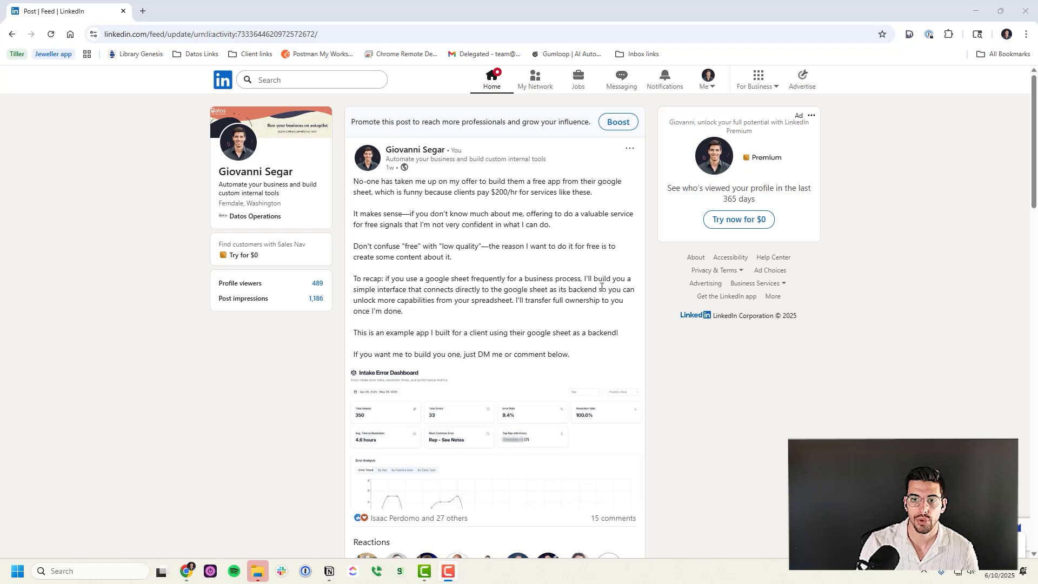
click(475, 413)
click(884, 215)
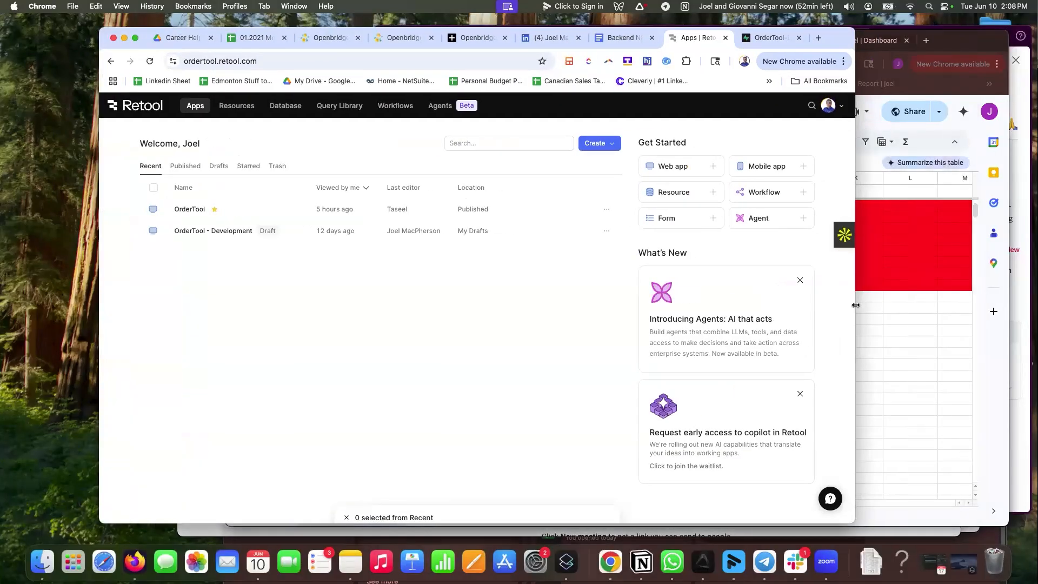
- Widen the Retool window, view the published OrderTool app and bring up its inbound shipments
drag(856, 305, 919, 293)
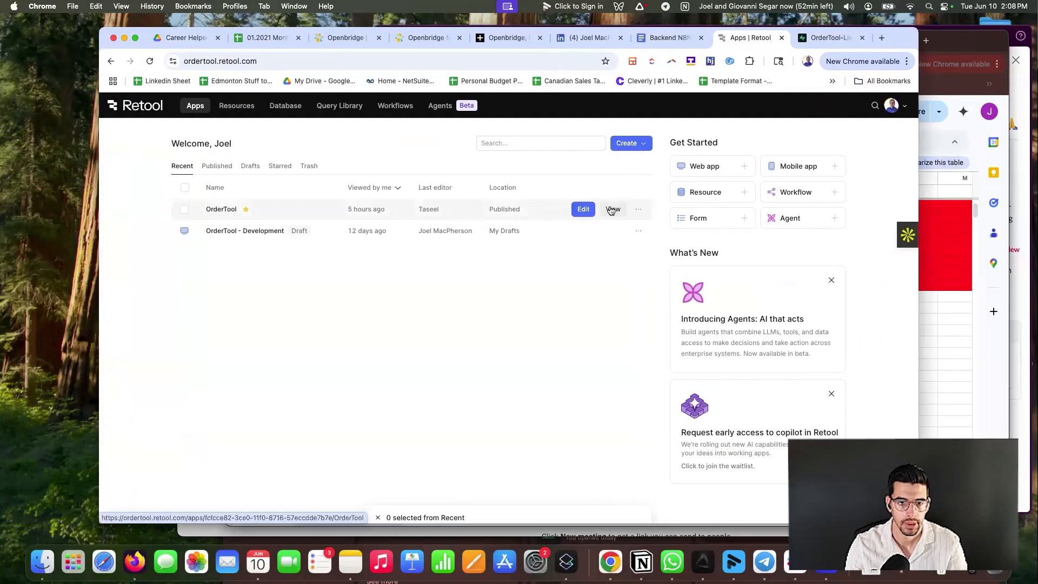
click(581, 220)
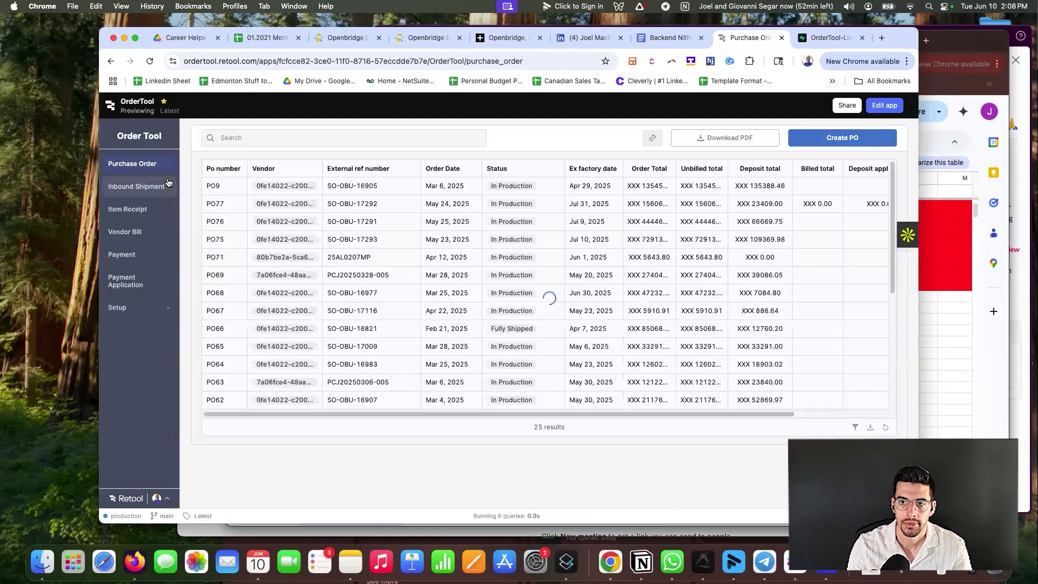
click(162, 186)
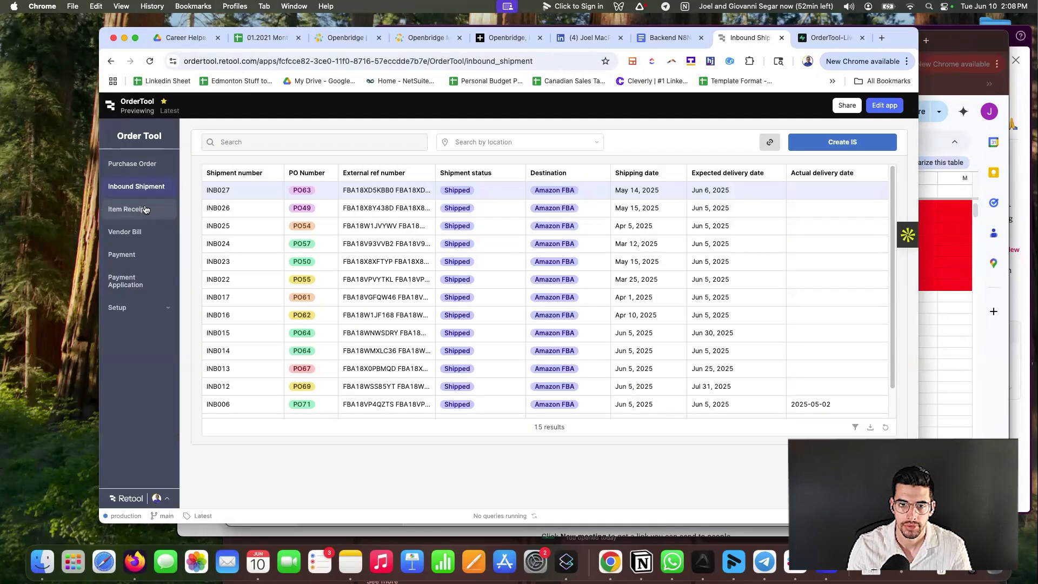
- Look over the inbound shipments in Flieber and the shipment rows of the Shipments sheet, selecting A11:G21
click(942, 332)
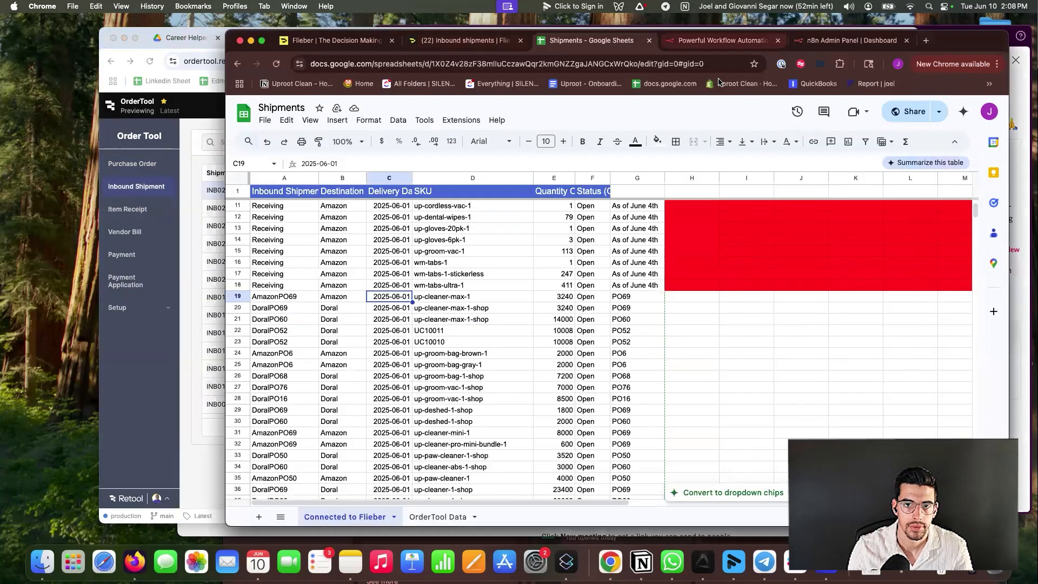
click(418, 43)
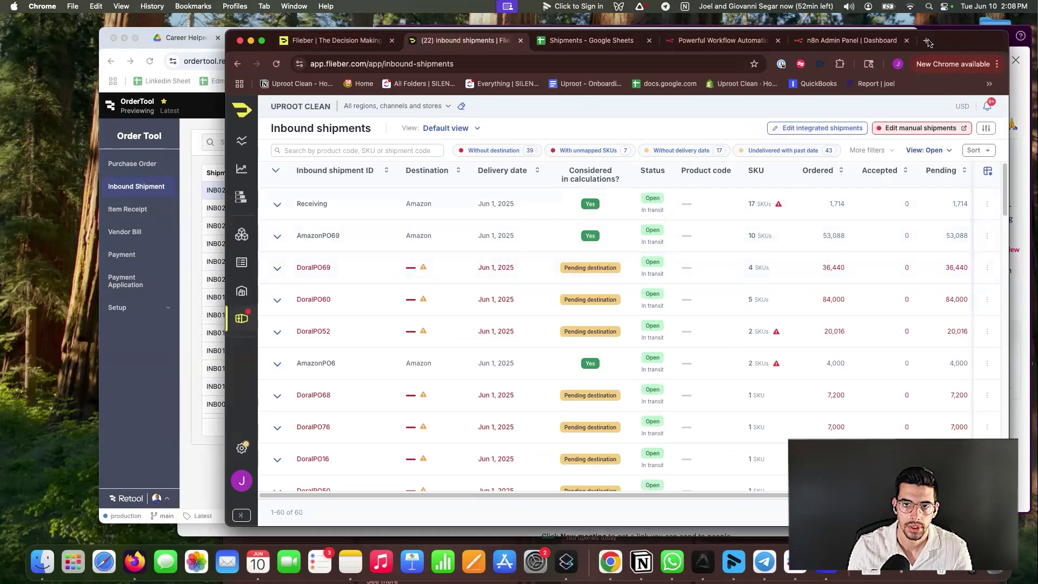
click(585, 40)
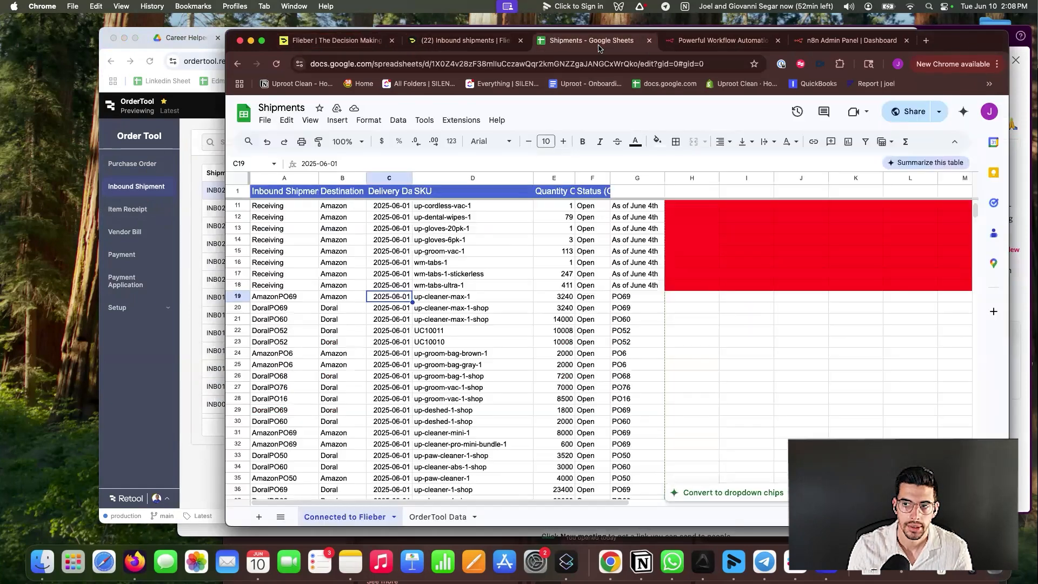
drag(291, 208, 613, 319)
scroll(613, 319, down, 15)
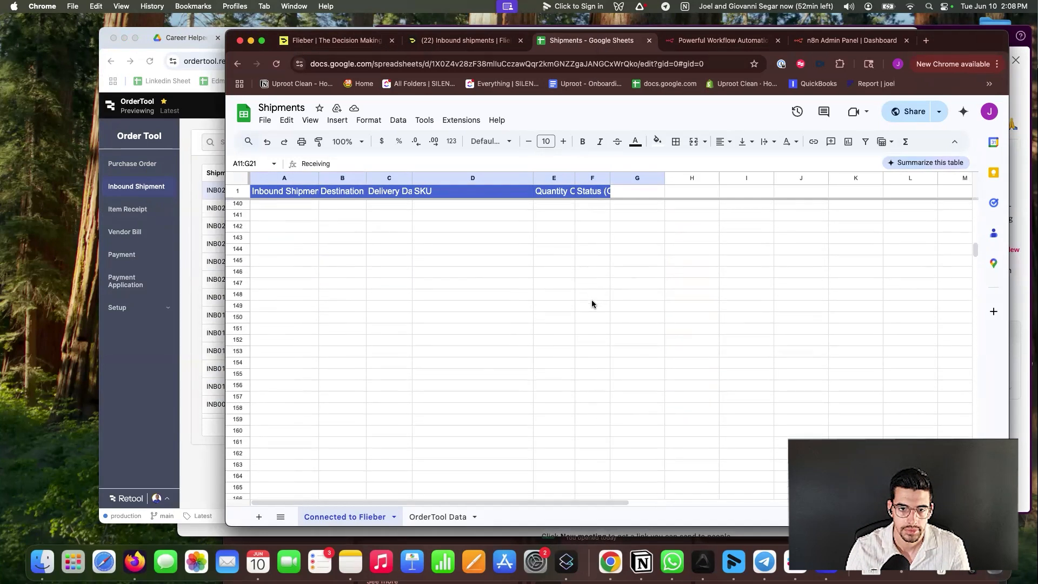
scroll(590, 306, up, 15)
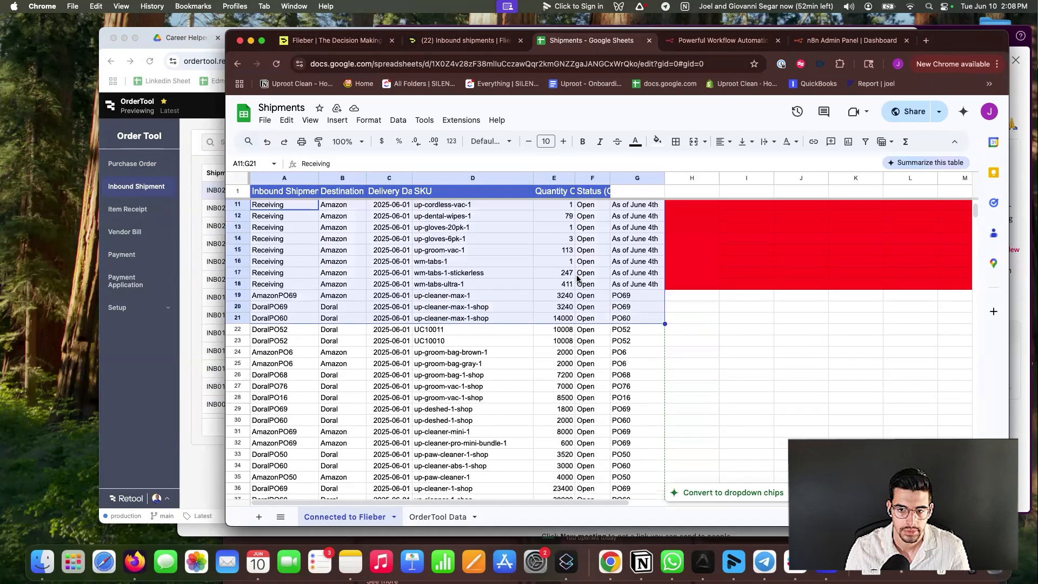
- Run the saved Order Quantity Tracking query on the OrderTool-Live database in Supabase and look through the returned rows
click(196, 127)
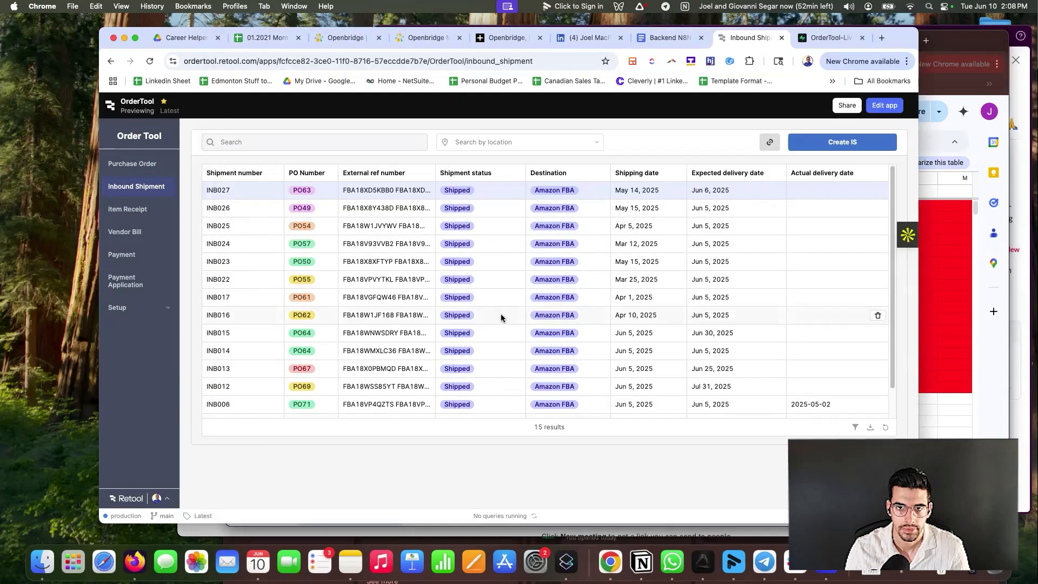
key(ctrl+Tab)
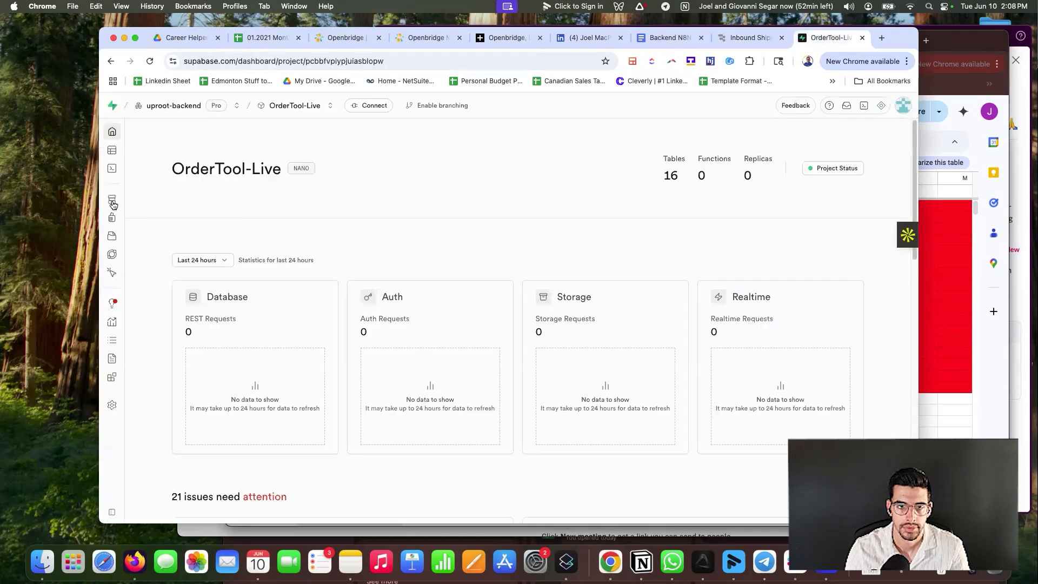
click(119, 164)
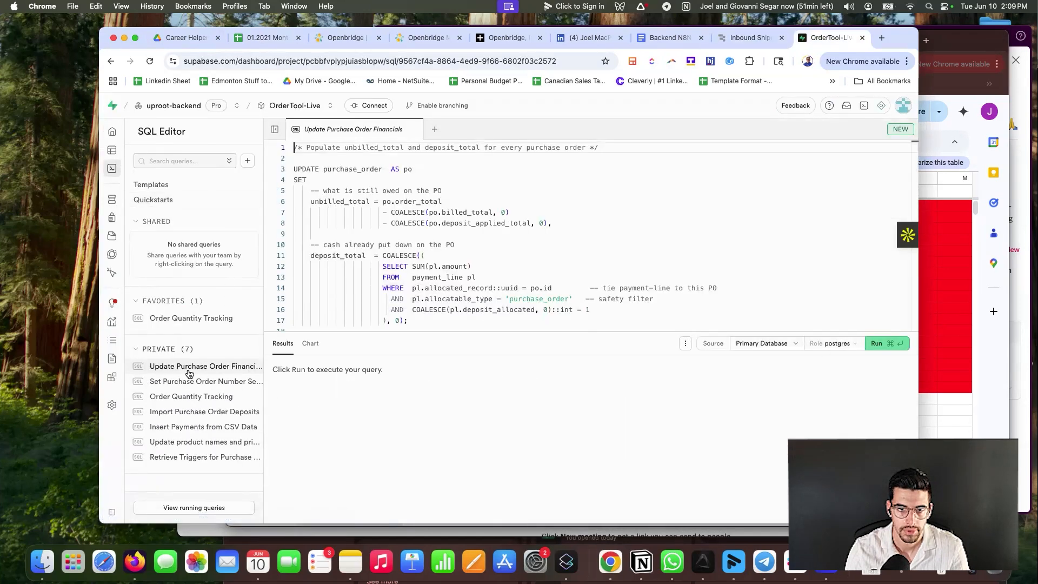
click(189, 318)
click(872, 342)
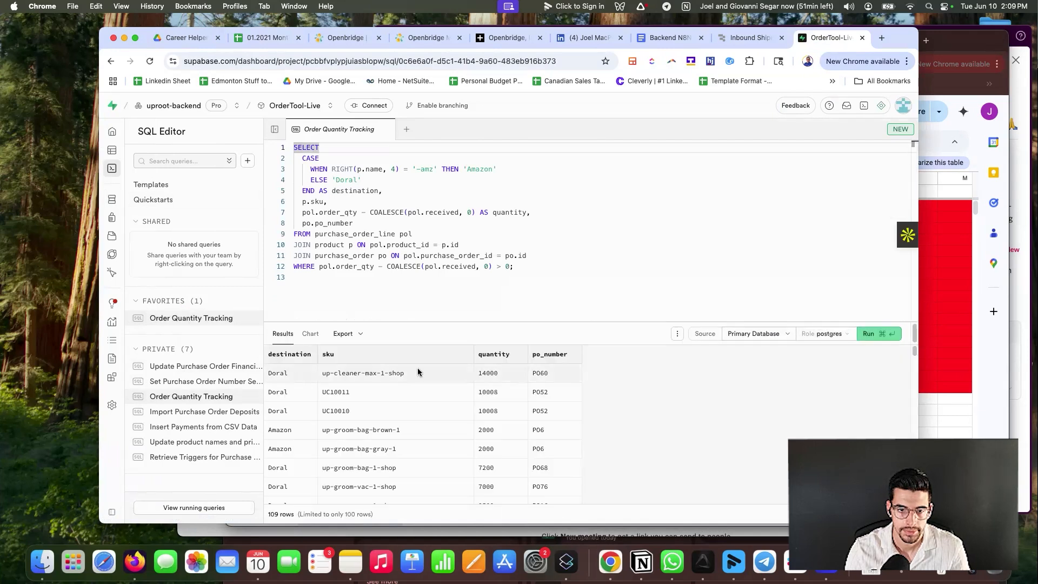
scroll(542, 373, down, 10)
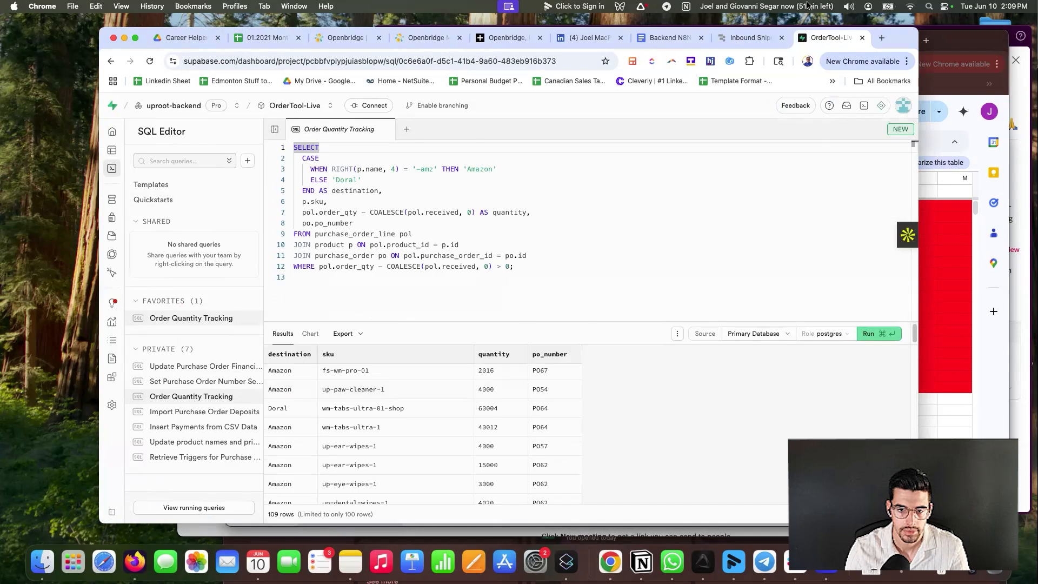
scroll(439, 377, down, 5)
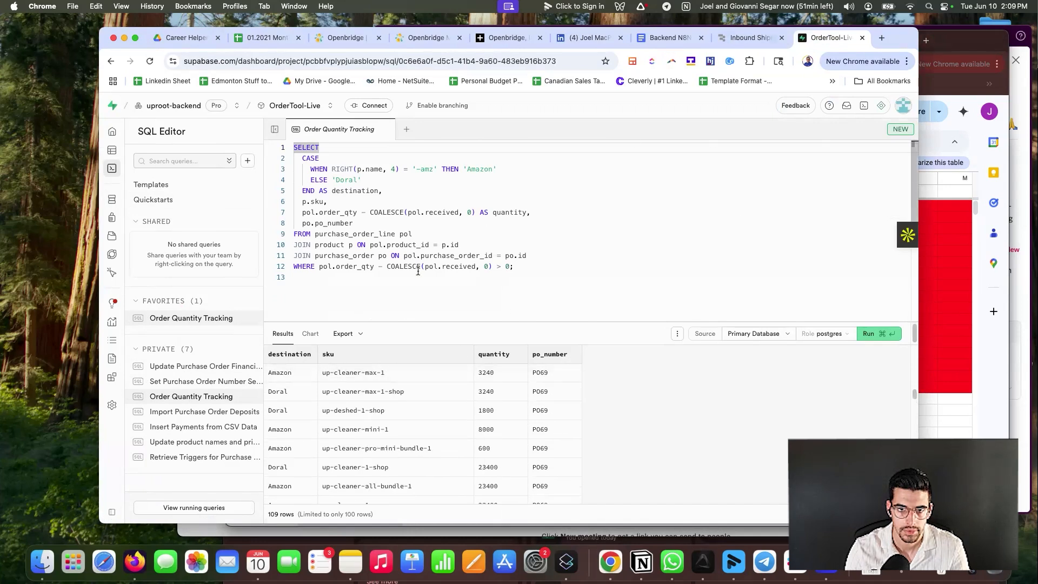
- Return to Flieber and view its inventory forecast and sales forecast
click(946, 37)
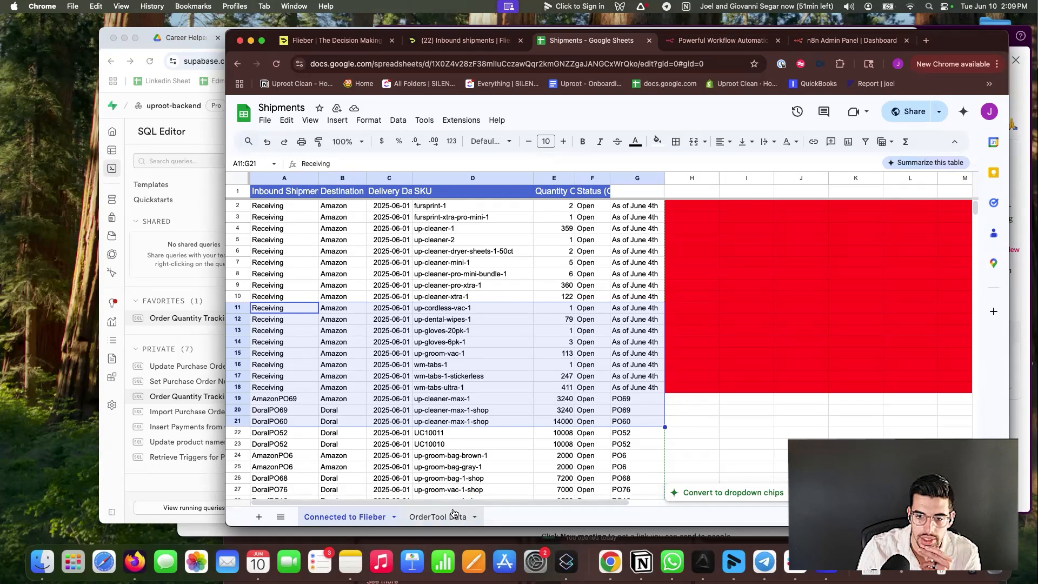
click(447, 42)
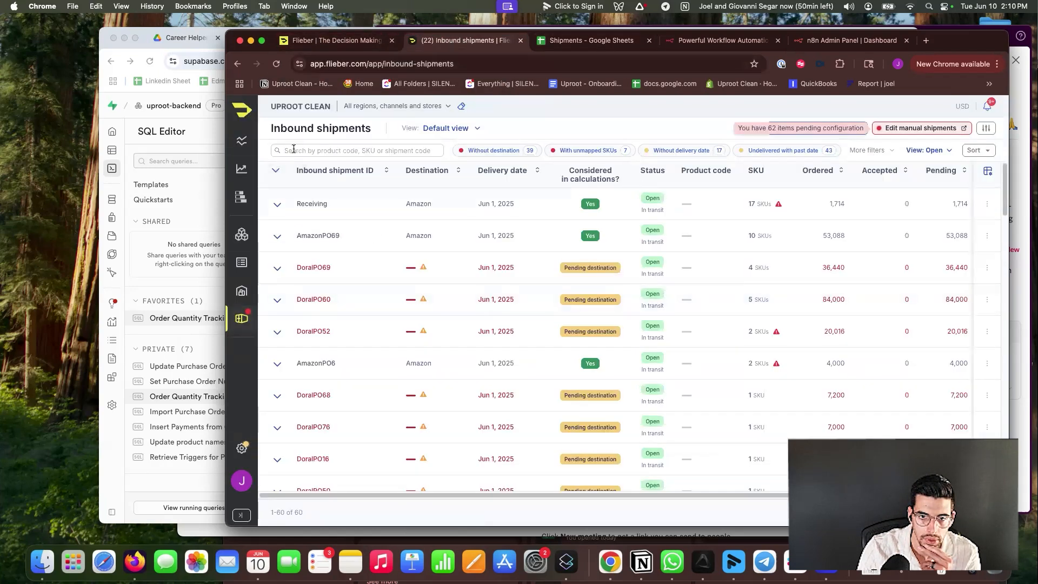
click(246, 207)
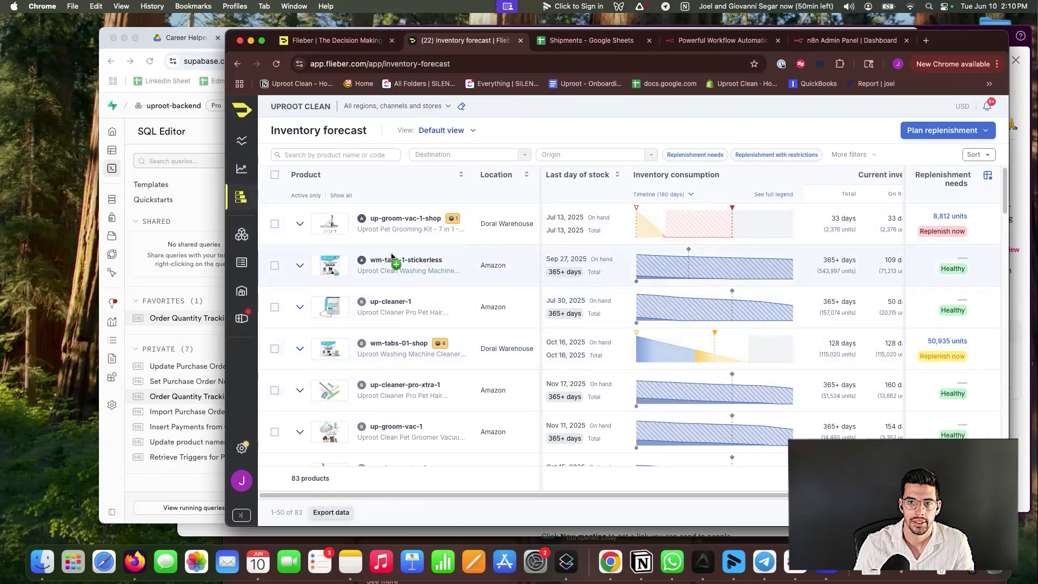
click(242, 168)
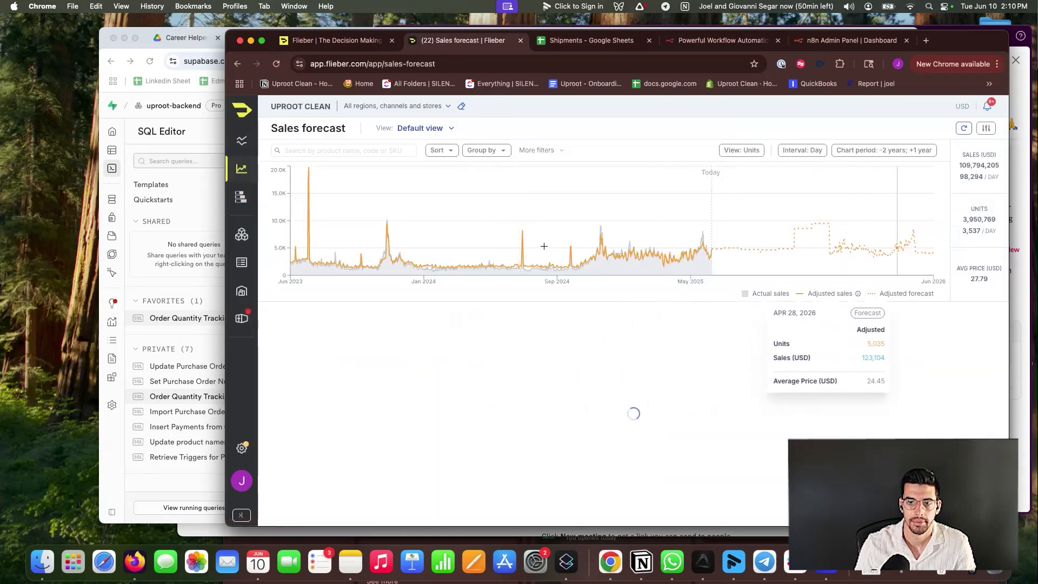
- Open the manual shipments sheet from Flieber's inbound shipments and look over its header and data rows
click(242, 318)
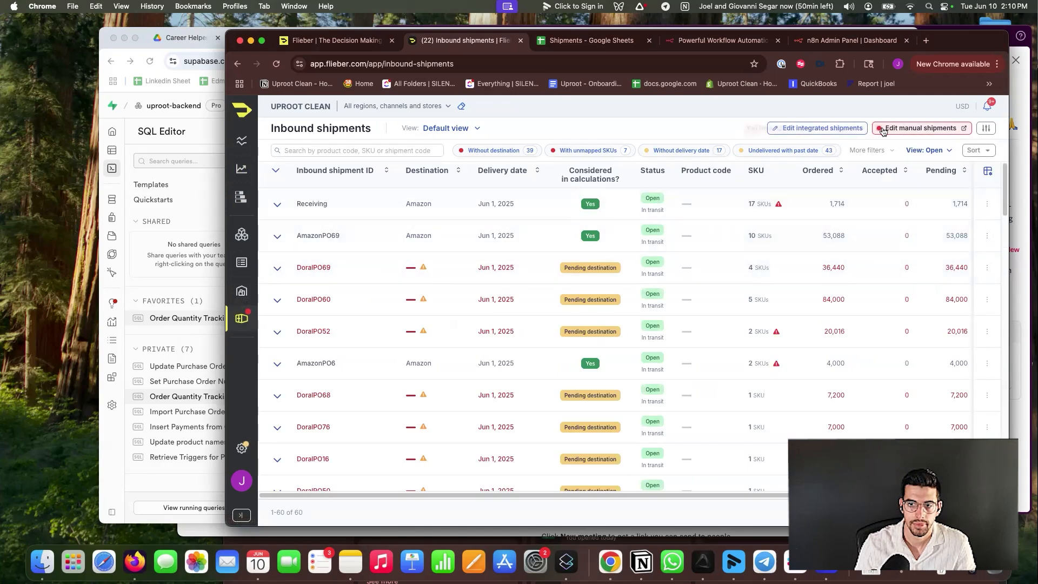
click(899, 128)
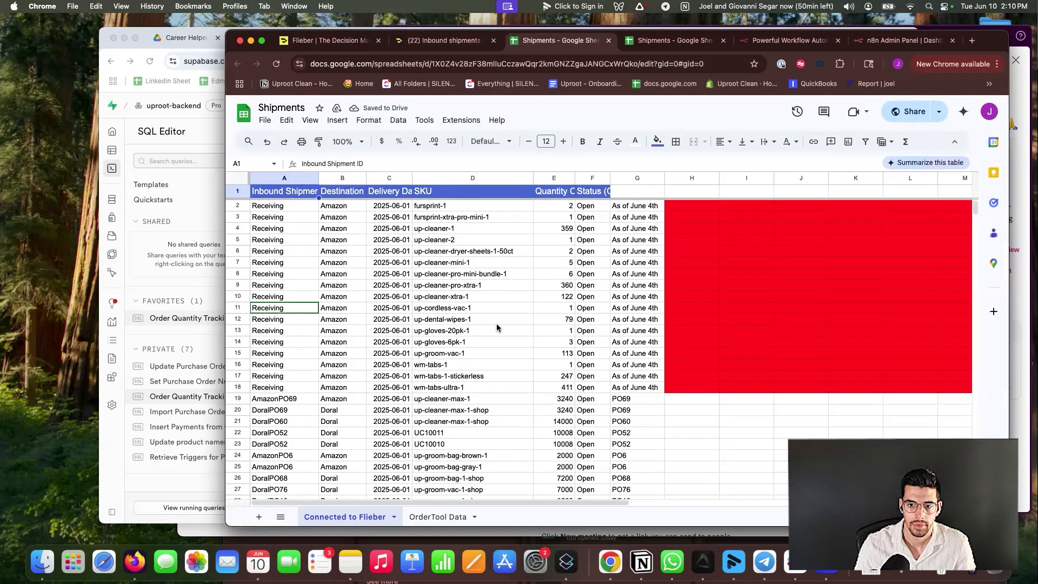
drag(277, 192, 680, 416)
click(676, 432)
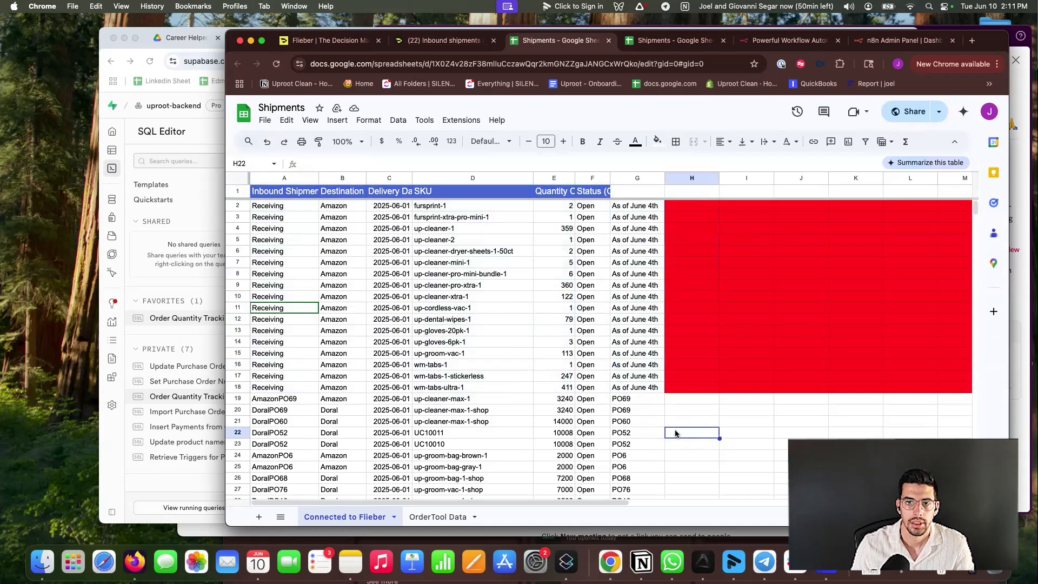
- Examine the DoralPO60 entry in row 51 of the Shipments sheet and the formula behind its shipment ID
scroll(676, 433, down, 13)
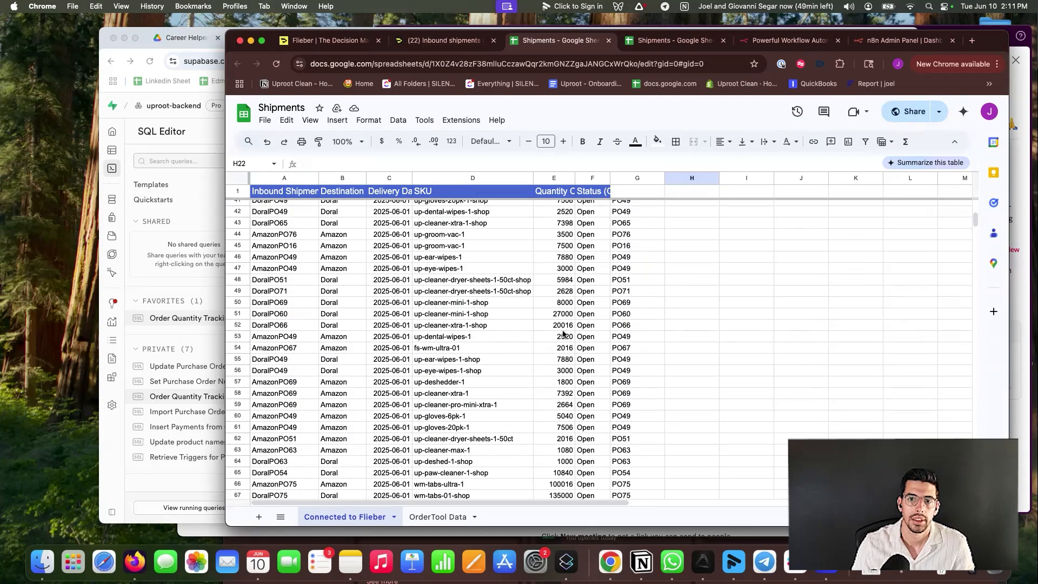
drag(619, 315, 303, 321)
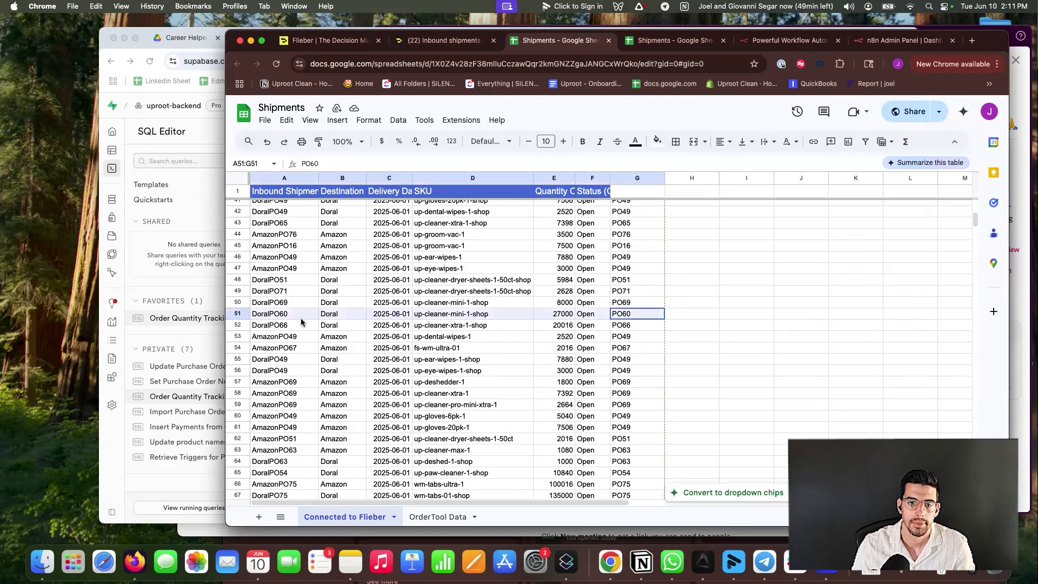
click(311, 317)
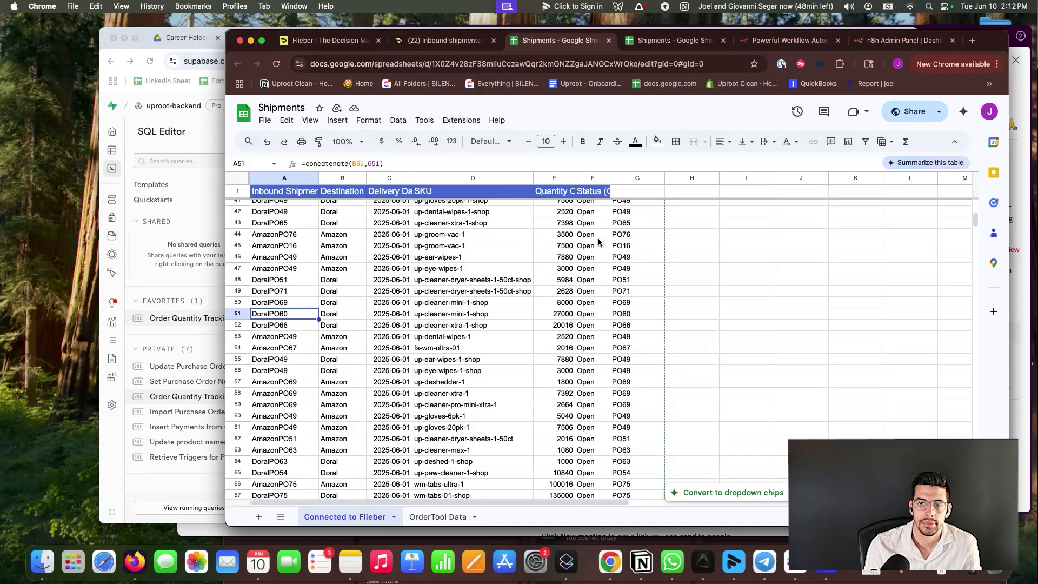
- Switch back to the Retool OrderTool app and view the purchase orders table through to its Memo column
key(super+grave)
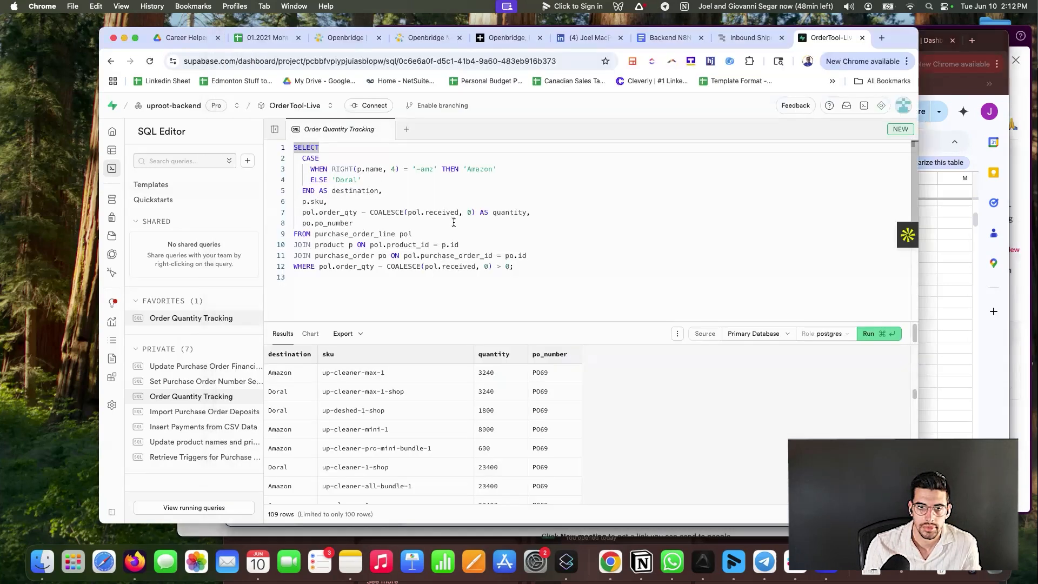
click(735, 41)
click(117, 159)
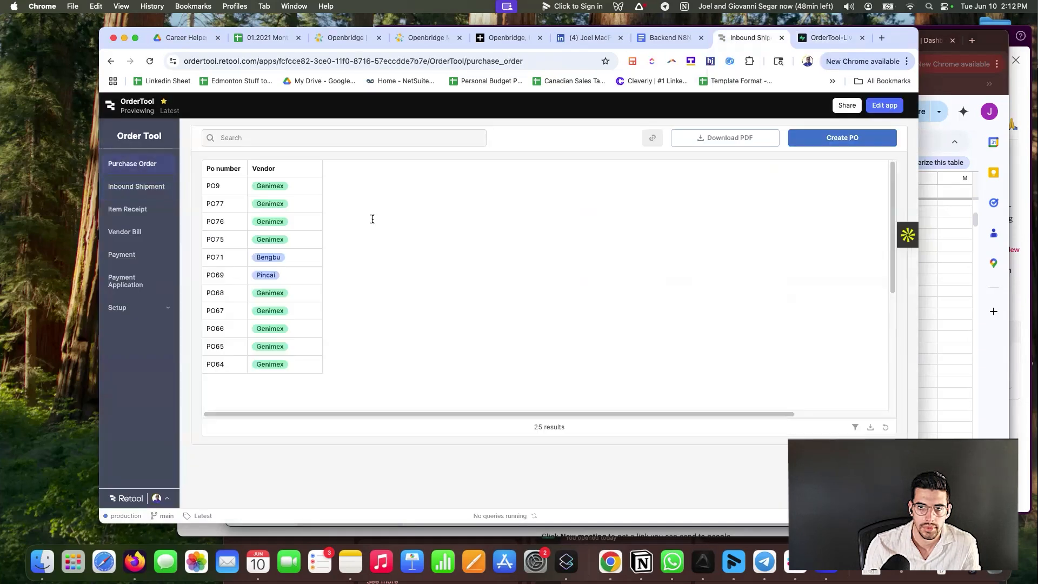
drag(514, 416, 598, 415)
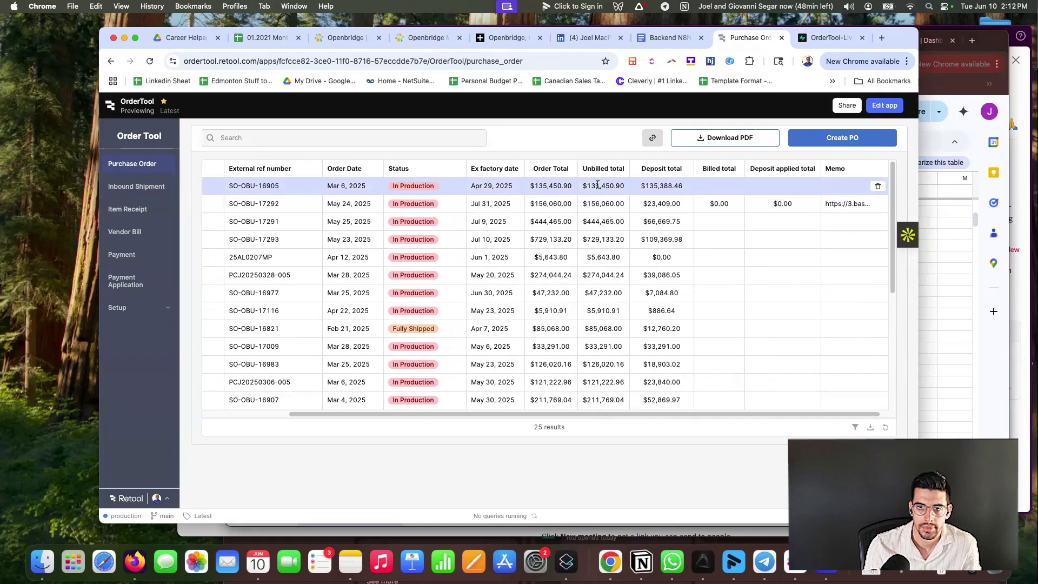
- Open the unfiltered purchase_order_line table in Supabase and examine its quantity, ex-factory date, product, received and shipment columns
click(937, 291)
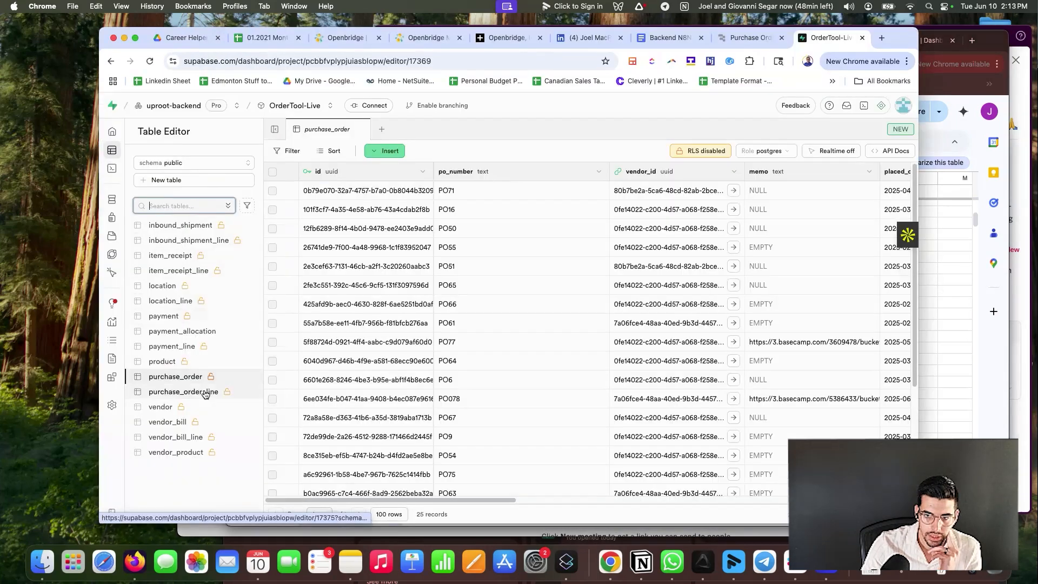
click(205, 394)
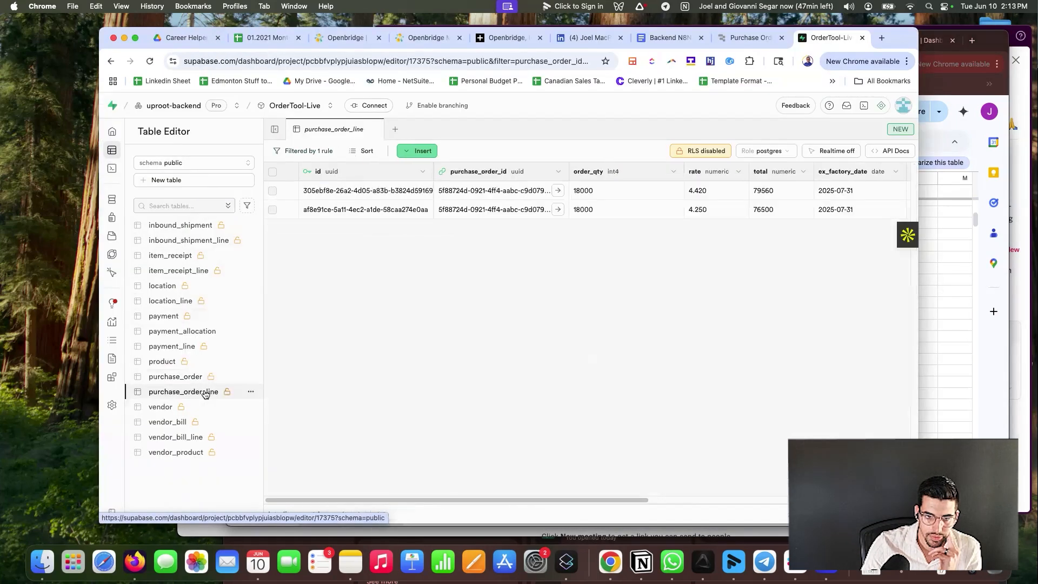
mouse_move(436, 500)
mouse_down()
mouse_move(531, 494)
mouse_move(421, 497)
mouse_up()
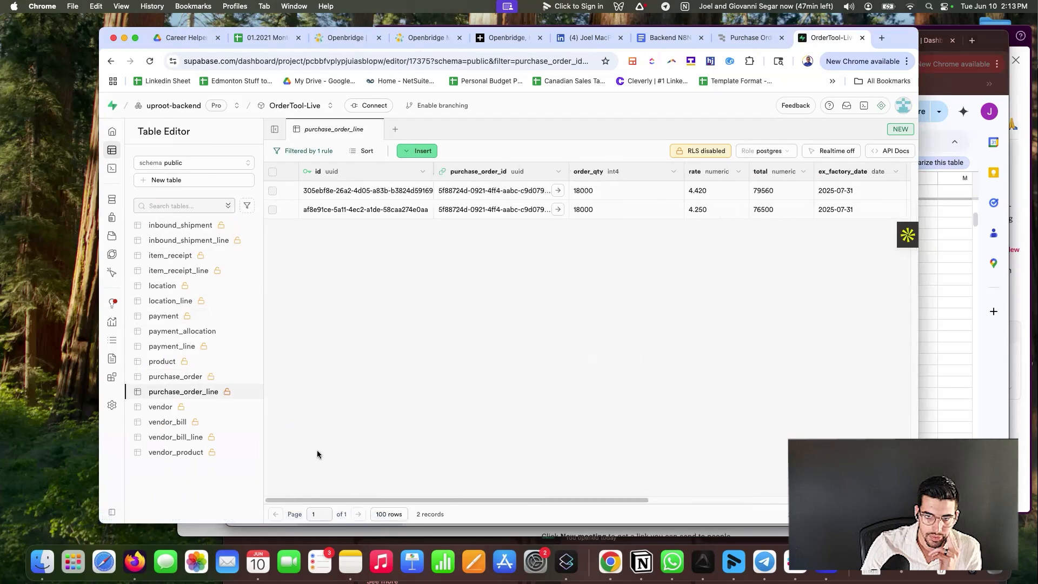
drag(576, 500, 691, 495)
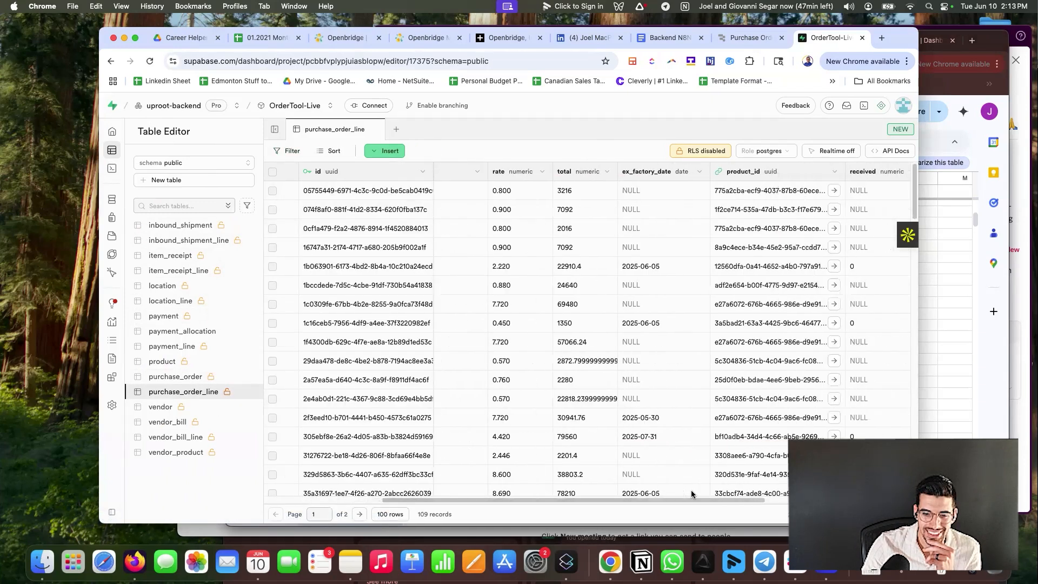
scroll(692, 490, right, 5)
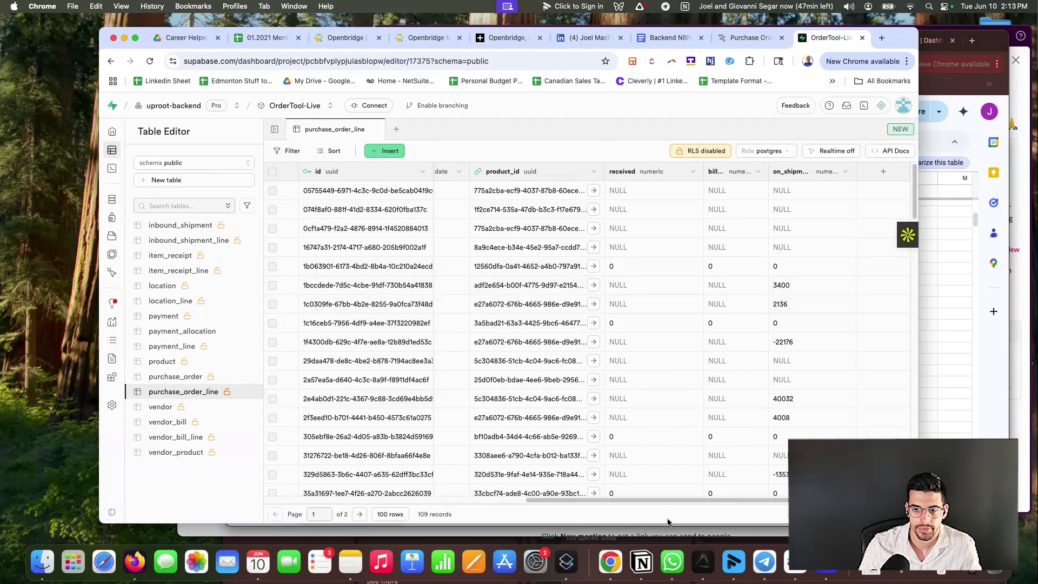
scroll(668, 500, left, 2)
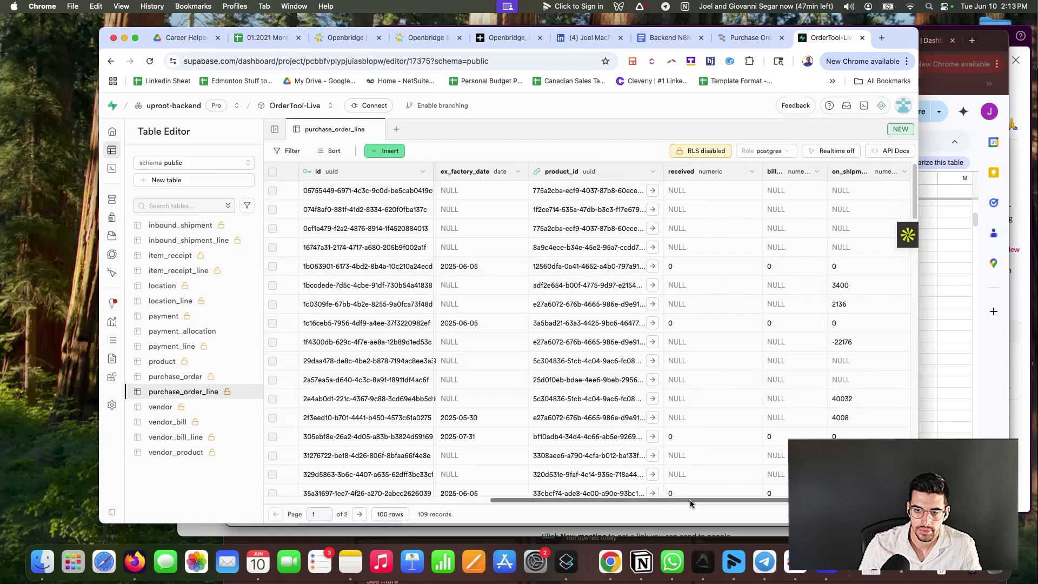
scroll(691, 501, left, 10)
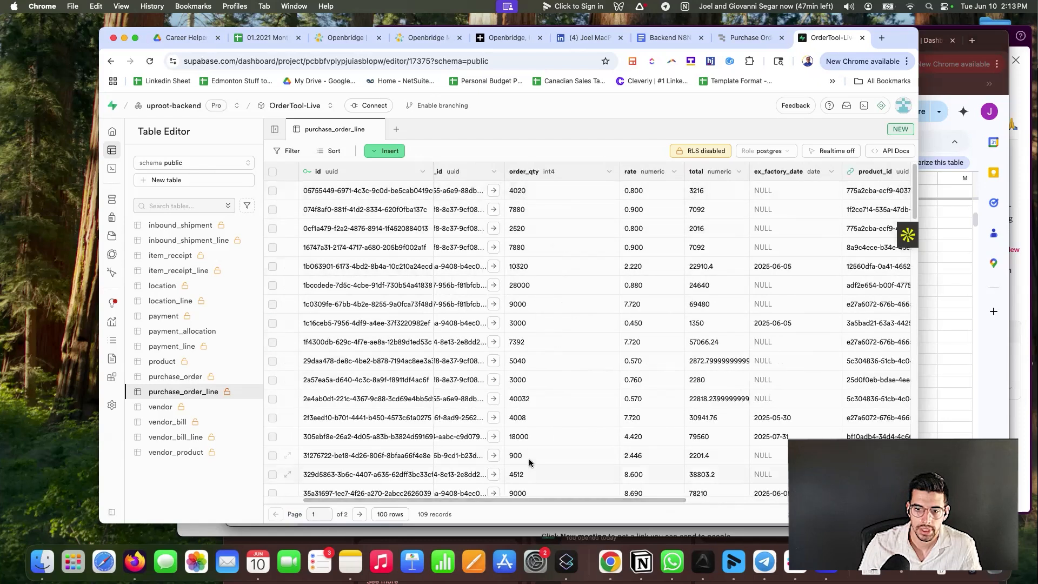
- Look through the purchase_order_line rows across their product, received, billed and on-shipment columns
scroll(531, 496, right, 6)
scroll(725, 499, right, 5)
scroll(663, 232, down, 6)
scroll(670, 248, down, 15)
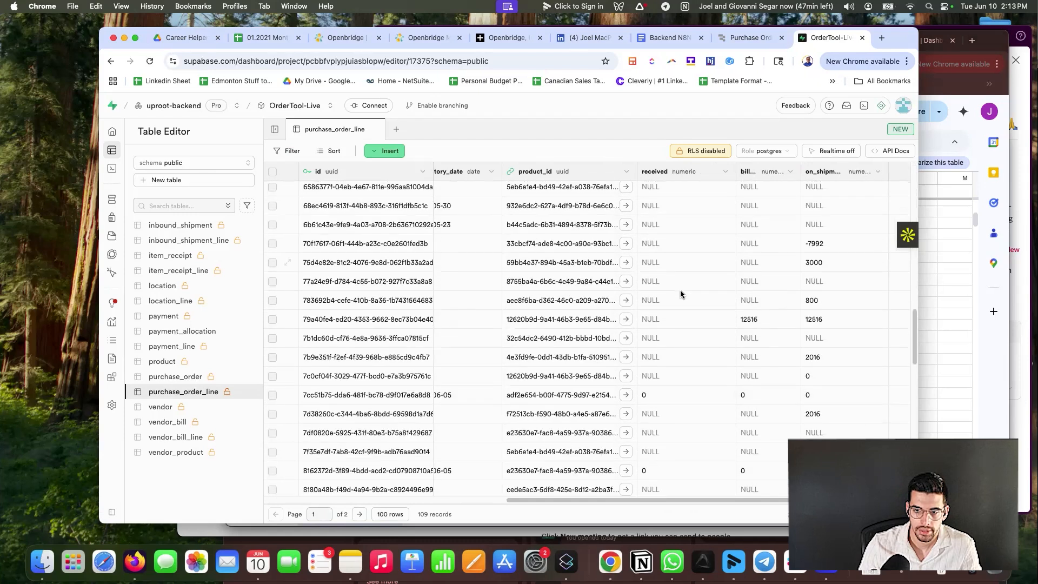
scroll(682, 347, up, 20)
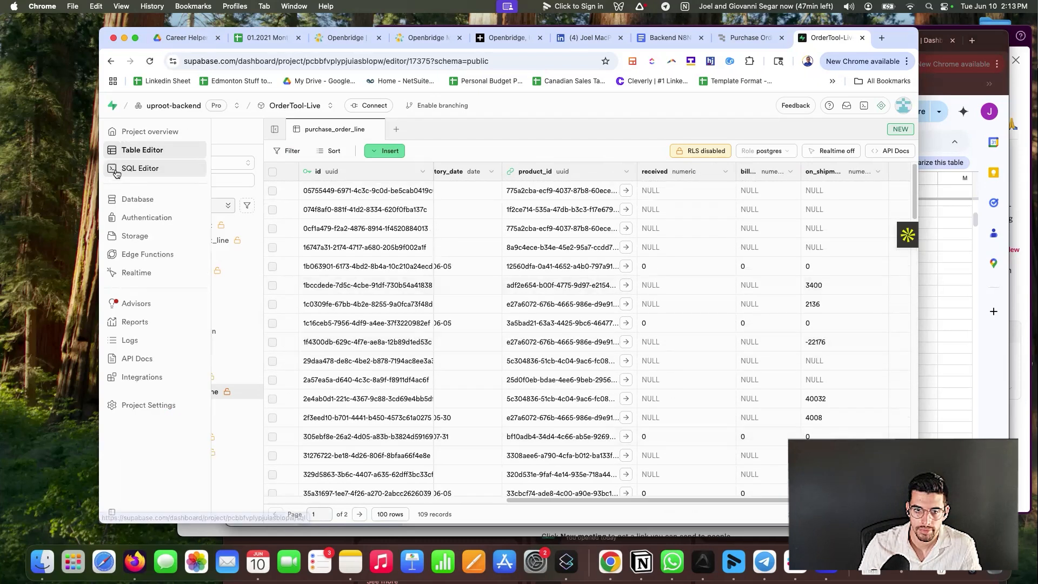
- Open the Order Quantity Tracking query in the SQL editor and examine its order_qty minus received calculation and result rows
click(135, 168)
drag(336, 212, 455, 212)
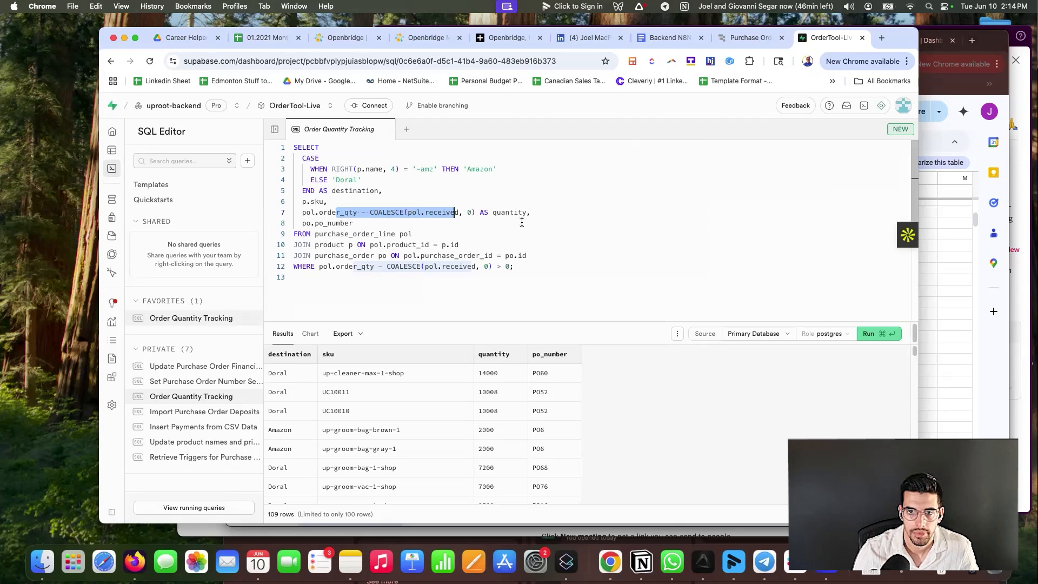
click(336, 213)
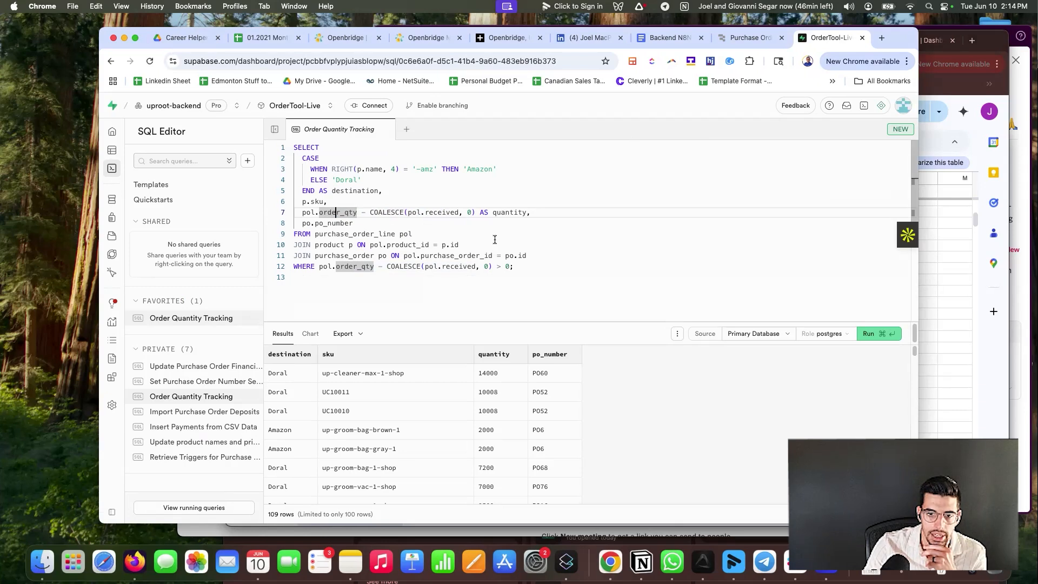
scroll(468, 456, down, 10)
scroll(468, 456, down, 10)
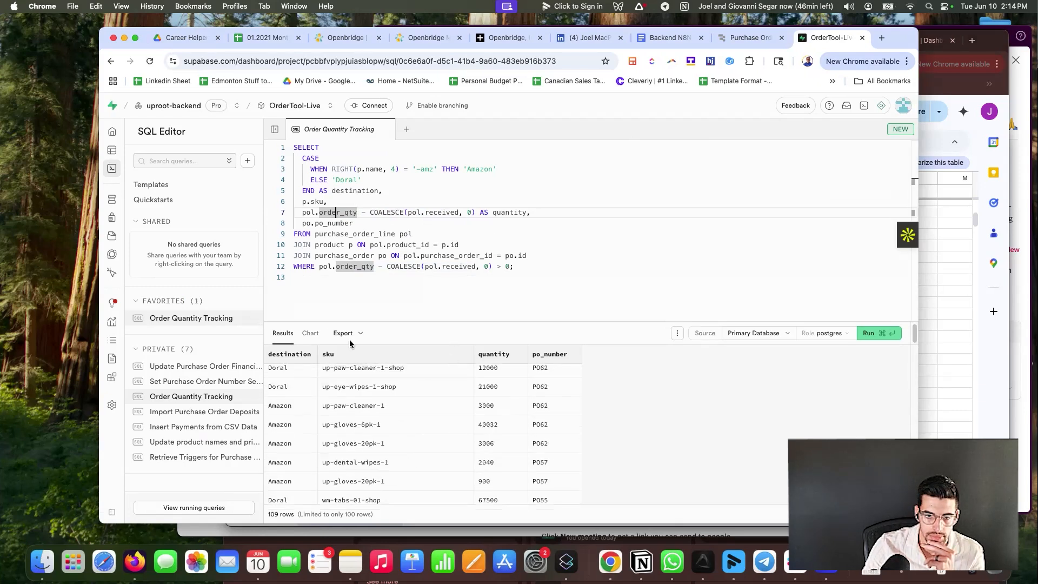
- Switch to the Shipments Google Sheet and examine the destination, SKU, quantity and PO number rows in OrderTool Data
click(971, 363)
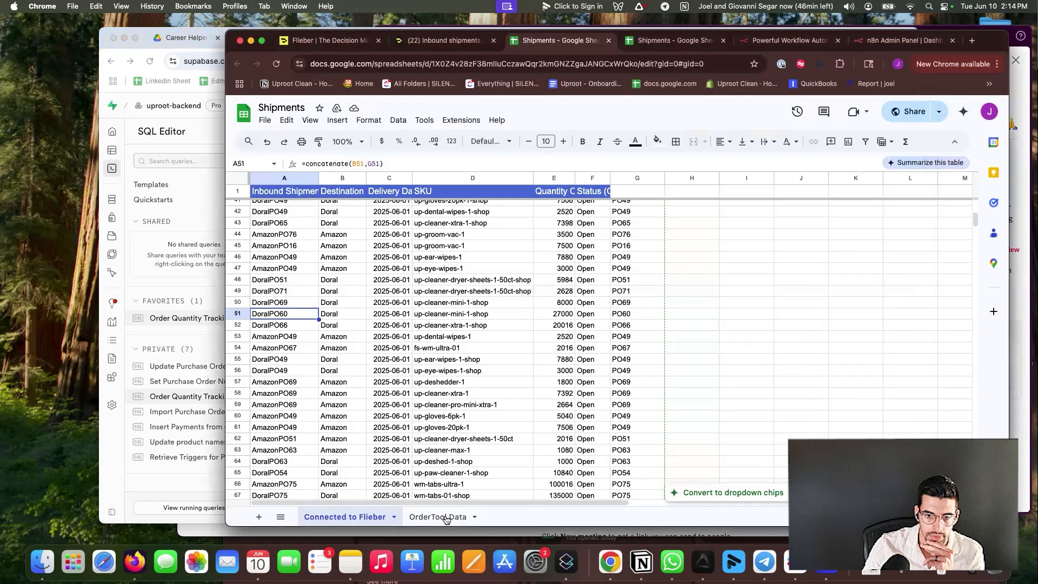
click(446, 519)
drag(266, 192, 484, 305)
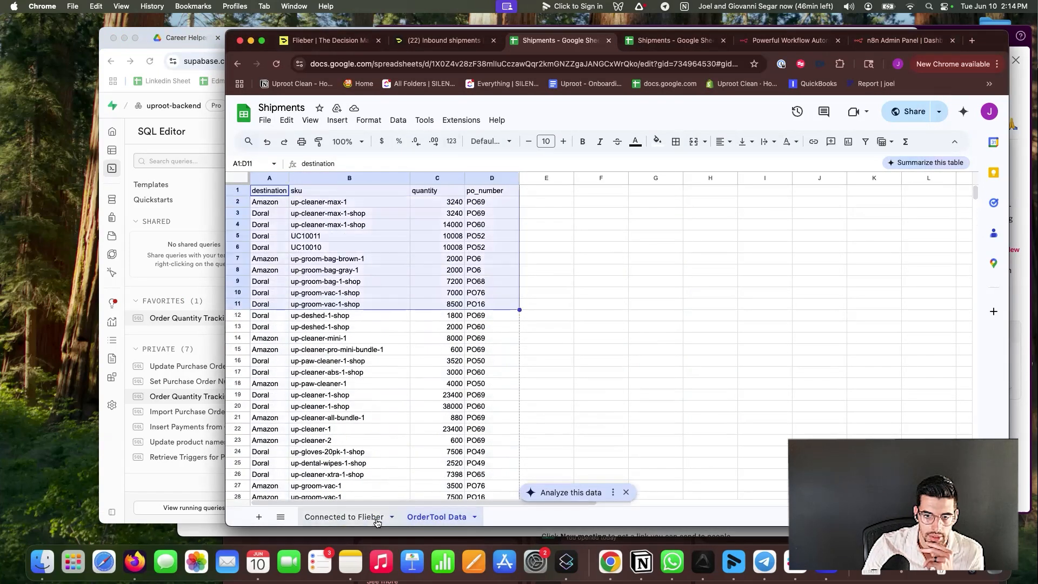
- Return to the Connected to Flieber sheet and examine the Receiving entry in row 2 from destination to status
click(376, 520)
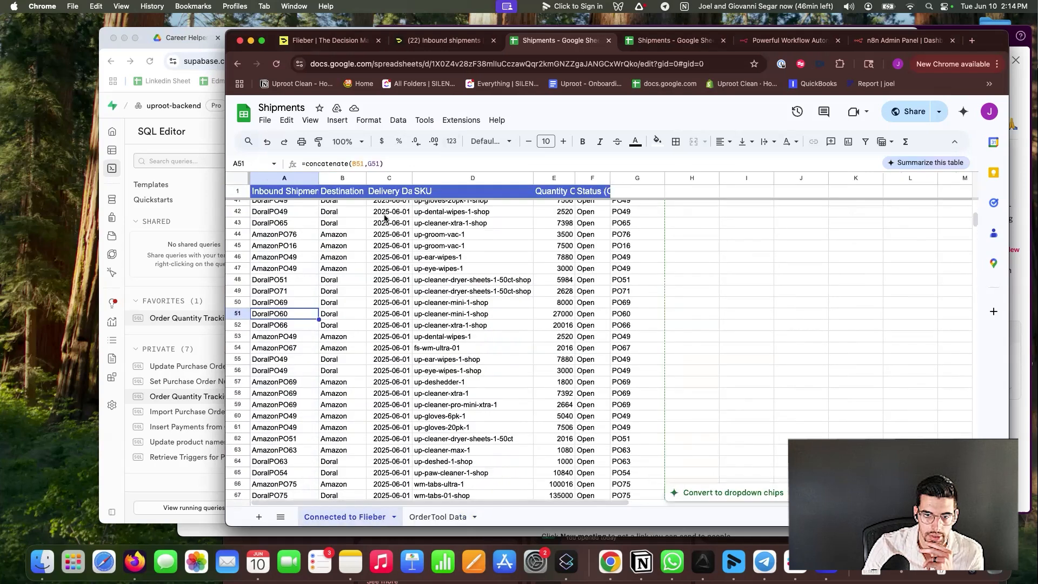
scroll(385, 218, up, 10)
drag(334, 206, 584, 206)
click(584, 207)
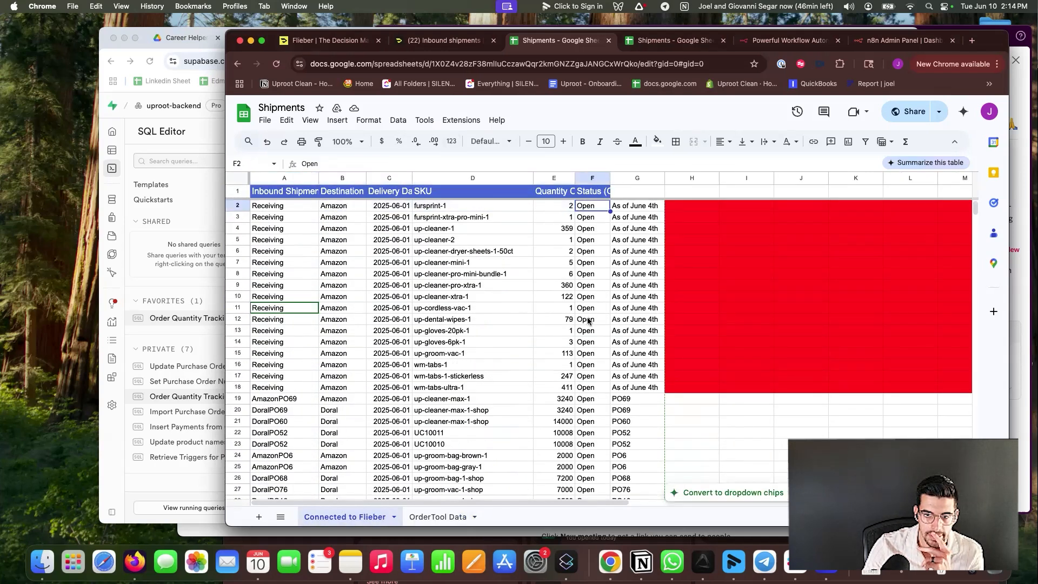
scroll(588, 322, down, 5)
scroll(588, 321, up, 5)
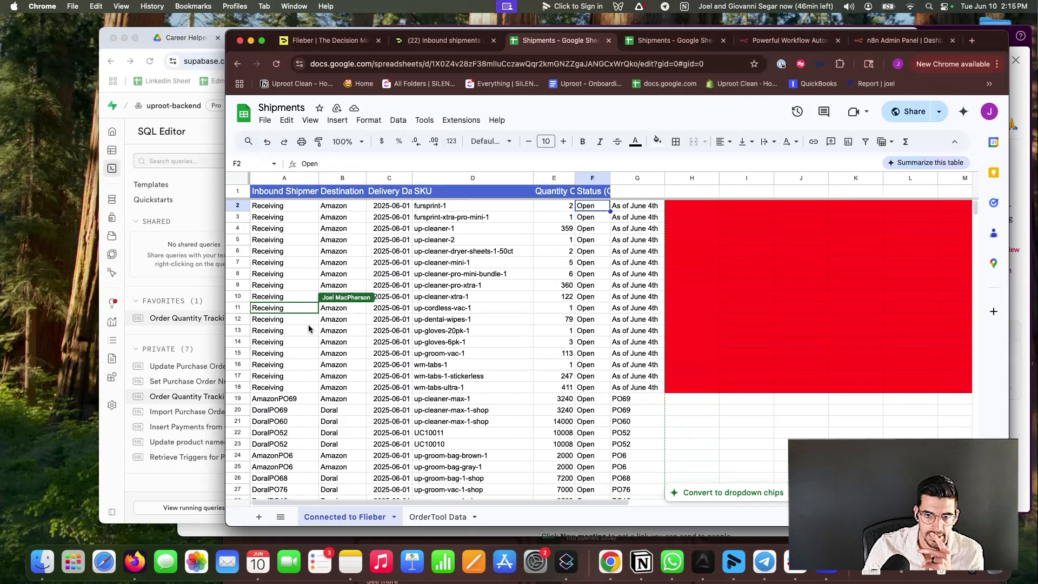
- Inspect the concatenate formula behind the shipment ID in A19 and the destination beside it
click(290, 402)
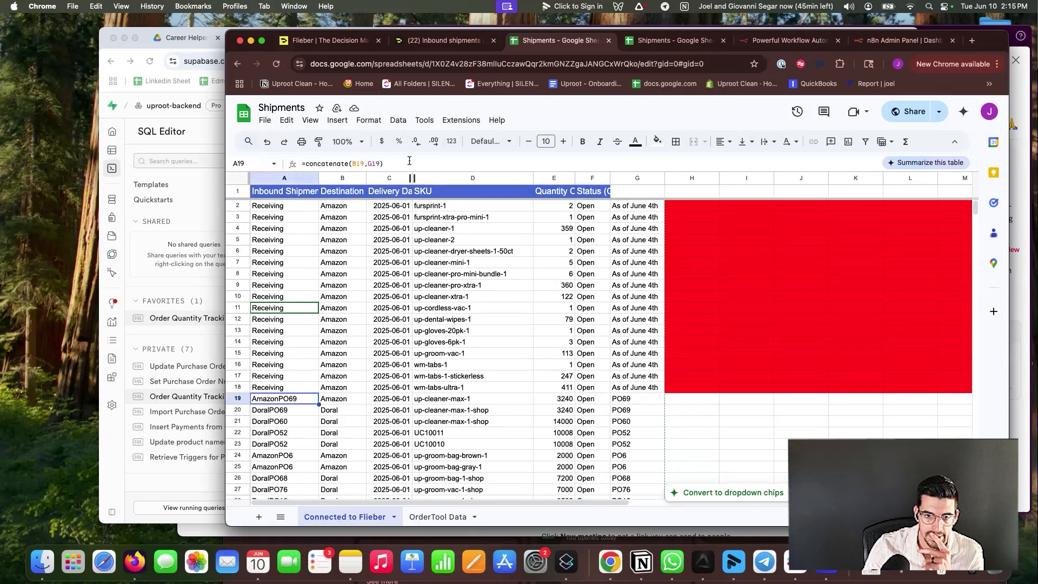
click(409, 161)
key(Escape)
drag(313, 400, 343, 404)
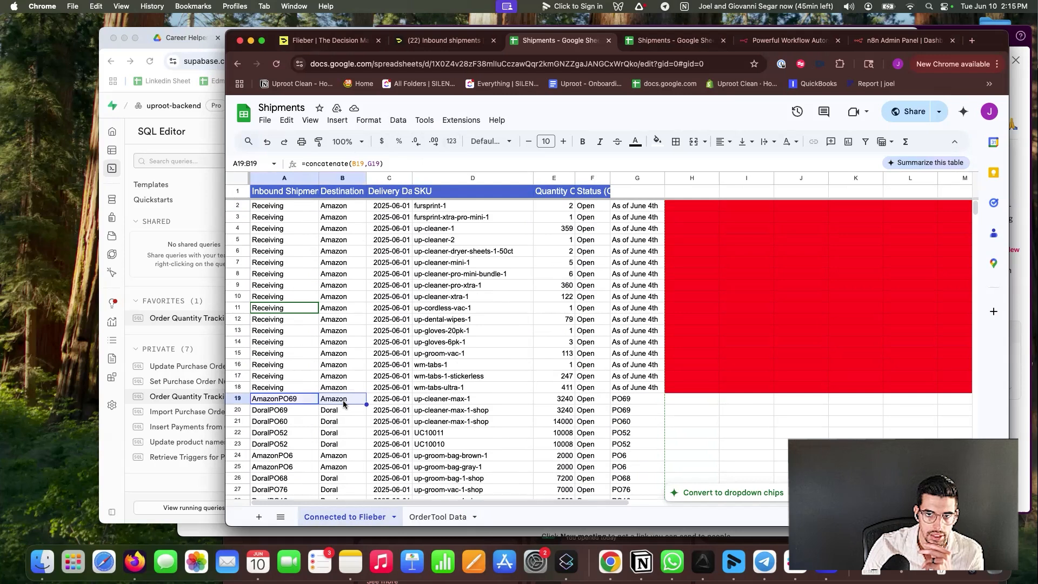
click(295, 405)
scroll(294, 394, down, 2)
drag(292, 375, 327, 378)
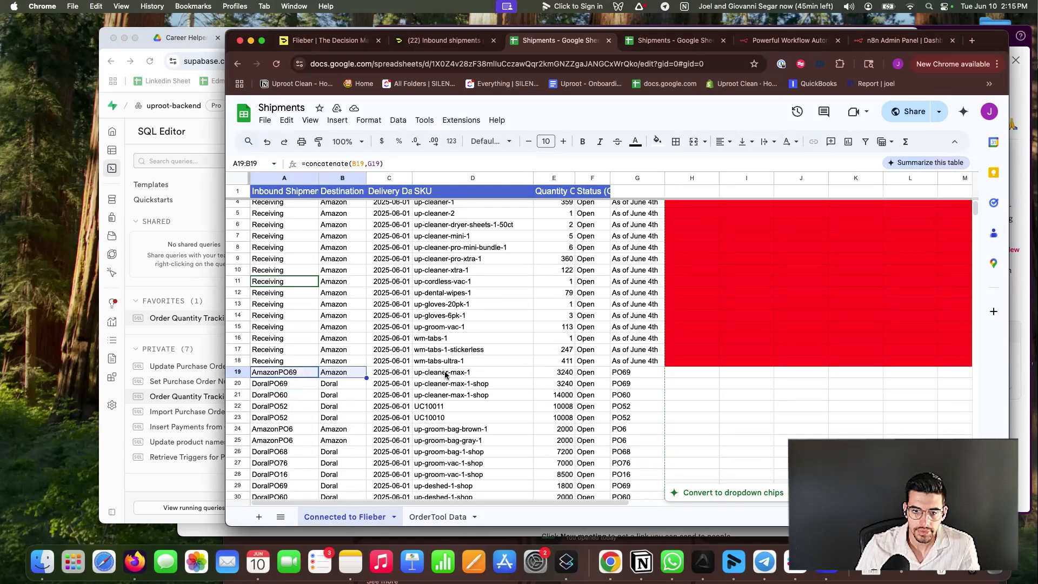
- Check how the Supabase query's CASE expression assigns Amazon or Doral as destination, comparing it with the OrderTool Data sheet
click(196, 281)
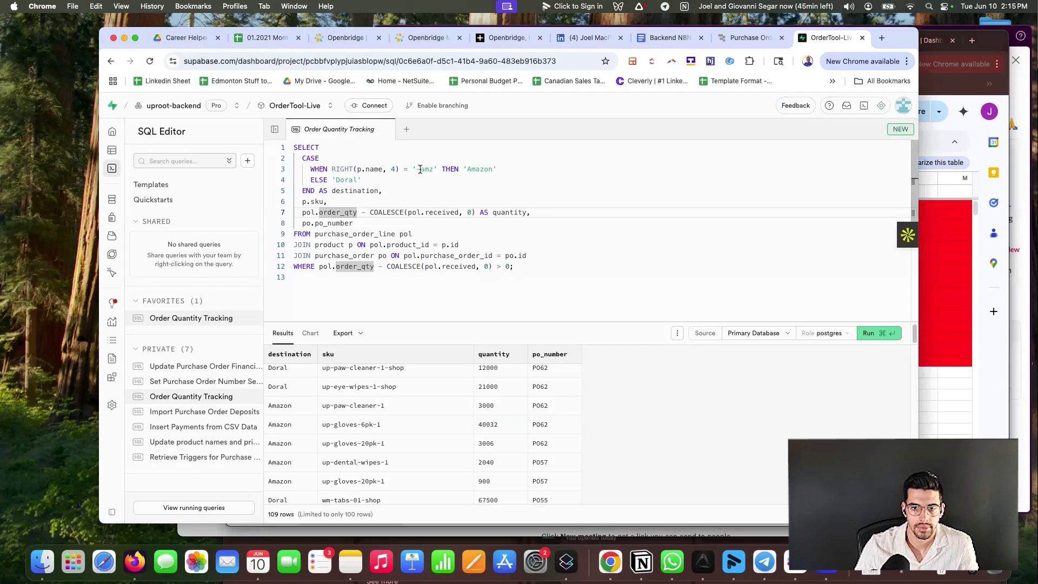
drag(416, 170, 431, 170)
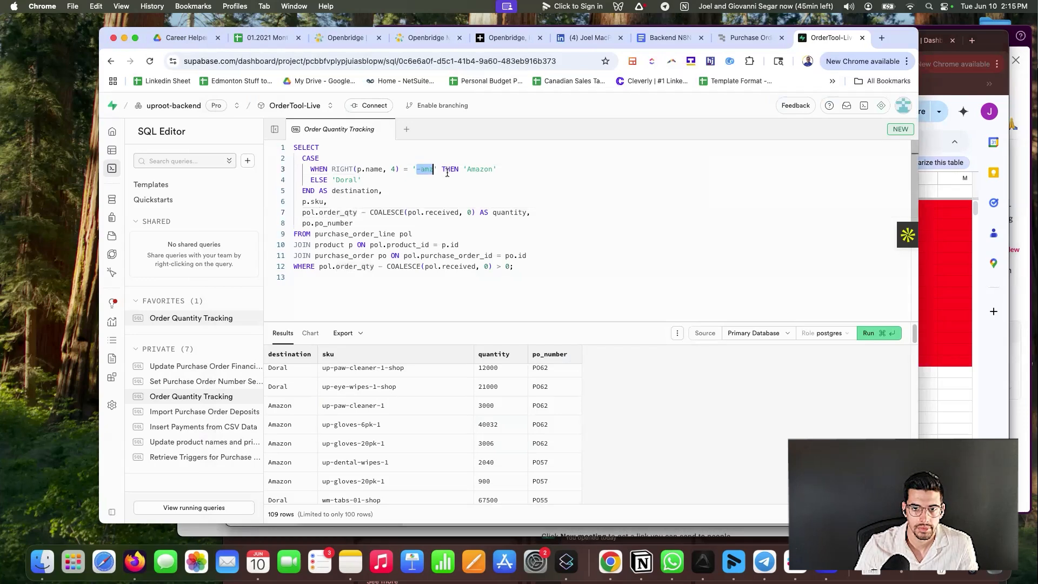
double_click(485, 170)
click(949, 428)
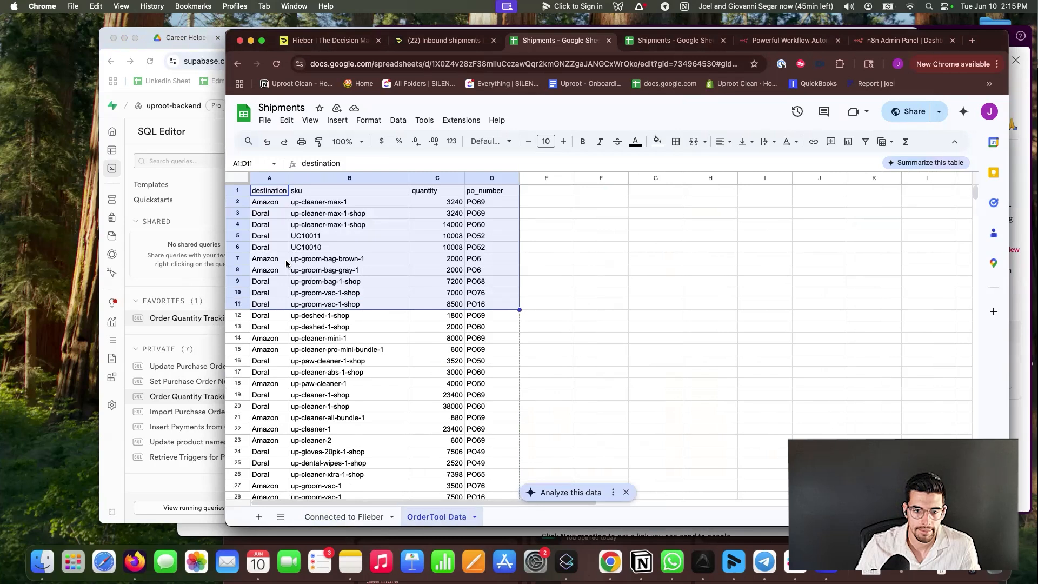
click(223, 301)
drag(349, 190, 373, 191)
double_click(371, 191)
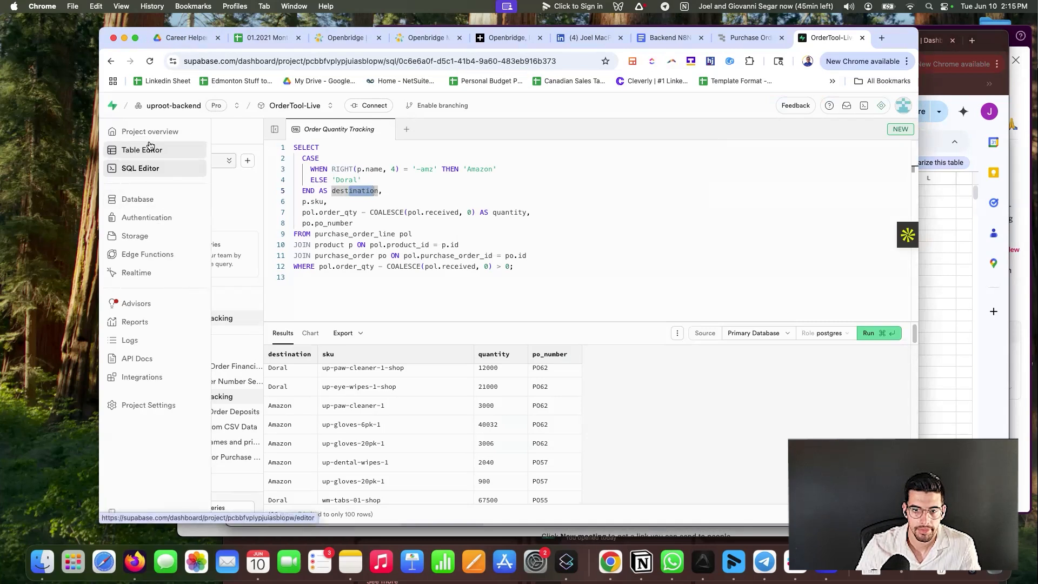
- Open the product table in Supabase to check its SKUs and names, then compare with the OrderTool Data rows
click(151, 147)
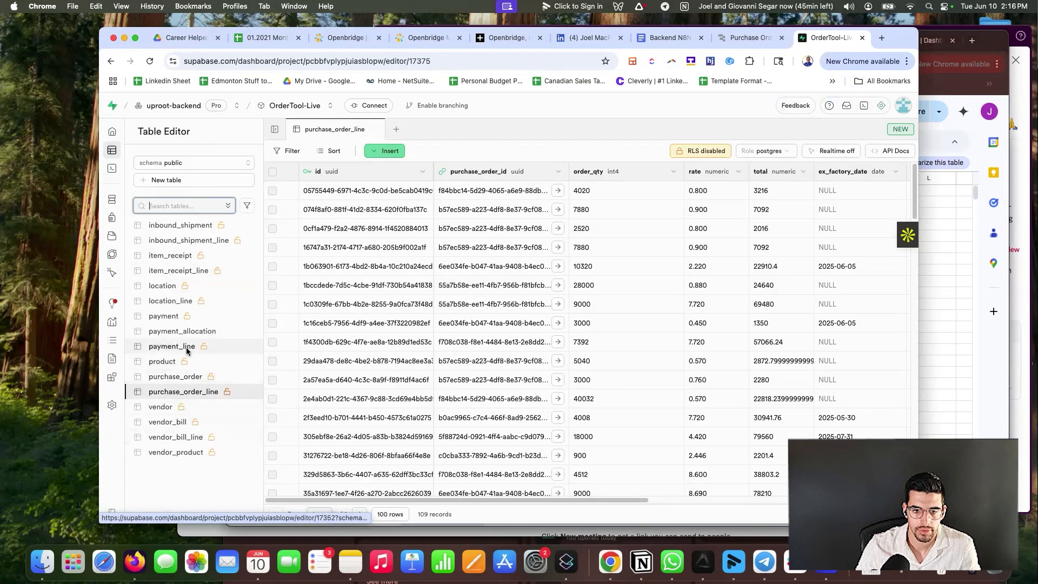
click(162, 362)
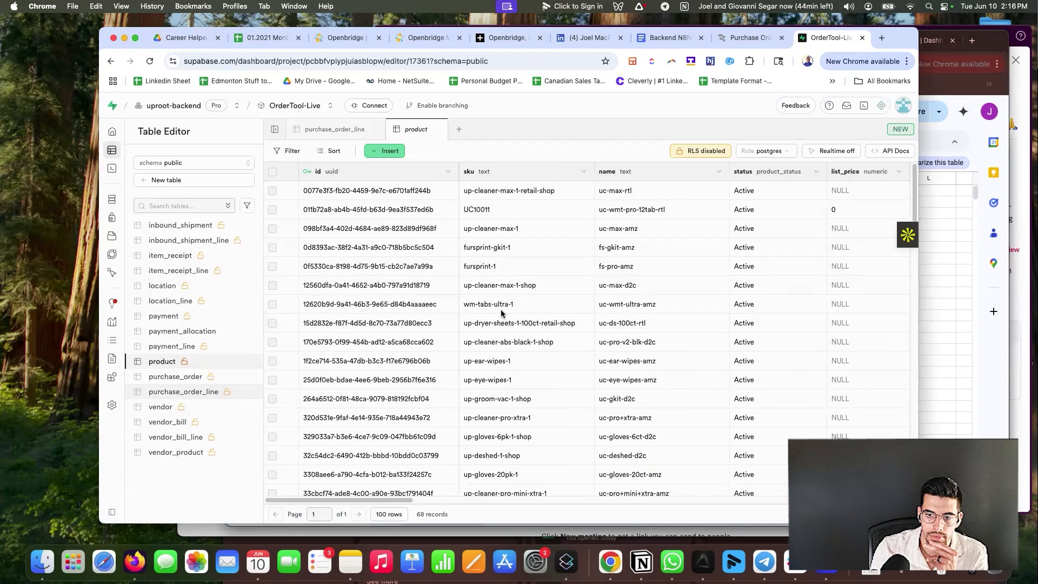
click(942, 346)
drag(269, 204, 469, 341)
- Check the delivery date and shipment ID of row 19 in the Connected to Flieber sheet
click(346, 517)
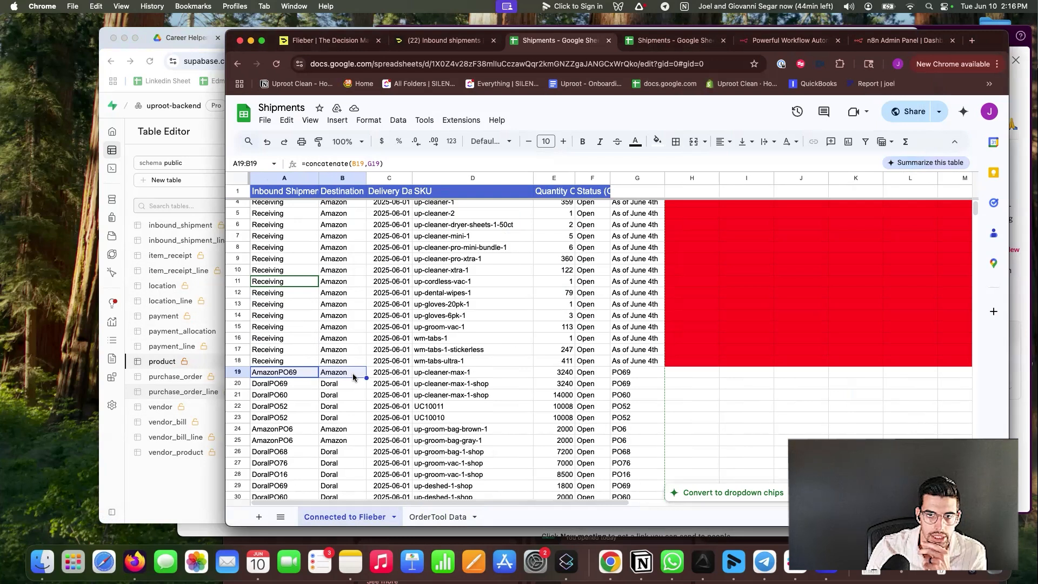
click(396, 373)
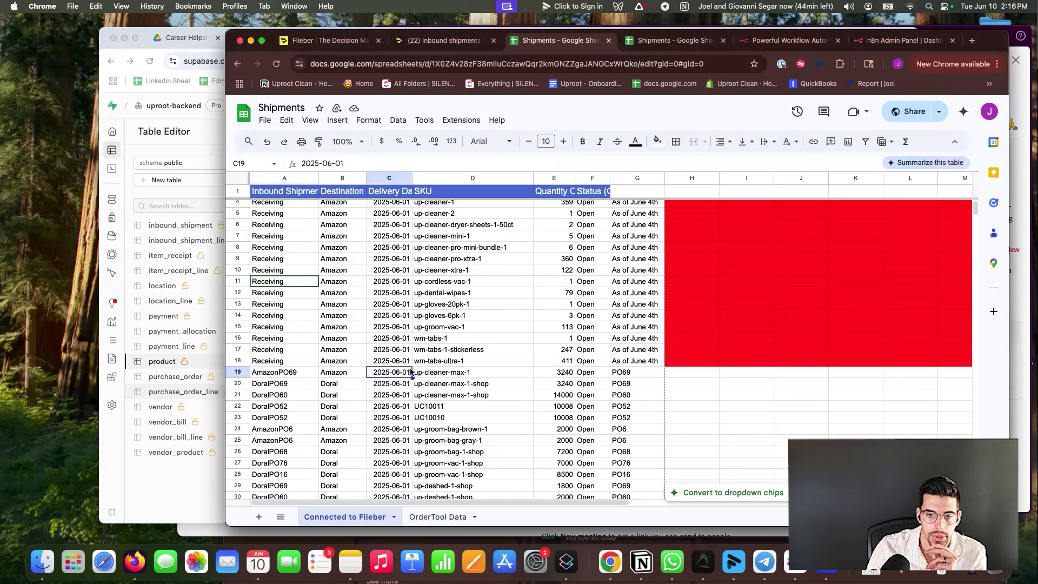
click(290, 375)
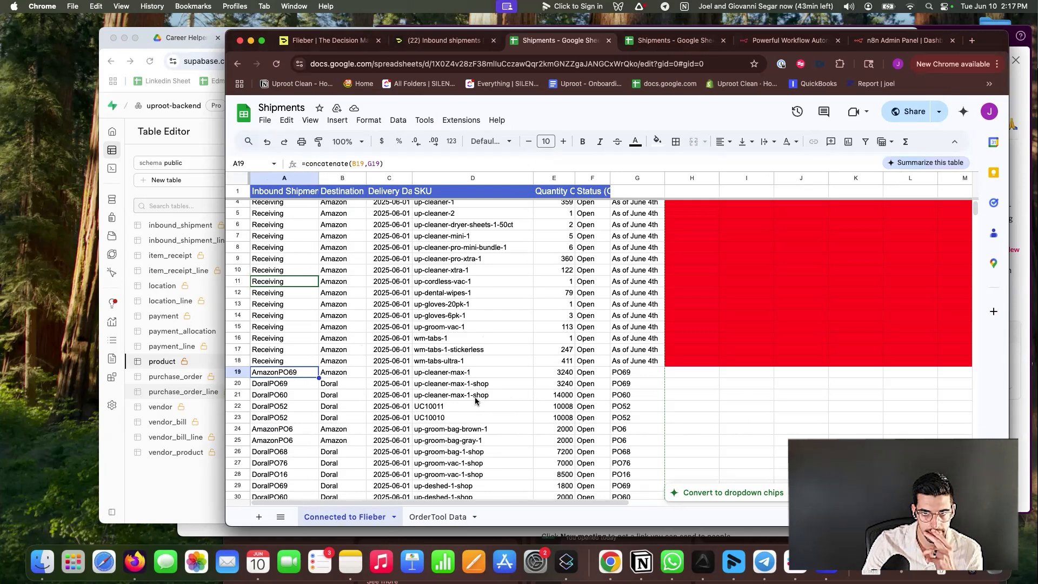
- Switch to the Retool OrderTool app and review its inbound shipment, item receipt and purchase order pages
click(210, 190)
click(752, 37)
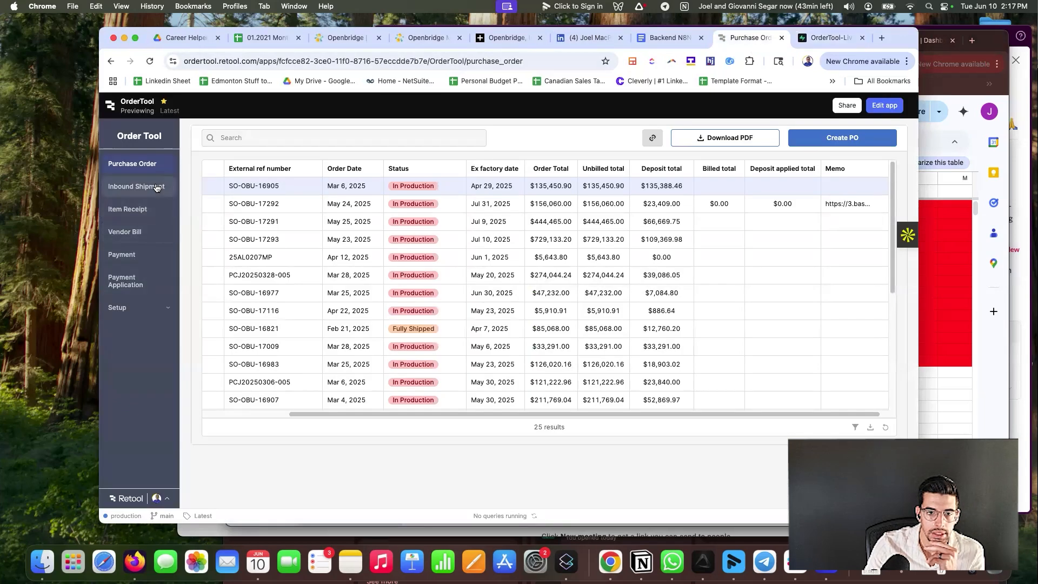
click(156, 187)
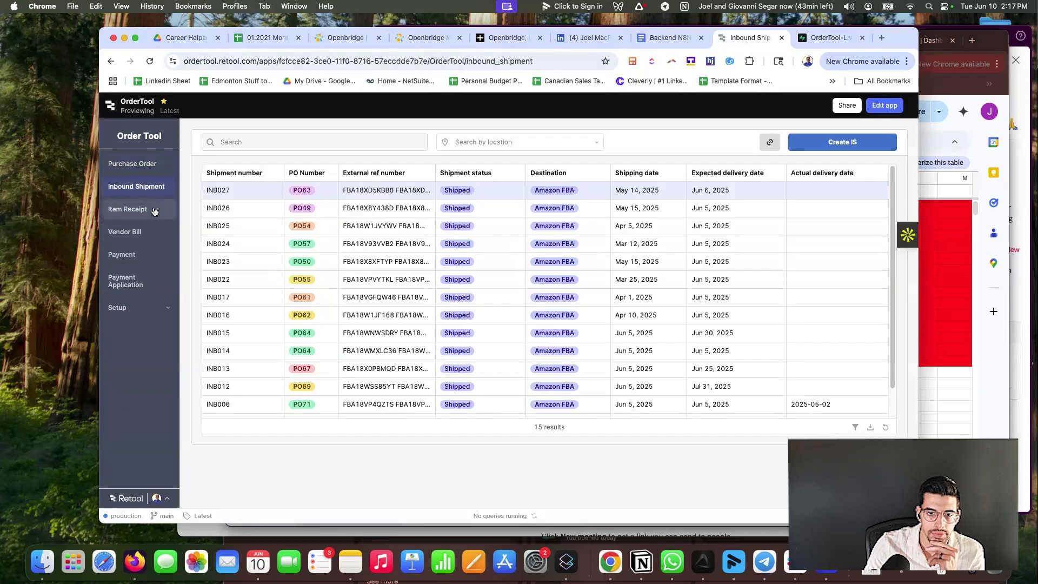
click(153, 210)
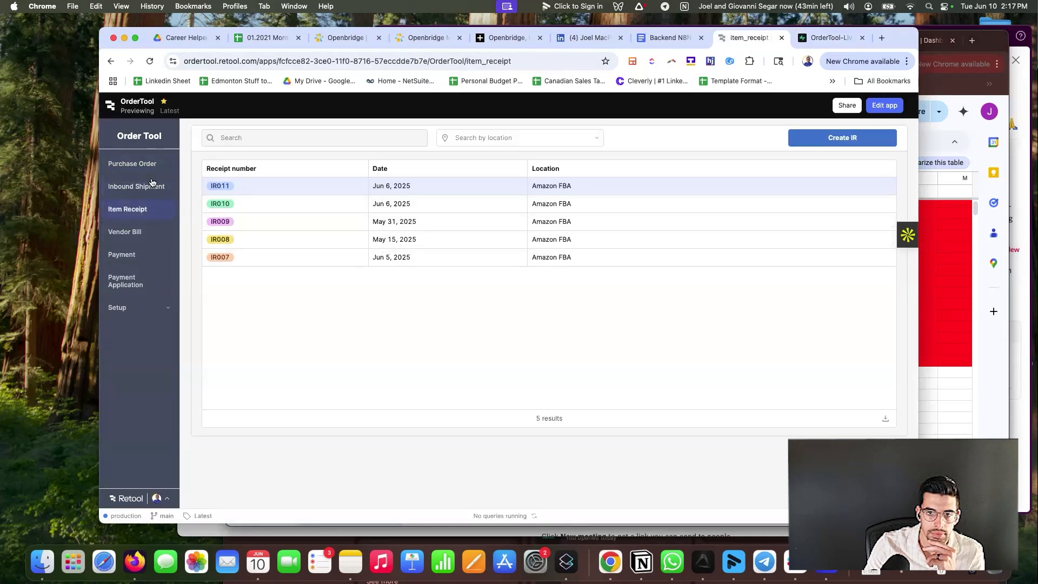
click(157, 163)
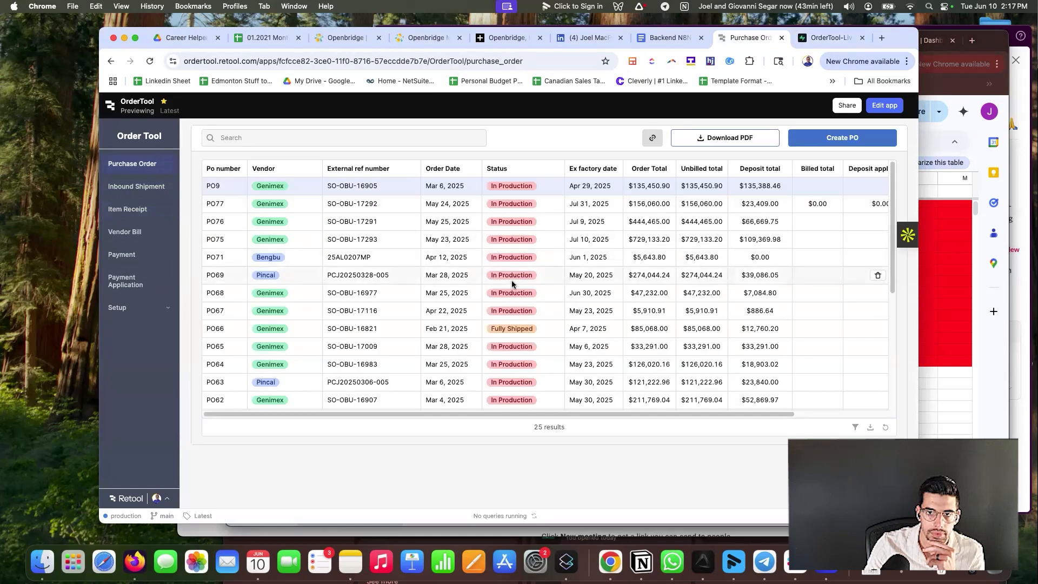
key(ctrl+Tab)
- Return to the Shipments sheet and compare the Receiving block in rows 2 to 18 with the PO69 rows below it
click(942, 392)
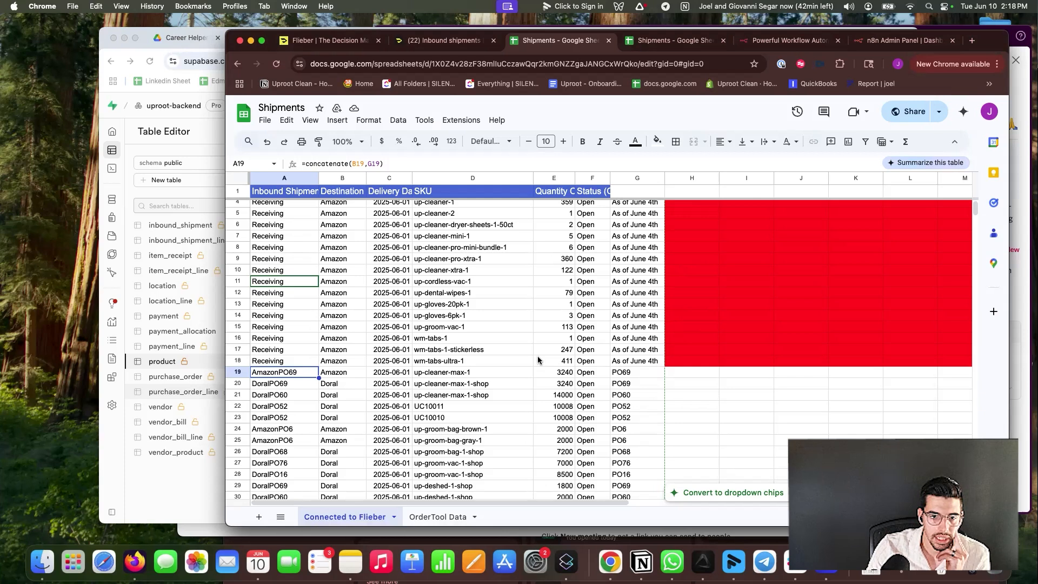
drag(284, 361, 651, 207)
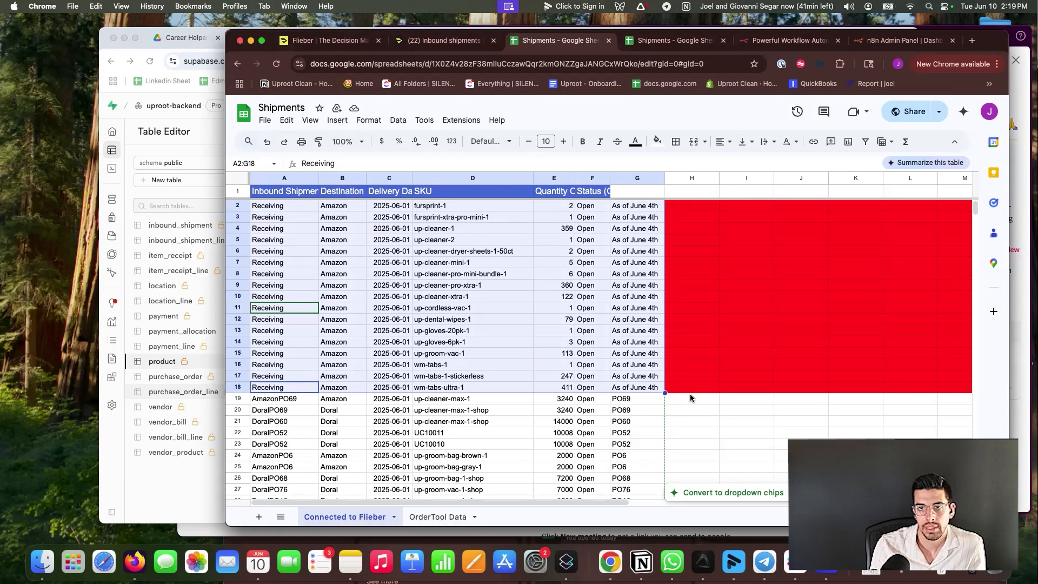
drag(291, 210, 629, 388)
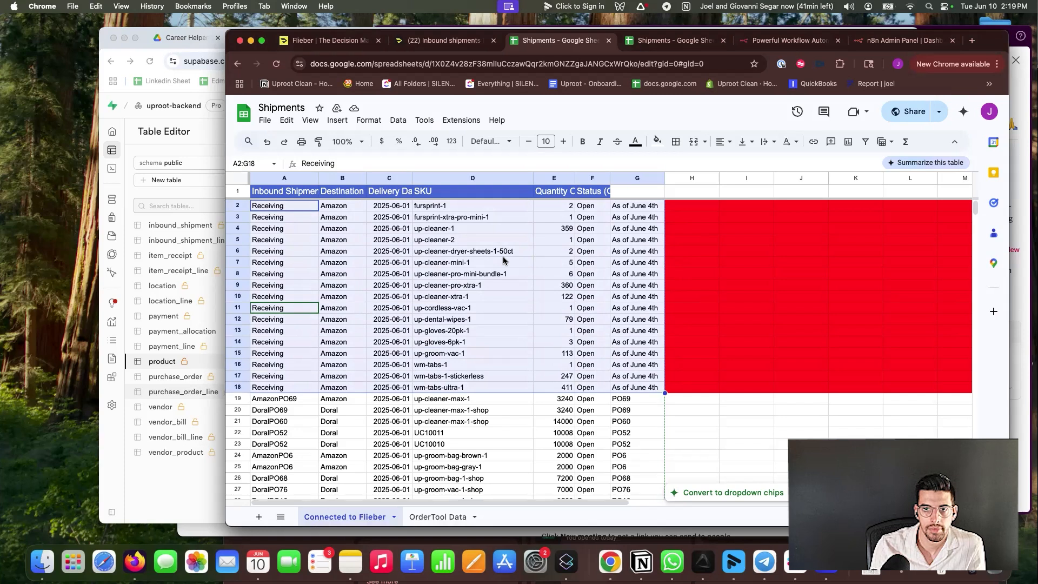
drag(631, 400, 278, 411)
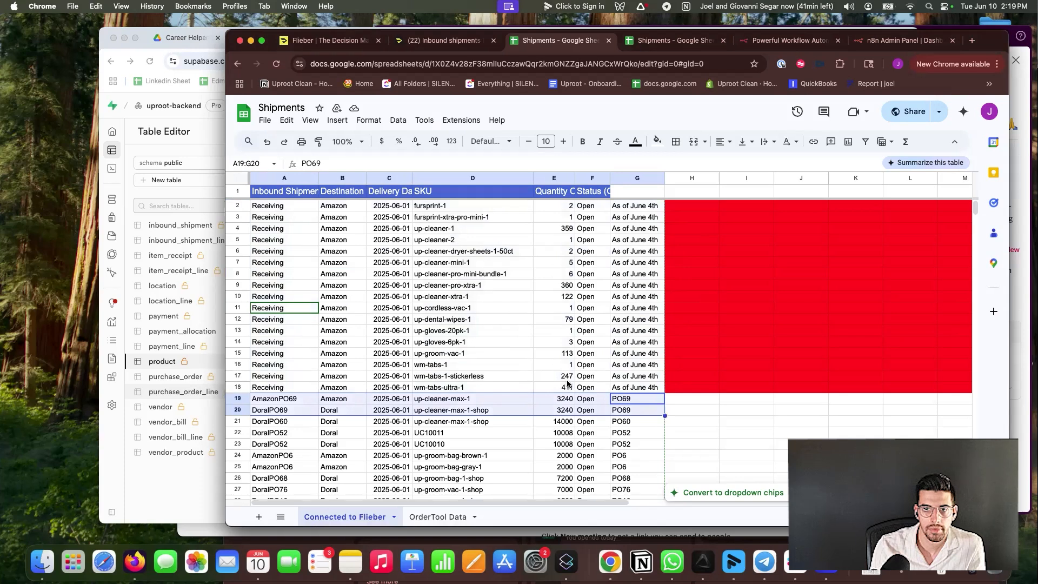
drag(627, 388, 328, 209)
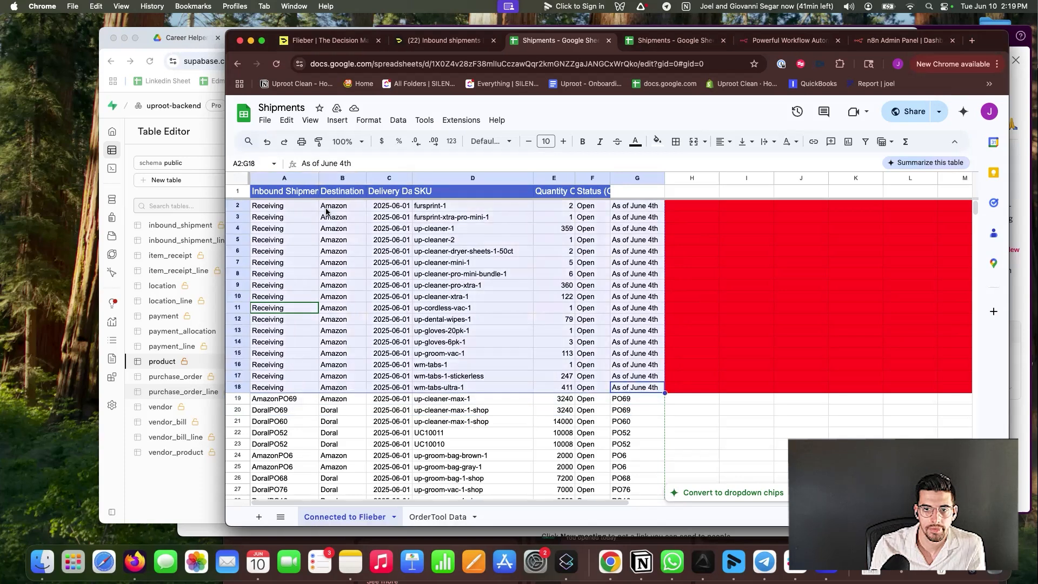
click(331, 210)
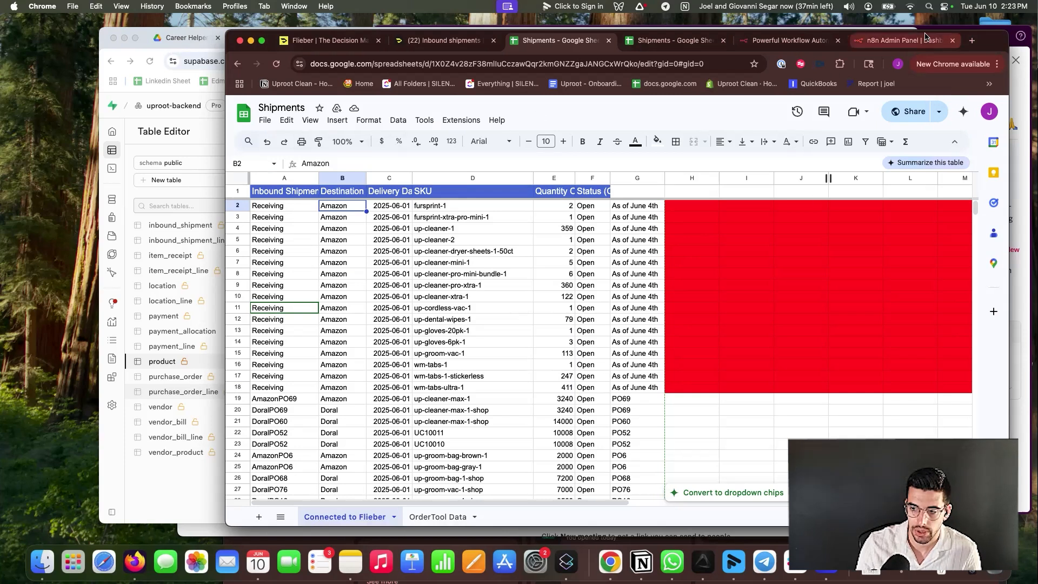
- Switch to n8n and open the Postgres node's Execute Query parameters from the new workflow's canvas
drag(978, 41, 920, 43)
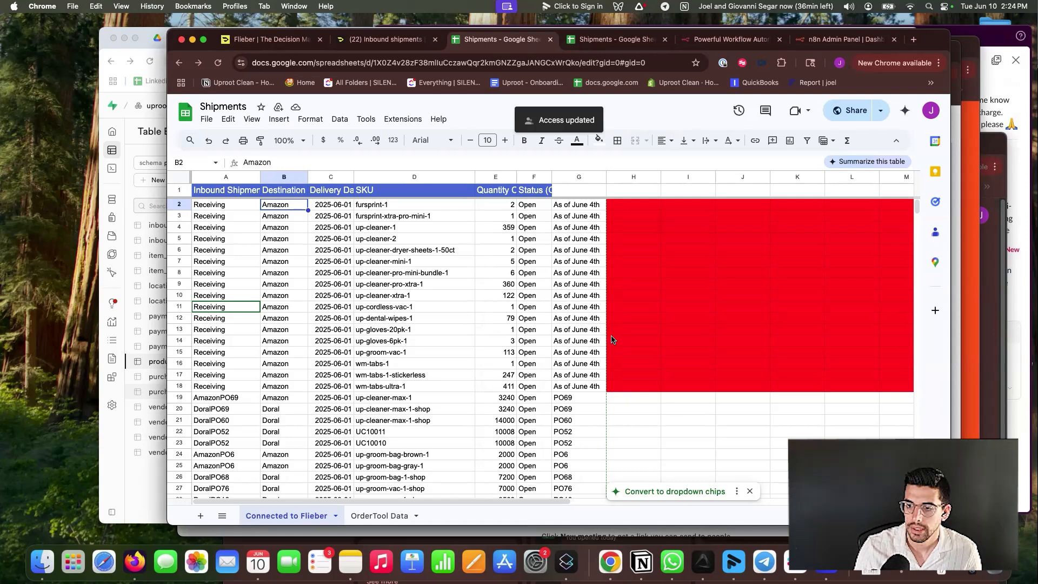
click(846, 40)
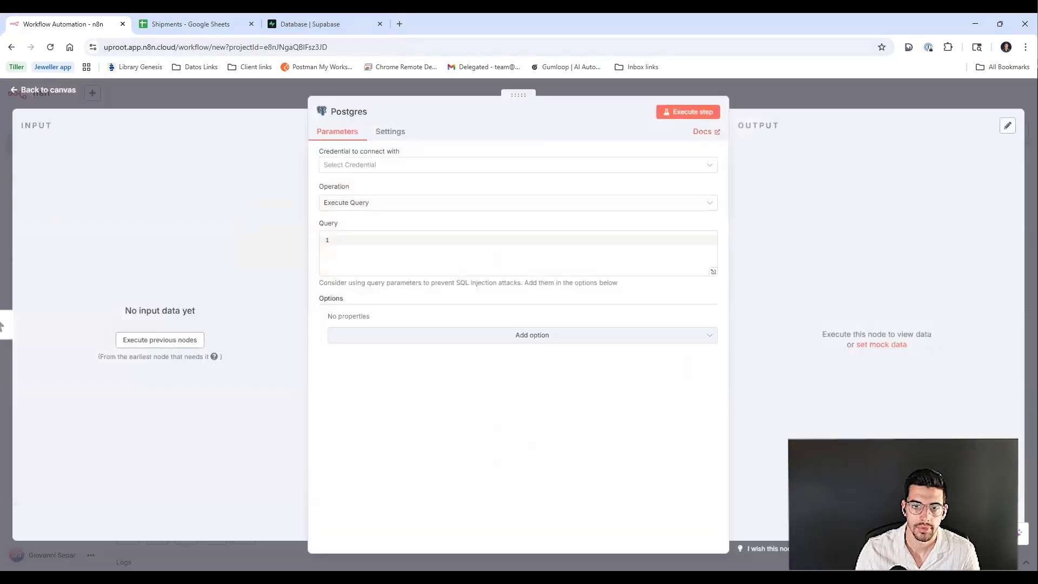
key(Escape)
click(427, 297)
double_click(459, 296)
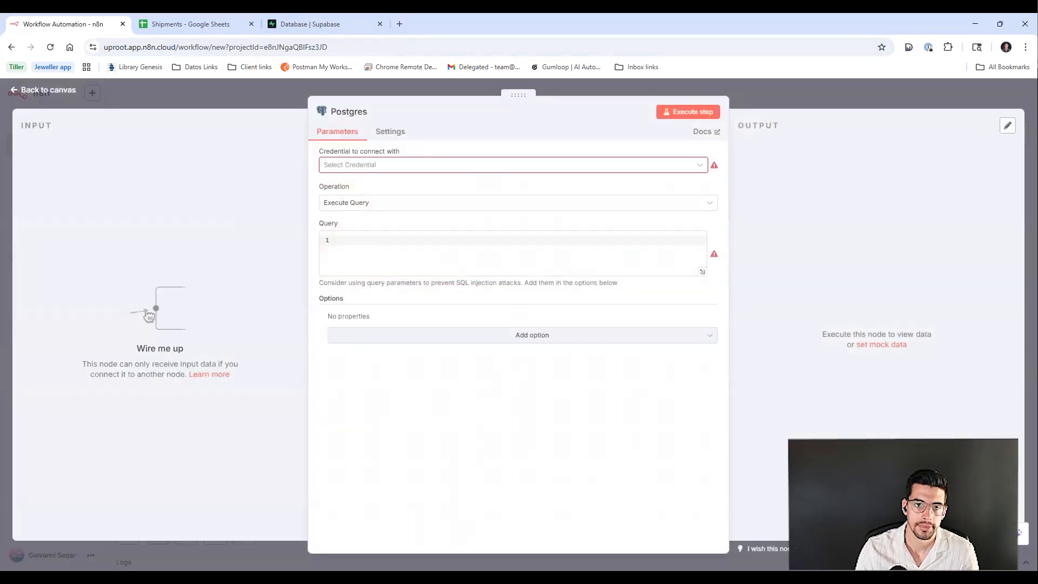
- Close the Postgres node's settings and place the Google Sheets node in line after Postgres on the canvas
key(Escape)
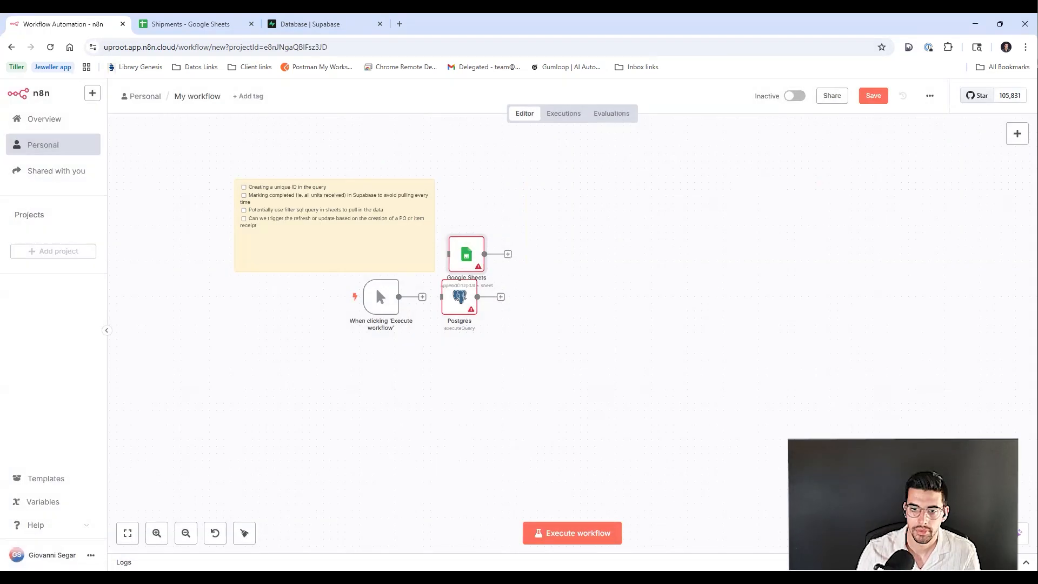
drag(466, 255, 559, 296)
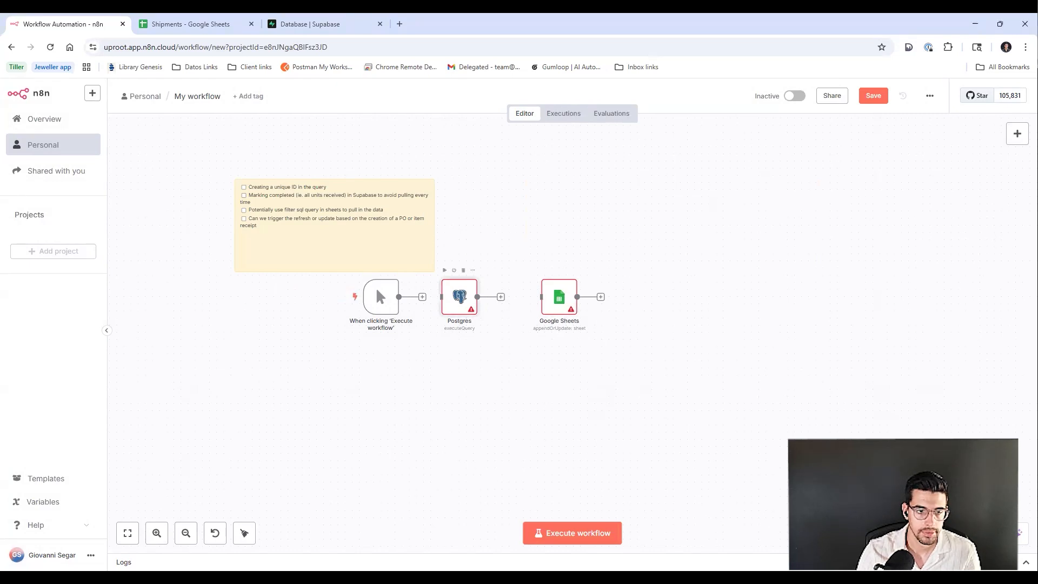
- Rename the Postgres node as "Pull latest PO data" and return to the canvas
double_click(460, 296)
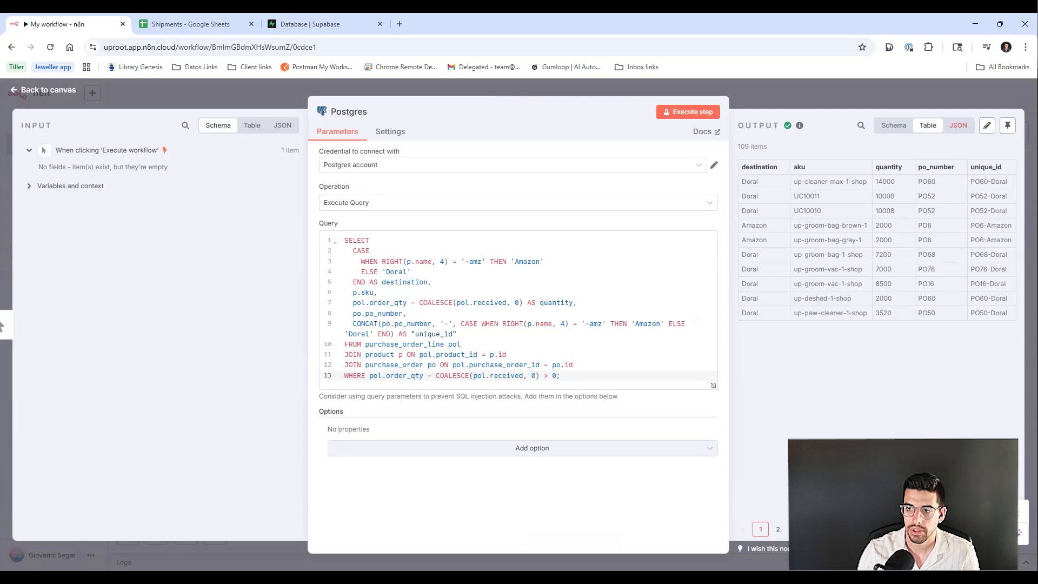
click(958, 125)
click(349, 112)
key(ctrl+a)
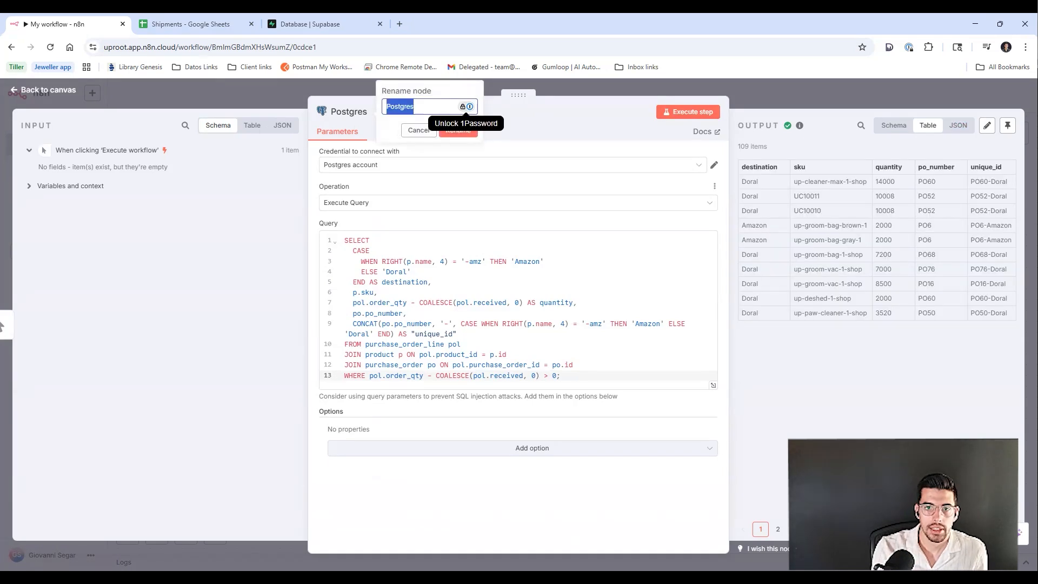
text(Pull latest PO data)
key(Return)
key(Escape)
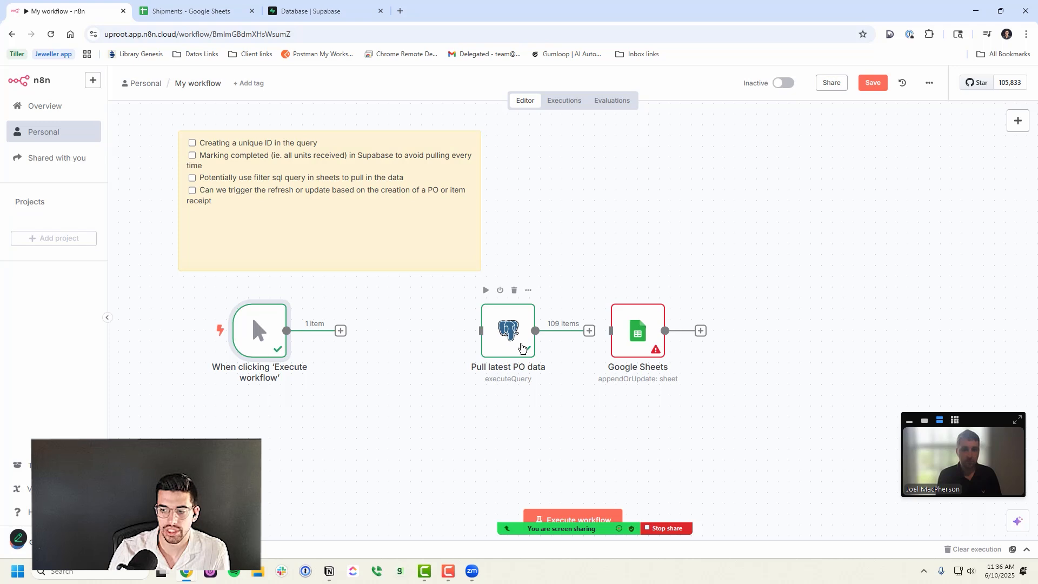
- Widen the gap between the trigger and Pull latest PO data nodes, and close the Supabase page
click(520, 344)
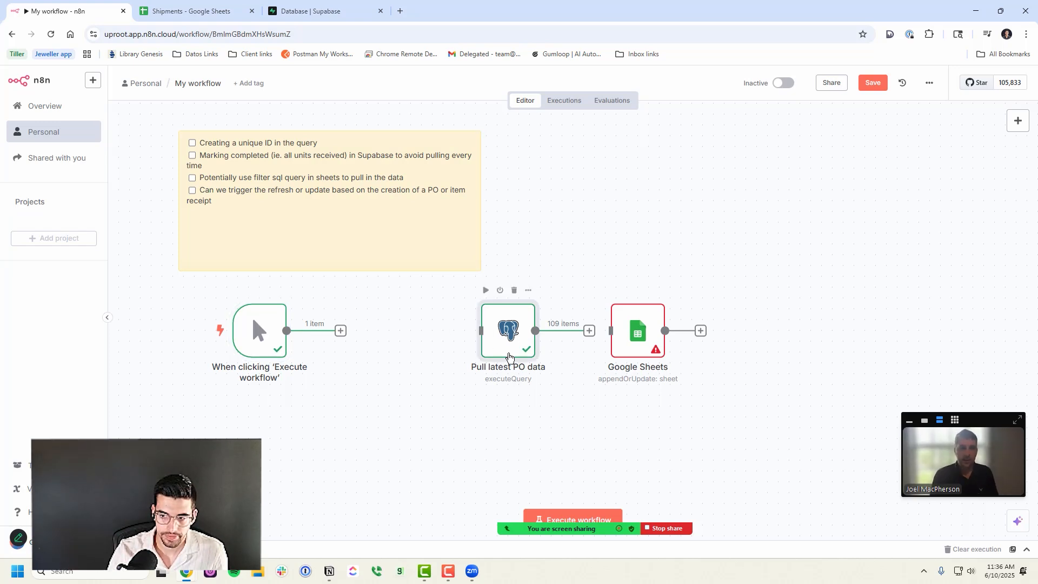
drag(274, 348, 230, 348)
click(371, 409)
drag(473, 350, 502, 349)
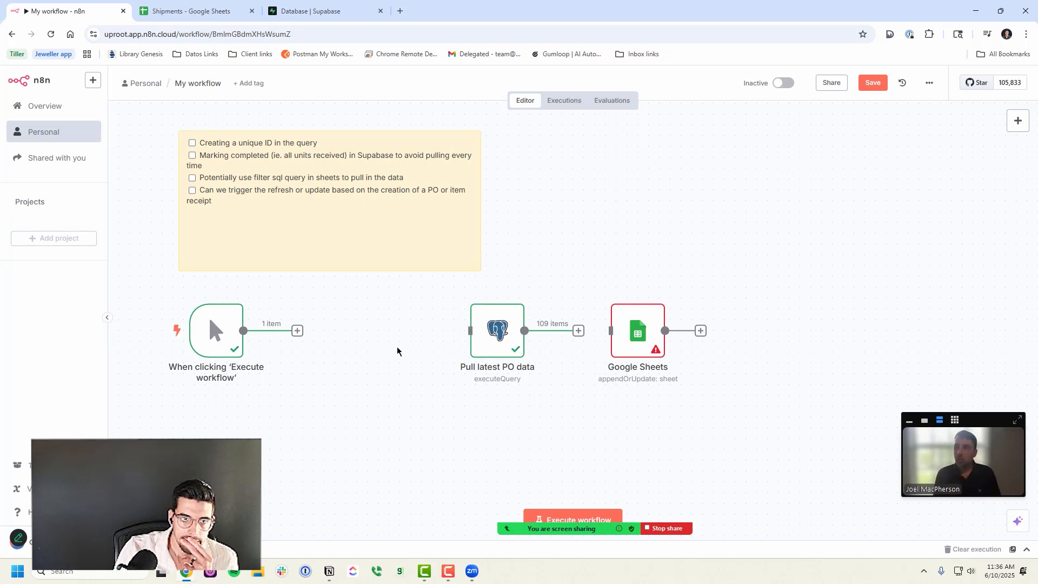
click(381, 11)
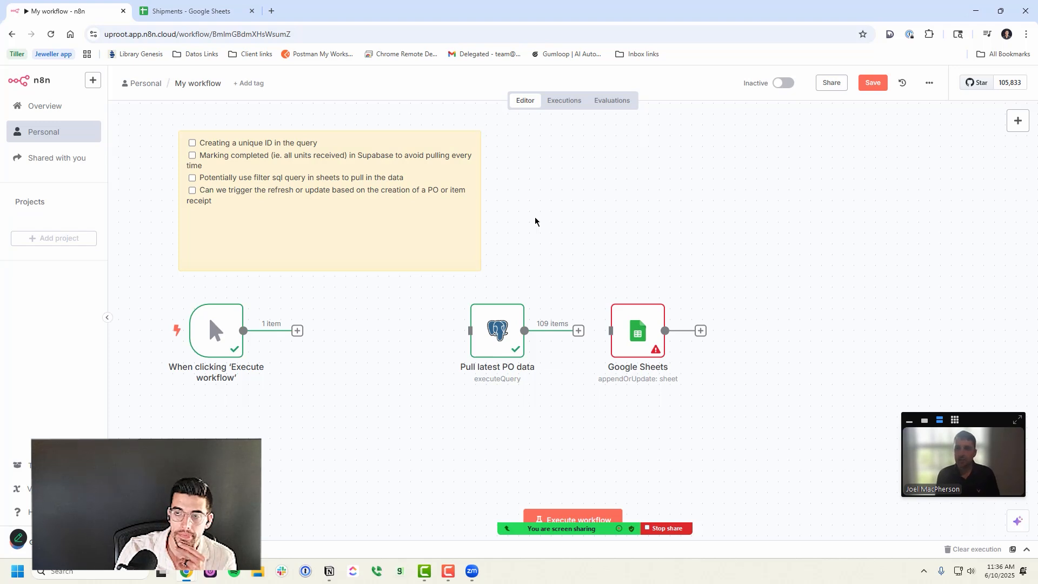
- Duplicate the Pull latest PO data node and open the copy's parameters
click(510, 330)
double_click(511, 331)
click(595, 357)
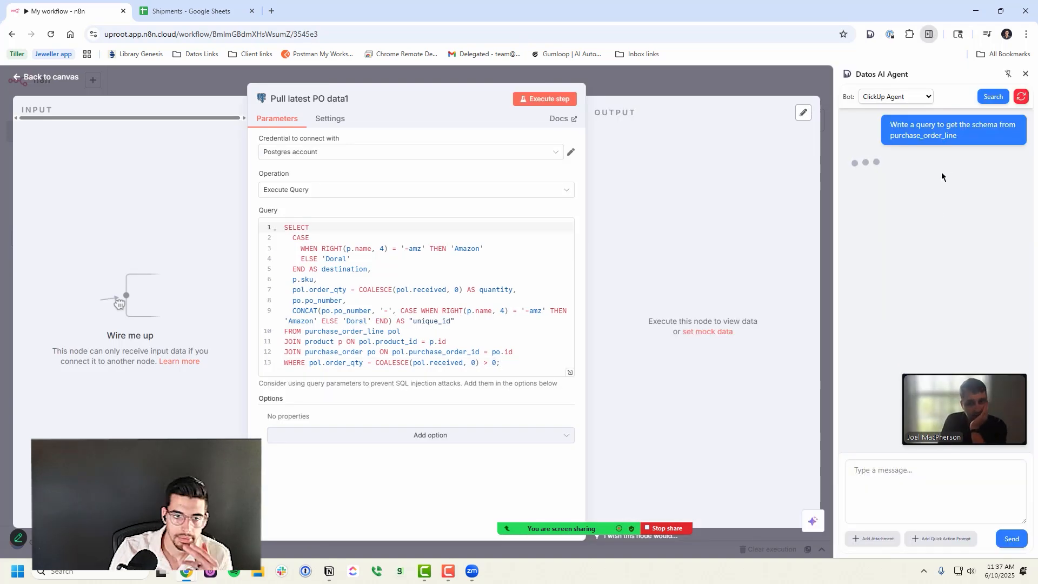
- Ask the Datos AI Agent's N8N Agent Fast bot how to add a dynamically updating updated_at timestamp into a Postgres database (using Supabase)
click(897, 97)
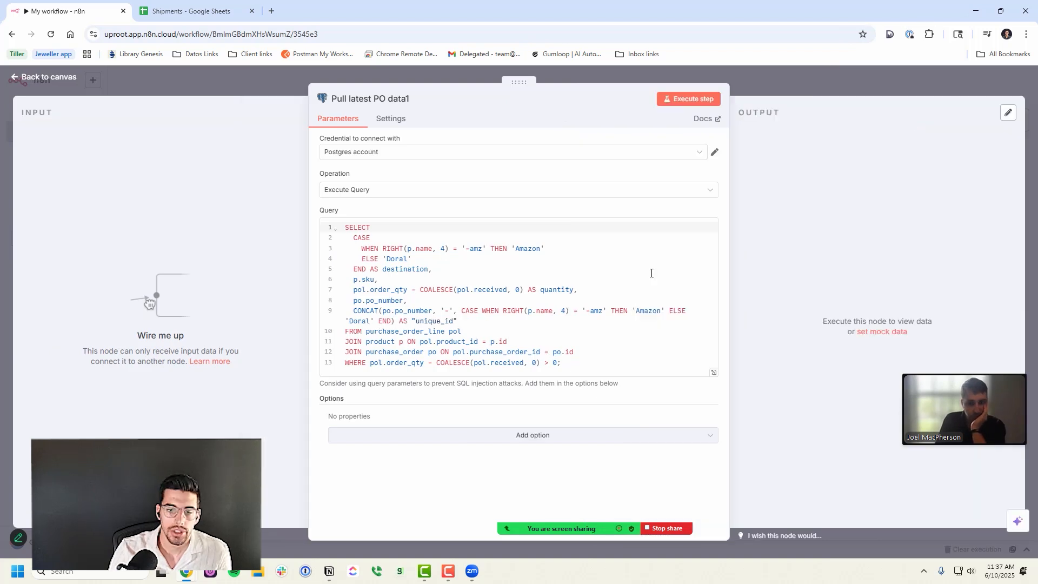
click(540, 226)
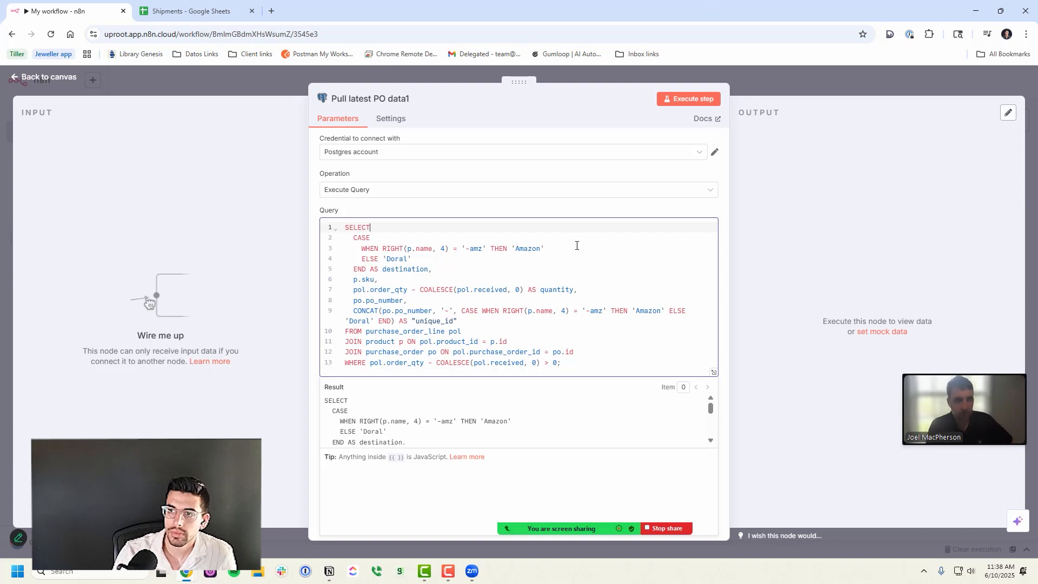
click(890, 35)
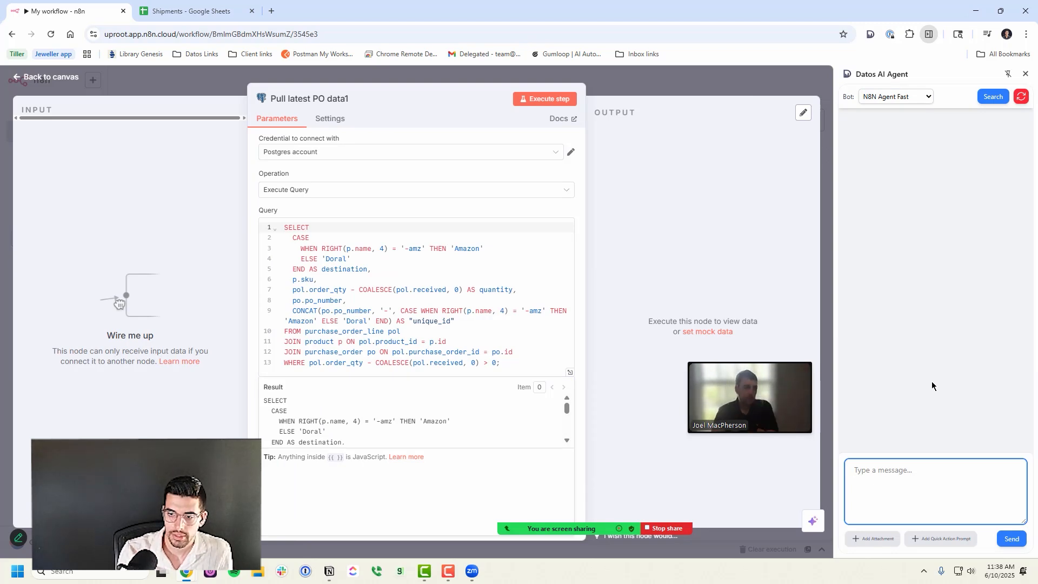
text(Add)
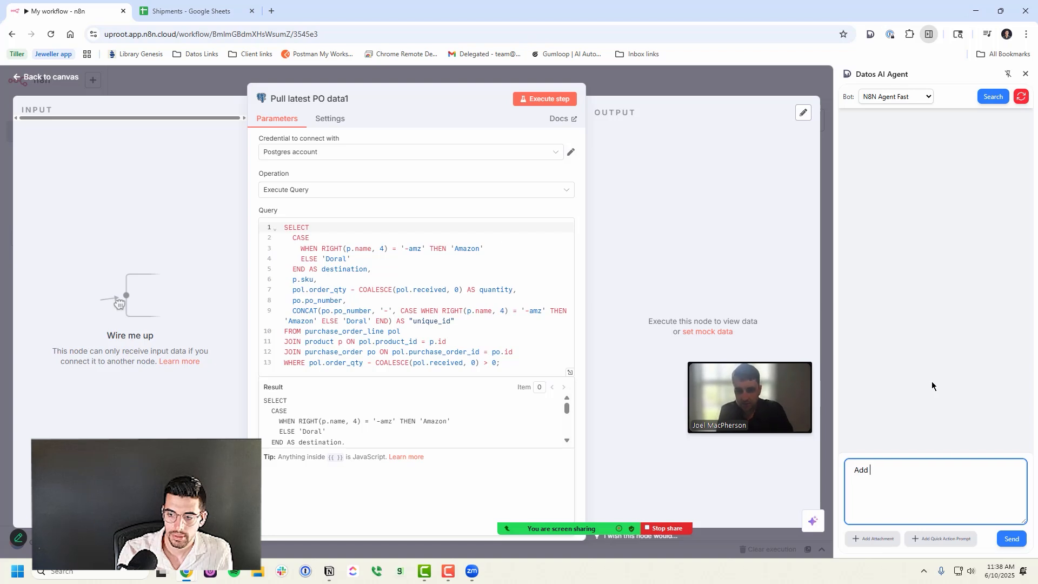
key(BackSpace)
key(BackSpace)
key(BackSpace)
key(BackSpace)
text(How to add a )
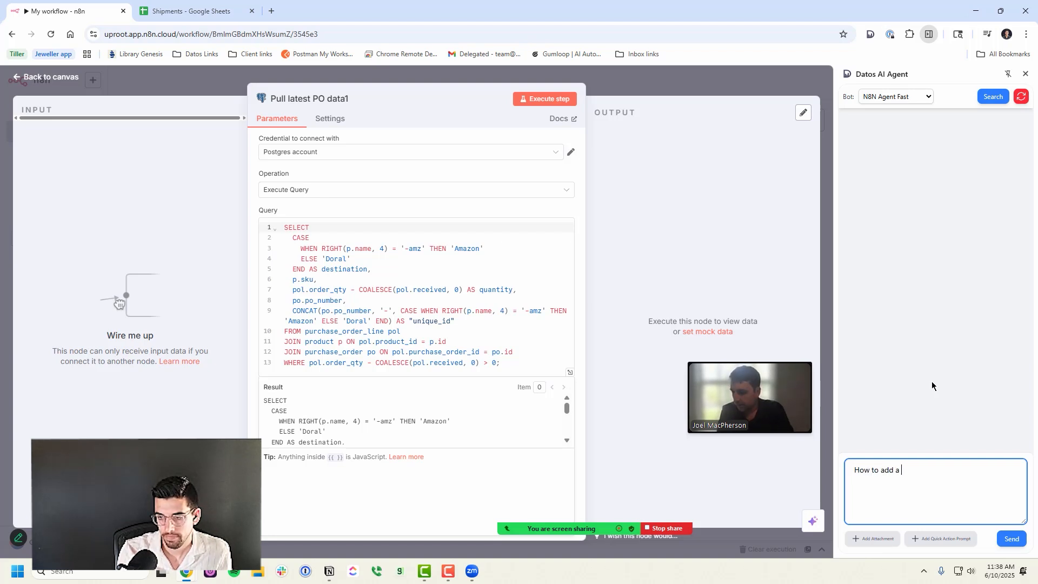
text(dynamically updating updated_at timestamp into a Postgres data)
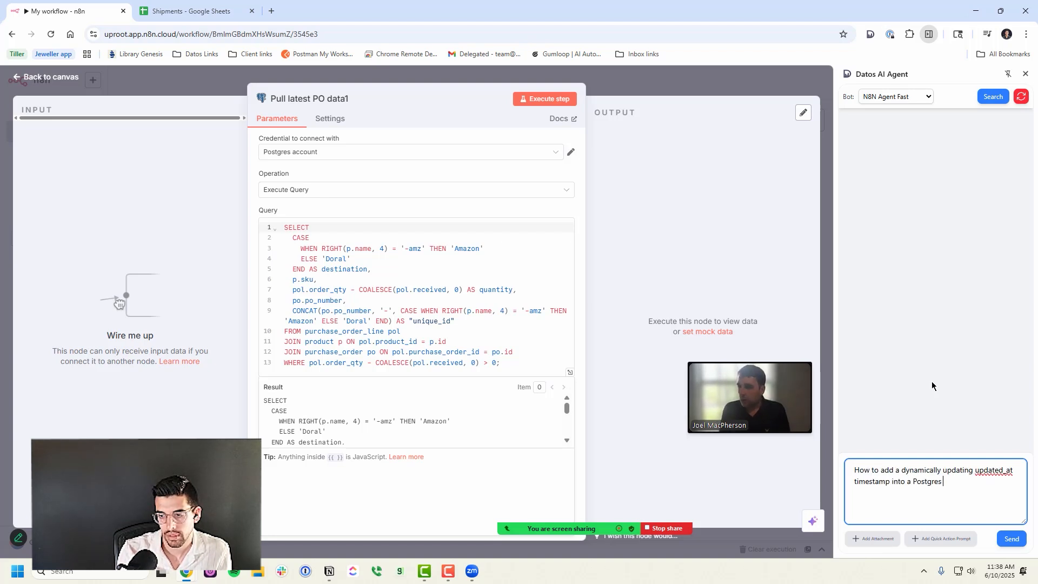
text(base (Using supabase))
key(Return)
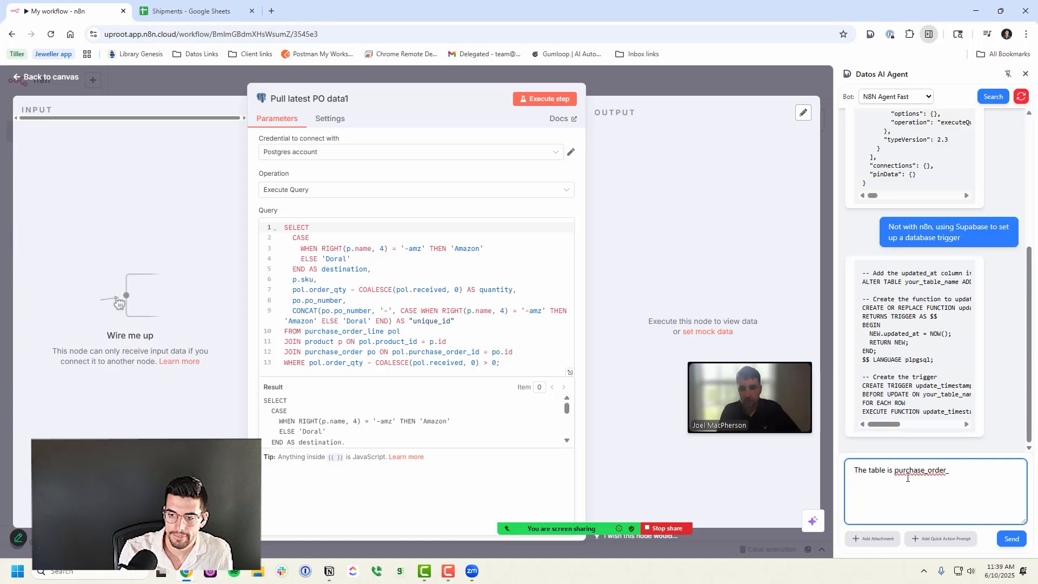
- Tell the agent that the table for the database trigger SQL is purchase_order_line
text(line)
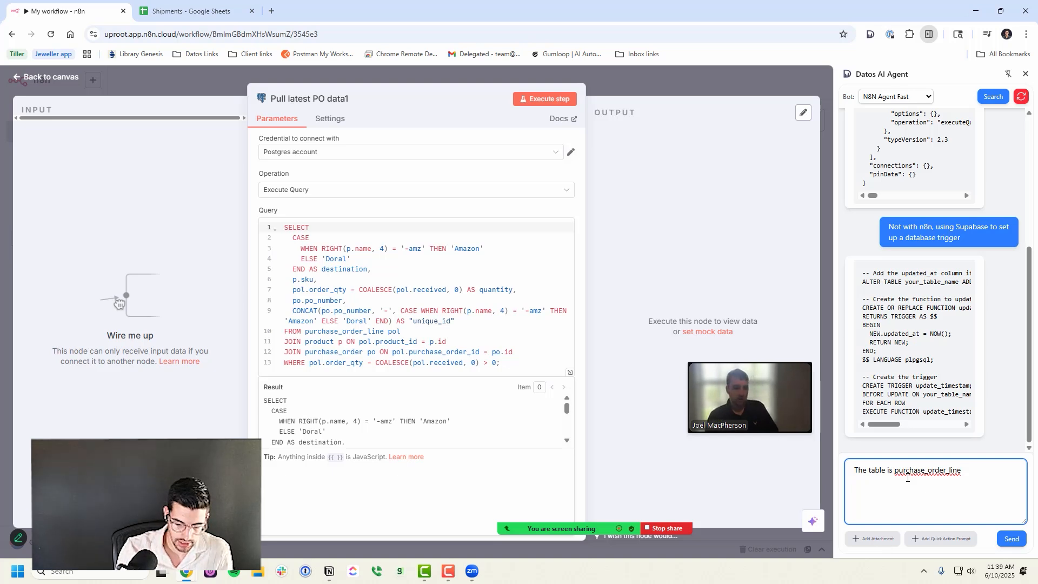
key(Return)
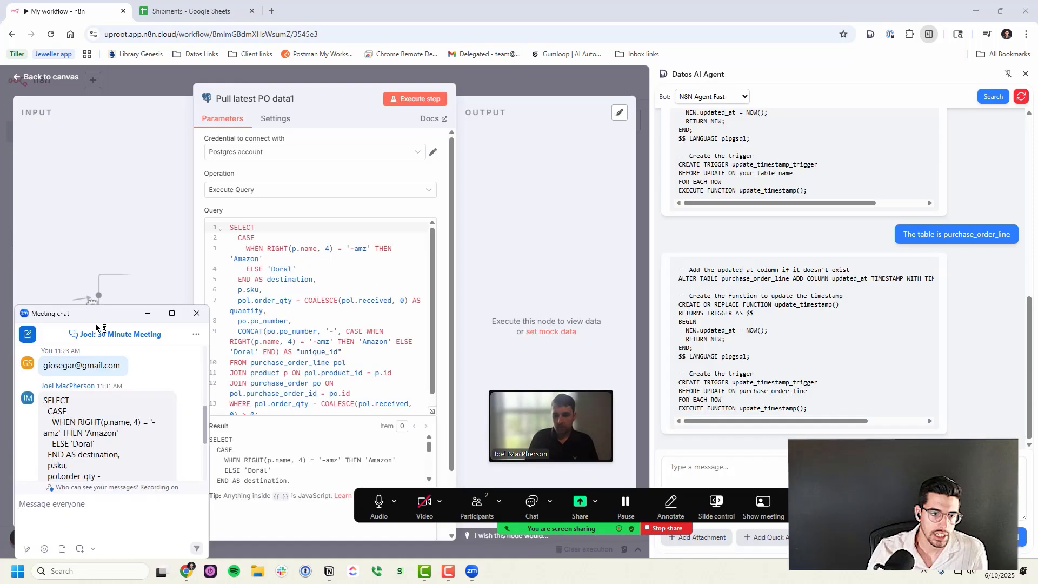
- Switch to the Zoom meeting chat and send the agent's updated_at column, function and trigger SQL for purchase_order_line
drag(101, 315, 120, 278)
scroll(151, 414, down, 3)
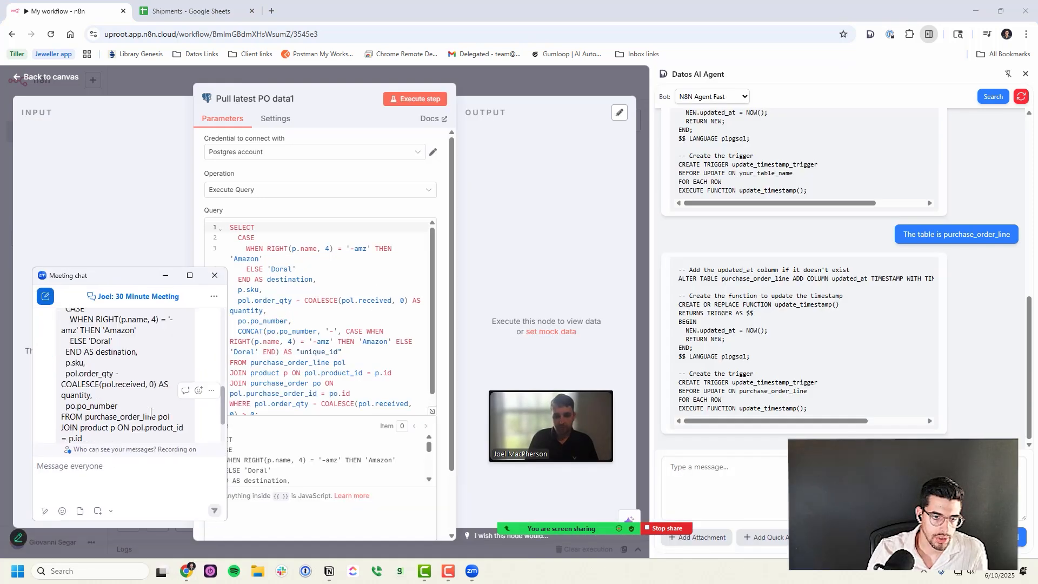
click(144, 484)
key(ctrl+v)
key(Return)
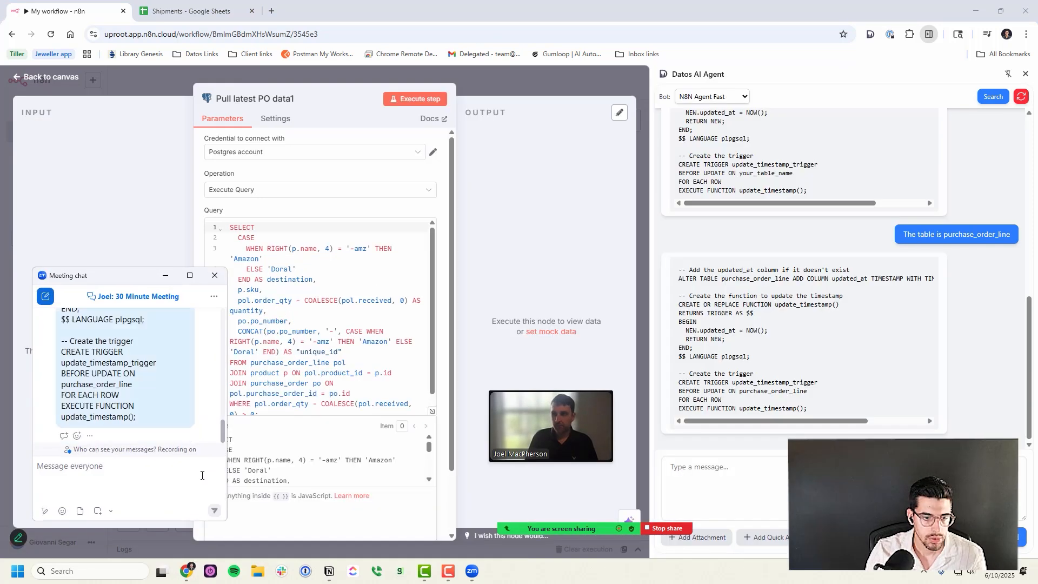
- Read through the sent SQL in the meeting chat, from the ALTER TABLE statement to the trigger, and close the chat
scroll(167, 424, up, 2)
scroll(167, 423, up, 3)
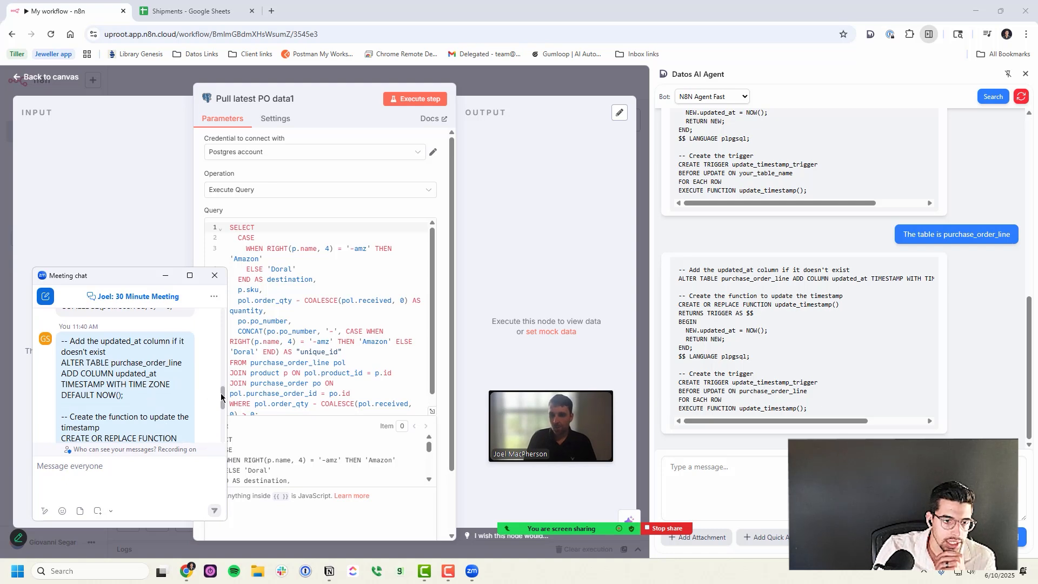
drag(222, 398, 221, 400)
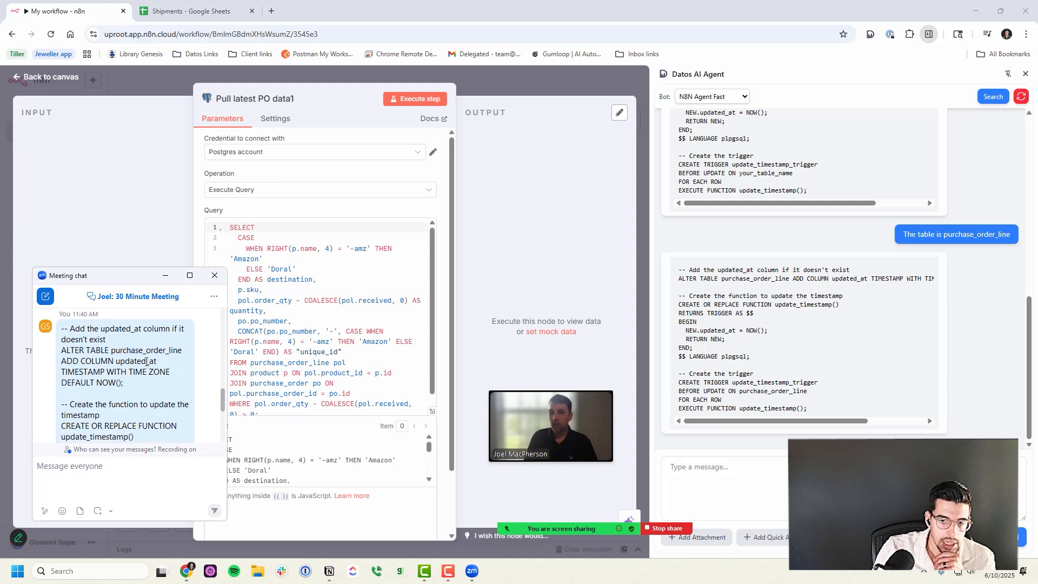
drag(228, 420, 226, 434)
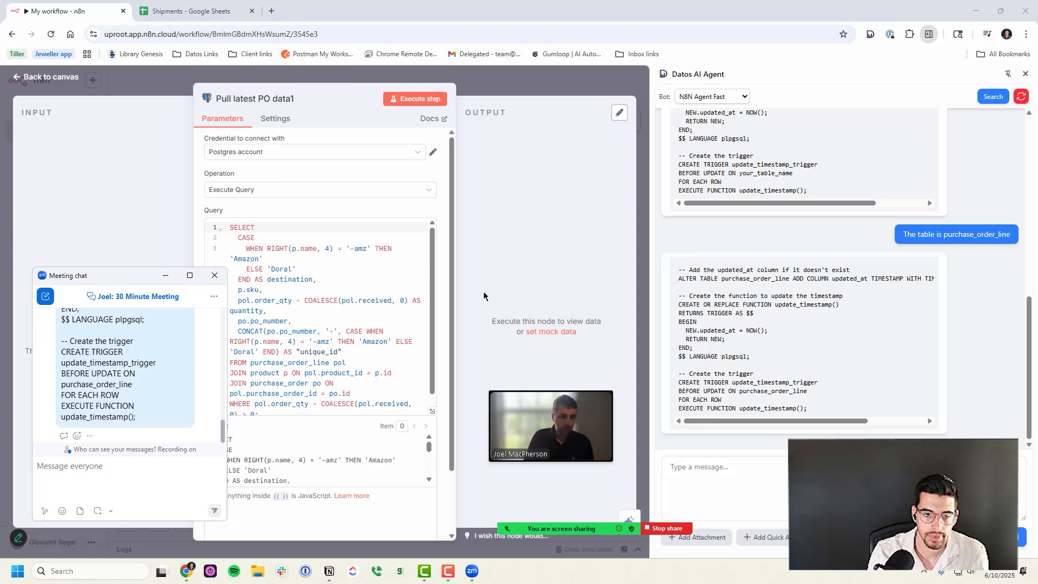
click(214, 275)
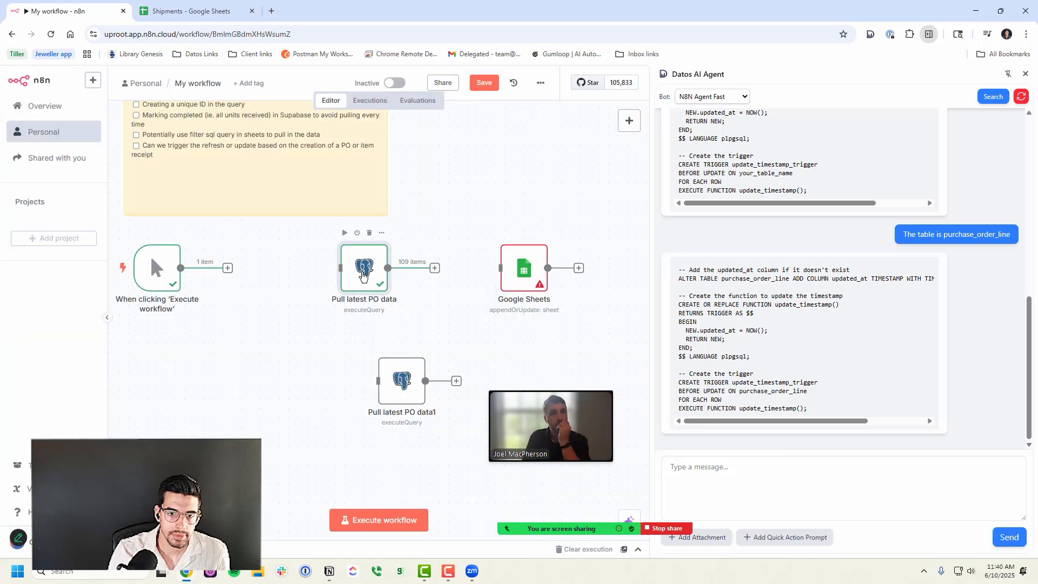
- Ask the Datos AI Agent to write a query for the schema of the purchase_order and purchase_order_line tables
double_click(362, 276)
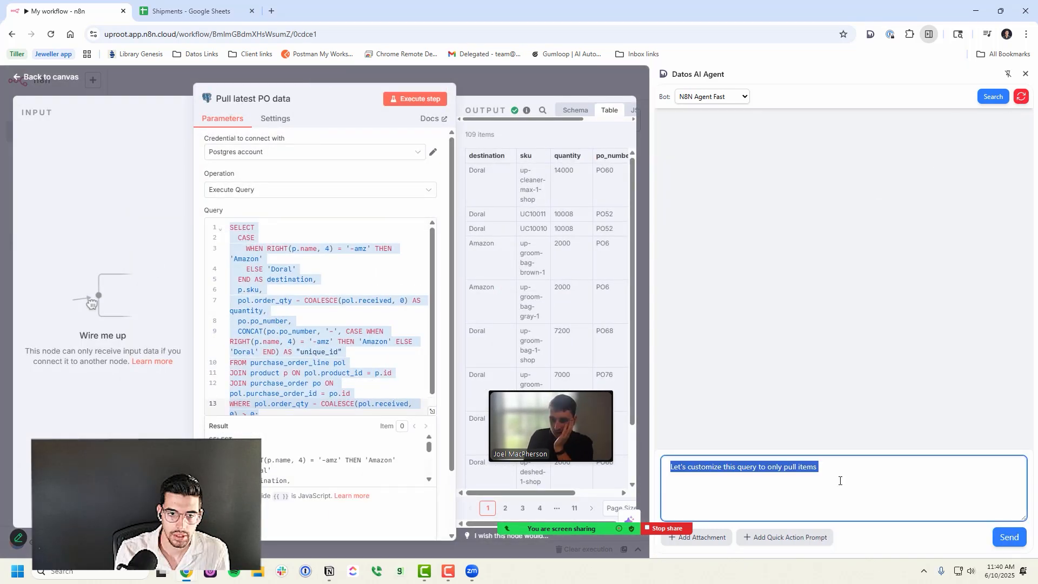
text(Write a query to get me the sche)
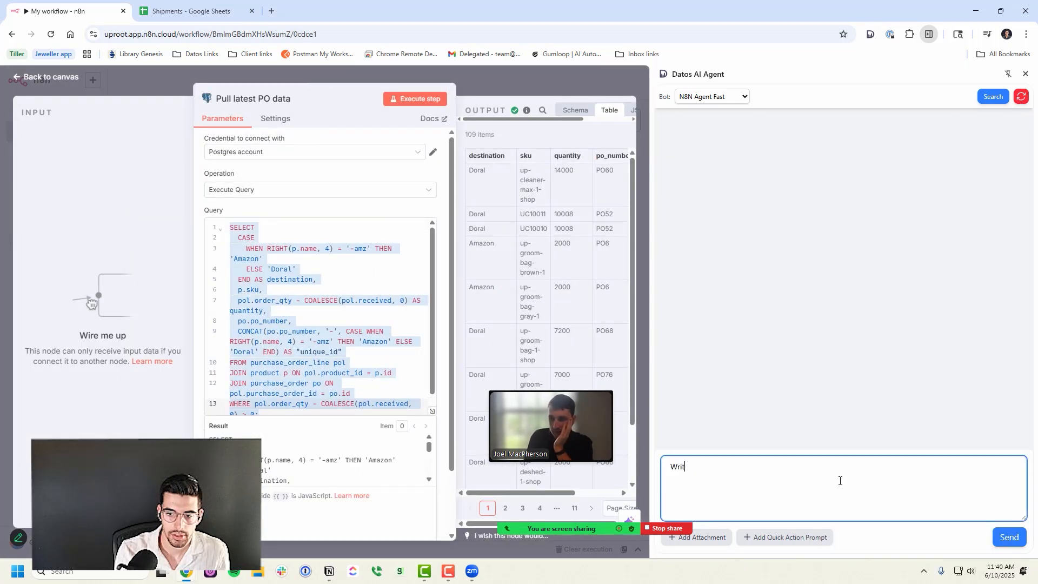
text(ma of purchase_order)
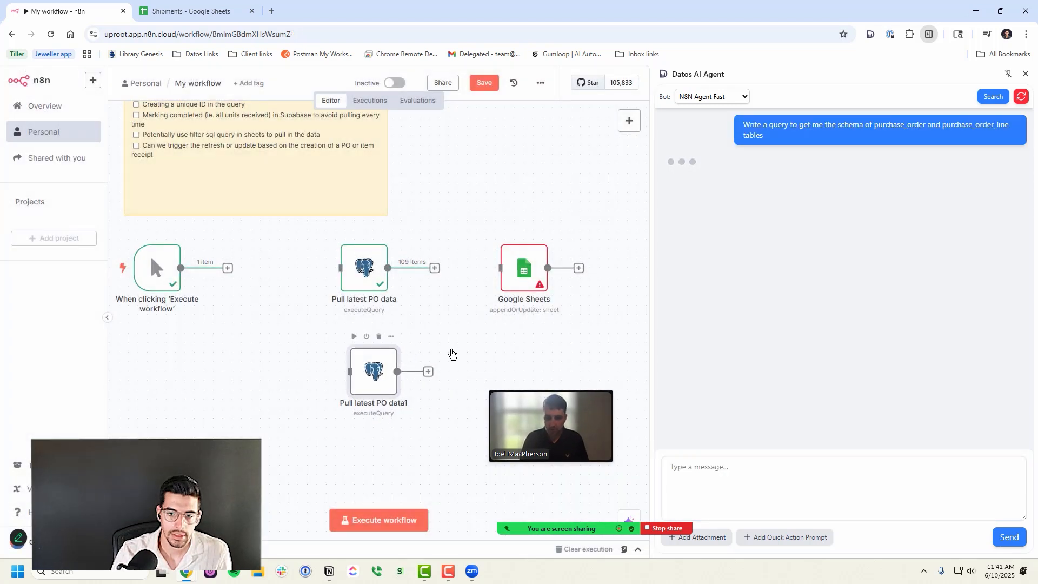
- Replace the Pull latest PO data1 query with the agent's two INFORMATION_SCHEMA.COLUMNS queries and rename the node as Schemas
double_click(371, 371)
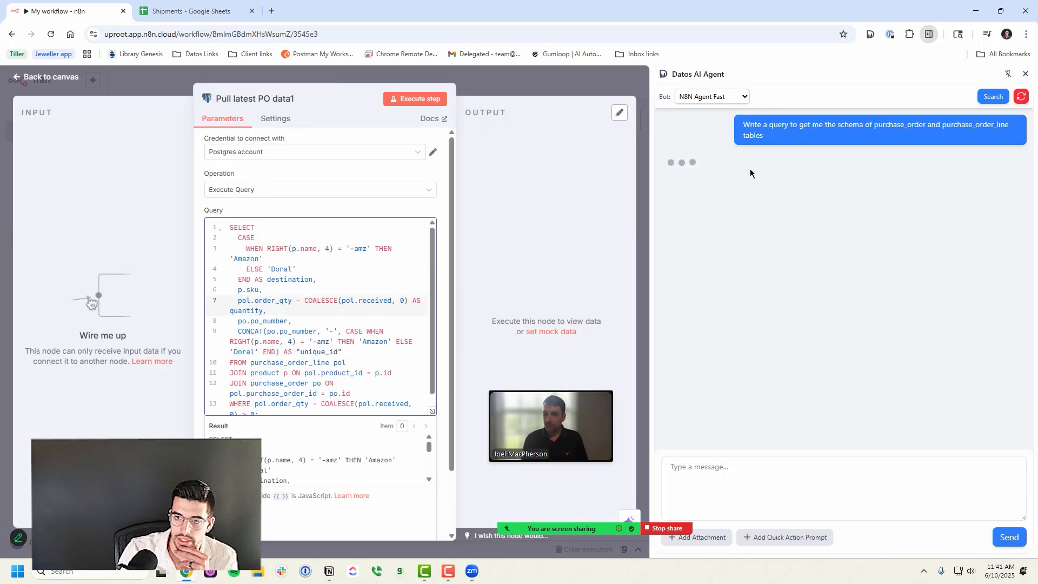
drag(679, 274, 760, 348)
key(ctrl+c)
click(349, 292)
key(ctrl+a)
key(ctrl+v)
click(258, 100)
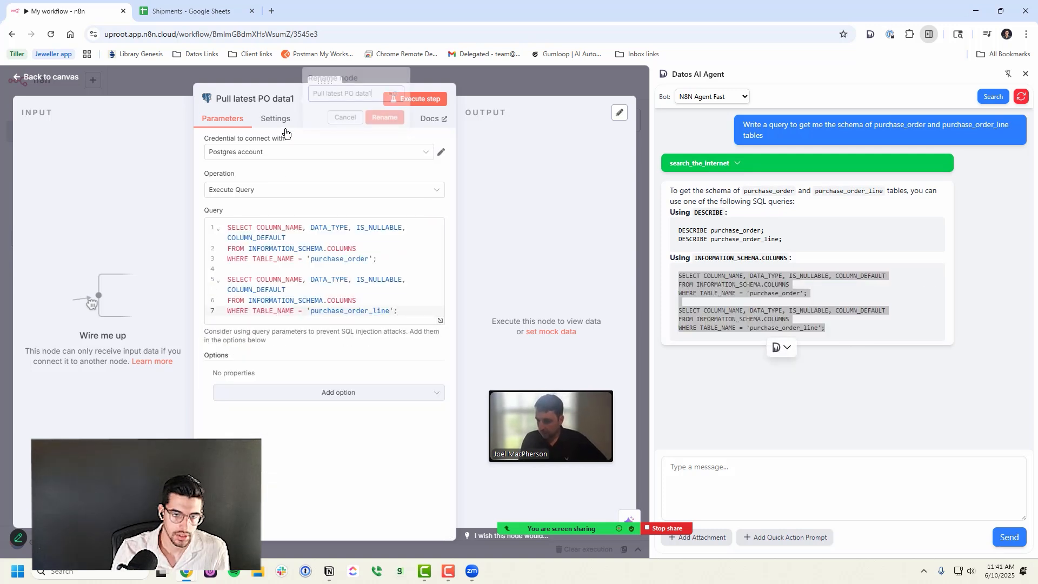
text(Schemas)
key(Return)
- Execute the Schemas node and show its output as JSON with the agent pane narrowed
click(430, 98)
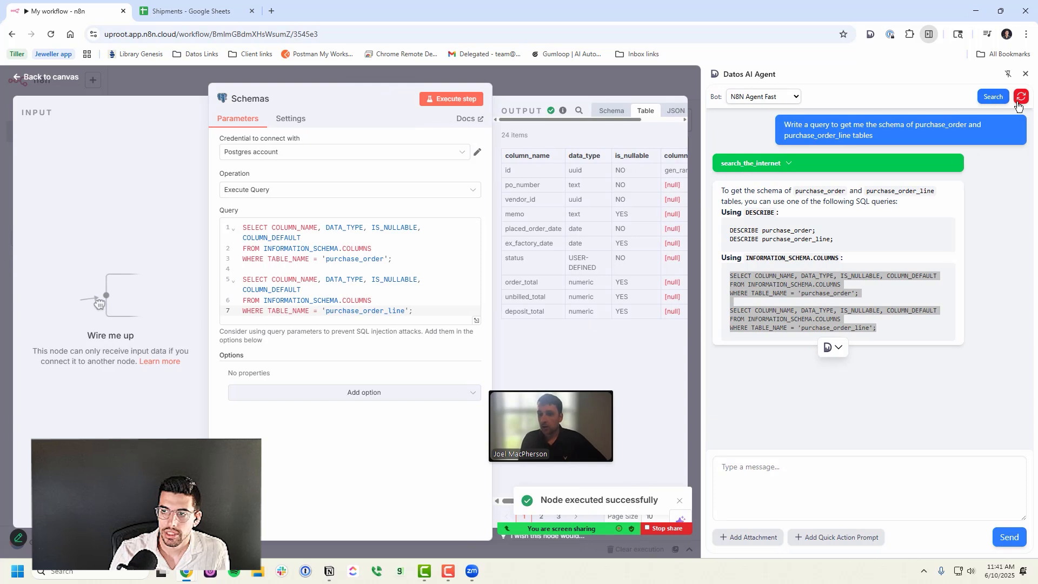
drag(702, 122, 833, 121)
click(769, 111)
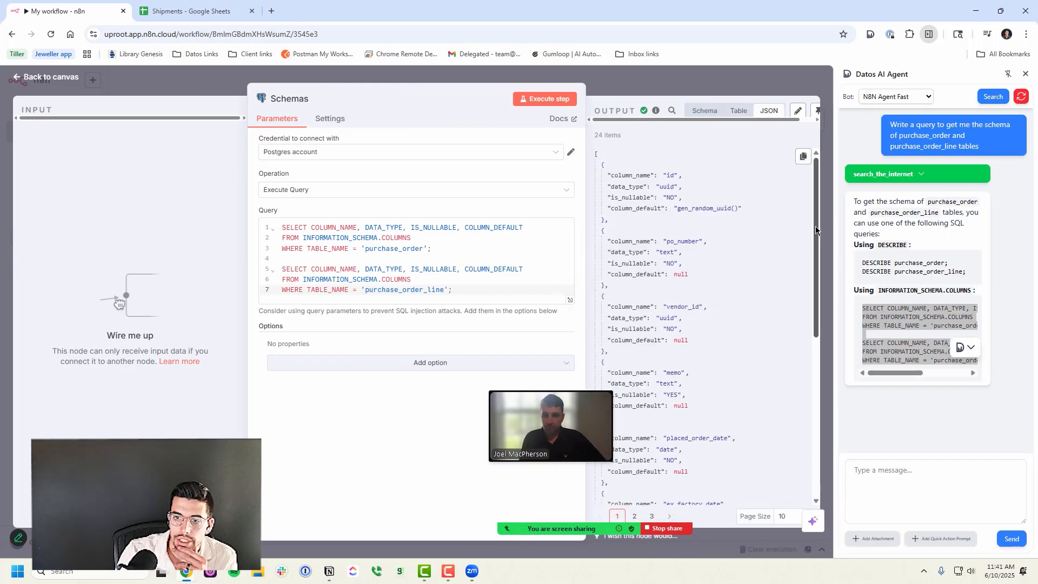
- Ask the agent to add the name of the table as one of the fields in the schema query
click(928, 470)
text(Add the name of the table as one of the fields in the schema query)
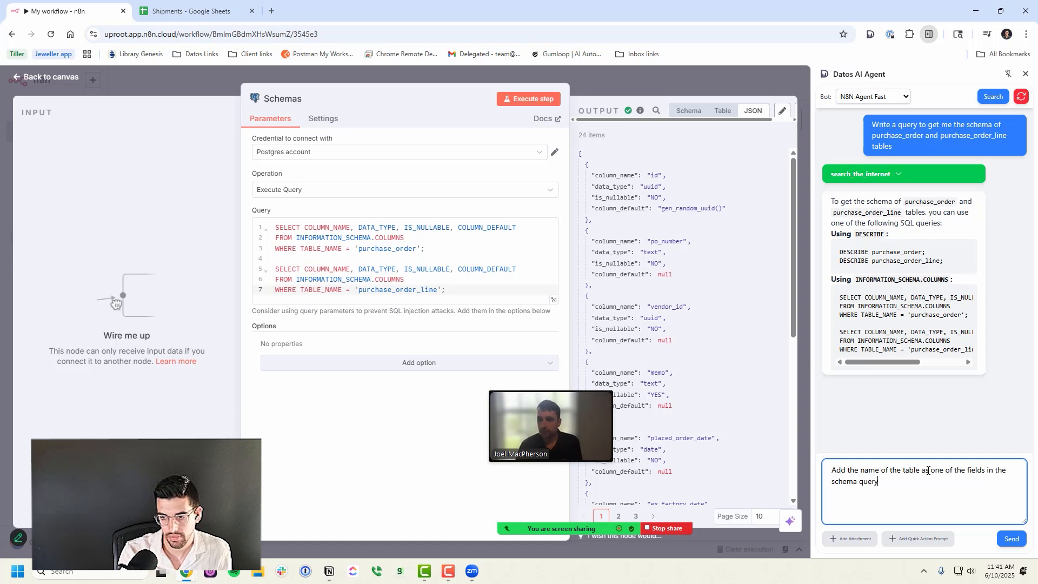
key(Return)
- Replace the Schemas query with the agent's version that includes TABLE_NAME, execute the node and review its output
click(955, 362)
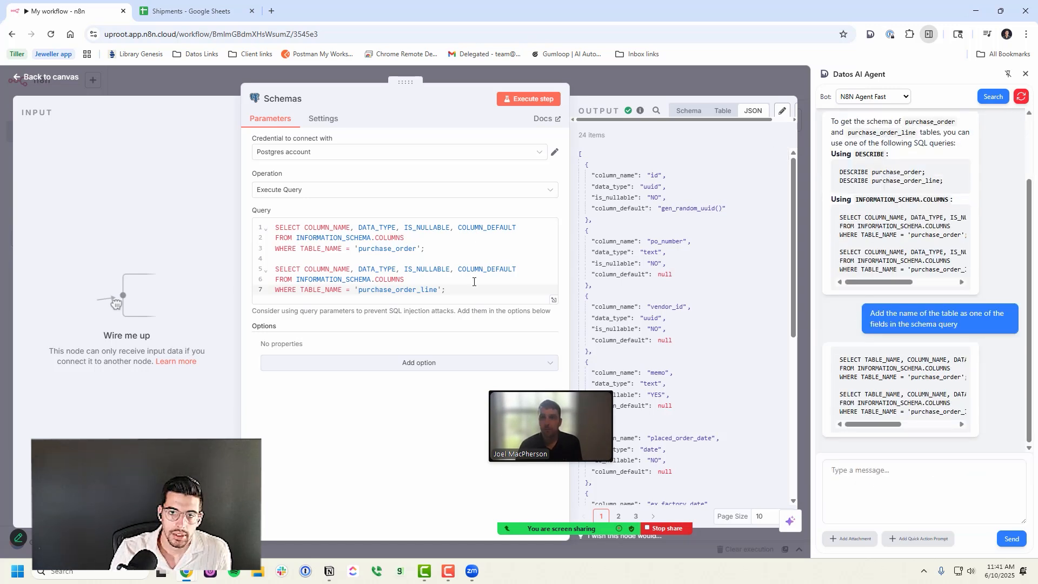
click(530, 97)
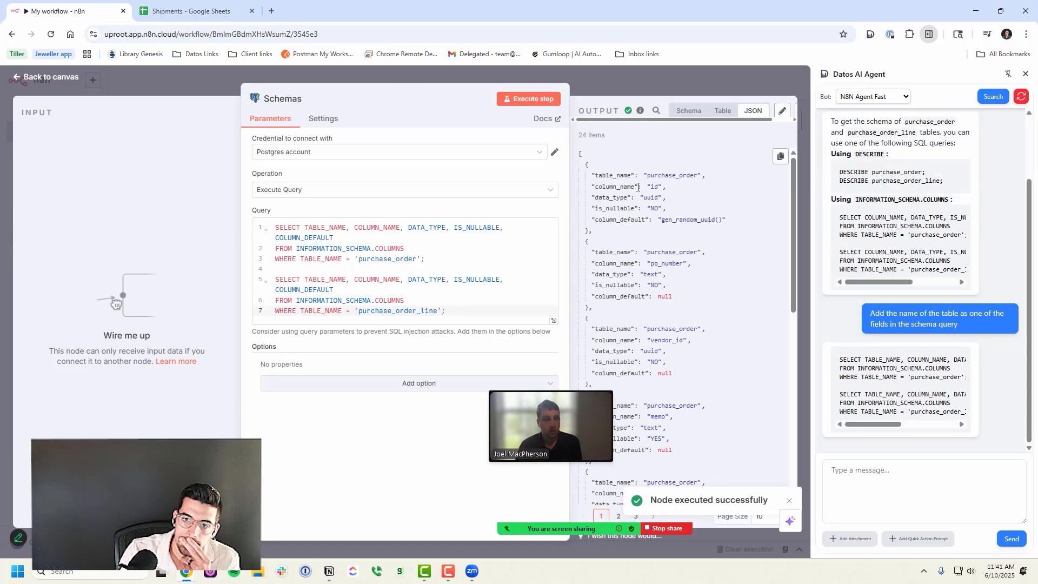
scroll(793, 198, down, 2)
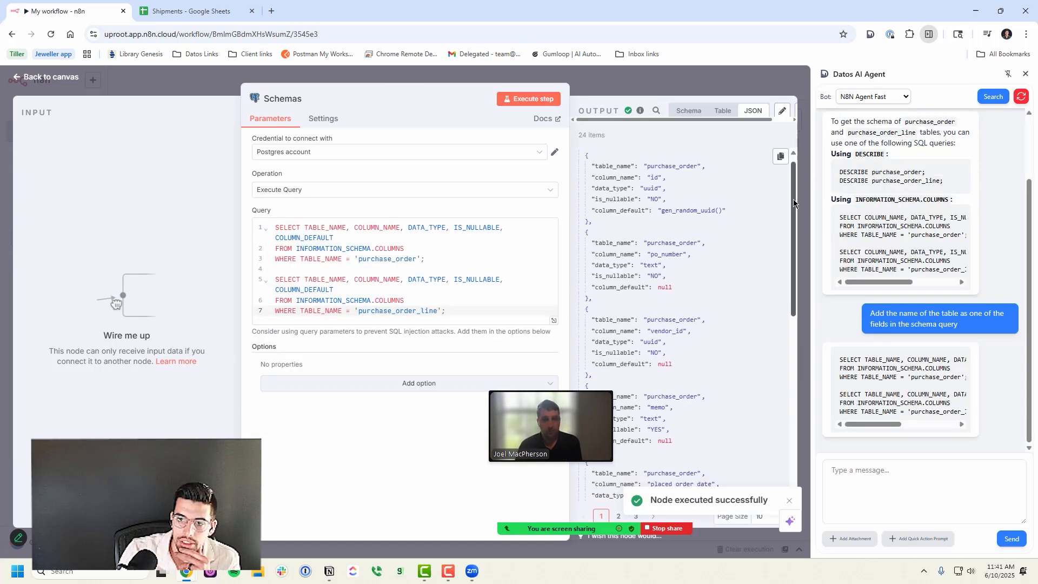
- Review the Schemas output for the column names and data types of the purchase_order and purchase_order_line tables
scroll(793, 217, down, 5)
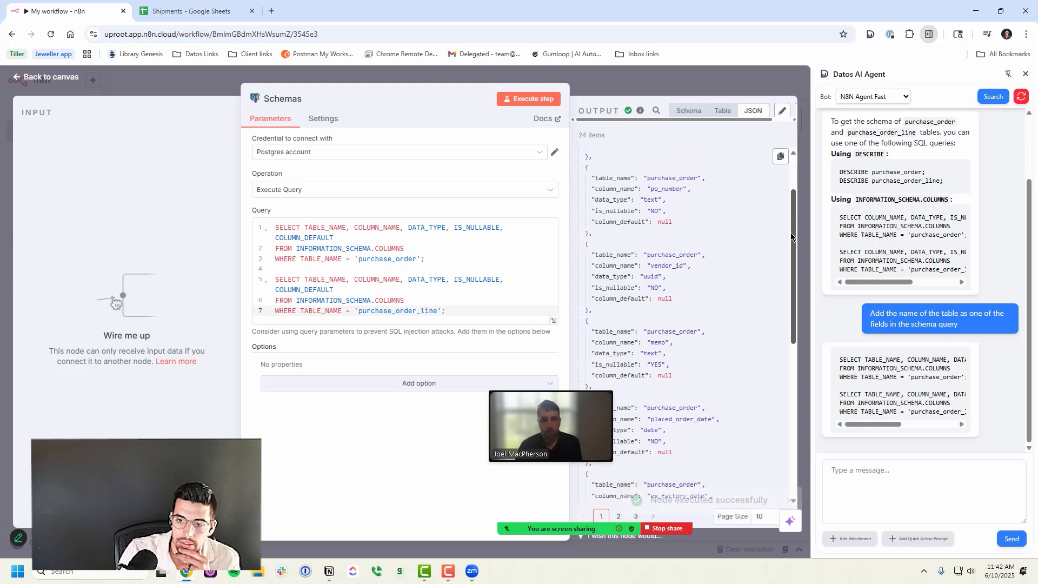
drag(651, 235, 713, 235)
scroll(706, 270, down, 5)
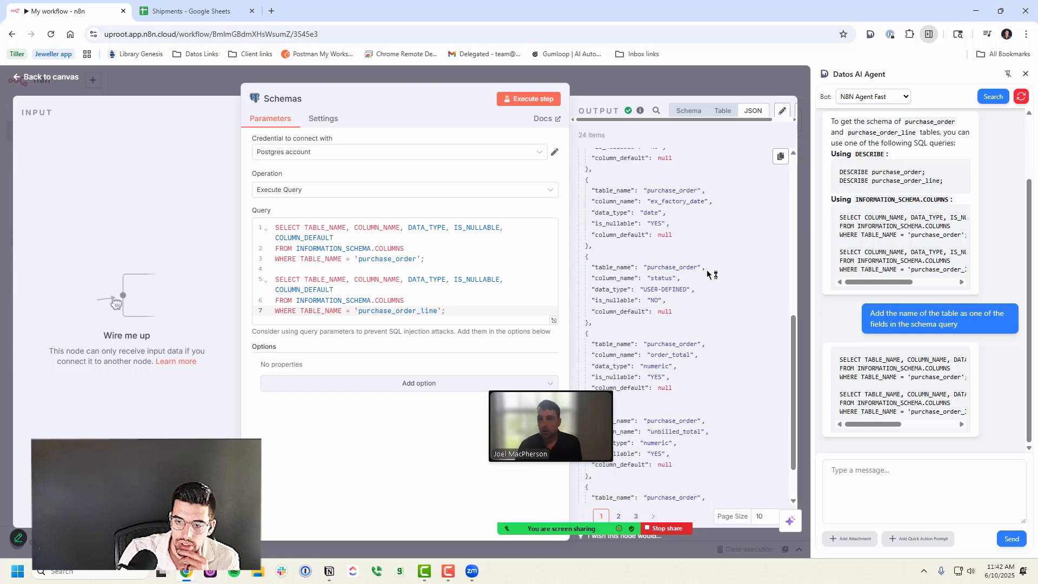
scroll(704, 318, down, 2)
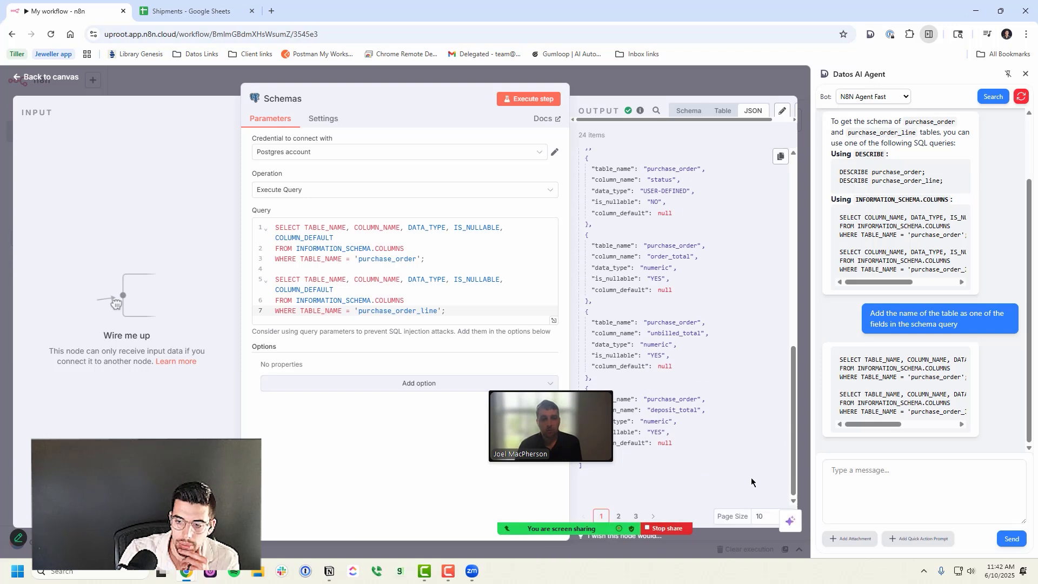
scroll(759, 345, down, 3)
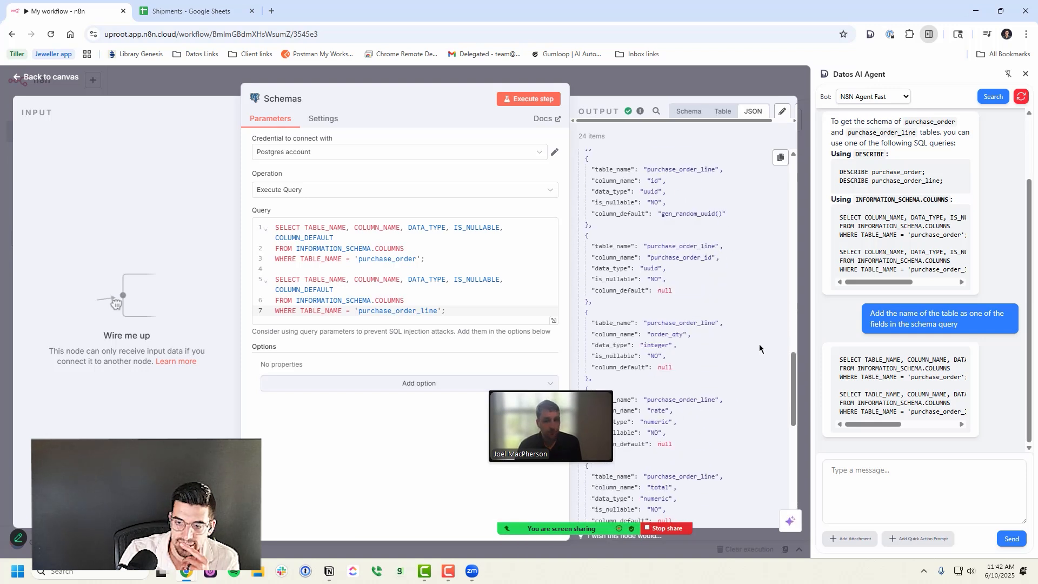
scroll(760, 346, down, 5)
scroll(759, 344, up, 10)
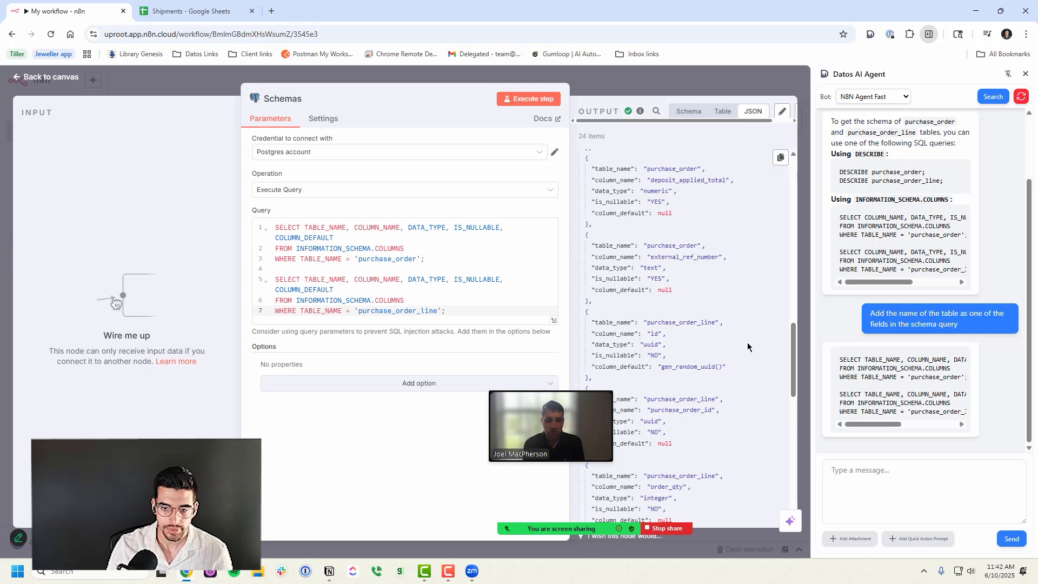
drag(794, 348, 797, 167)
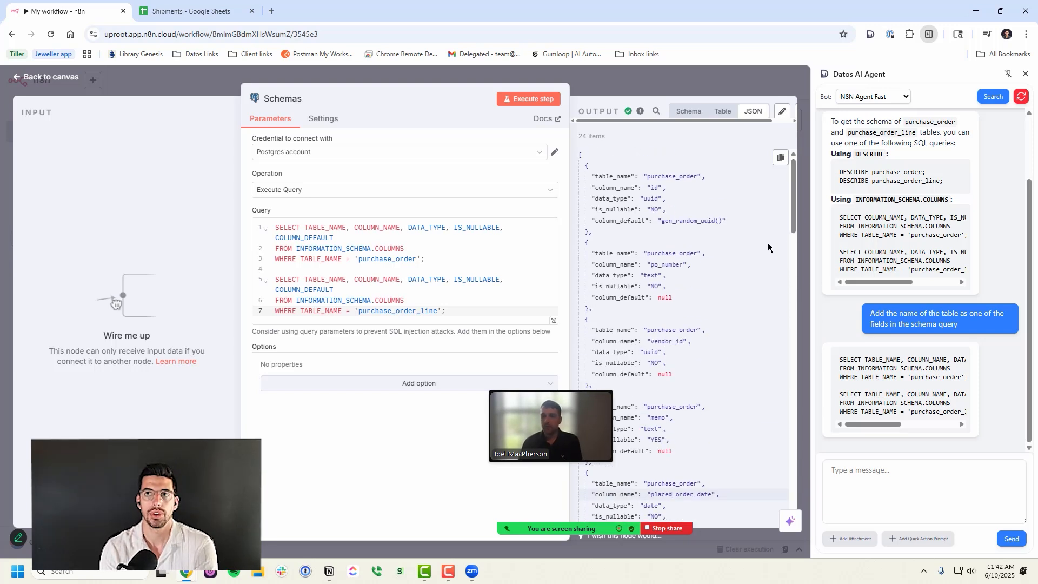
- Ask the agent for a query adding a created_at timestamp to the purchase_order table that is set only when the record is created
click(917, 460)
text(Write me a query to add a created_at timestamp to the purchase_order table, it should automatically update only when the record is created)
key(Return)
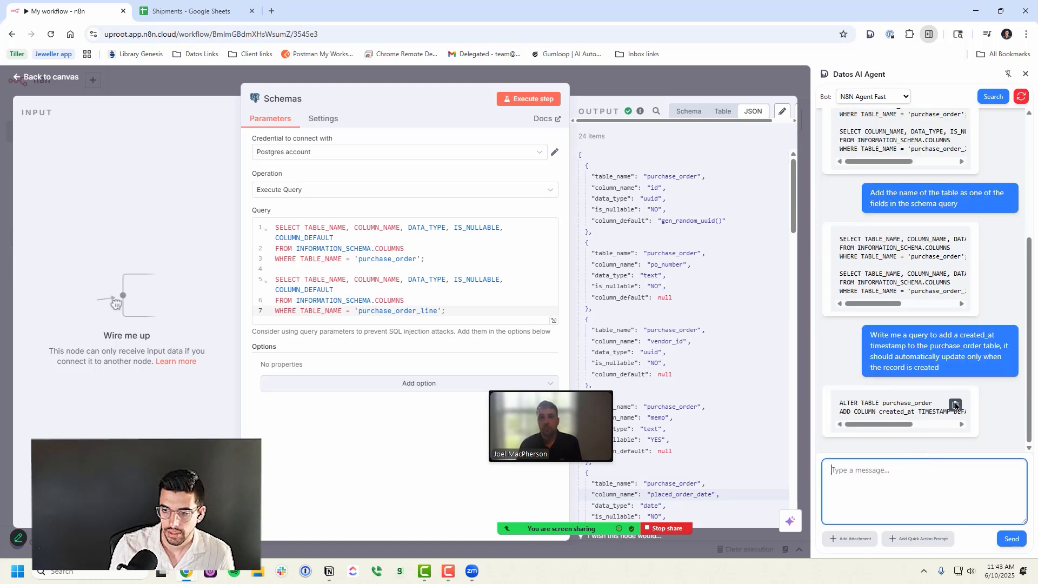
- Duplicate the Schemas node, replace the copy's query with the agent's ALTER TABLE purchase_order statement adding created_at, and execute it
click(442, 270)
key(Escape)
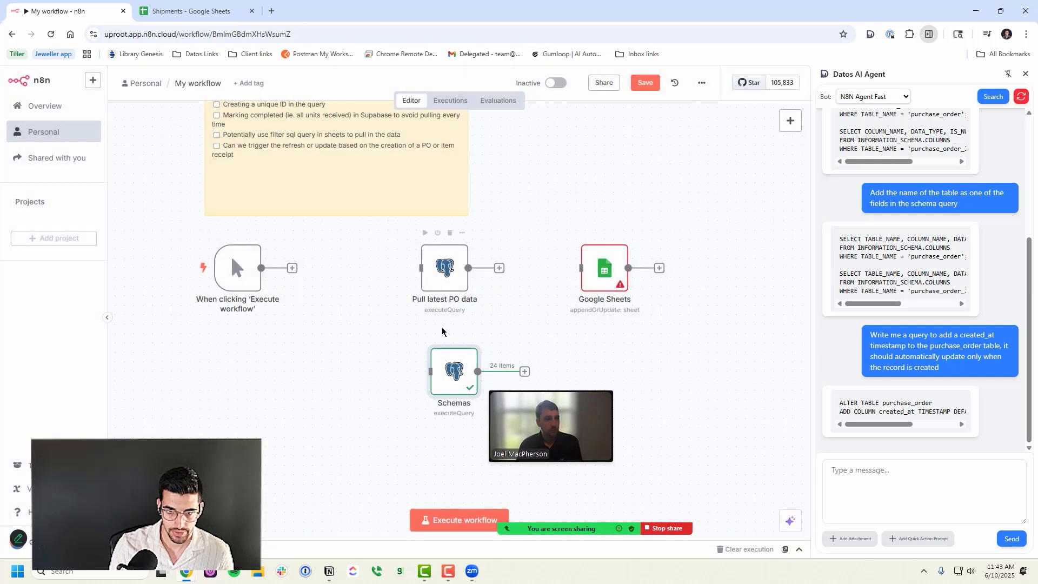
key(ctrl+c)
click(362, 355)
key(ctrl+v)
double_click(387, 378)
click(953, 408)
click(408, 254)
key(ctrl+a)
key(ctrl+v)
click(540, 100)
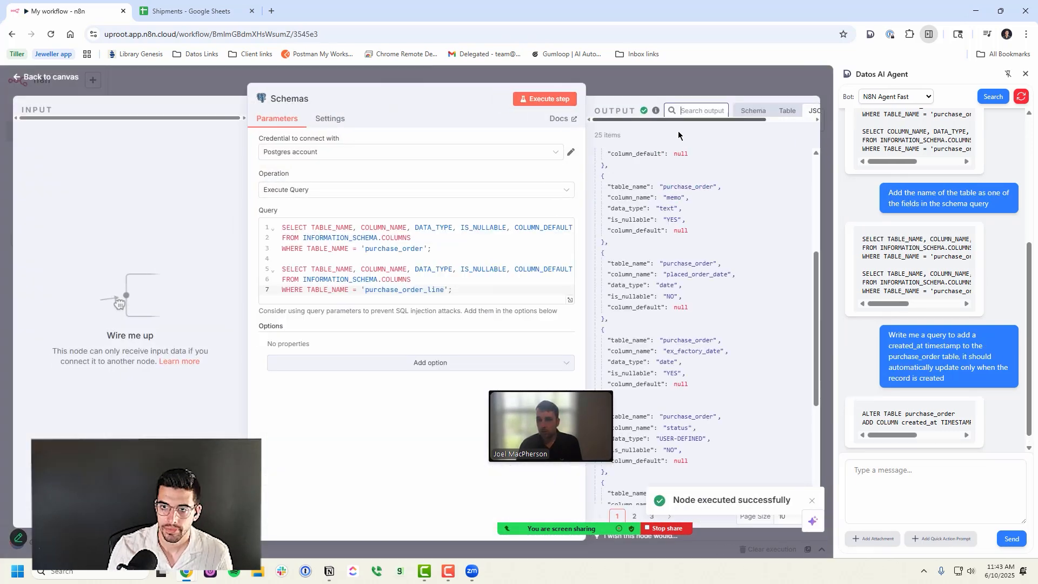
- Search the Schemas output for created_at and clear the search
text(created_at)
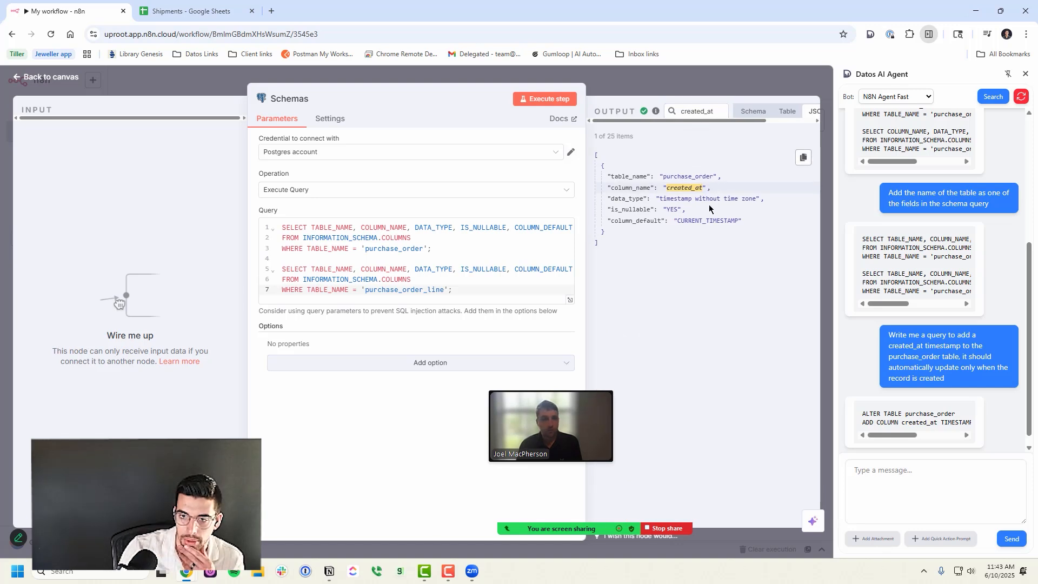
double_click(703, 112)
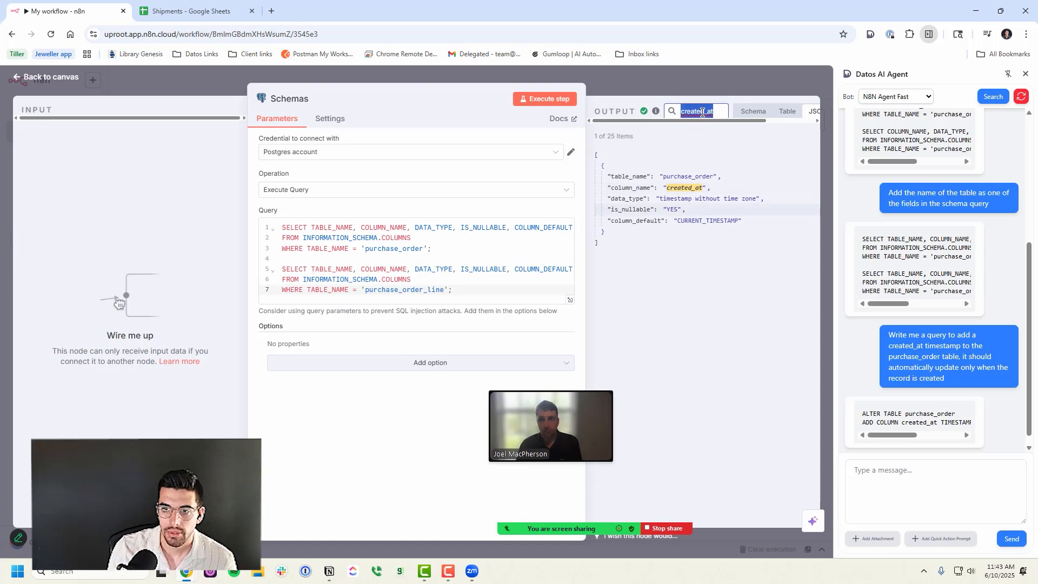
key(BackSpace)
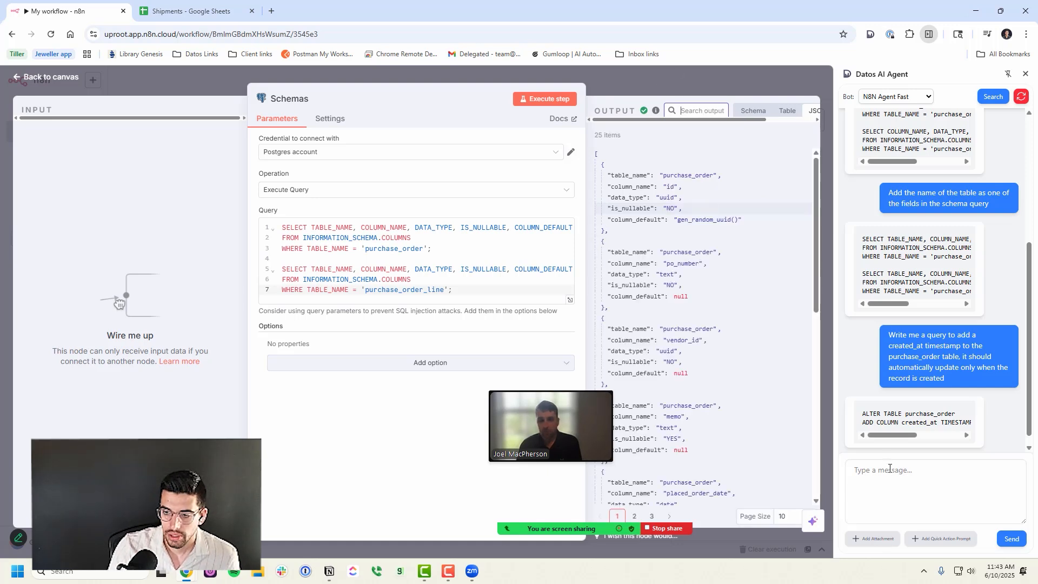
- Delete the duplicated Schemas1 node and check the Schemas node's query and output
click(891, 470)
click(700, 88)
scroll(343, 311, right, 5)
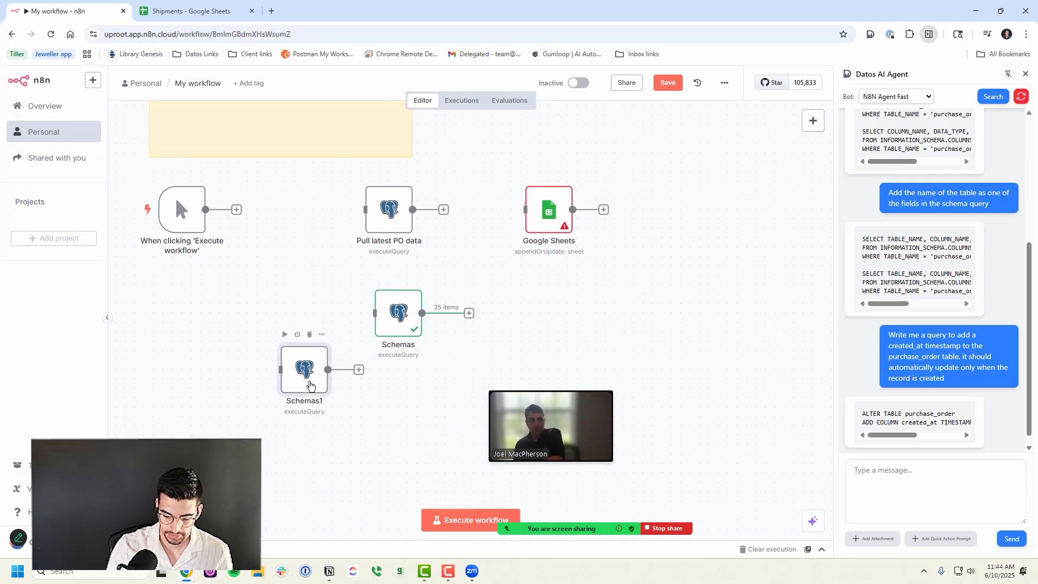
key(Delete)
double_click(402, 325)
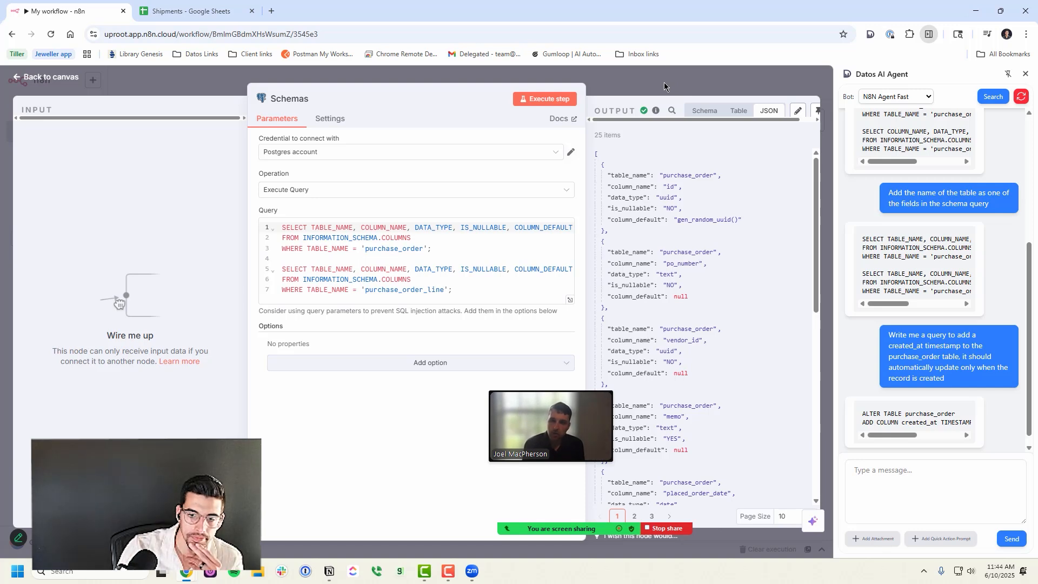
click(664, 82)
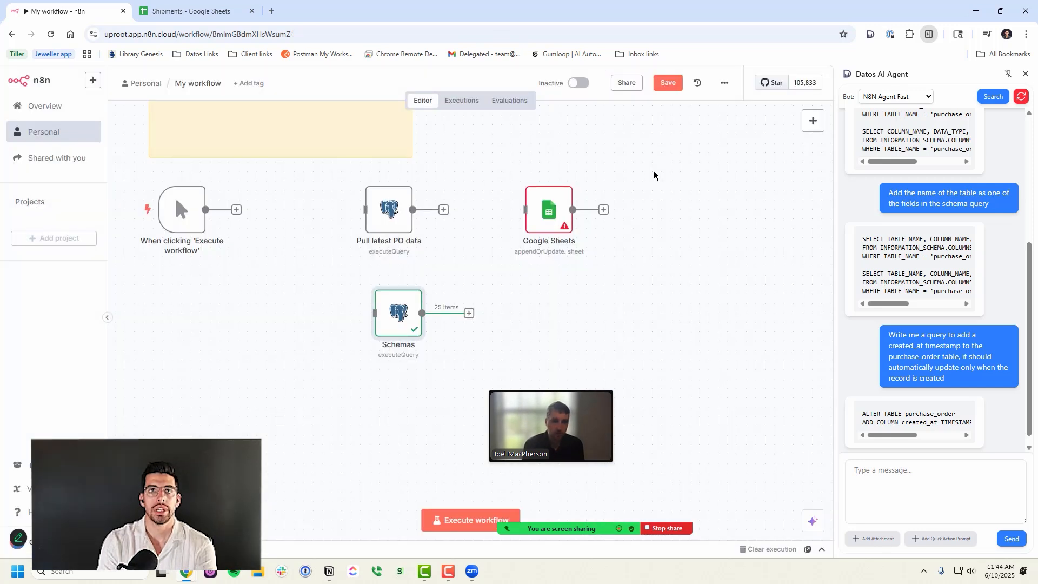
- Ask the agent which columns in the Pull latest PO data query come from the purchase_order table, including the full query text
double_click(389, 209)
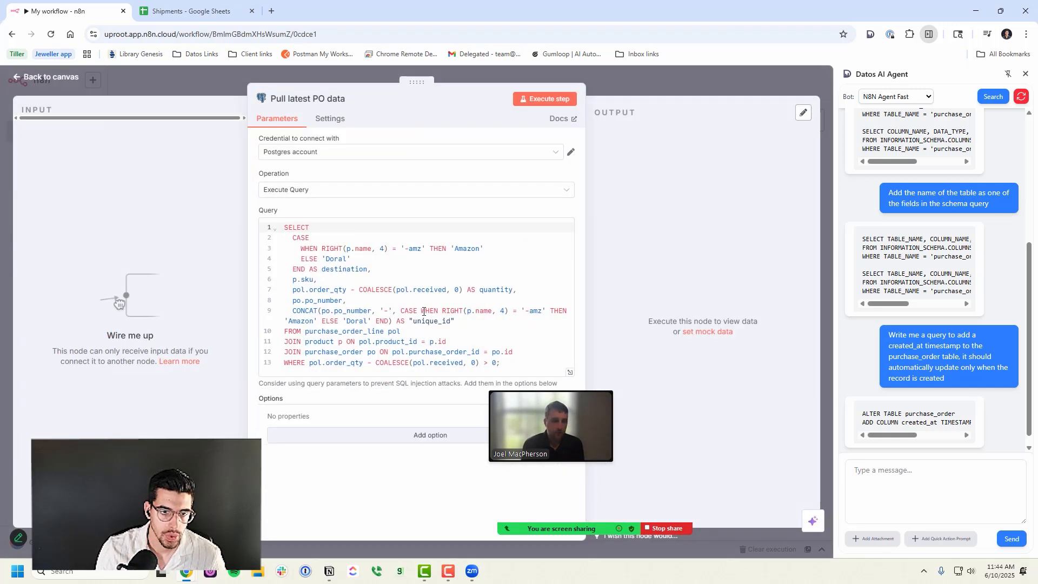
drag(304, 354, 361, 355)
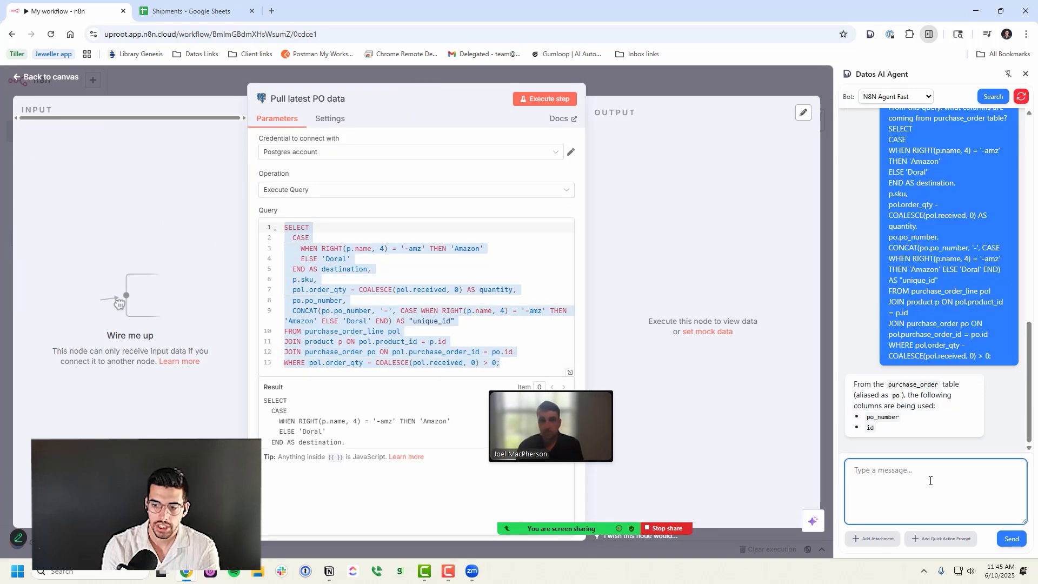
key(Escape)
- Execute the Schemas node, copy its output and ask the agent whether that data is available in the purchase_order_line table
double_click(401, 313)
click(547, 99)
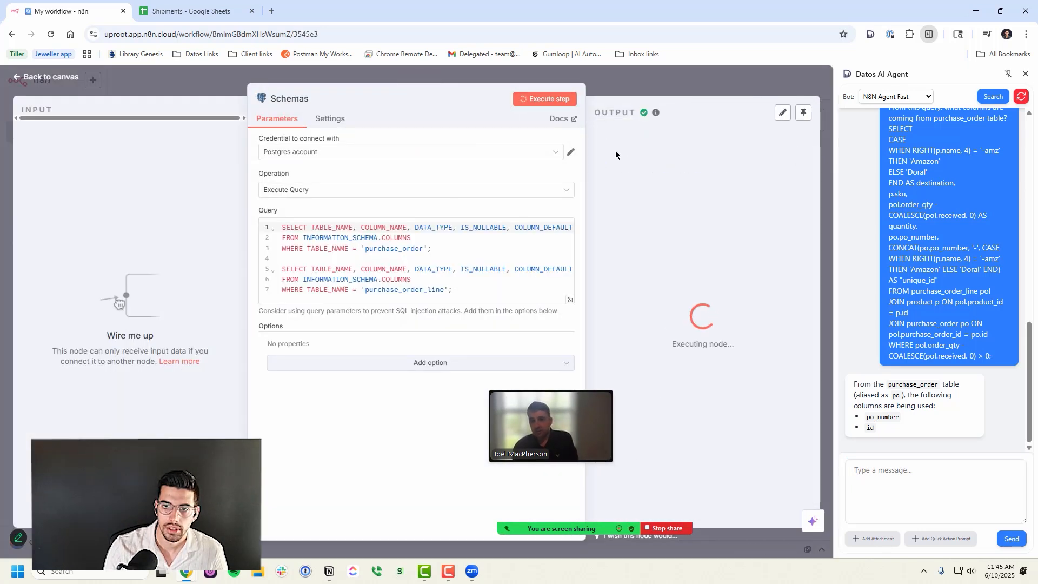
click(800, 158)
click(773, 186)
click(939, 480)
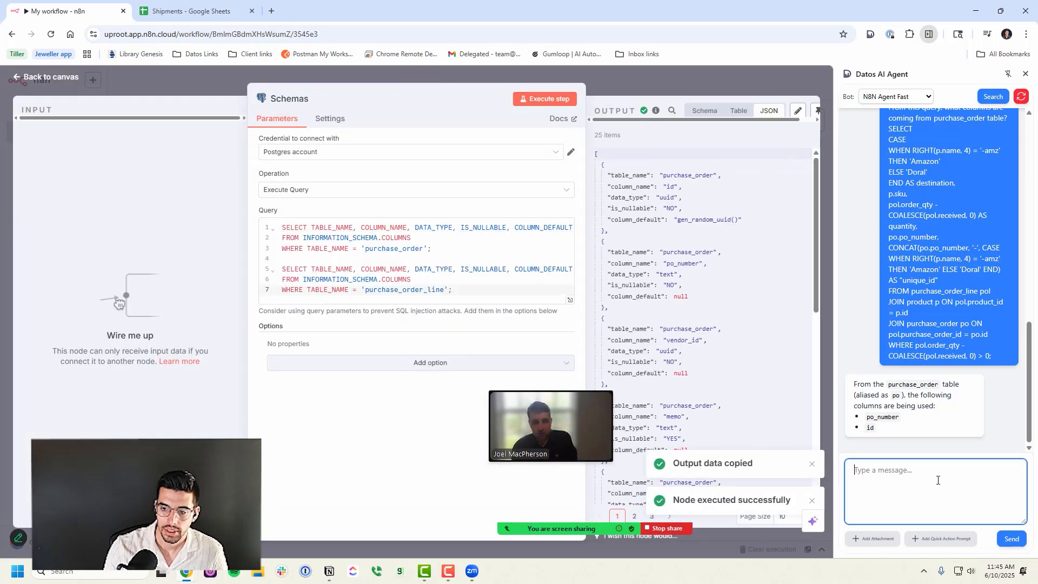
- Send the agent the pasted schema output with the message "Whoops, here's the whole thing"
text(Whoops, here's the whole thing)
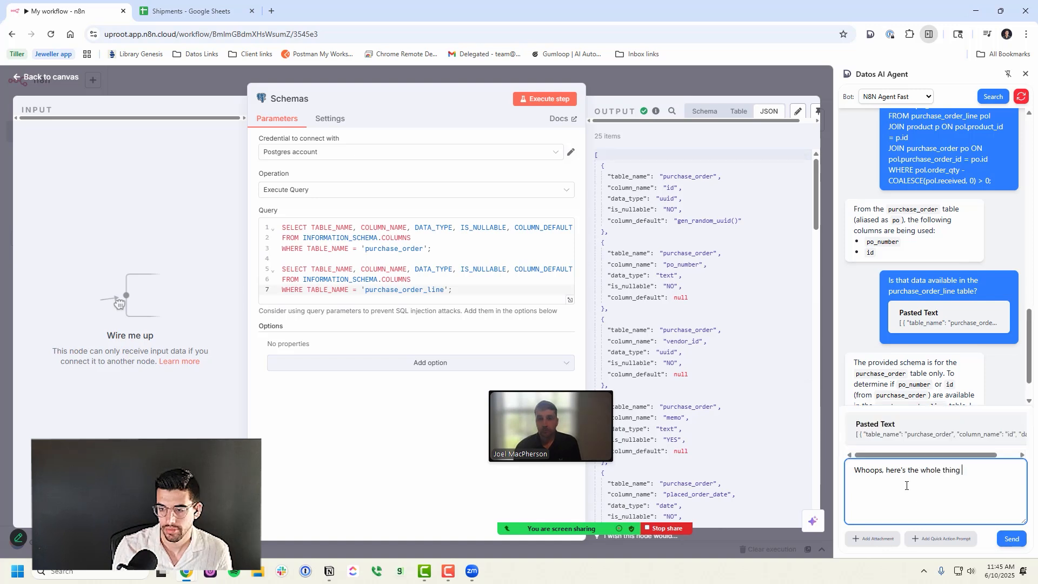
key(ctrl+v)
key(Return)
- Copy the Schemas output again and send it to the agent with the message "Try again"
click(800, 158)
click(773, 186)
click(939, 500)
key(ctrl+v)
text(Try again)
key(Return)
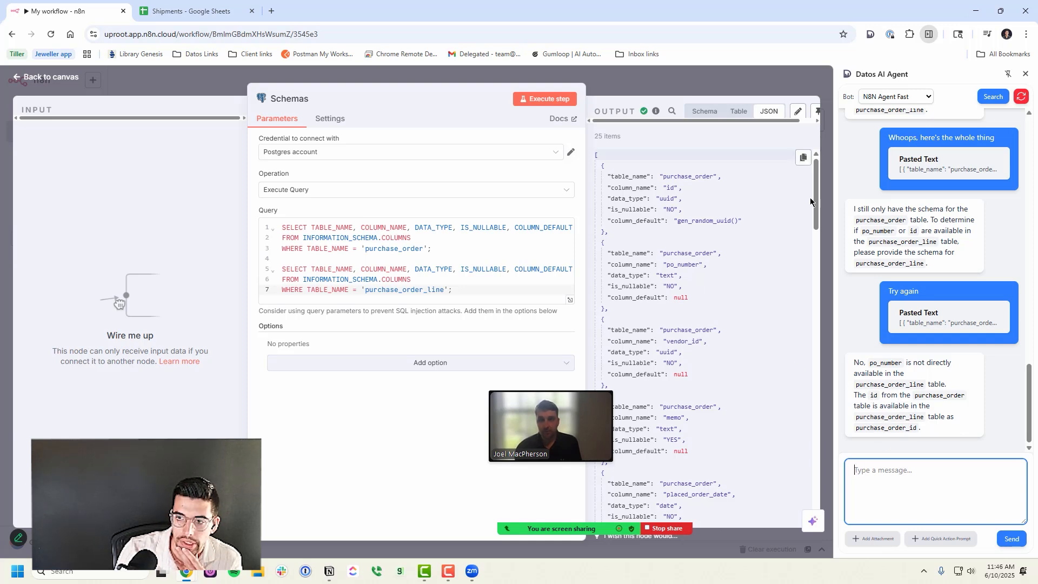
- In a duplicate of the Schemas node, run the agent's ALTER TABLE query changed to add created_at to purchase_order_line
click(827, 195)
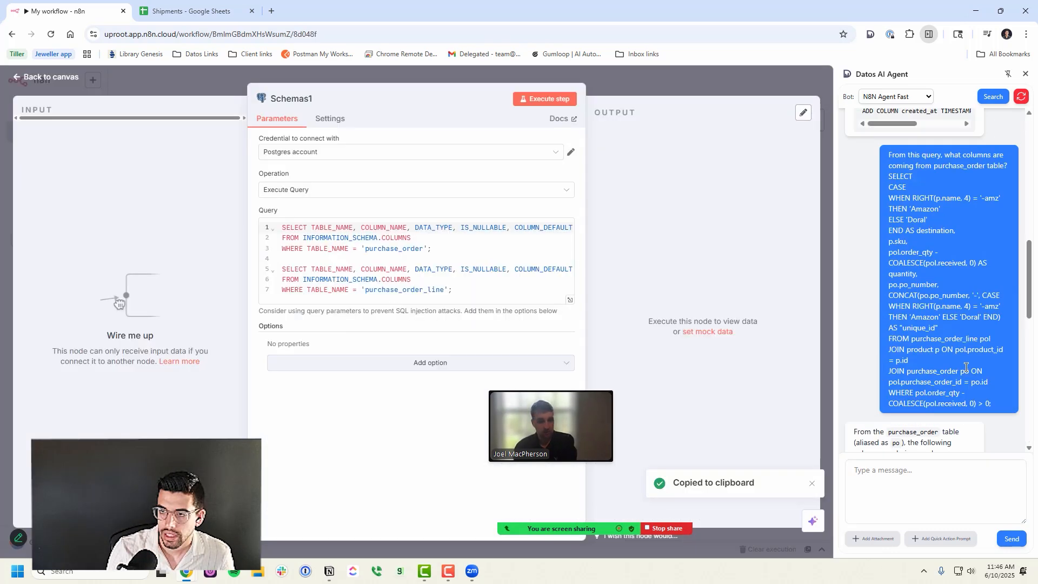
scroll(961, 268, up, 3)
click(961, 267)
click(478, 248)
key(ctrl+a)
key(ctrl+v)
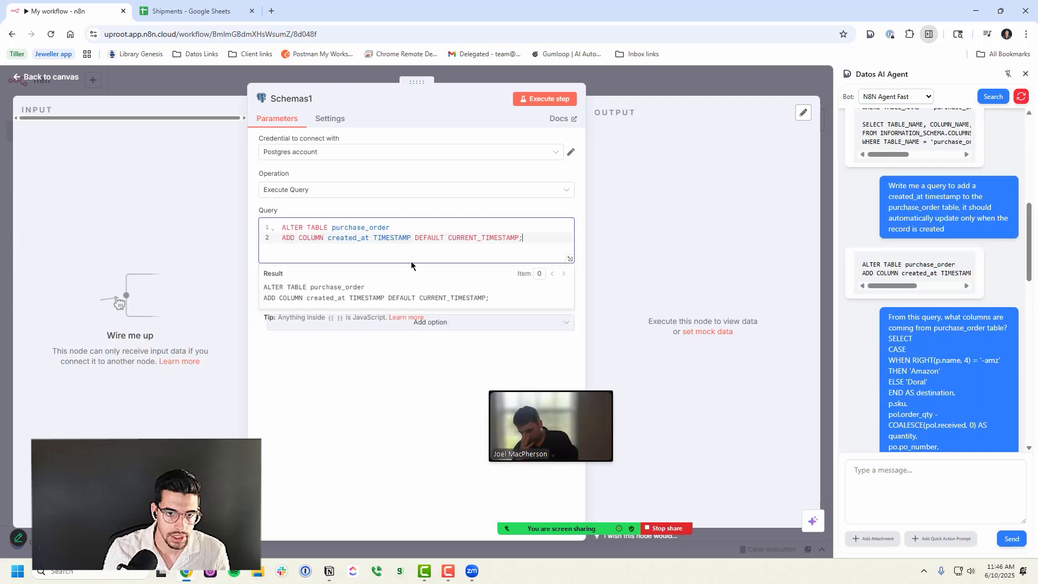
text(_line)
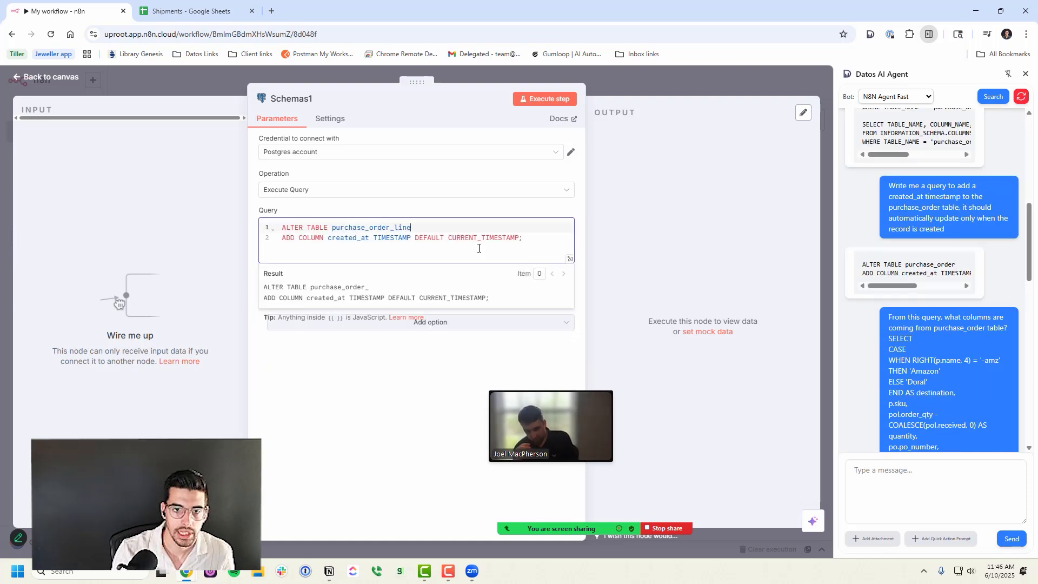
scroll(903, 372, up, 4)
mouse_move(899, 372)
mouse_down()
mouse_move(921, 372)
mouse_move(887, 371)
mouse_up()
click(541, 98)
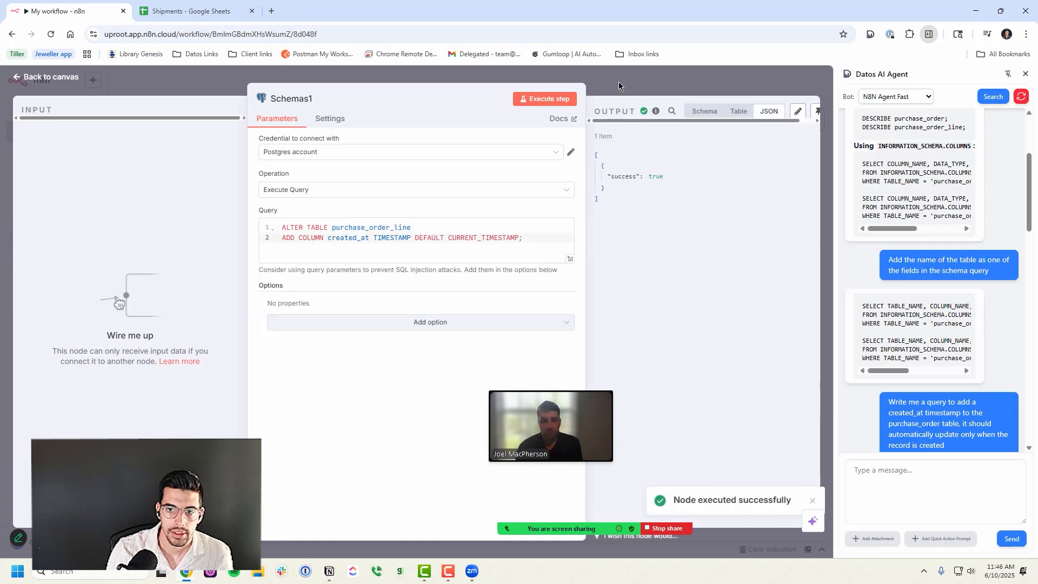
- Remove the Schemas1 node and ask the agent to modify the Pull latest PO data query to filter on created_at within 1 day
click(646, 90)
double_click(388, 209)
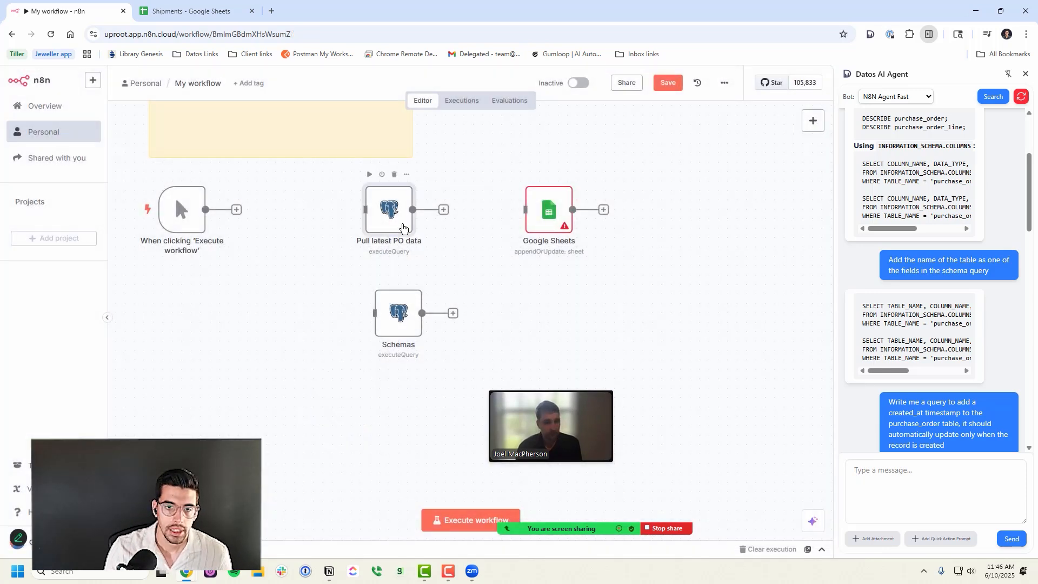
click(896, 482)
scroll(1001, 338, down, 5)
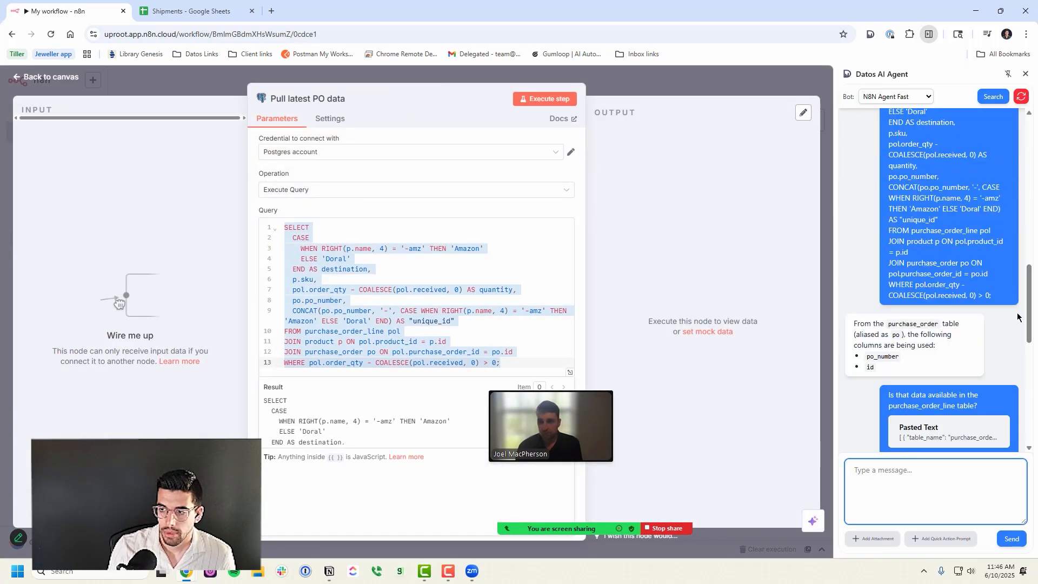
scroll(1000, 338, down, 5)
text(Modify this query)
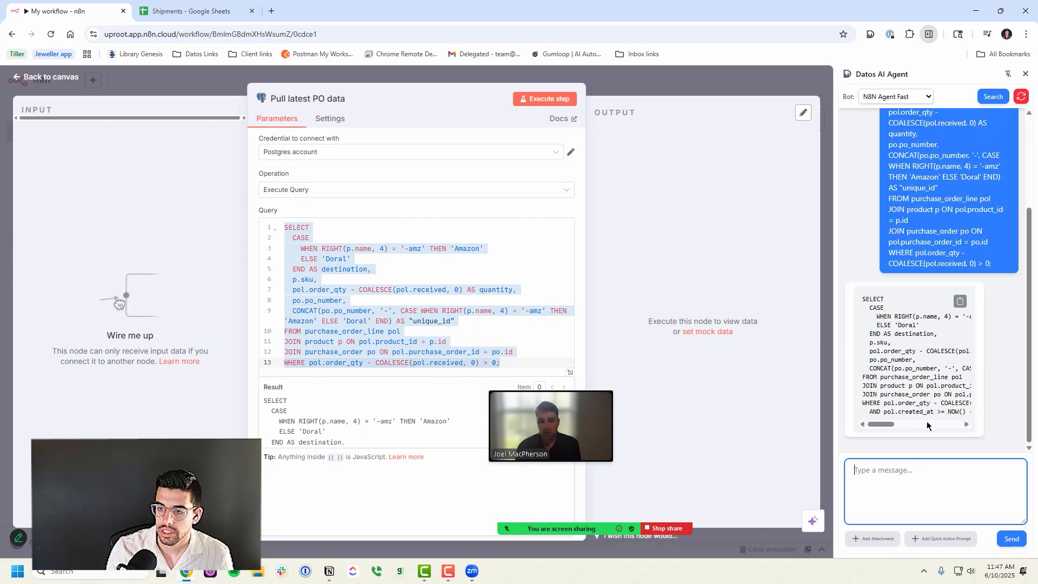
- Replace the Pull latest PO data query with the agent's version filtering pol.created_at by INTERVAL '1 day', execute it and browse the output
click(961, 302)
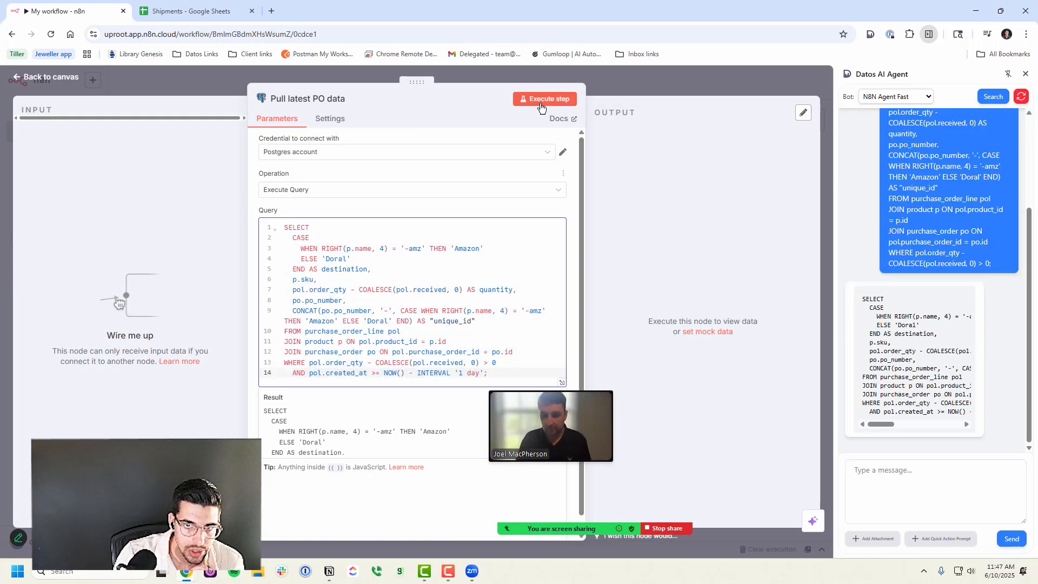
click(545, 99)
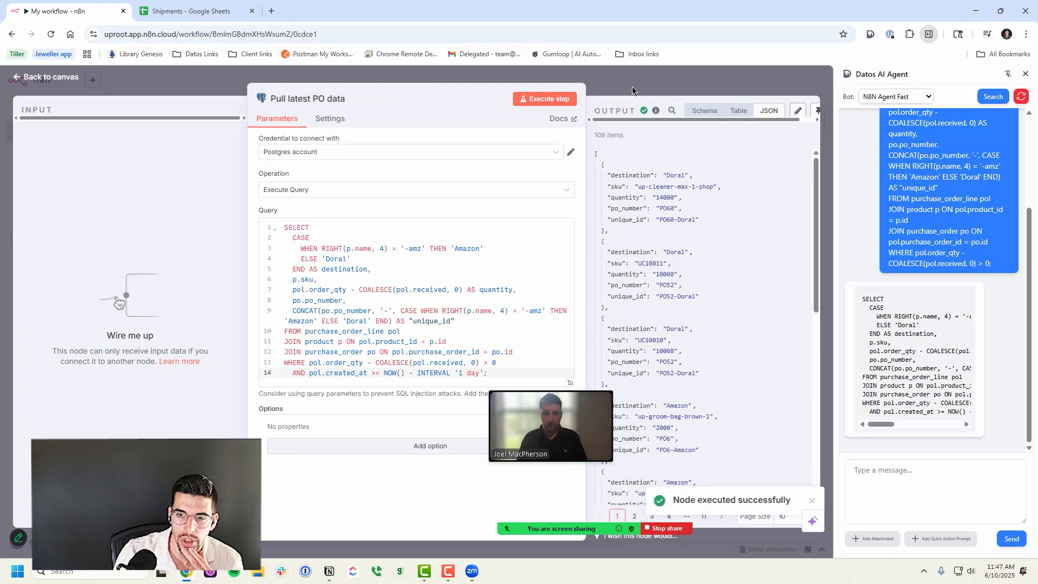
scroll(722, 216, down, 3)
scroll(722, 216, down, 5)
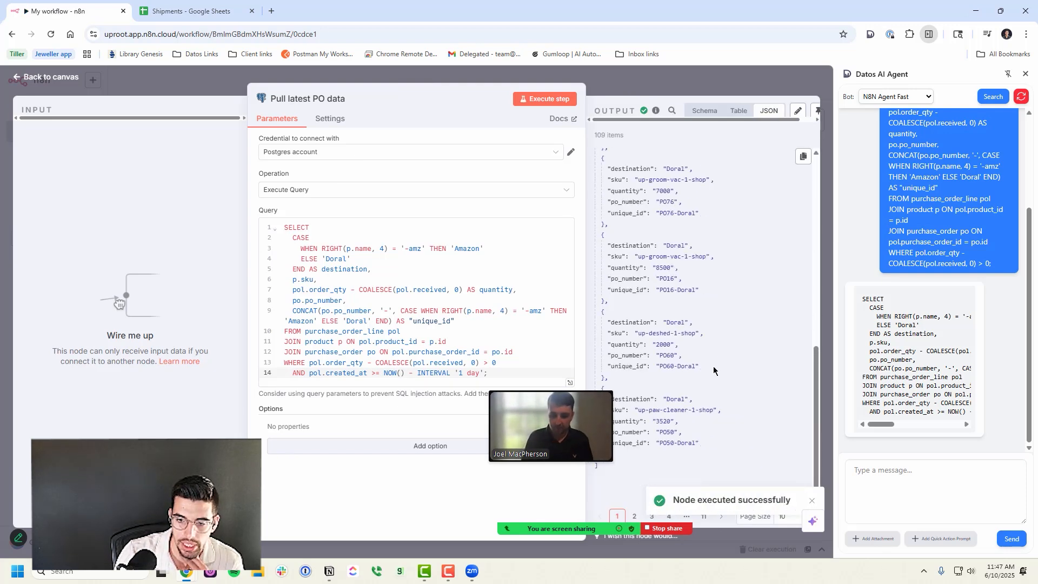
click(810, 502)
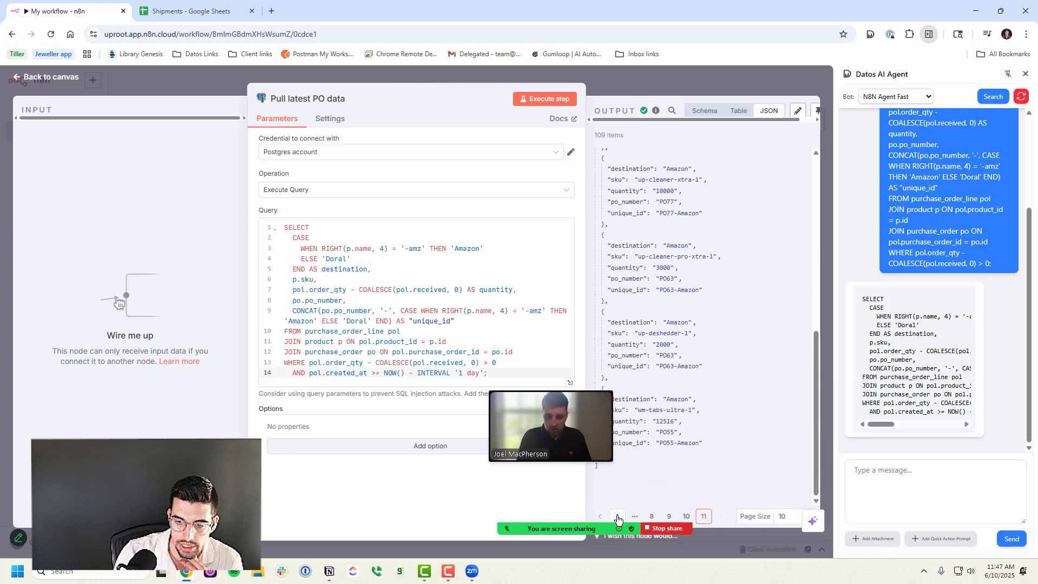
scroll(722, 331, up, 2)
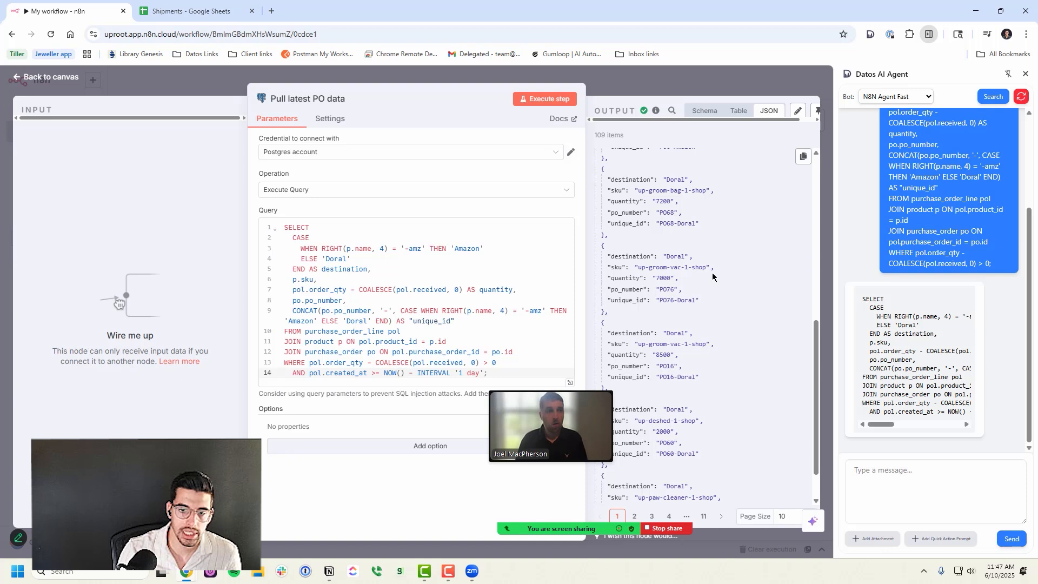
- Change the created_at filter interval in the Pull latest PO data query to '1 minute'
click(462, 373)
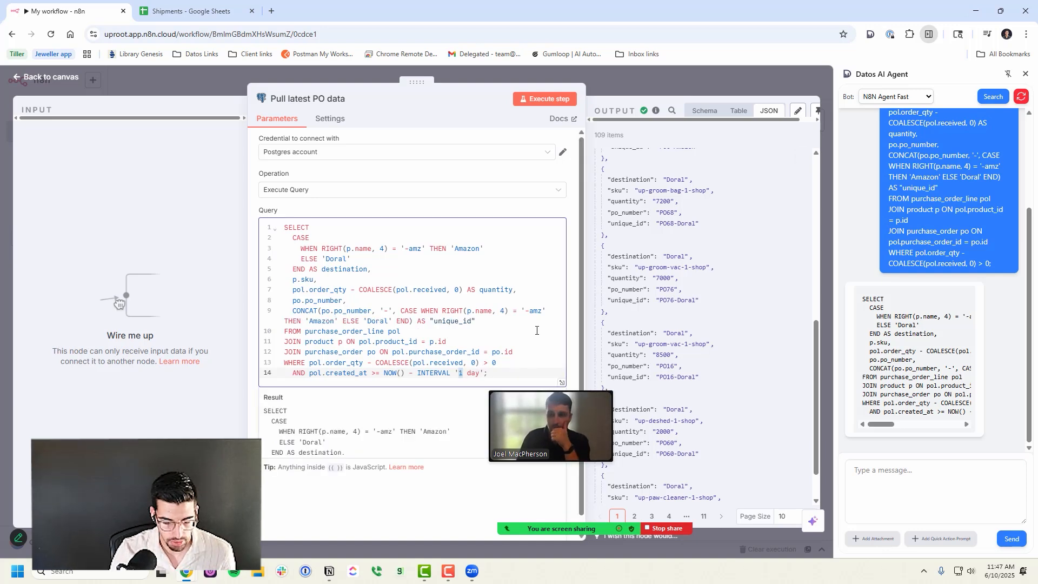
key(ctrl+Right)
key(ctrl+Right)
key(ctrl+shift+Left)
text(minute)
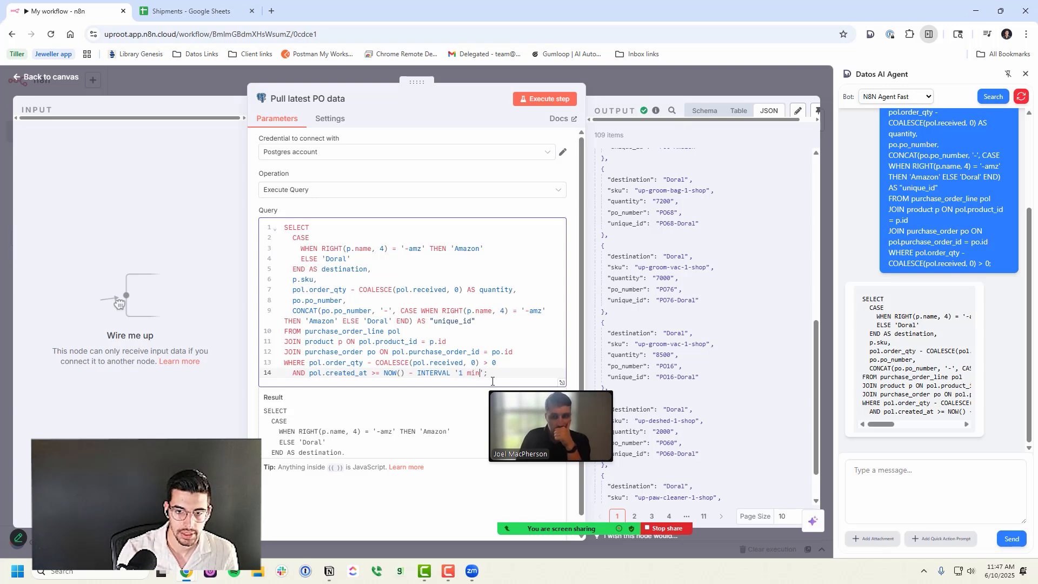
- Execute the Pull latest PO data query with the '1 minute' interval and examine its JSON output
click(395, 102)
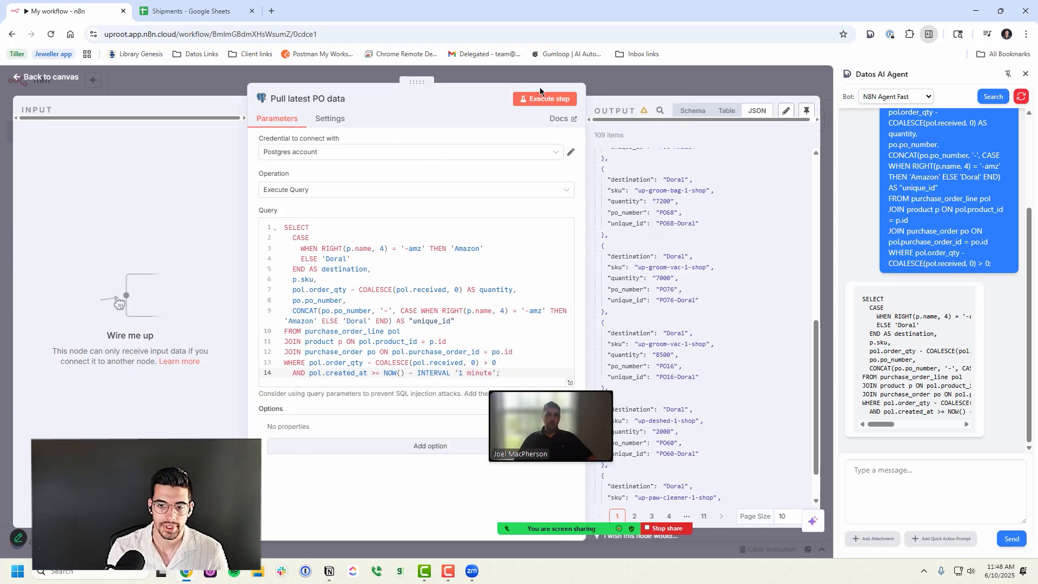
click(557, 102)
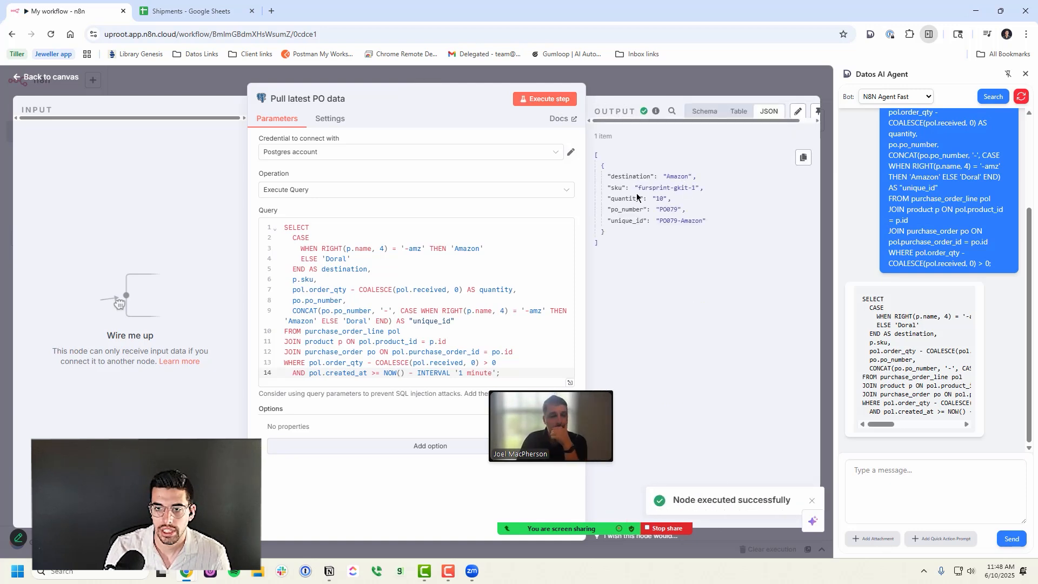
drag(605, 180, 728, 222)
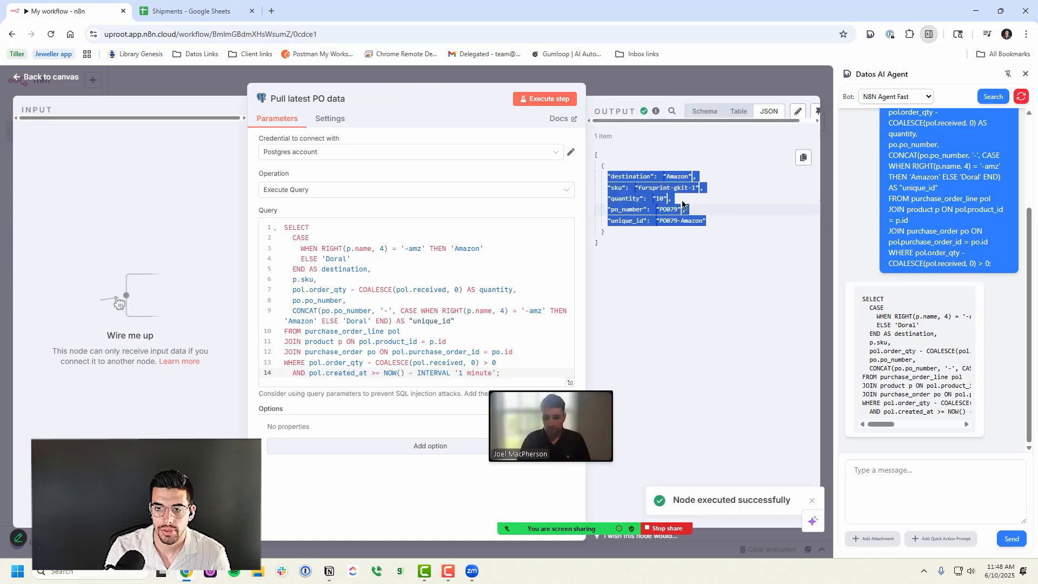
click(622, 172)
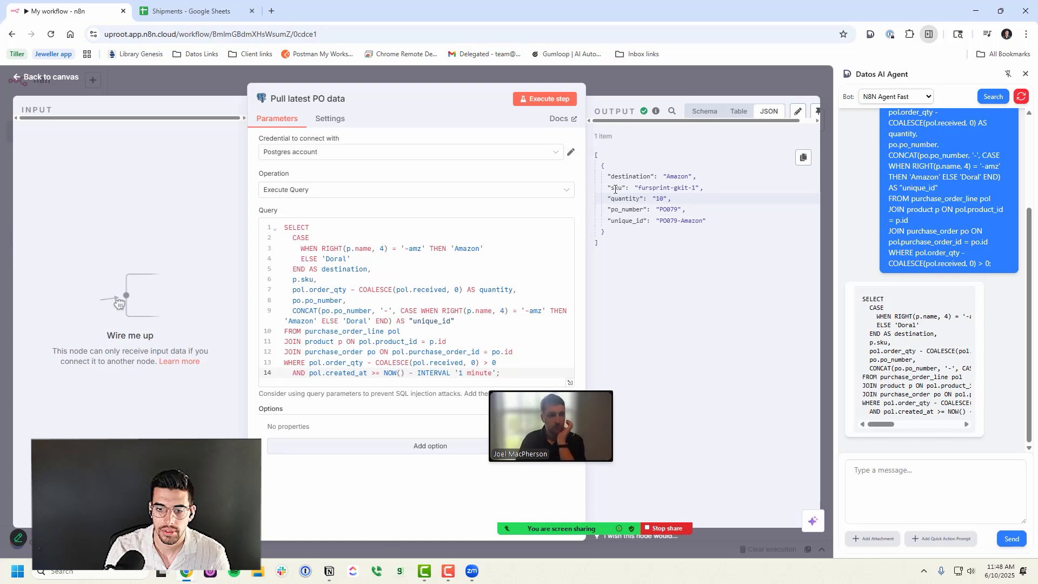
- Test the created_at filter with intervals of '10 minute' and '3 minute', settle on '2 minute', and return to the canvas
click(472, 373)
text(0)
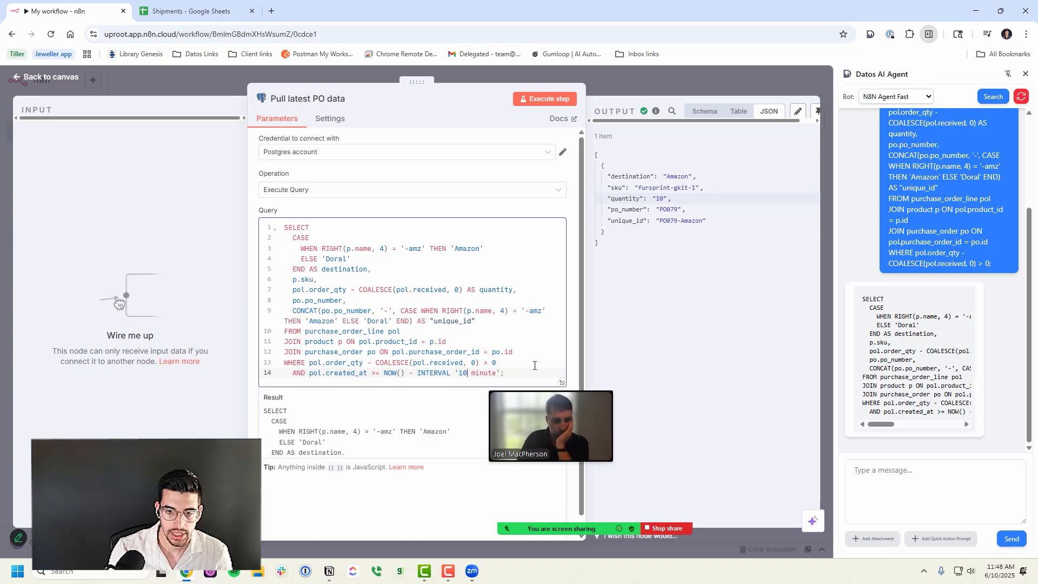
click(545, 98)
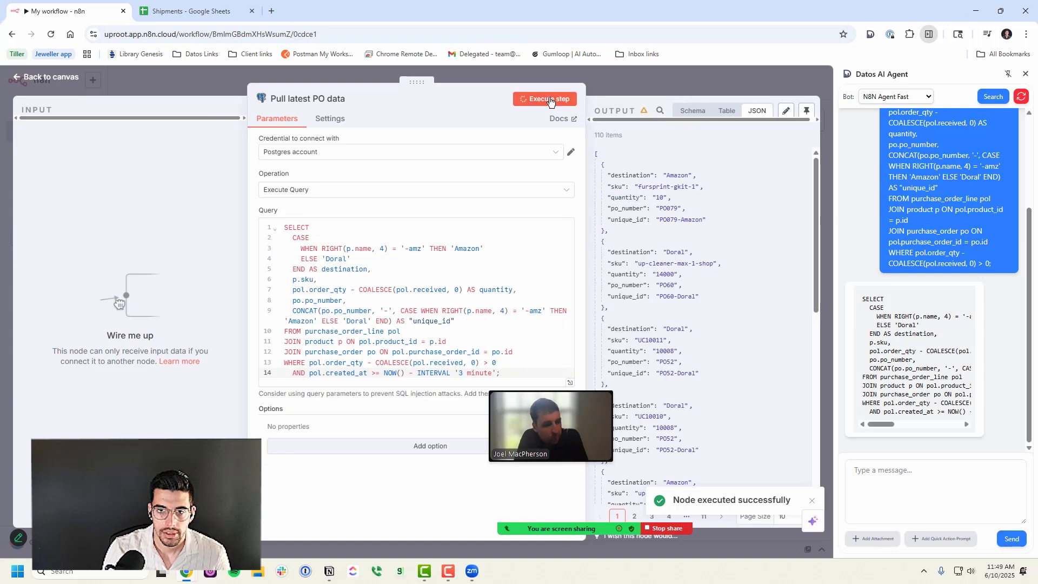
key(Escape)
drag(546, 296, 476, 306)
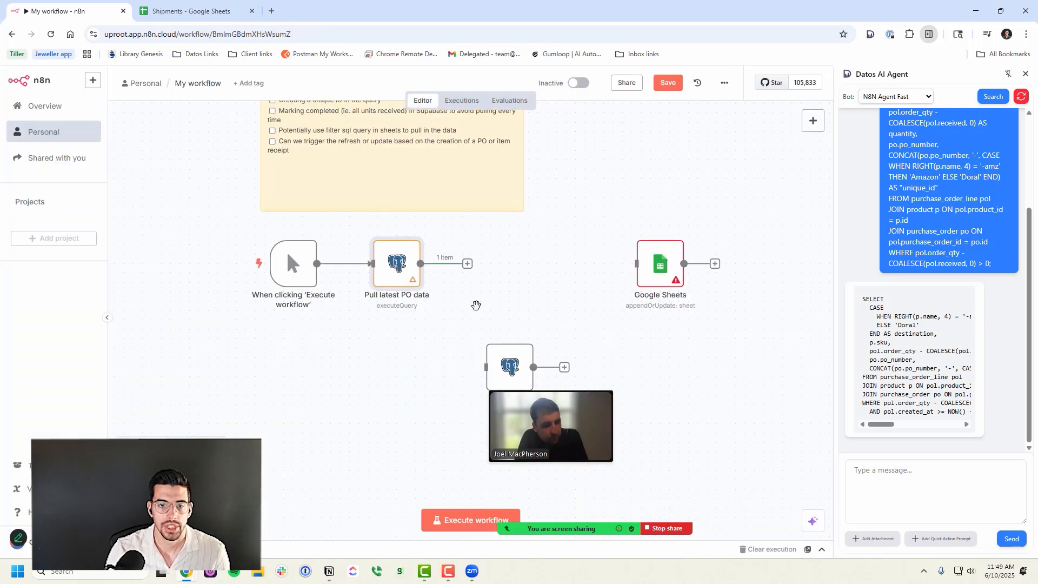
- Give the agent the Pull latest PO data query and draft a request for OR logic on pol.created_at OR pol.updated_at
right_click(406, 274)
click(398, 268)
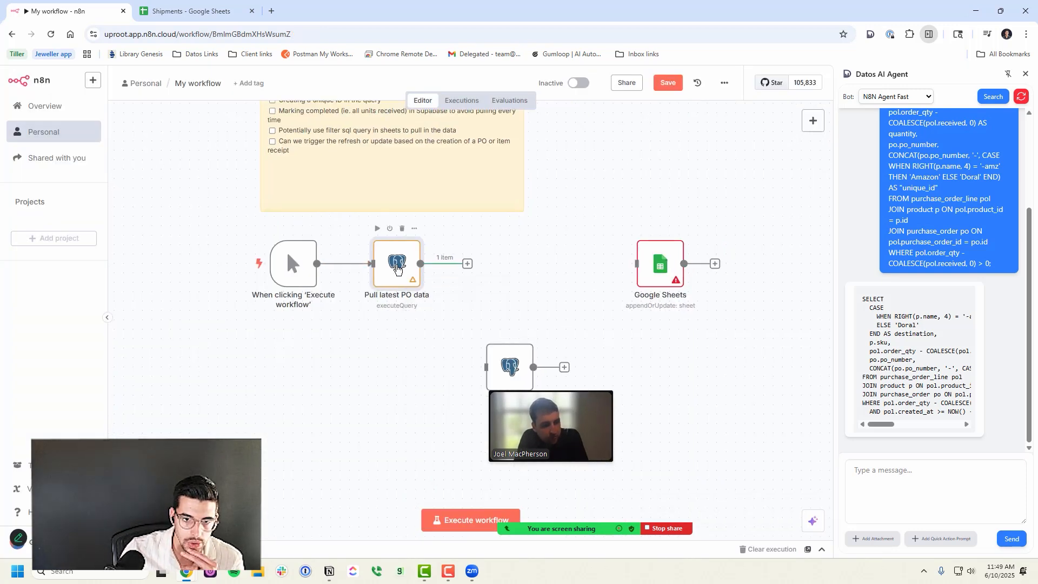
double_click(397, 268)
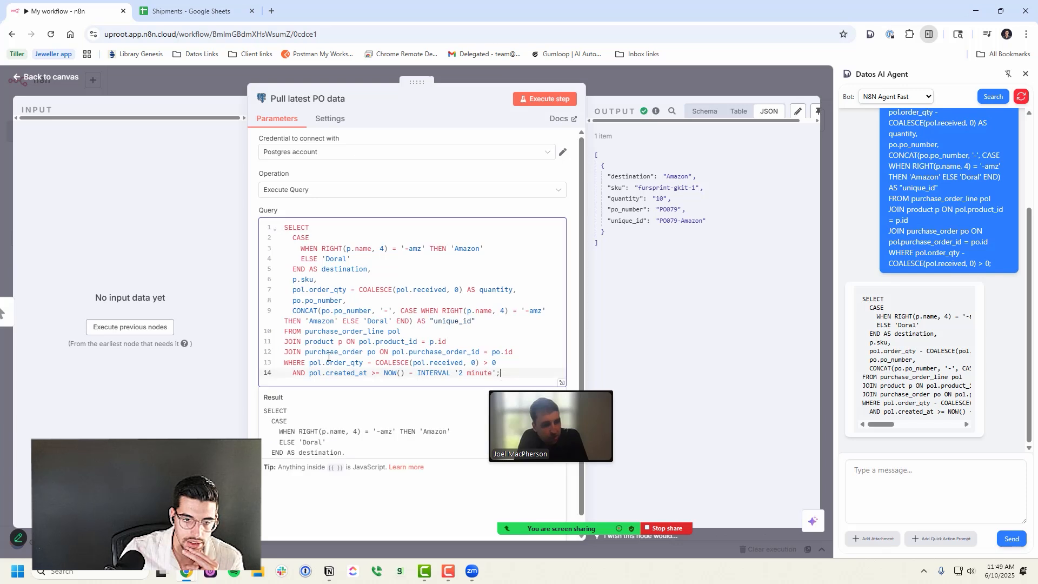
click(923, 486)
text(Add an)
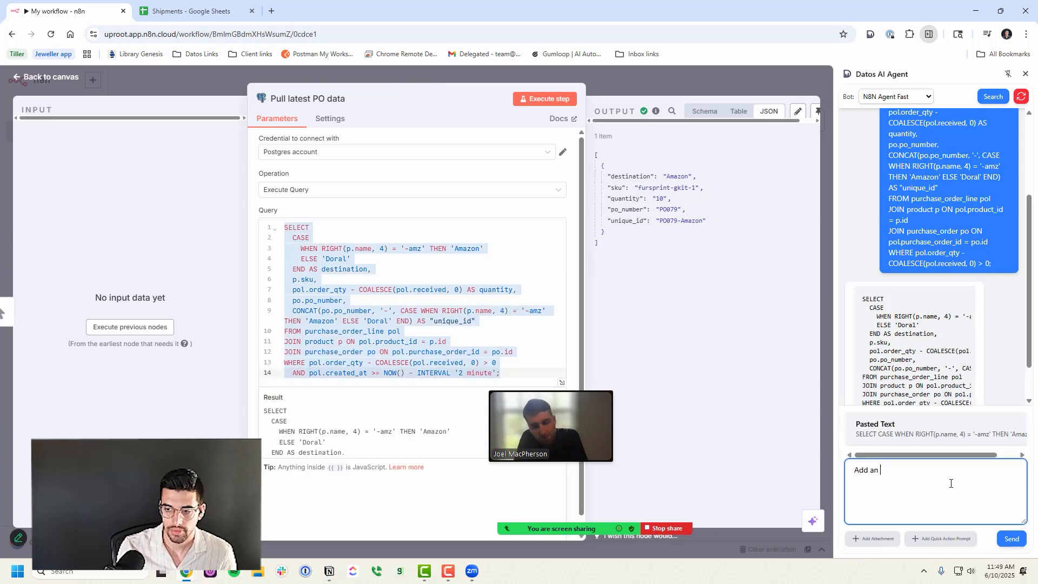
text(OR Iogic so pol.created_at OR pol.updated_at)
- Extend the filter to (pol.created_at >= NOW() - INTERVAL '2 minute' OR pol.updated_at >= NOW() - INTERVAL '2 minute') and execute the query
click(295, 378)
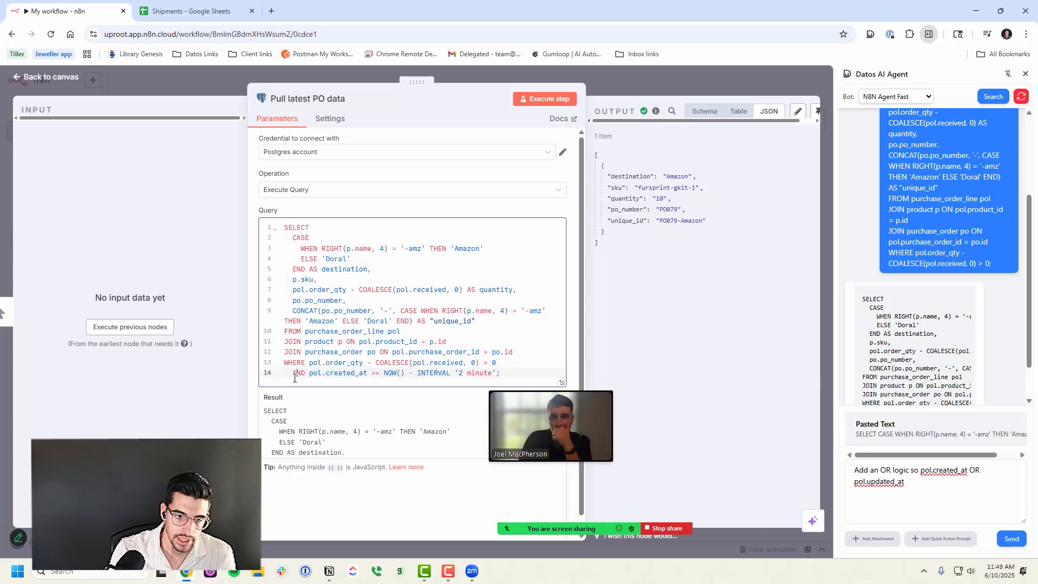
text(()
click(460, 373)
scroll(481, 345, down, 1)
drag(509, 356, 313, 356)
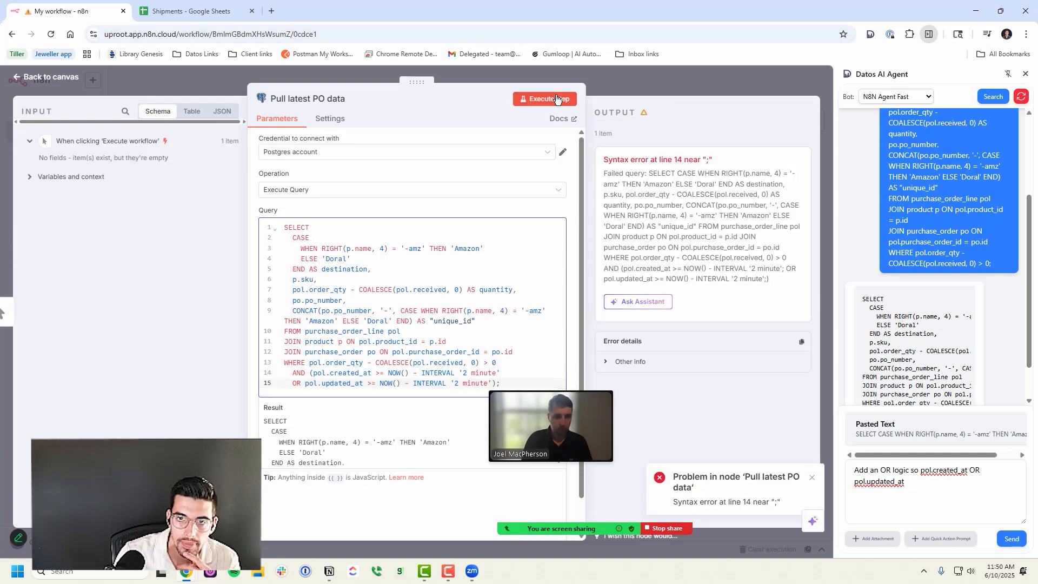
click(557, 98)
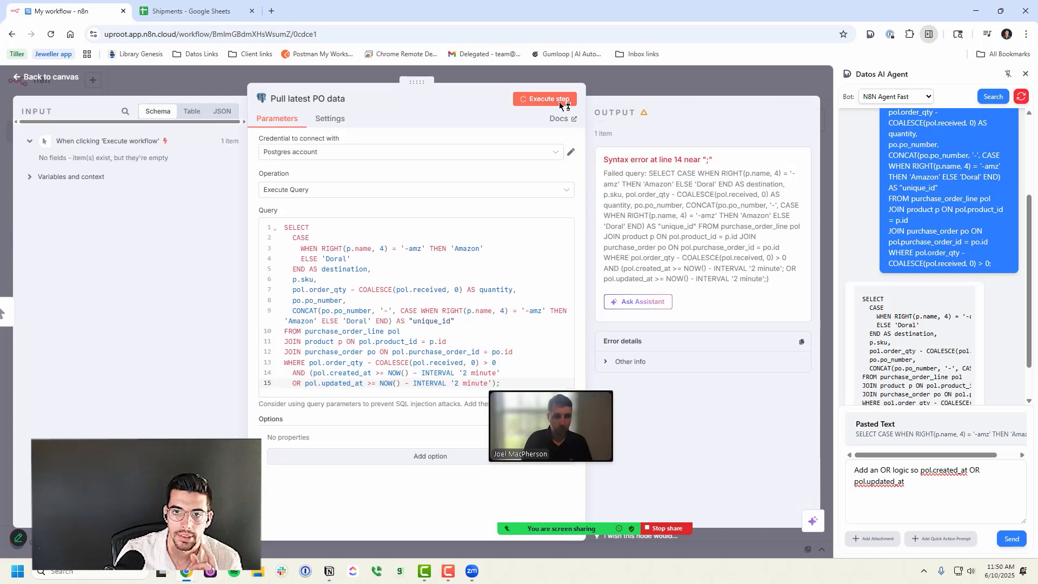
drag(292, 373, 516, 383)
click(516, 382)
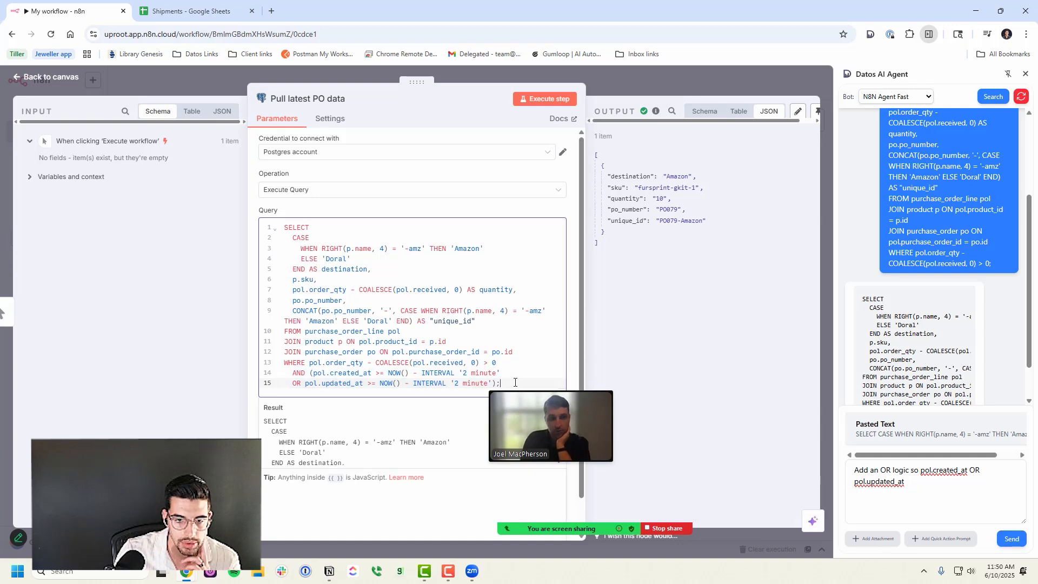
drag(323, 383, 361, 381)
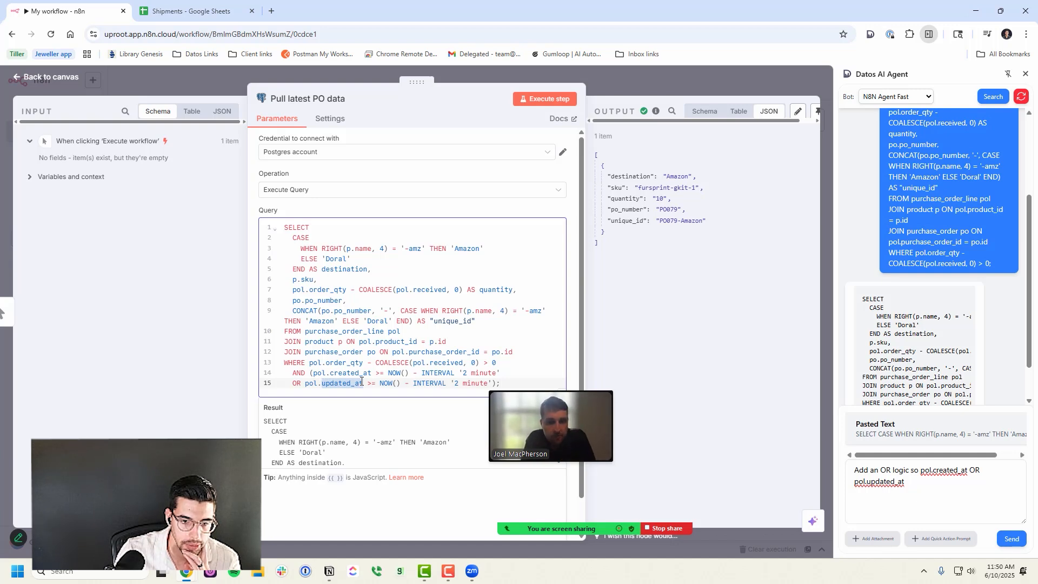
- Reduce the date filter to AND pol.updated_at >= NOW() - INTERVAL '2 minute'; only, execute the query and return to the canvas
click(324, 384)
drag(331, 373, 364, 375)
click(371, 384)
text(updated)
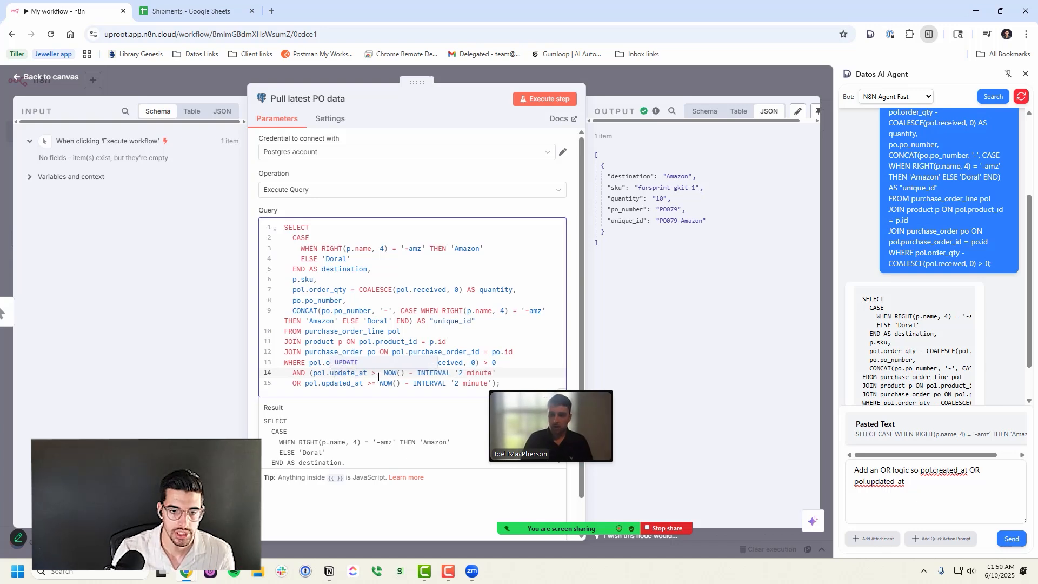
drag(500, 374, 502, 384)
key(BackSpace)
key(BackSpace)
click(499, 372)
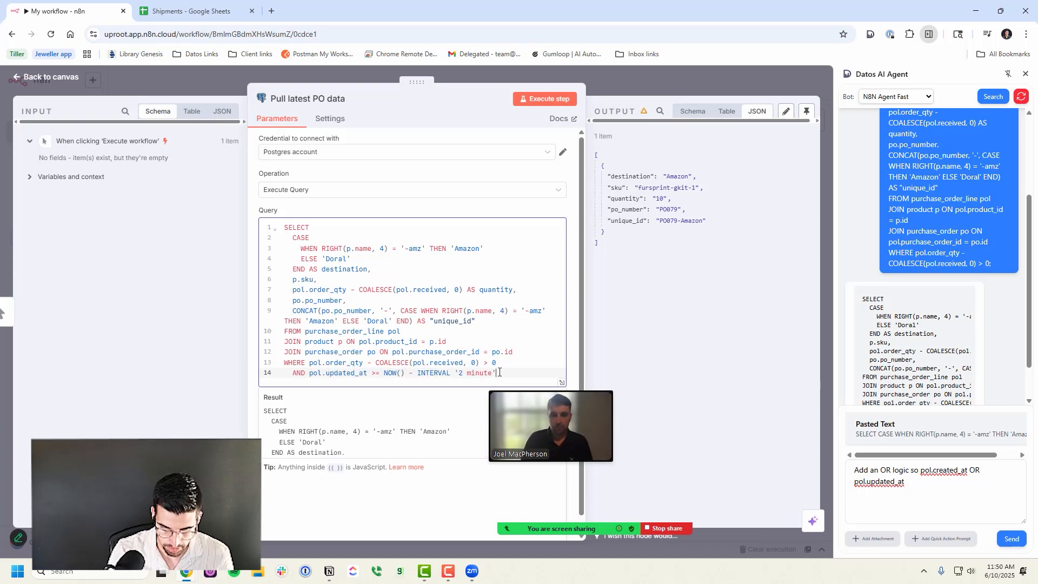
text(;)
click(549, 105)
key(Escape)
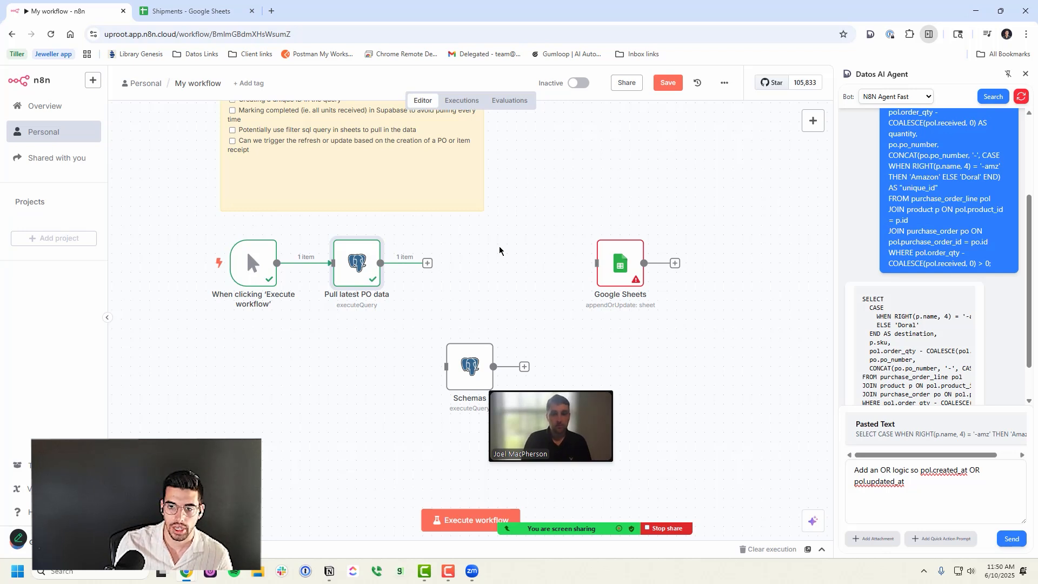
- Move the Google Sheets node closer to Pull latest PO data and duplicate the Pull latest PO data node
drag(427, 263, 480, 270)
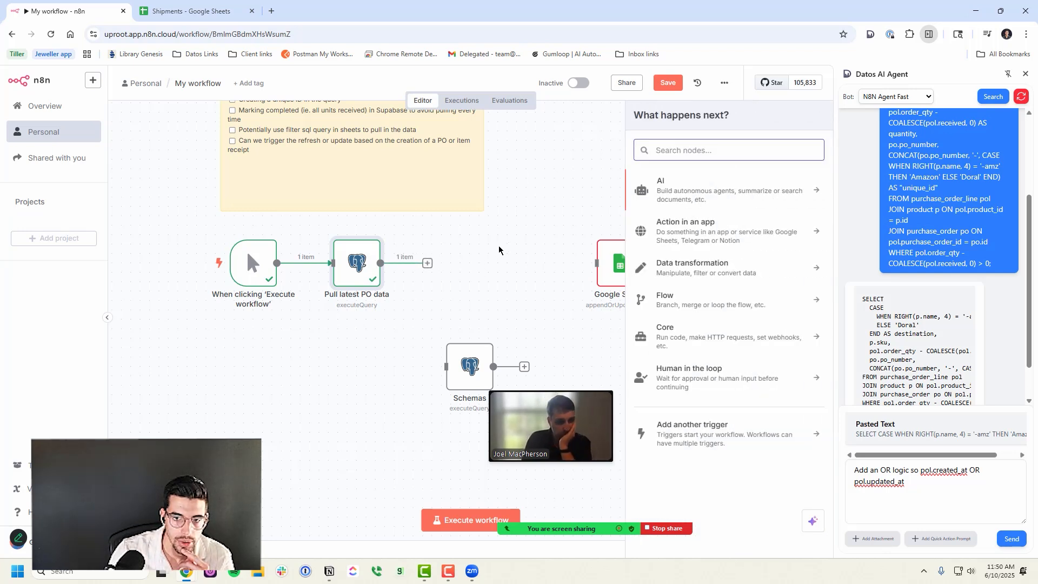
click(499, 251)
drag(614, 265, 501, 265)
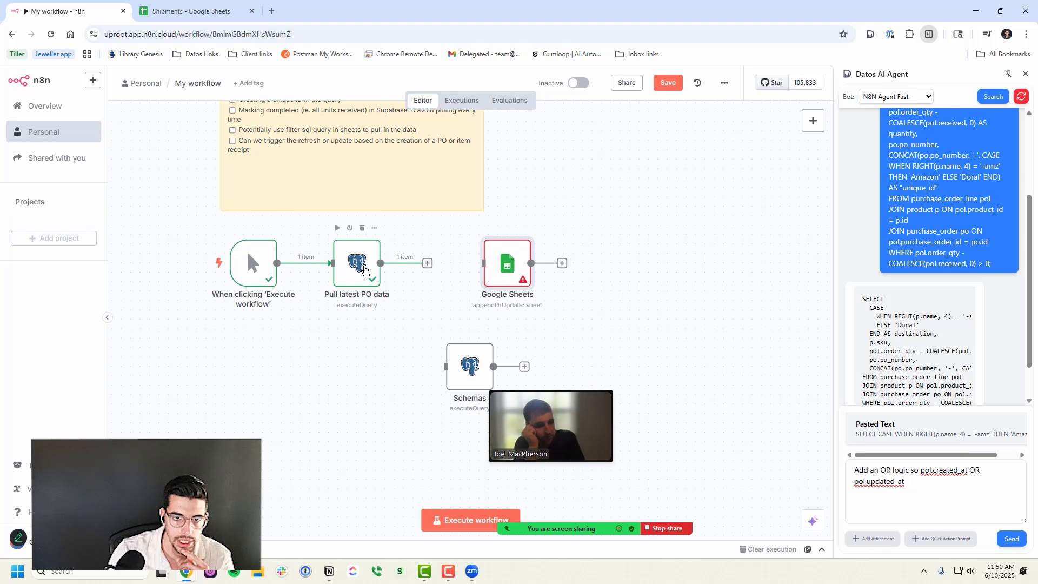
click(364, 271)
key(ctrl+c)
scroll(389, 335, down, 3)
key(ctrl+v)
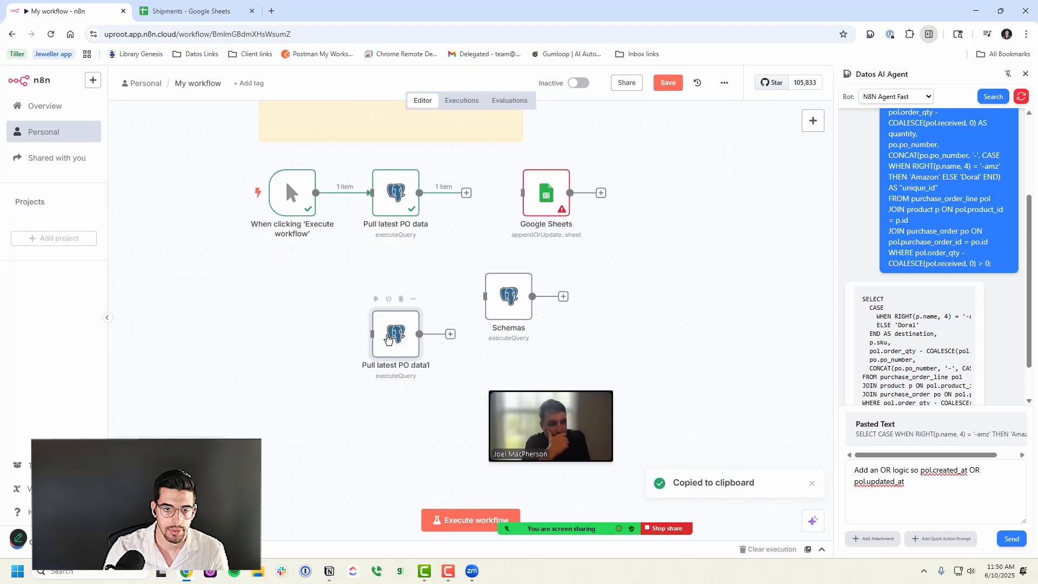
- Edit the updated_at interval in the Pull latest PO data1 query and execute the node
double_click(387, 337)
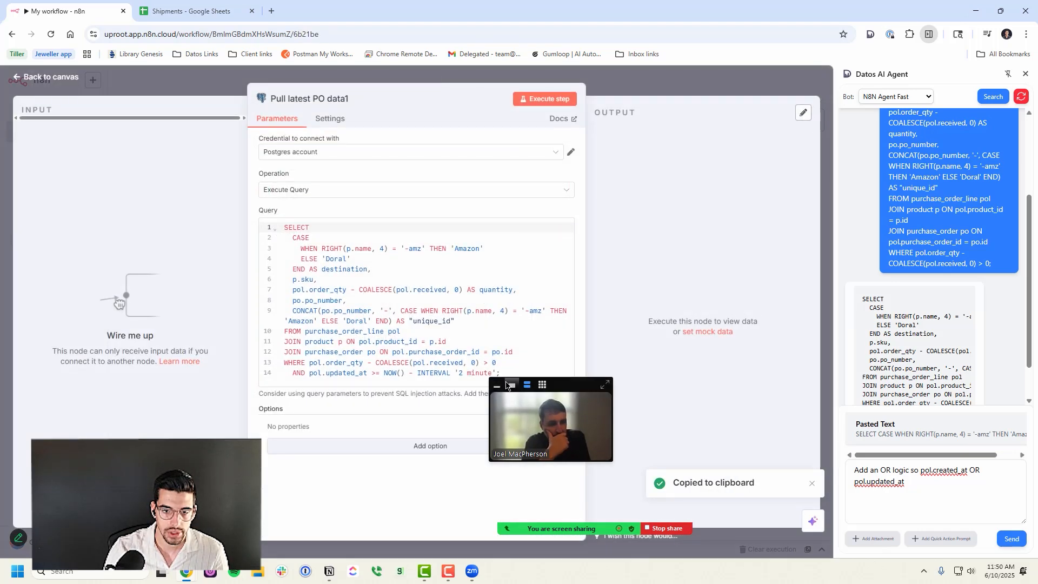
drag(507, 385, 545, 454)
click(511, 372)
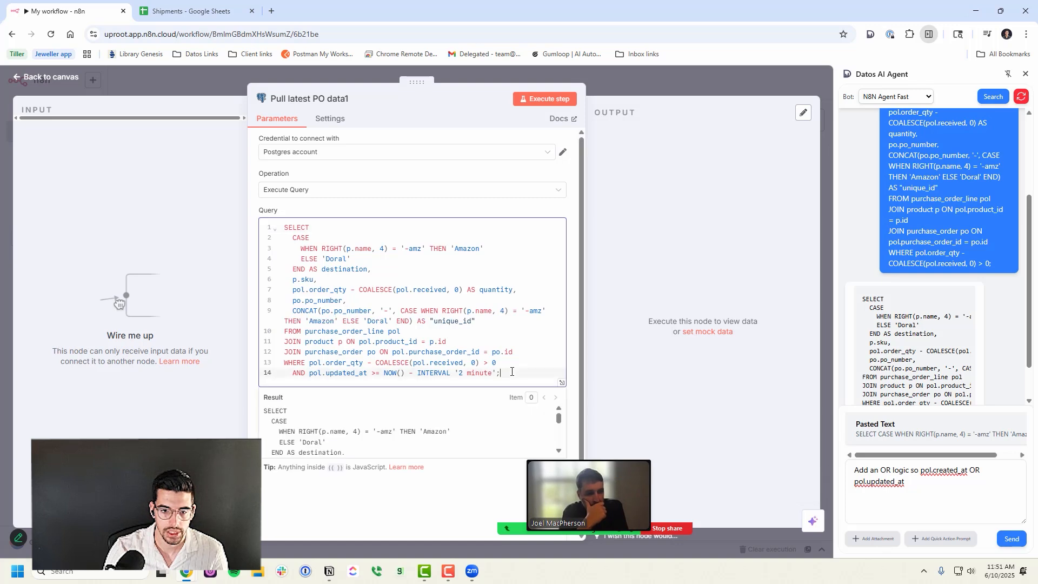
double_click(472, 374)
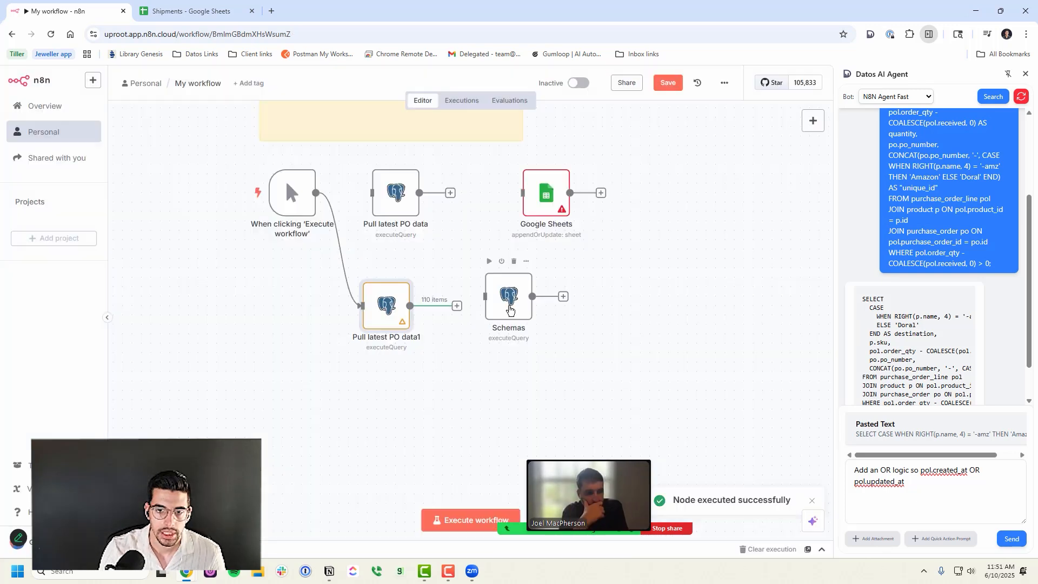
- Place the Google Sheets node after Pull latest PO data1 and set its document to Shipments and its sheet to OrderTool Data
drag(508, 304, 639, 407)
drag(537, 212, 514, 311)
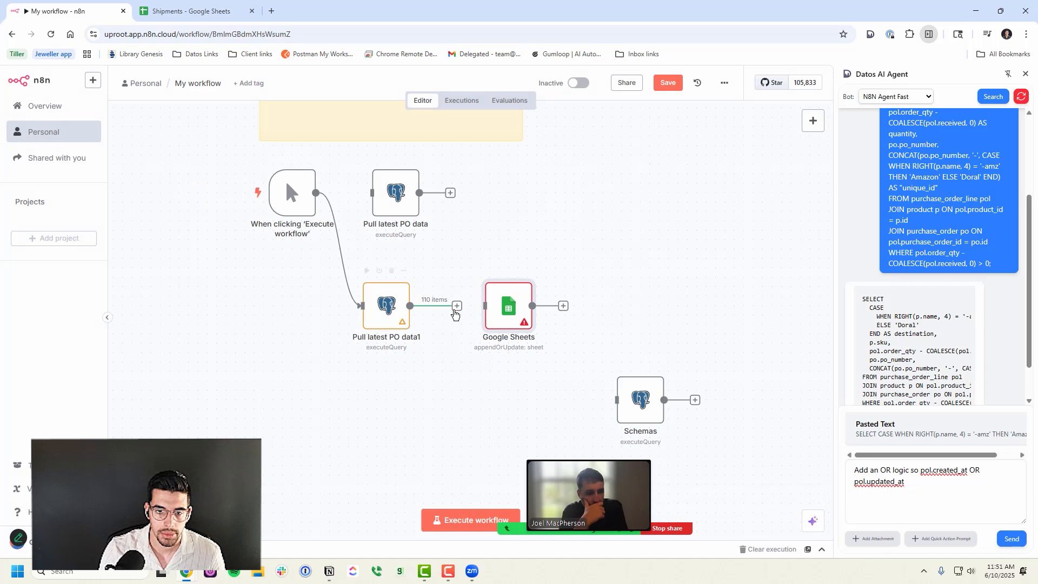
double_click(505, 297)
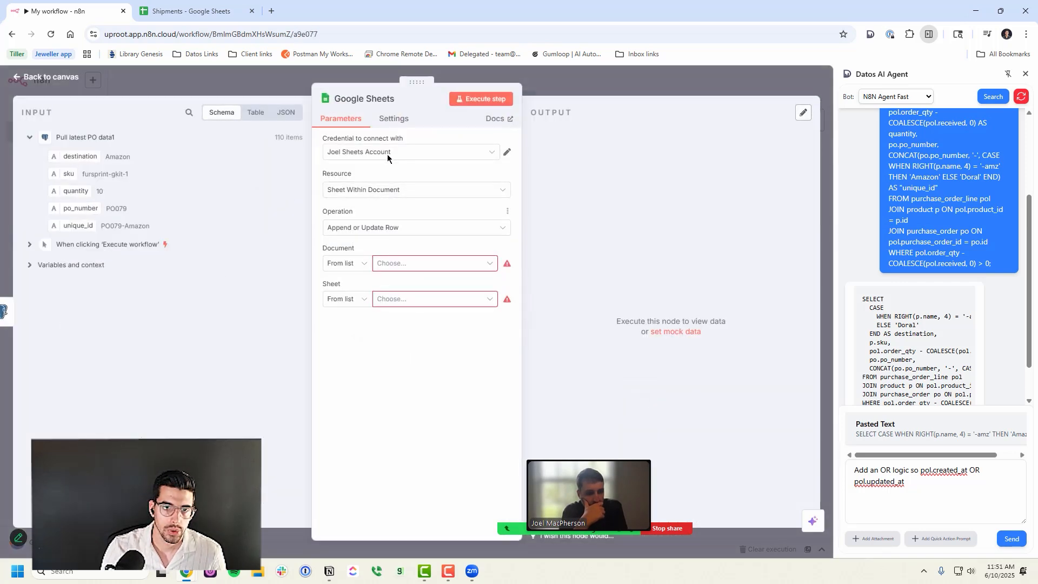
click(410, 263)
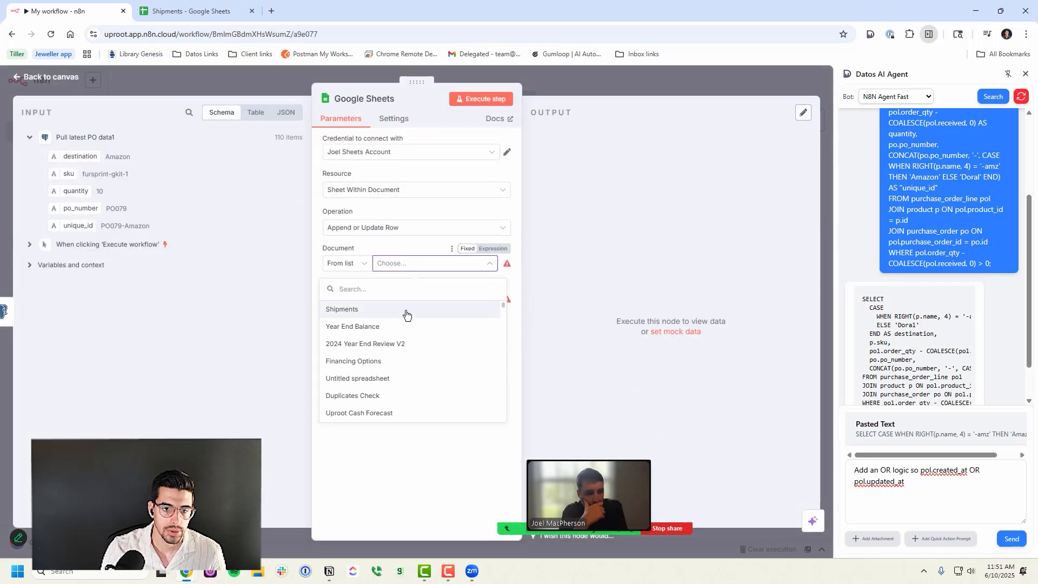
click(407, 307)
click(412, 303)
click(409, 341)
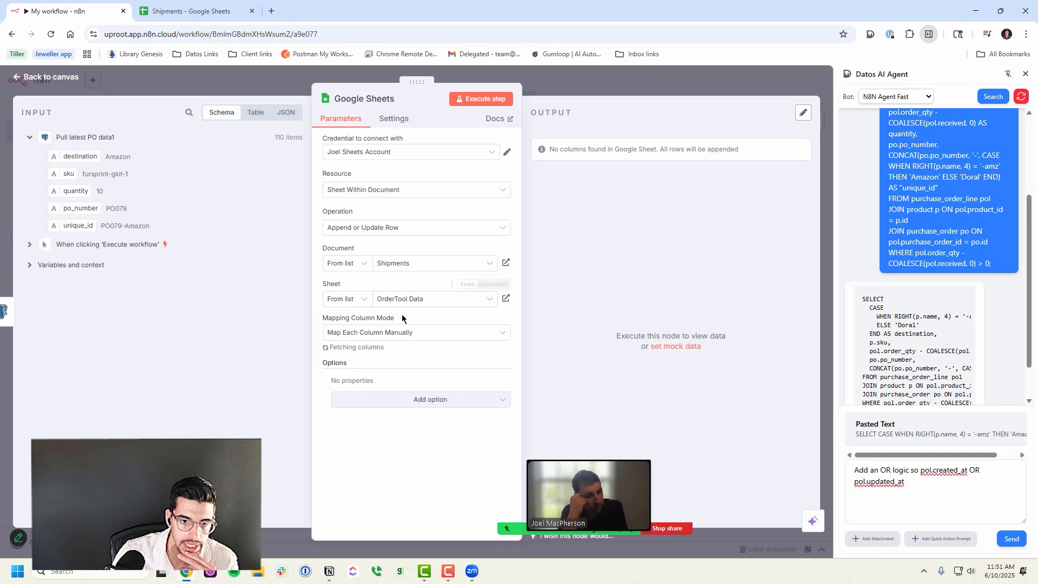
- Add the Minimise API Calls option to the Google Sheets node, switched on, and read its description
scroll(399, 312, down, 2)
click(385, 512)
click(382, 487)
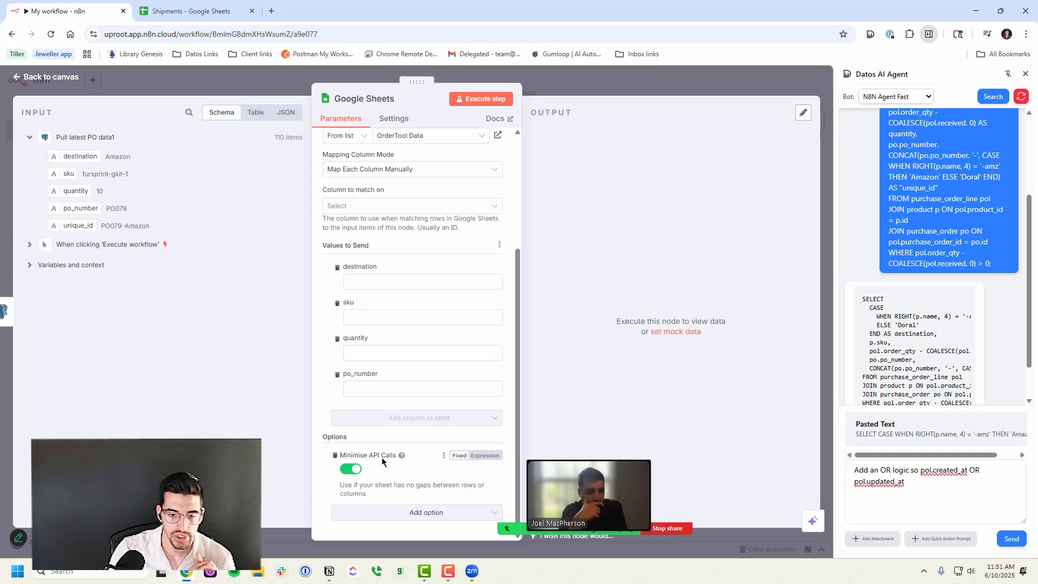
drag(340, 486, 387, 493)
click(387, 493)
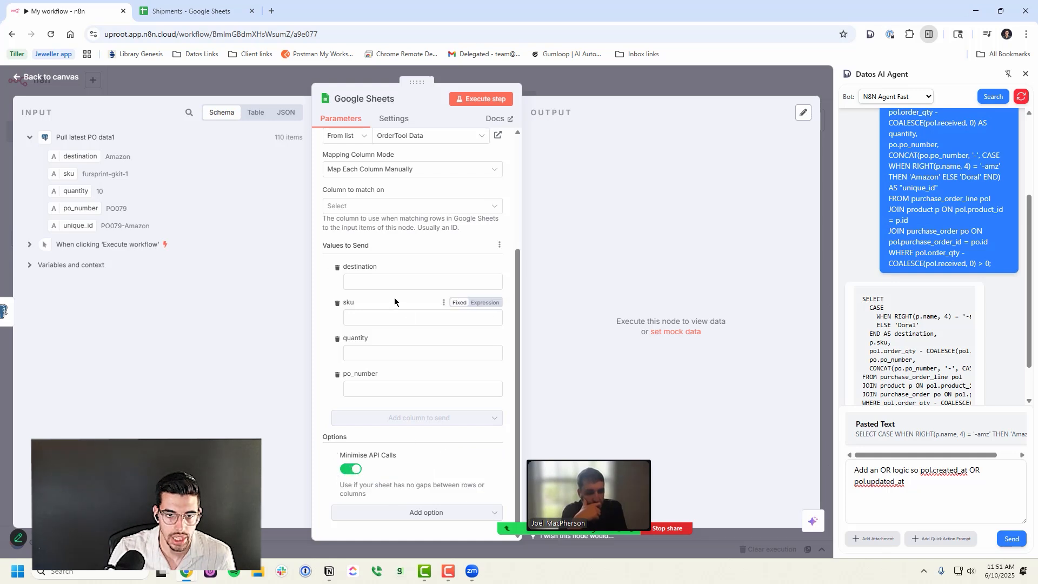
- Examine which sheet columns are offered as the column to match on in the Google Sheets node
scroll(397, 300, up, 3)
click(392, 367)
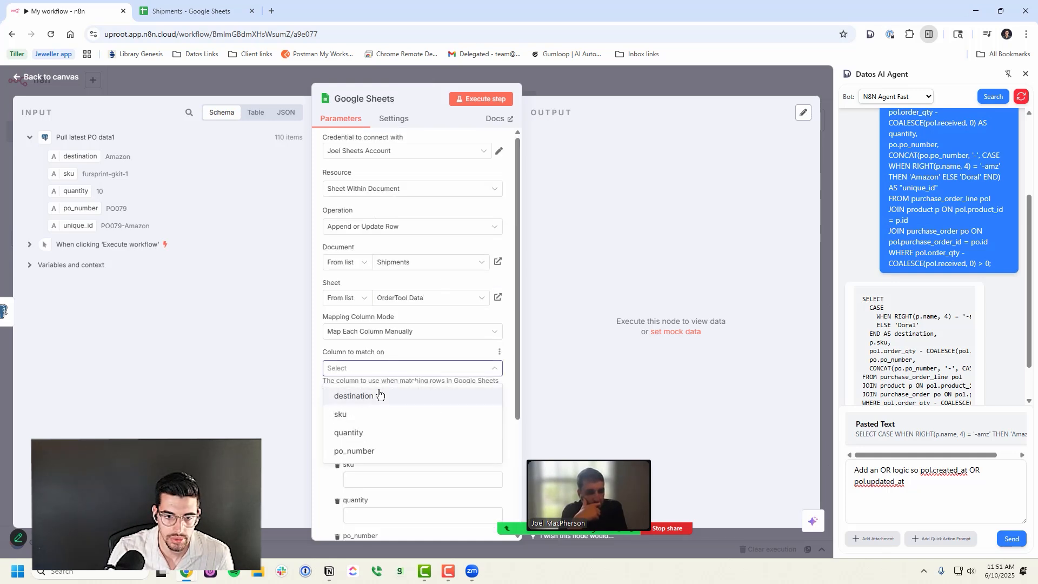
scroll(407, 342, down, 3)
scroll(408, 341, up, 2)
- Insert a column before destination in the OrderTool Data sheet and give it the header unique_id
key(ctrl+Tab)
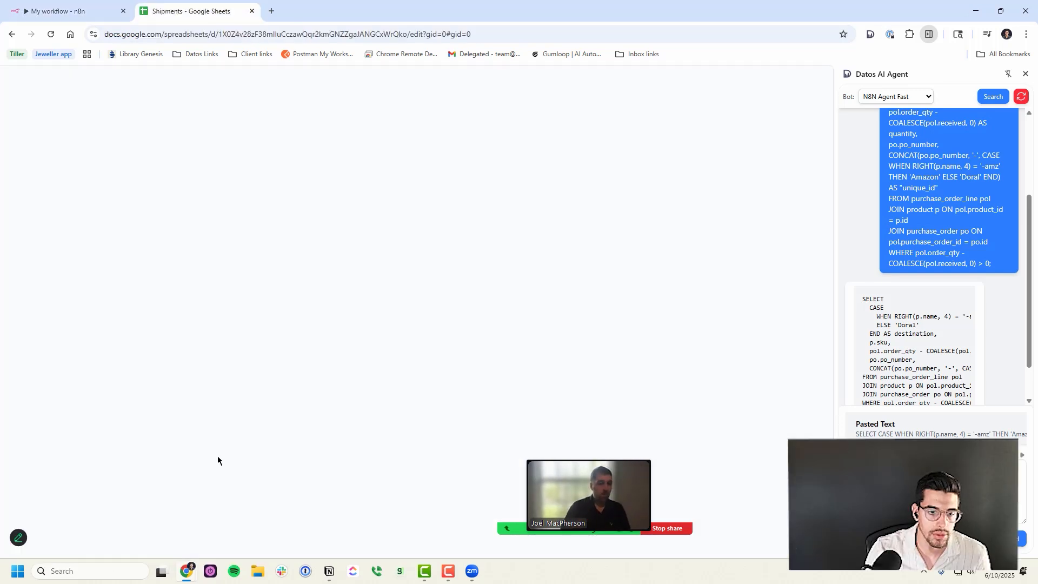
click(212, 549)
right_click(46, 148)
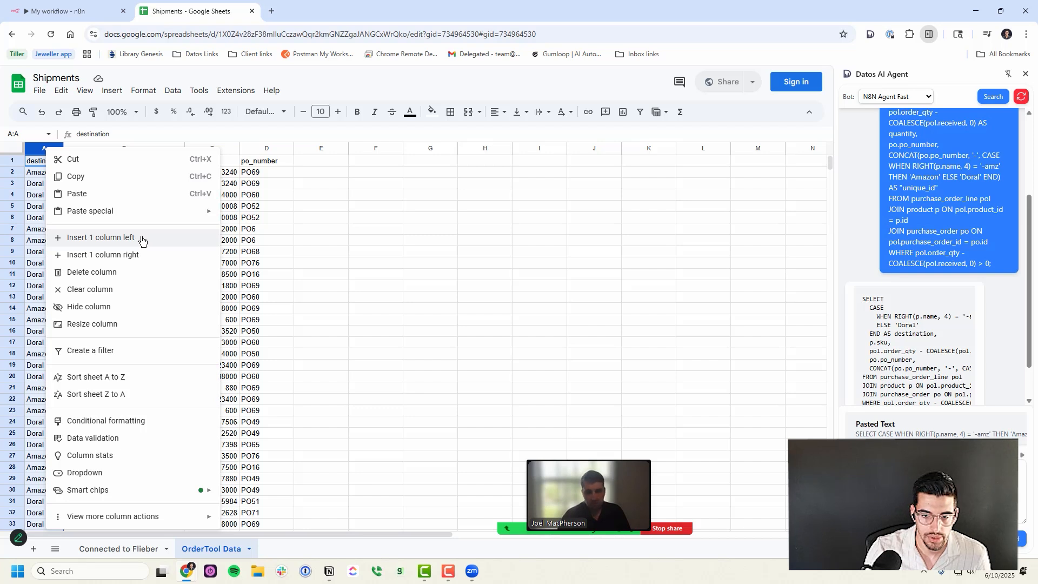
click(140, 238)
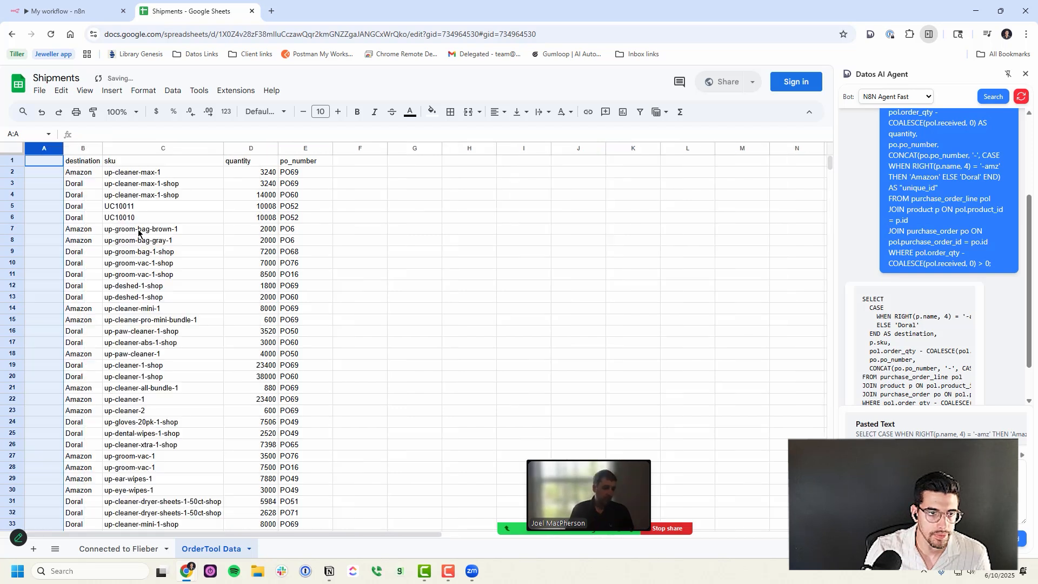
click(52, 162)
text(unique)
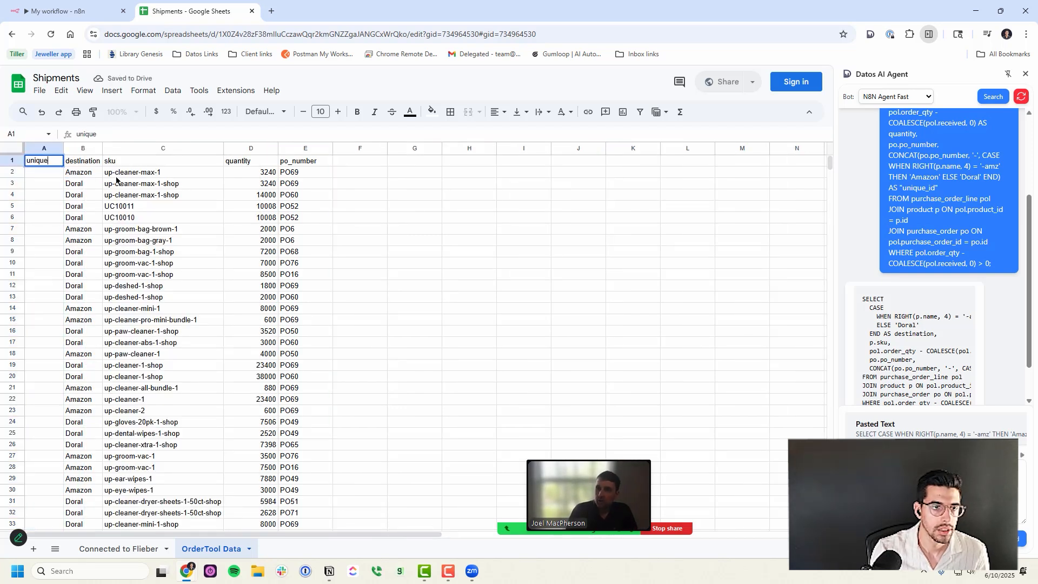
- Clear all existing data rows below the header of the OrderTool Data sheet
drag(80, 172, 183, 199)
scroll(295, 230, down, 20)
scroll(295, 217, up, 1)
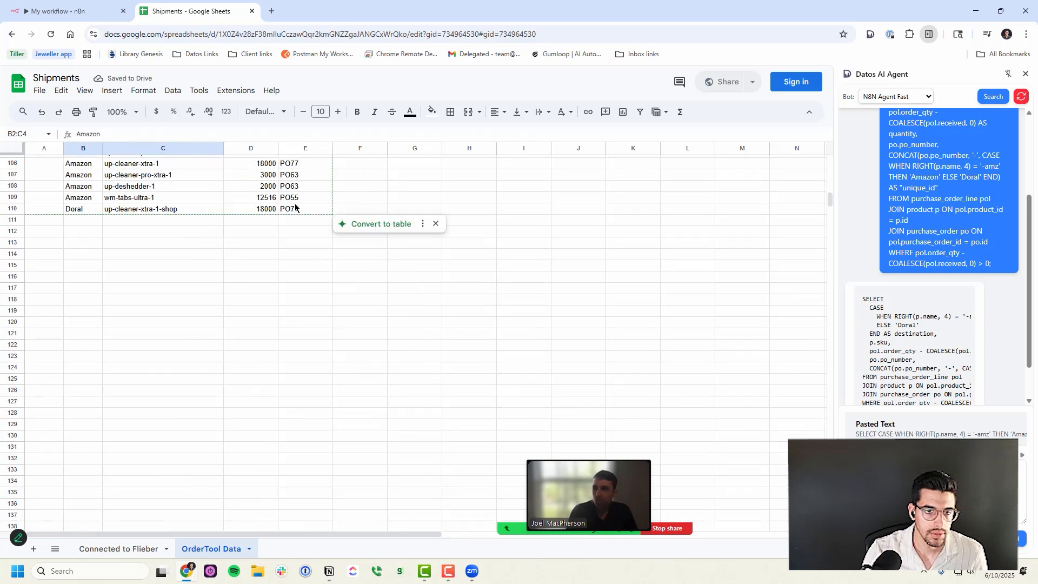
shift+click(296, 209)
key(BackSpace)
text(\)
scroll(297, 209, up, 1)
click(93, 175)
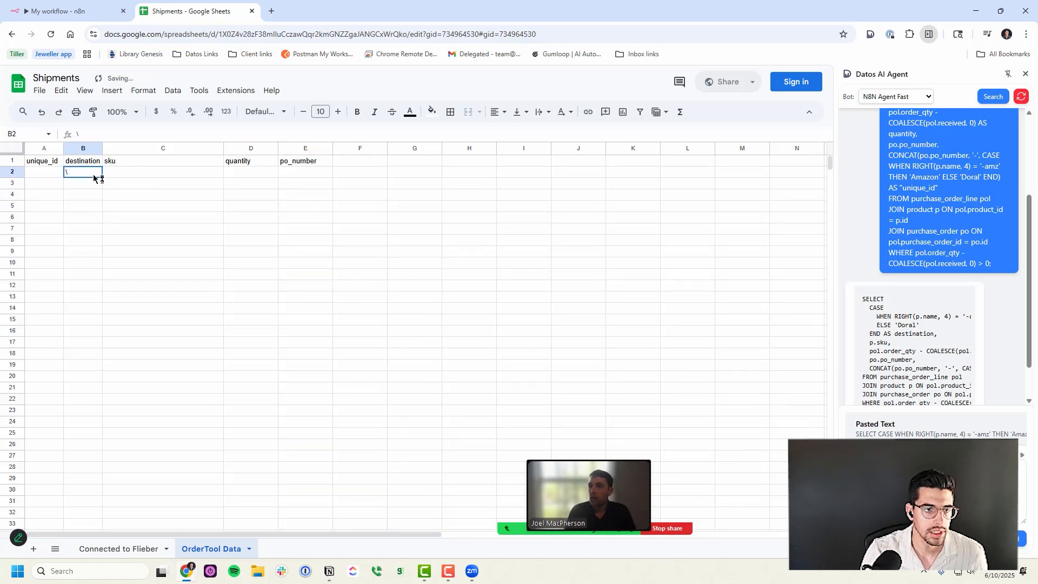
- Match the Google Sheets node on unique_id and map unique_id, destination, sku, quantity and po_number to the corresponding input fields
click(62, 11)
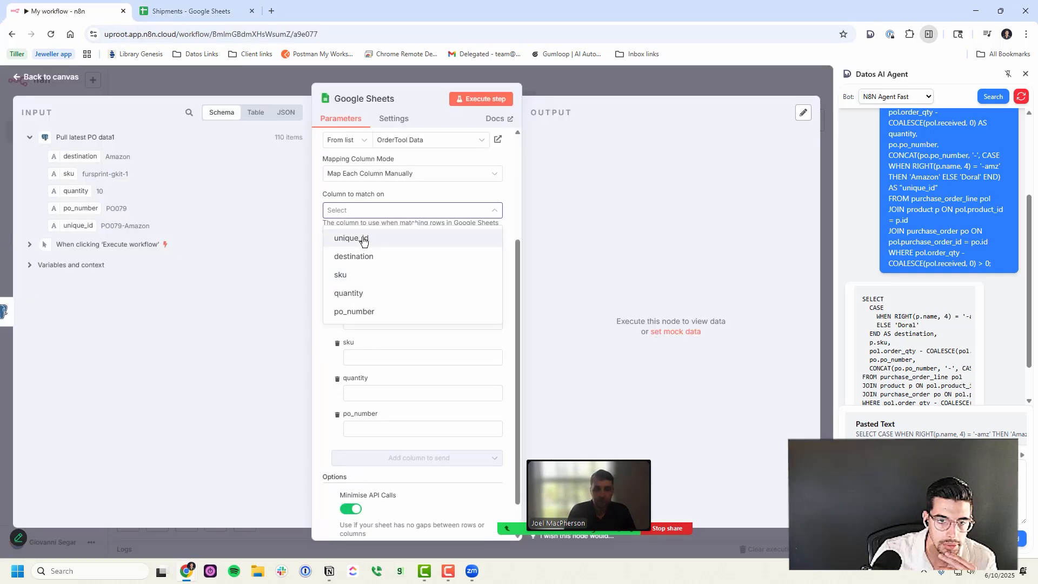
click(362, 239)
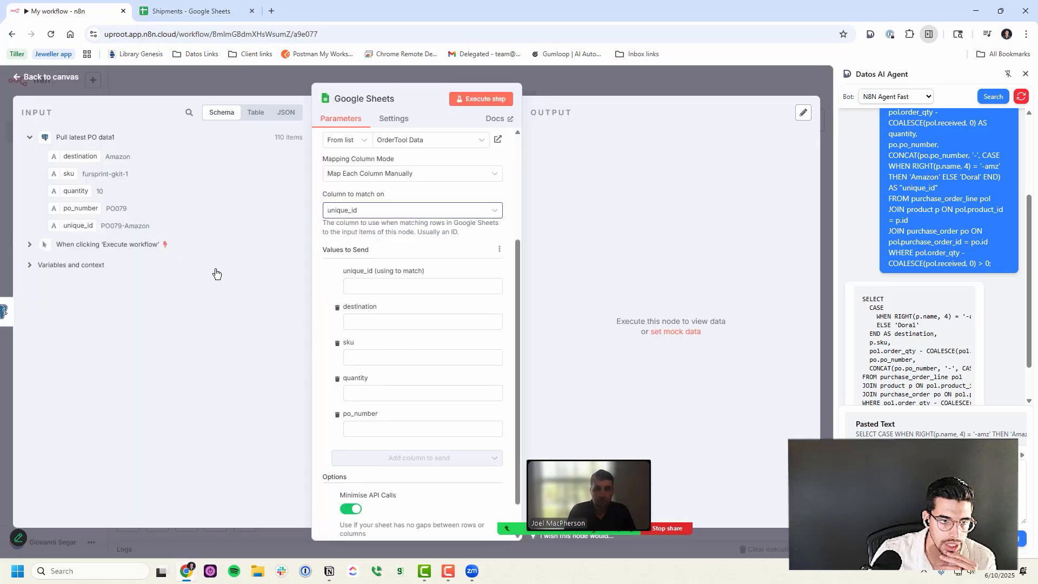
click(378, 286)
drag(81, 225, 382, 287)
drag(80, 157, 424, 334)
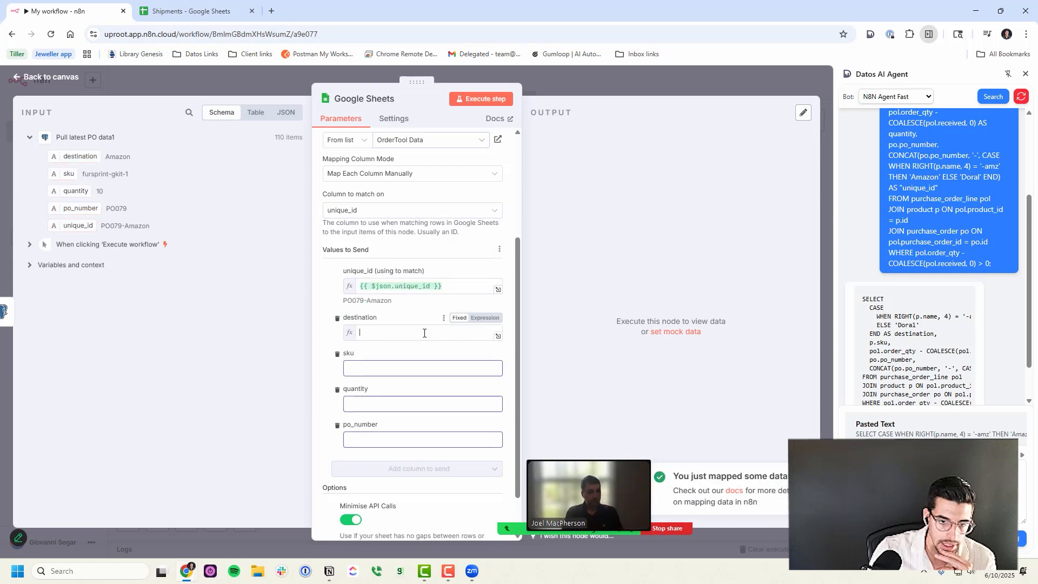
click(364, 374)
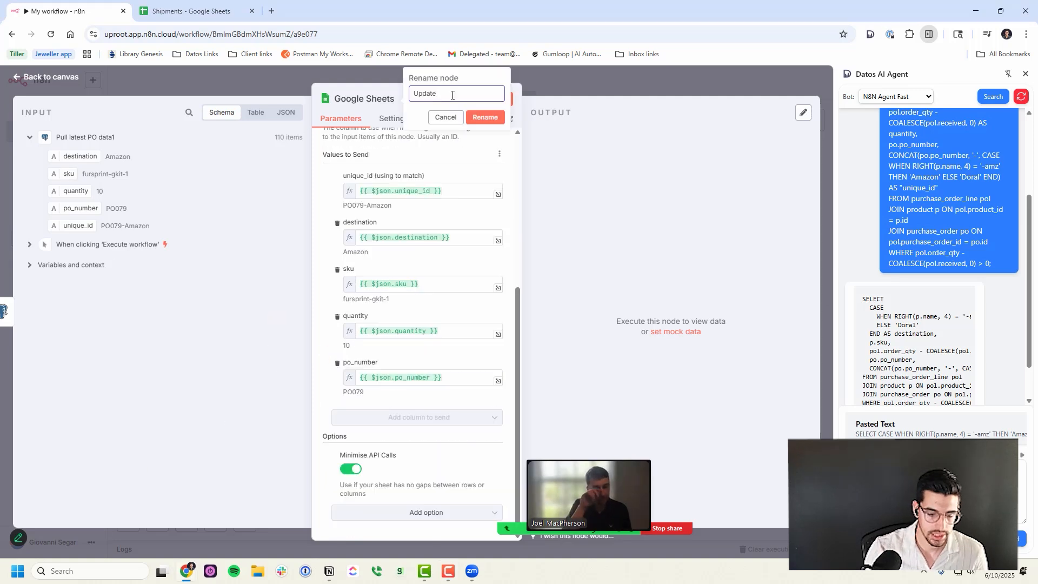
- Rename the Google Sheets node to "Update purchase order lines" and execute the workflow
text(purchase order lines)
key(Return)
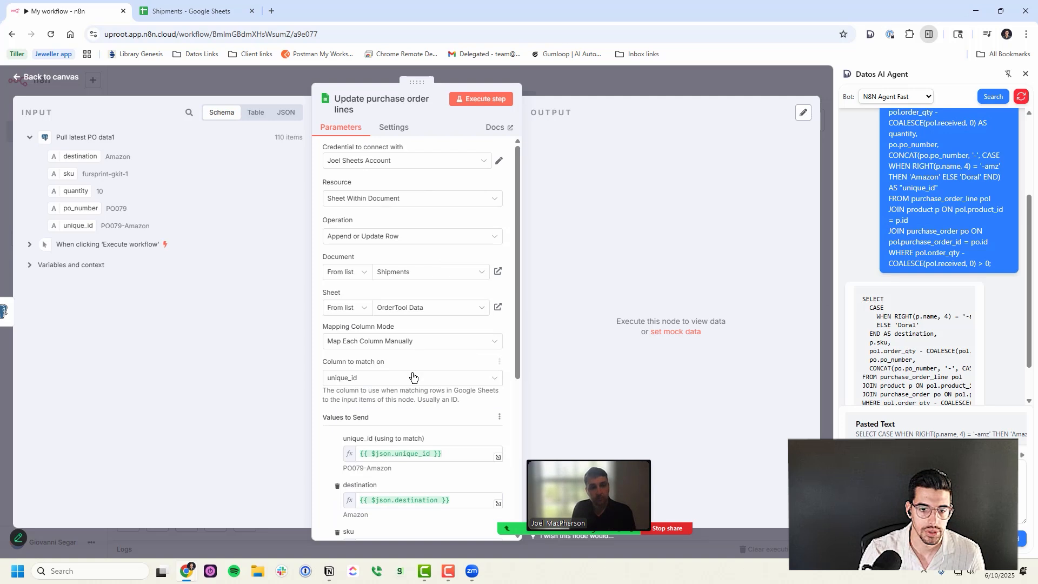
drag(443, 190, 361, 196)
click(439, 193)
click(534, 82)
key(ctrl+Return)
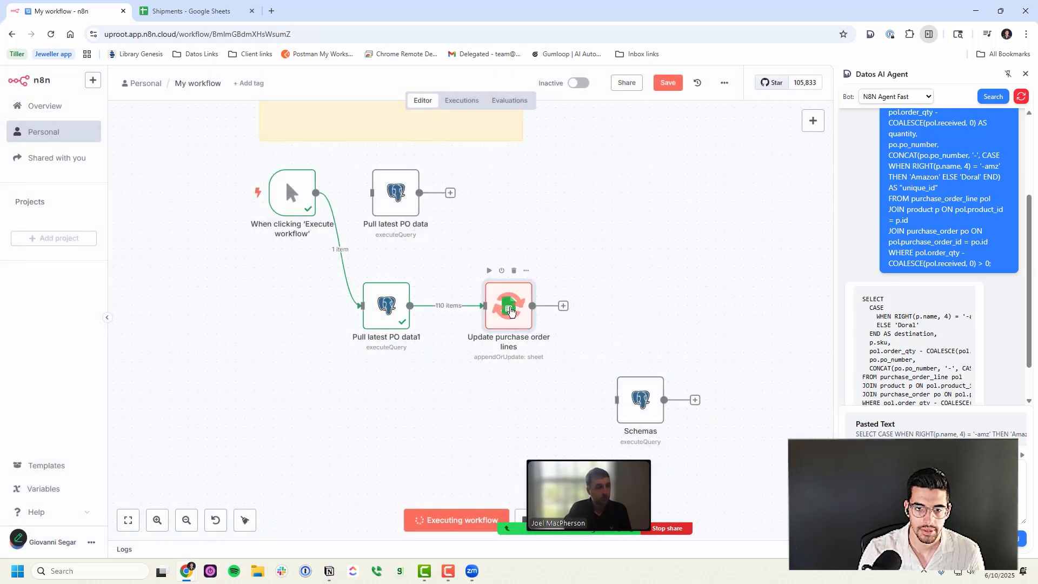
- Check the purchase order rows written to the OrderTool Data sheet, from the first row to the last
key(ctrl+Tab)
scroll(159, 179, down, 1)
scroll(159, 180, down, 20)
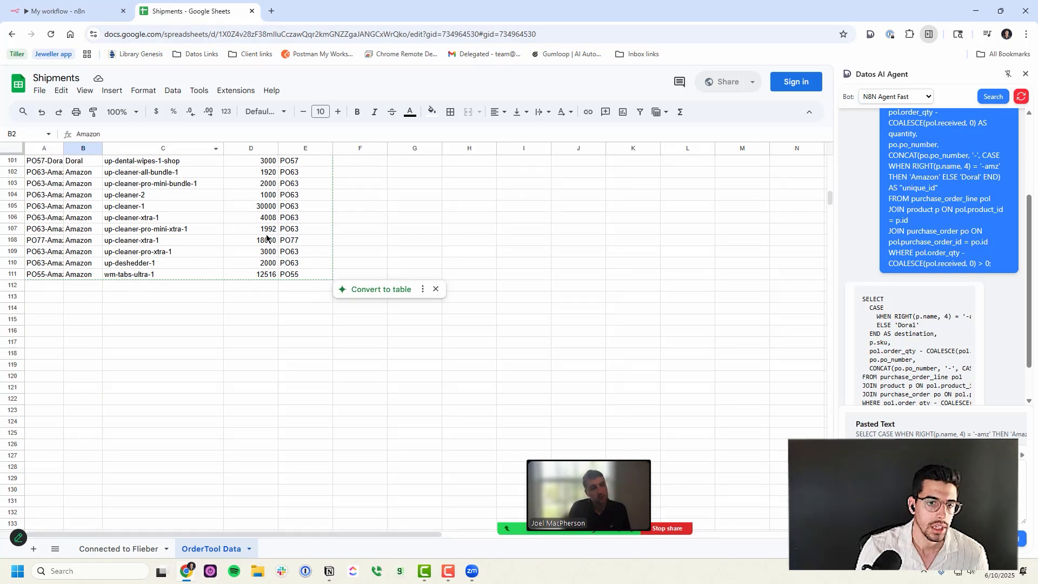
drag(292, 277, 67, 172)
scroll(253, 273, up, 20)
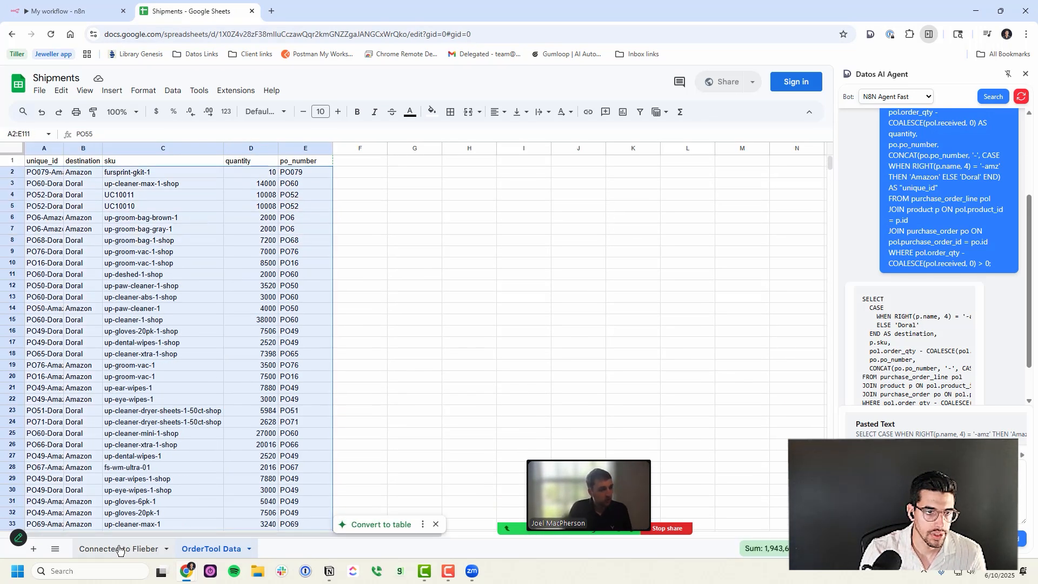
- Examine the Receiving rows at the start of the Connected to Flieber sheet
click(119, 548)
drag(41, 178, 400, 361)
click(42, 177)
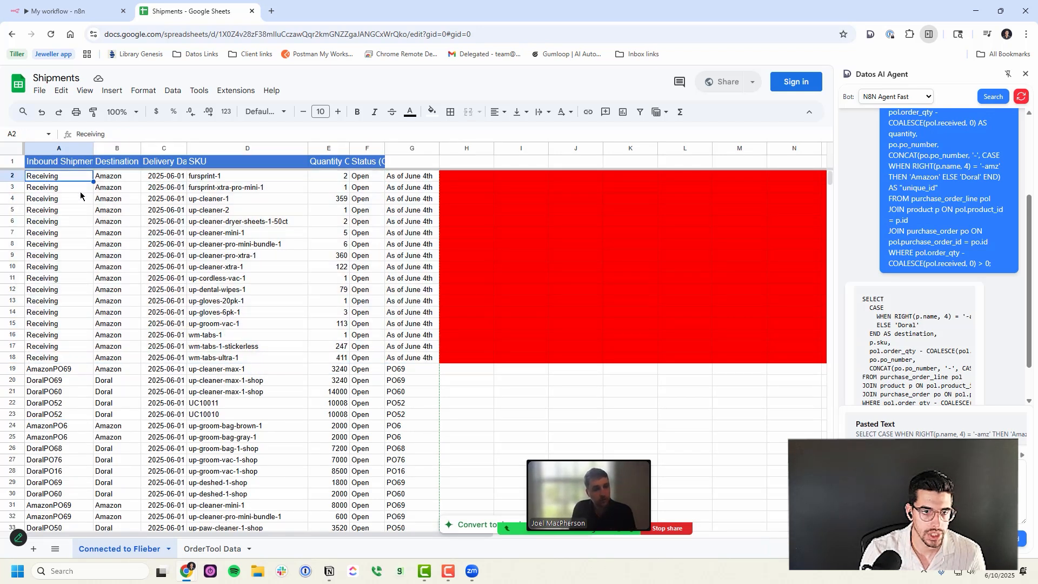
drag(124, 200, 403, 357)
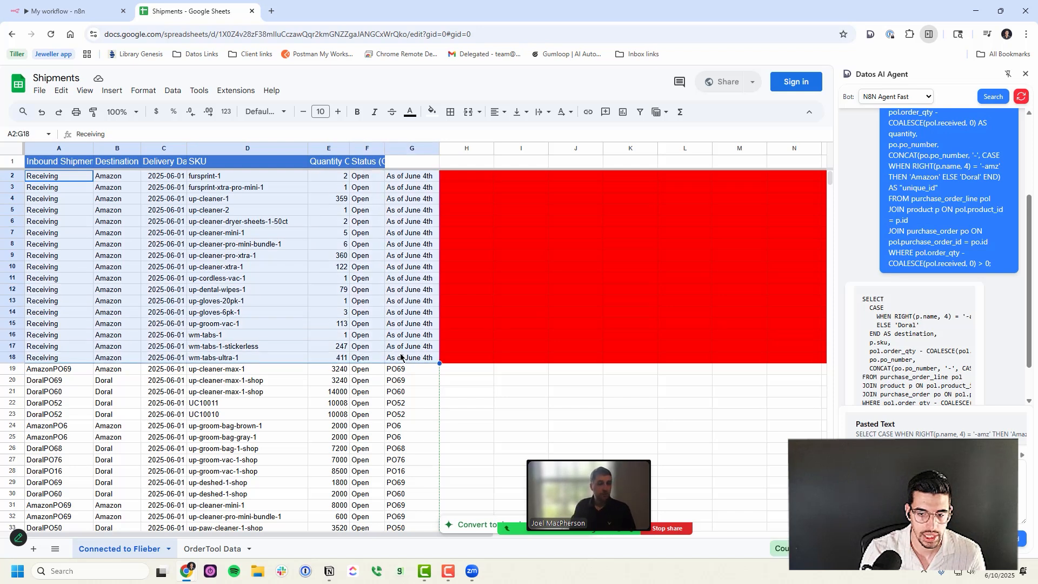
click(340, 337)
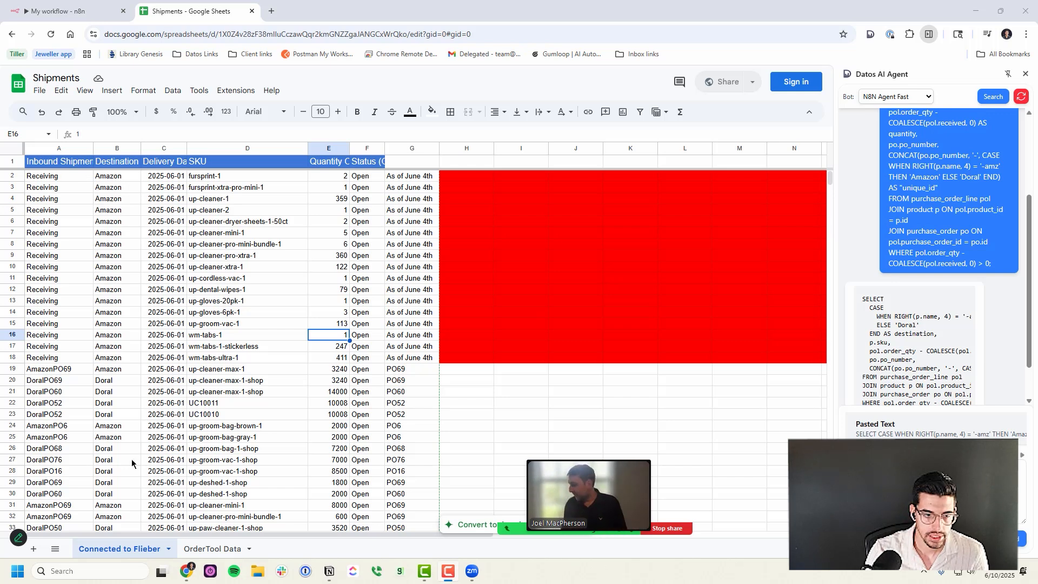
- Add a new sheet to Shipments, place it after OrderTool Data and name it "Receiving Items"
click(212, 549)
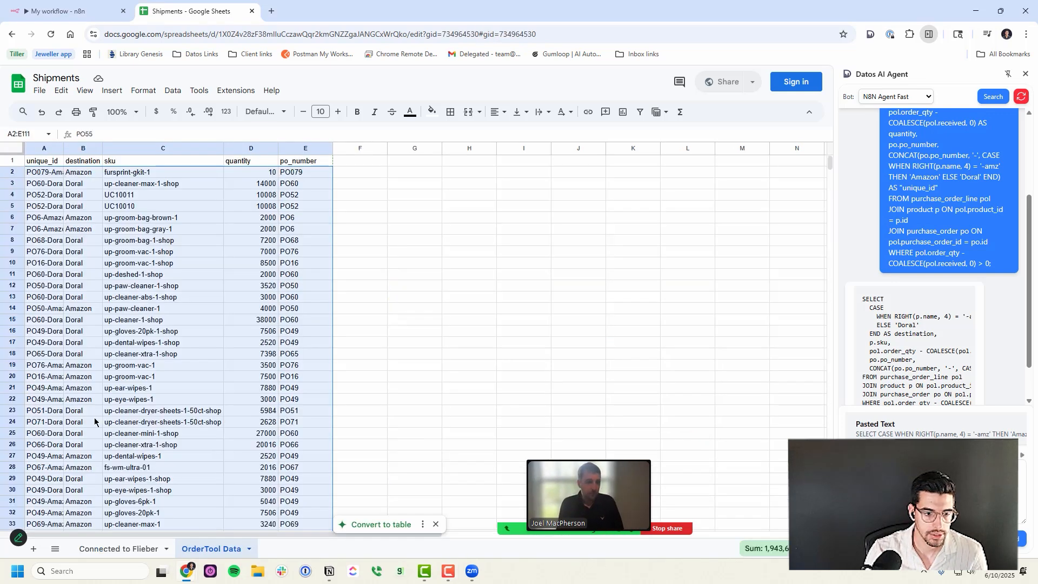
click(127, 548)
click(33, 550)
drag(220, 554, 300, 557)
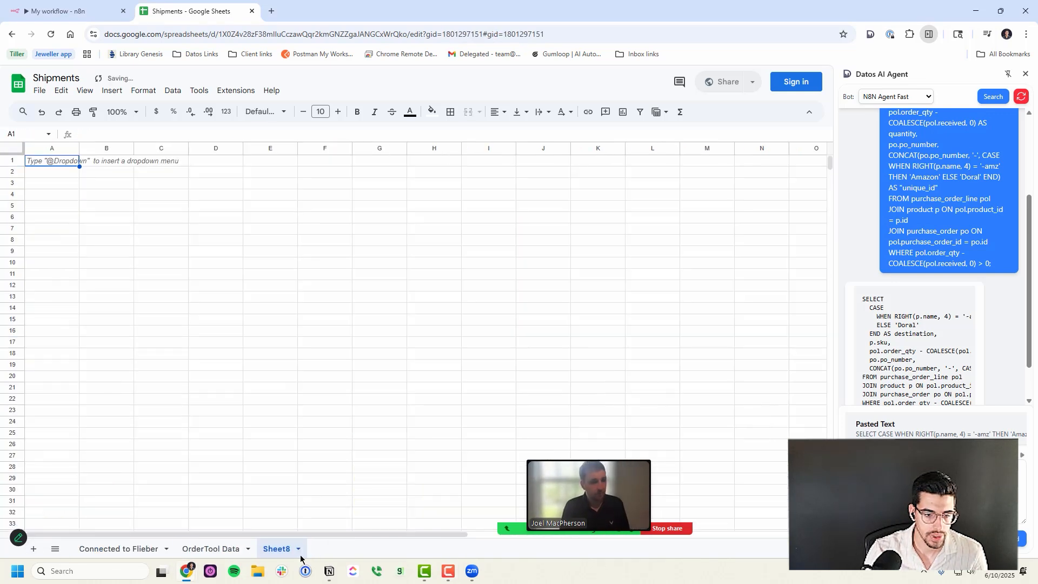
click(121, 548)
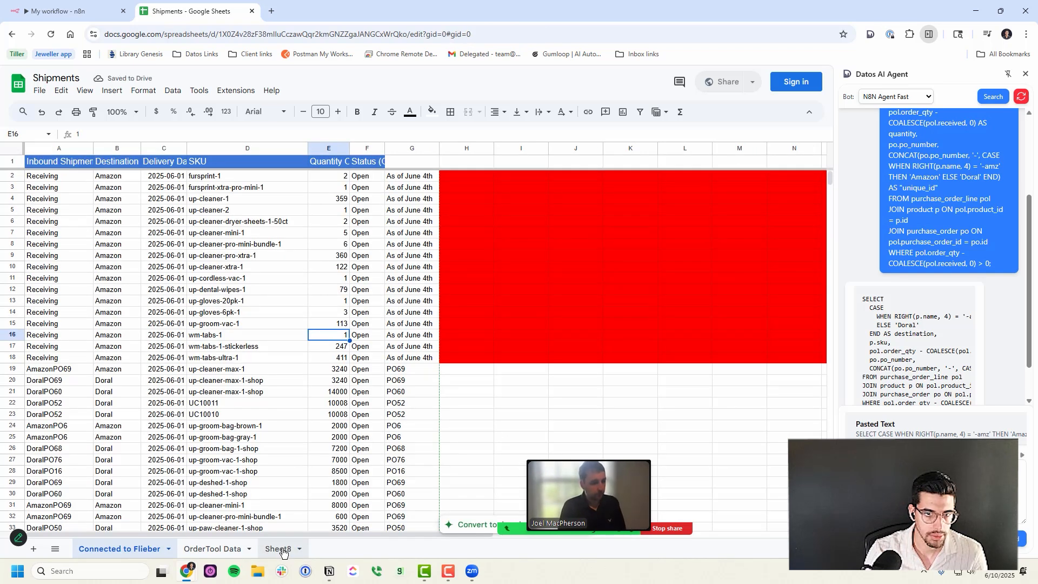
double_click(281, 549)
text(Receiving Items)
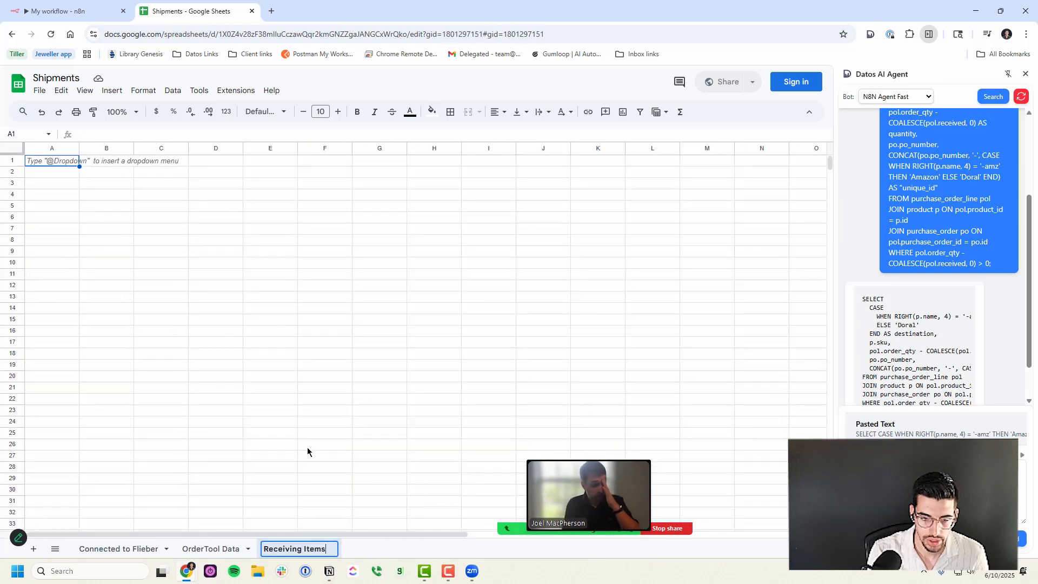
key(Return)
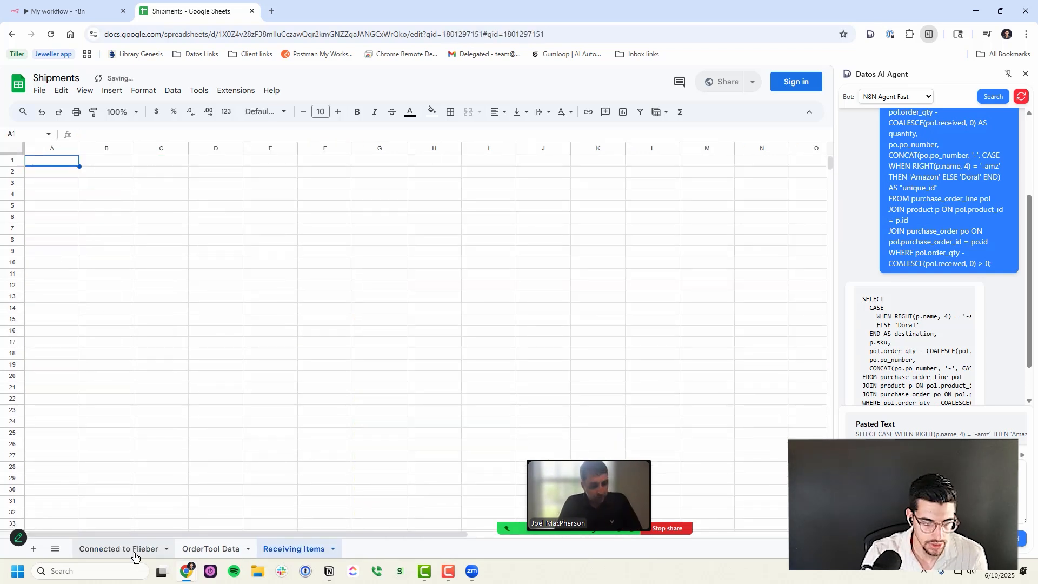
- Copy the headers, including Notes, and the Receiving rows from Connected to Flieber into Receiving Items, and add a blank sheet after Connected to Flieber
click(116, 549)
drag(352, 335, 414, 348)
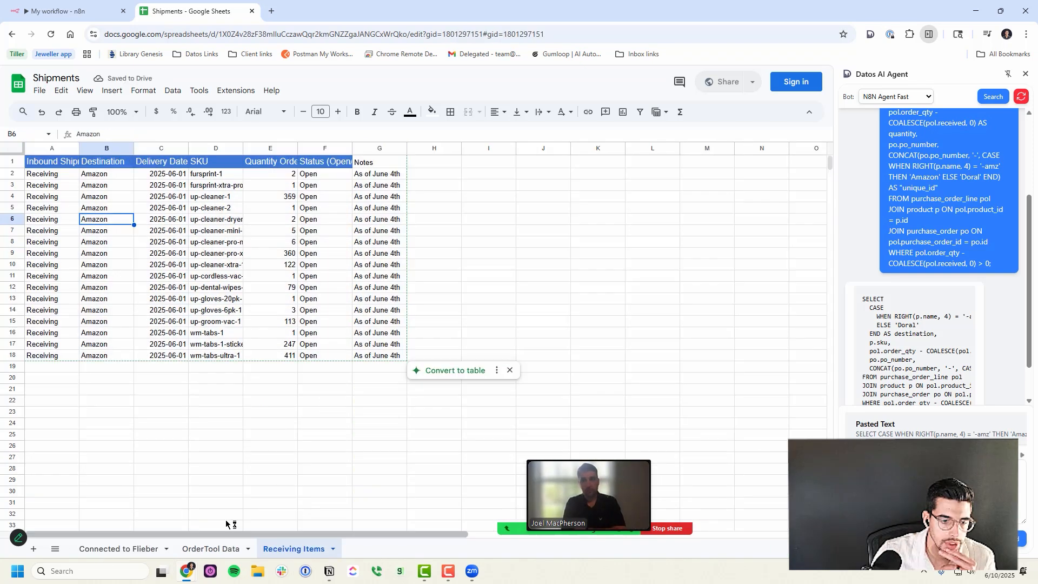
click(109, 549)
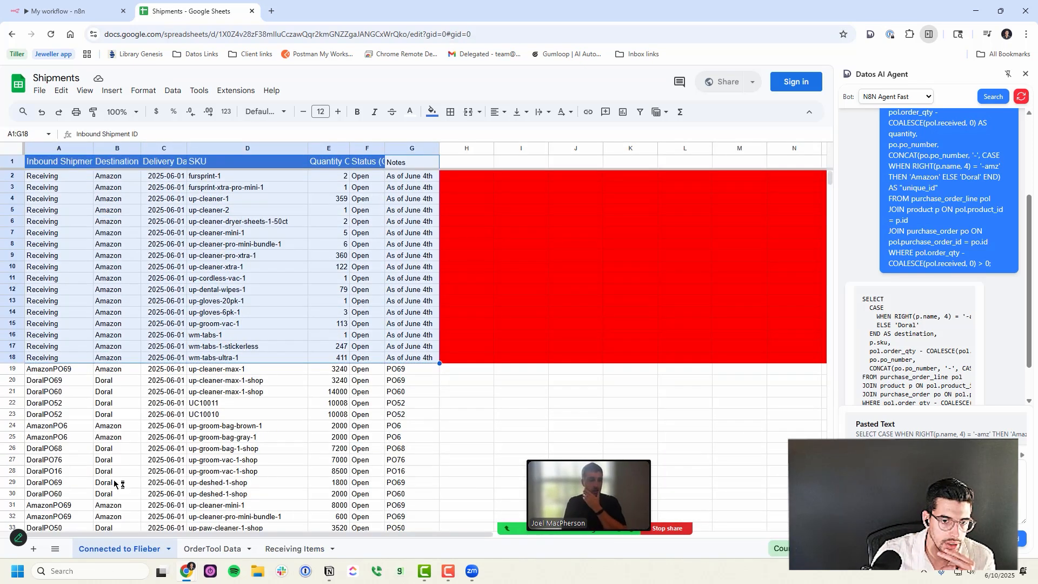
click(33, 549)
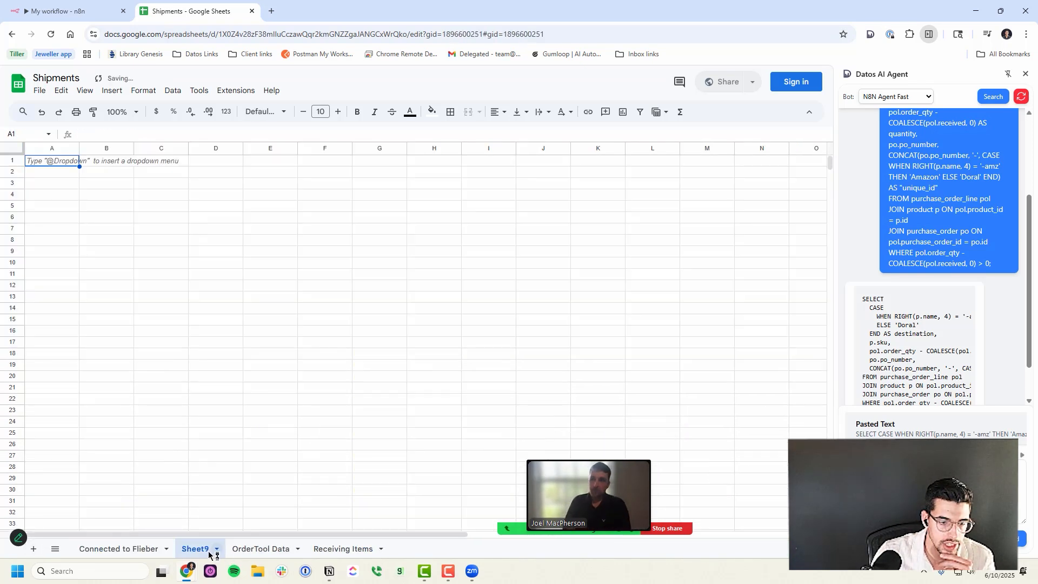
- Review the purchase order rows in Connected to Flieber and the copied rows in Receiving Items
click(122, 550)
click(63, 373)
scroll(235, 487, down, 3)
scroll(189, 339, up, 3)
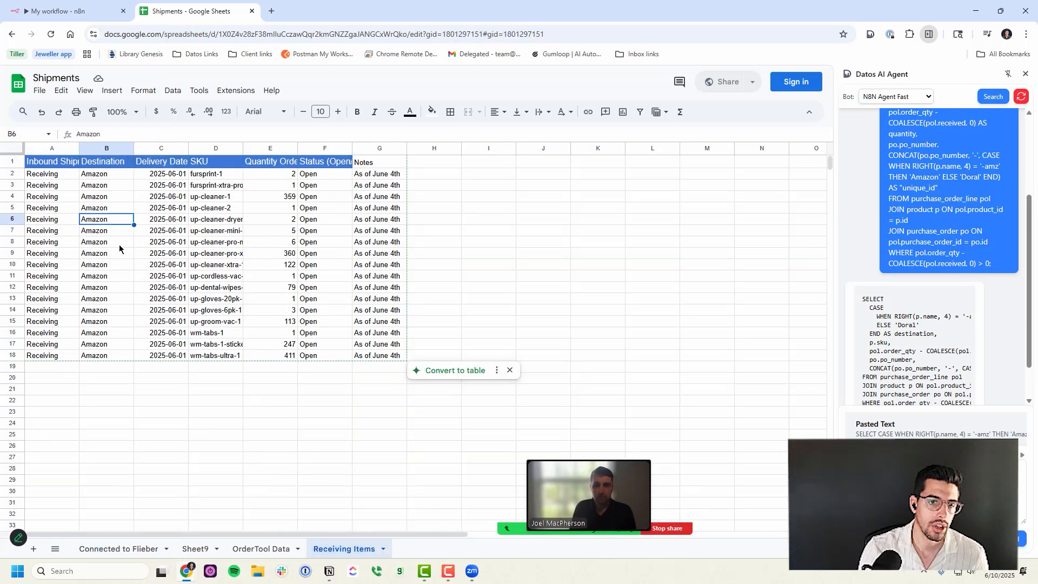
click(58, 367)
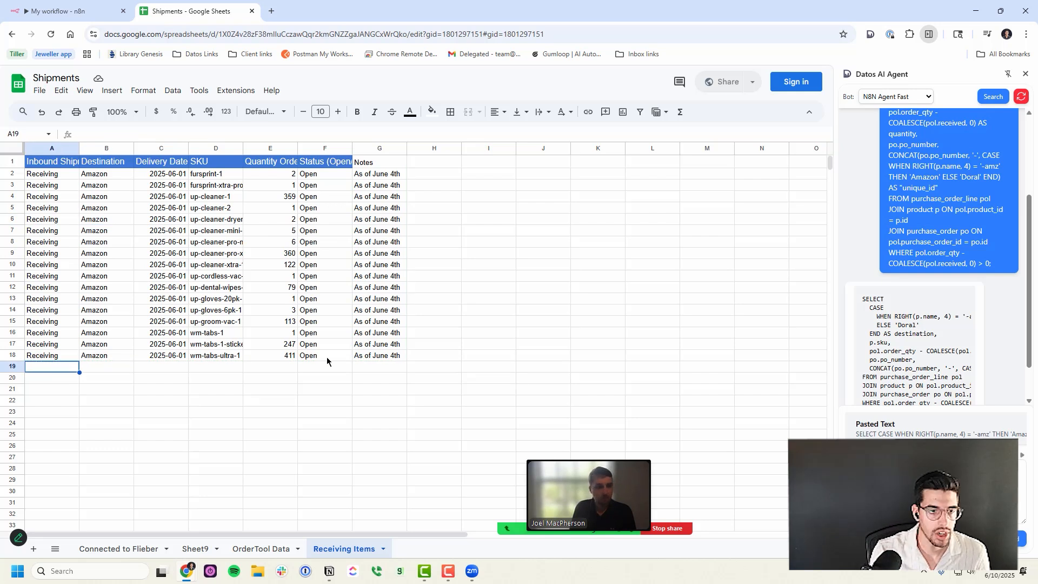
- Make the header row A1:E1 of the OrderTool Data sheet bold
click(270, 544)
drag(41, 161, 325, 161)
key(ctrl+b)
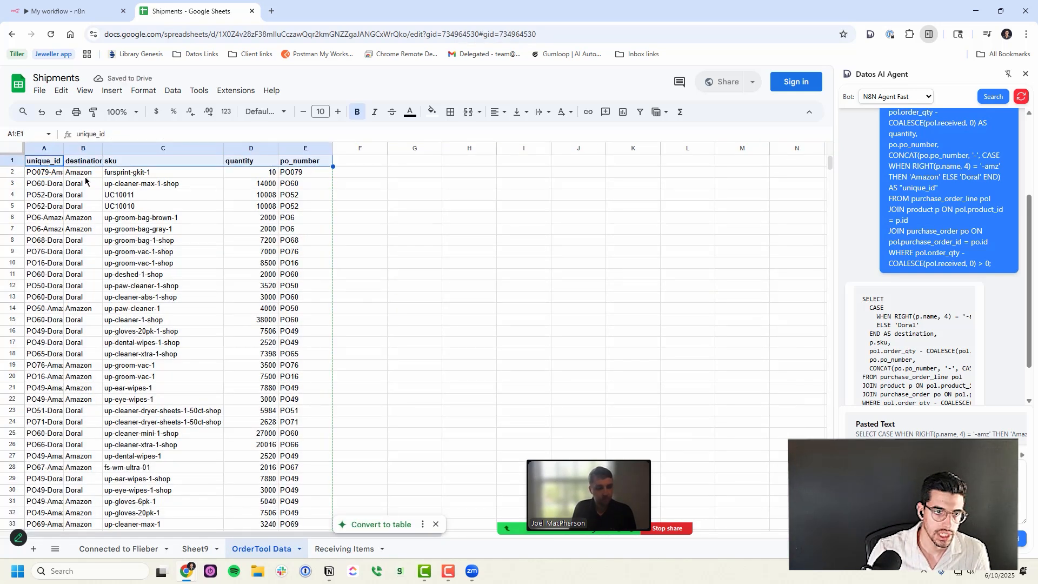
click(84, 173)
- Compare the column layout of OrderTool Data with that of Receiving Items
click(345, 548)
click(262, 548)
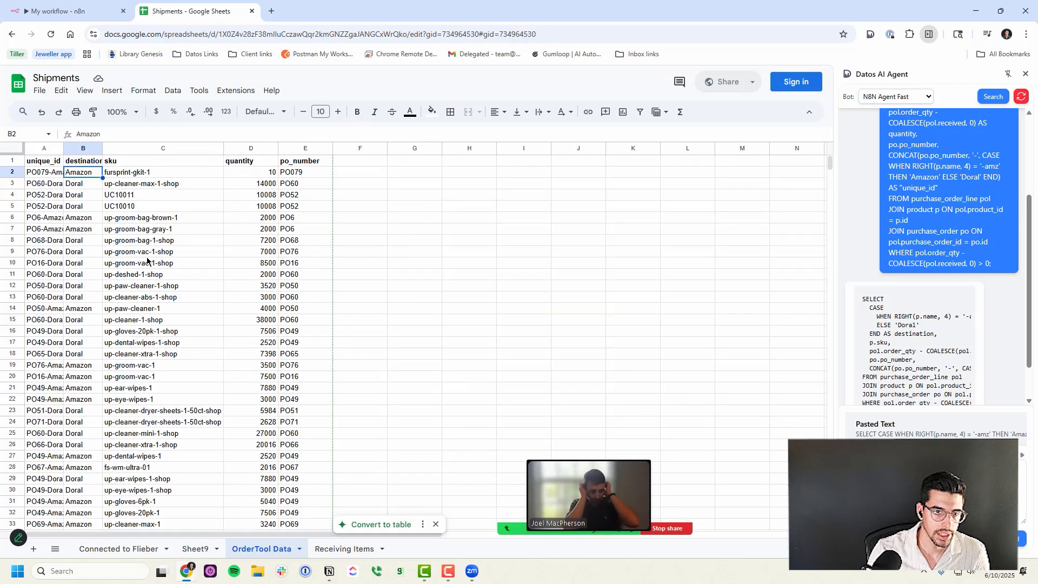
click(345, 549)
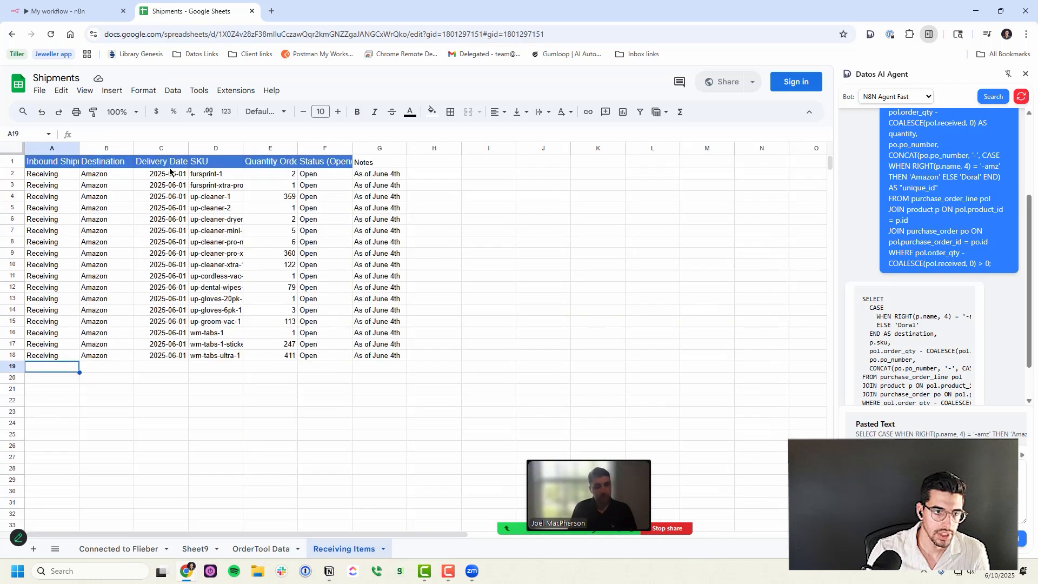
- Examine the Delivery Date values in the Connected to Flieber and Receiving Items sheets
click(99, 549)
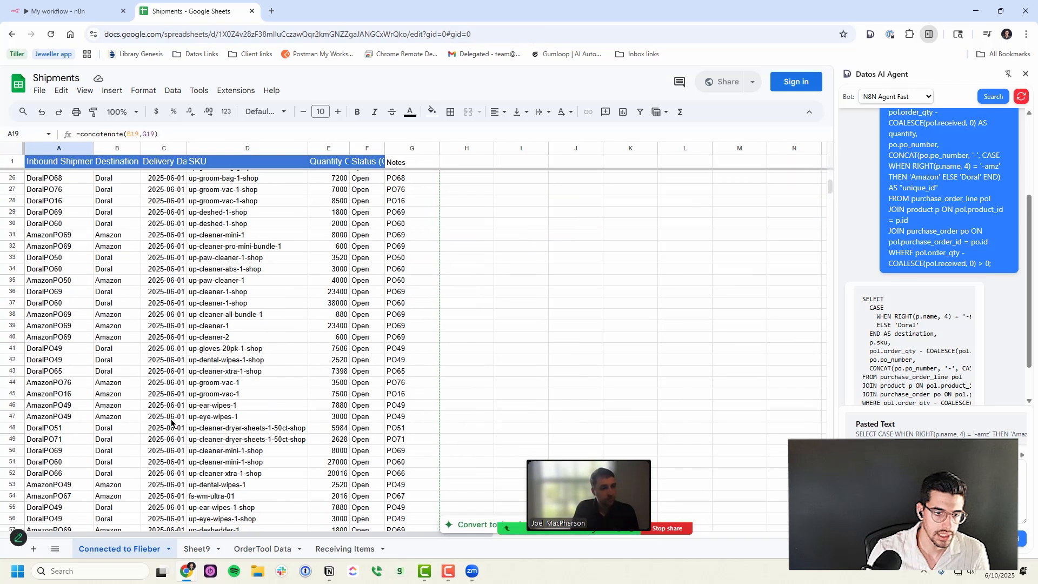
drag(165, 176, 176, 517)
scroll(198, 457, down, 2)
scroll(196, 440, up, 1)
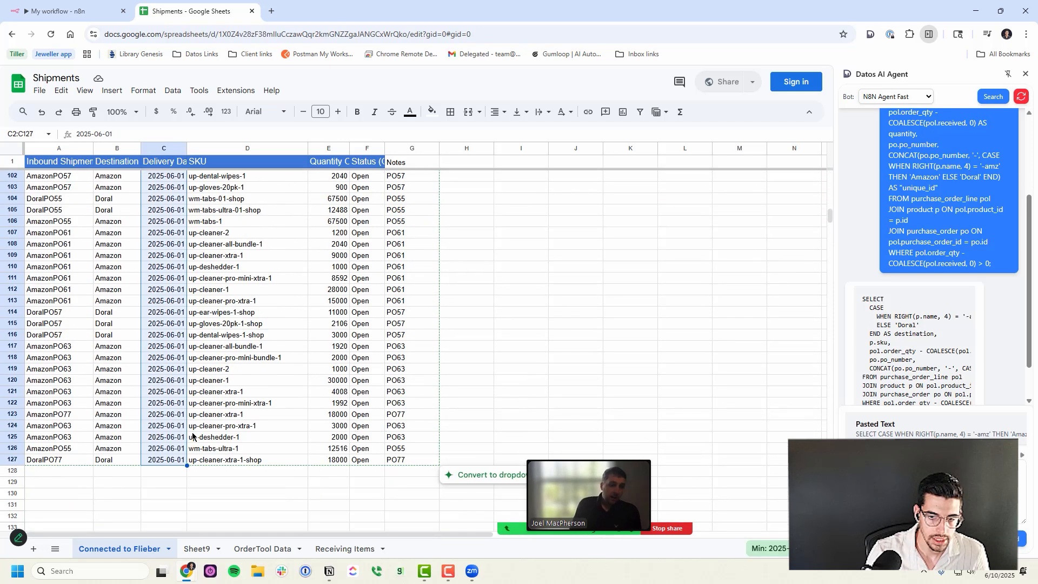
click(165, 415)
scroll(168, 400, up, 1)
scroll(169, 399, up, 15)
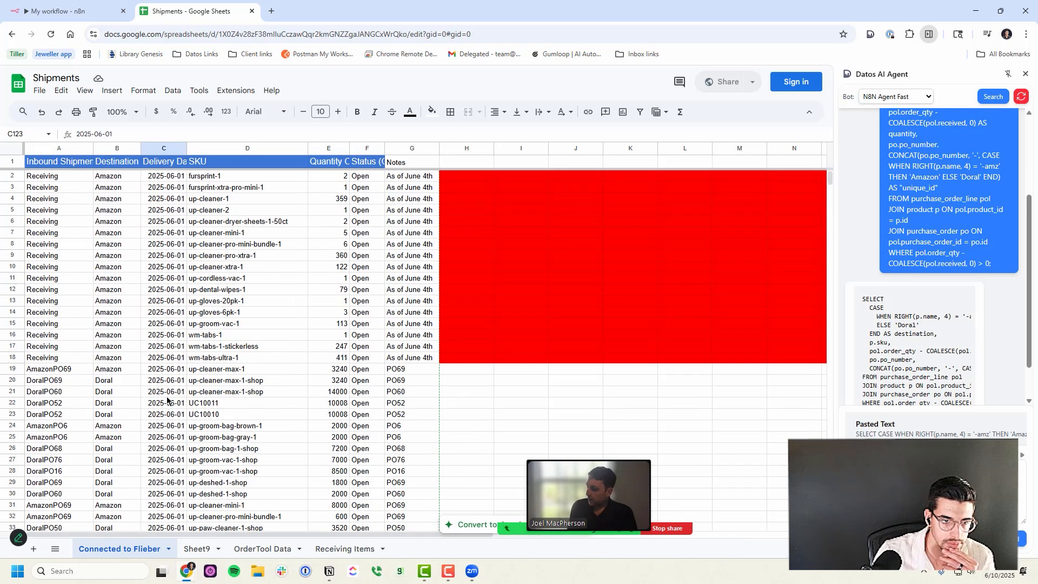
click(363, 550)
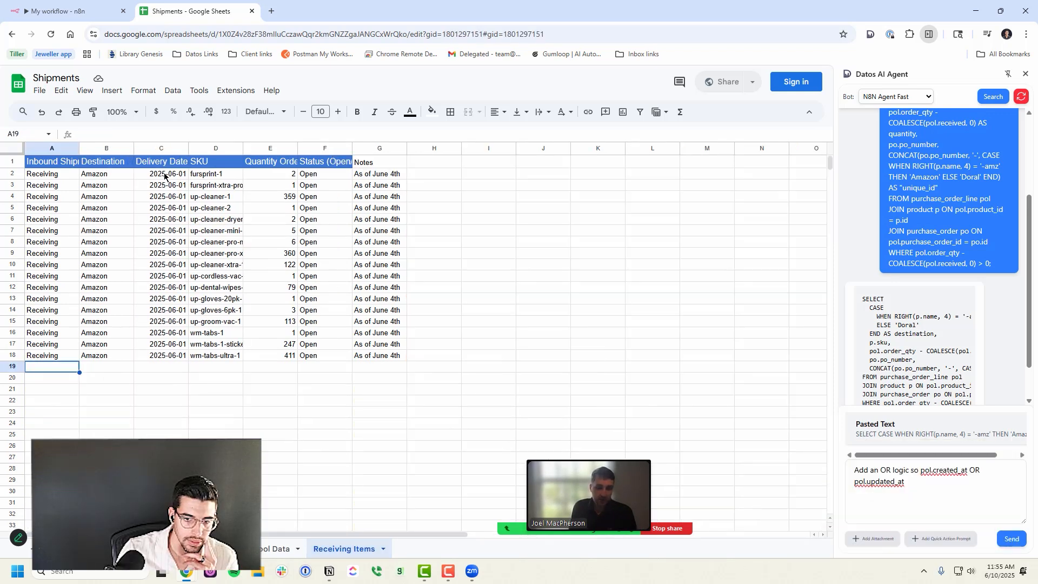
drag(164, 175, 163, 355)
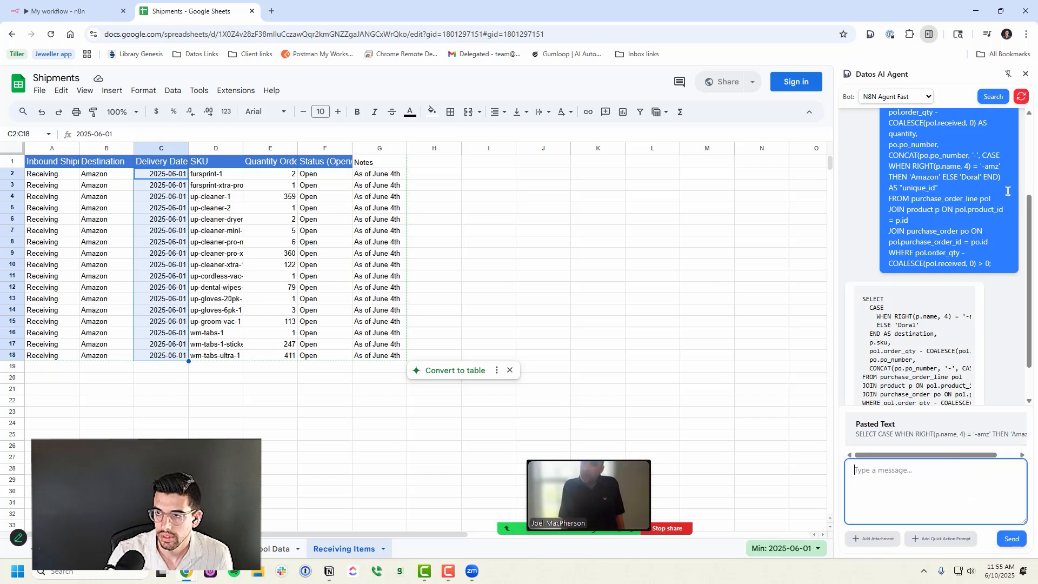
- Start a new AI agent chat and draft a request for a Google Sheets query combining the Receiving Items and OrderTool Data columns
click(1022, 97)
click(912, 474)
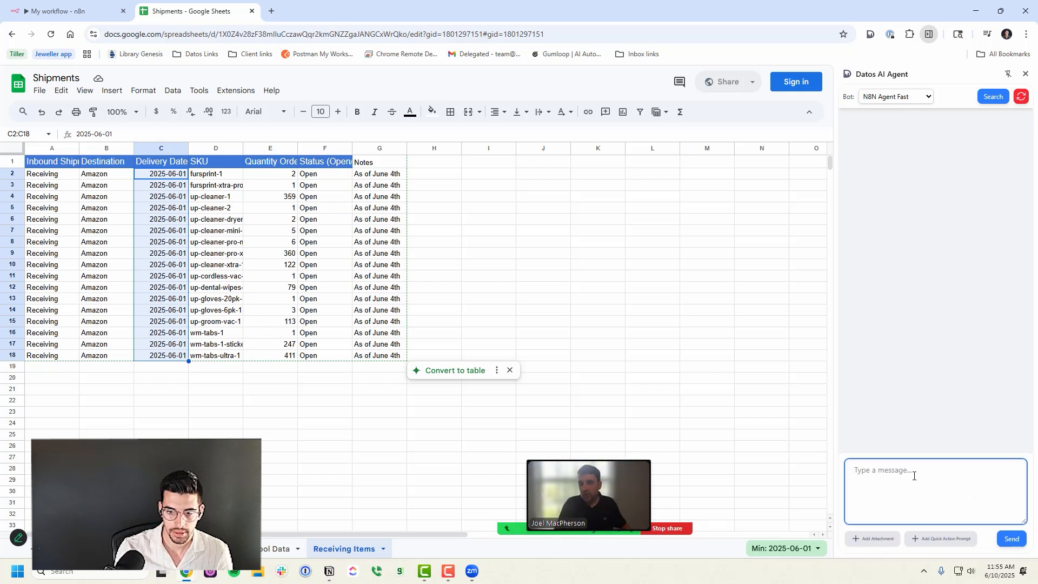
text(I need a google she)
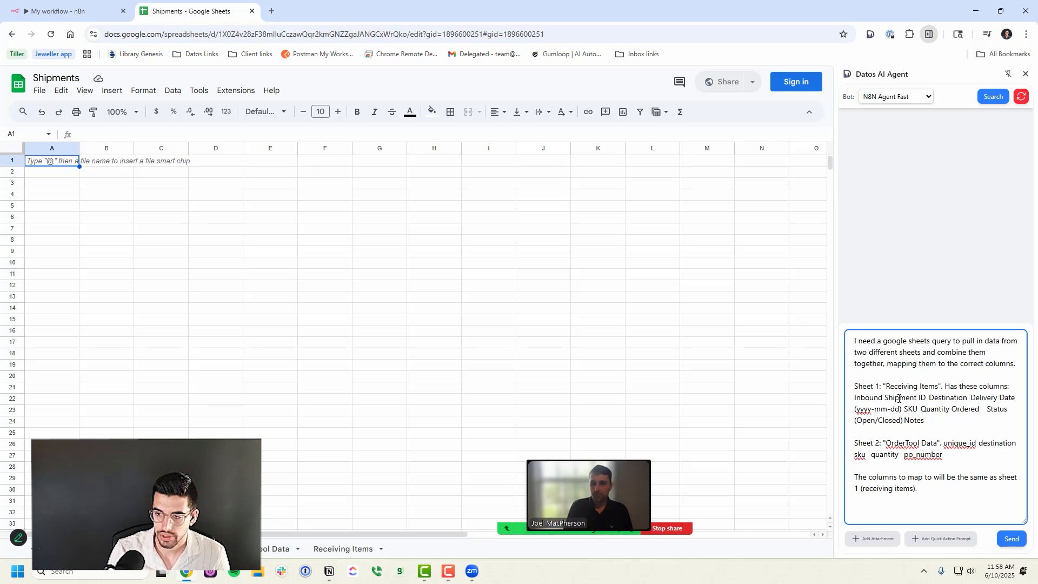
- Add column mappings to the prompt: Inbound Shipment ID = unique_id and Destination = destination, both from sheet 2
click(344, 549)
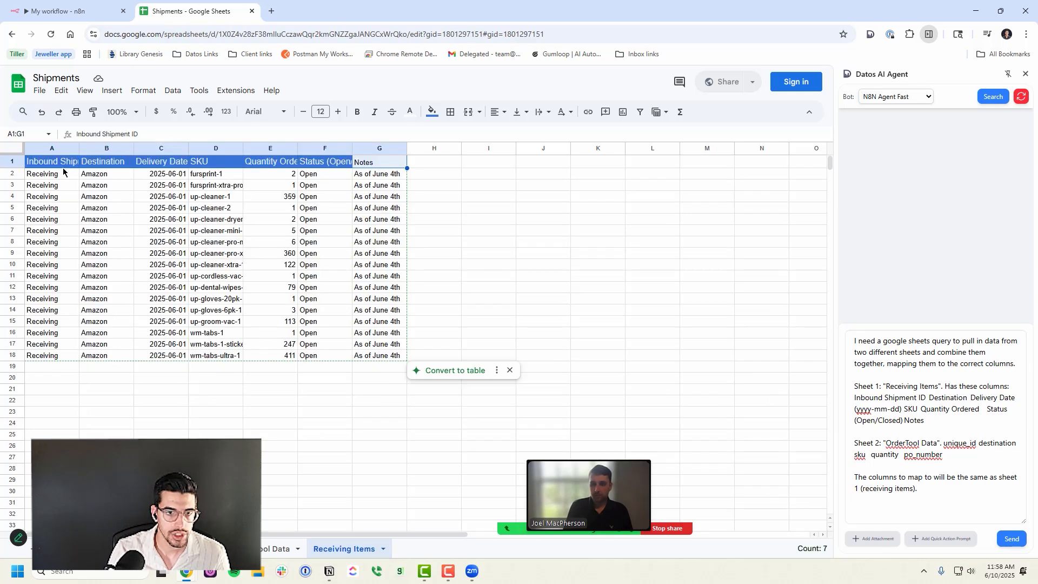
click(942, 489)
key(Return)
key(Return)
text(Inbound Shipment ID = unique_id from sheet 2)
key(Return)
text(D)
text(estination = destination from Sheet 2)
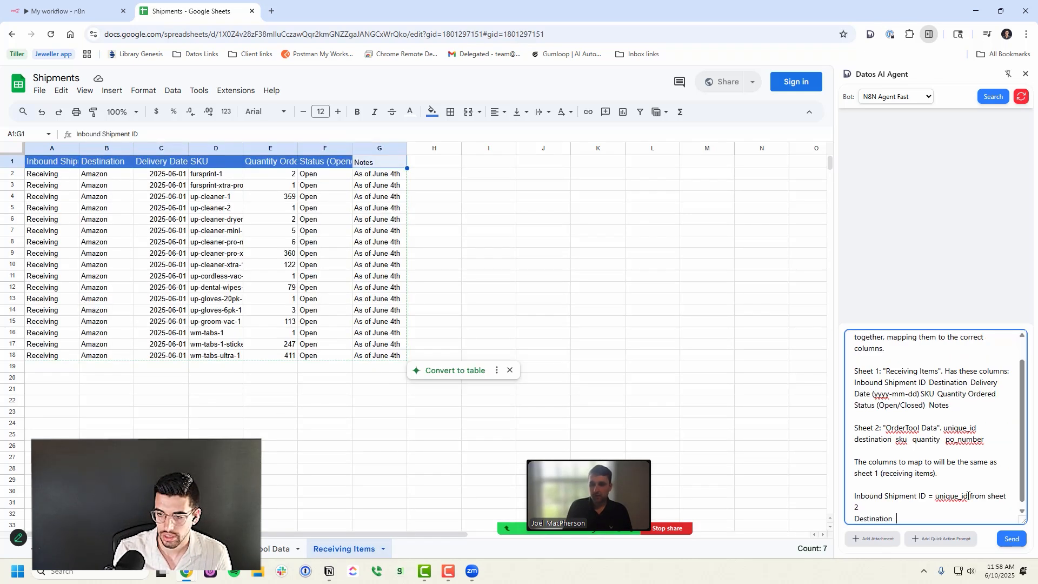
- Add mappings for Delivery Date hardcoded to 2025-06-01 for all records, SKU = sku and Quantity ordered = quantity from sheet 2
key(Return)
text(Delivery Date)
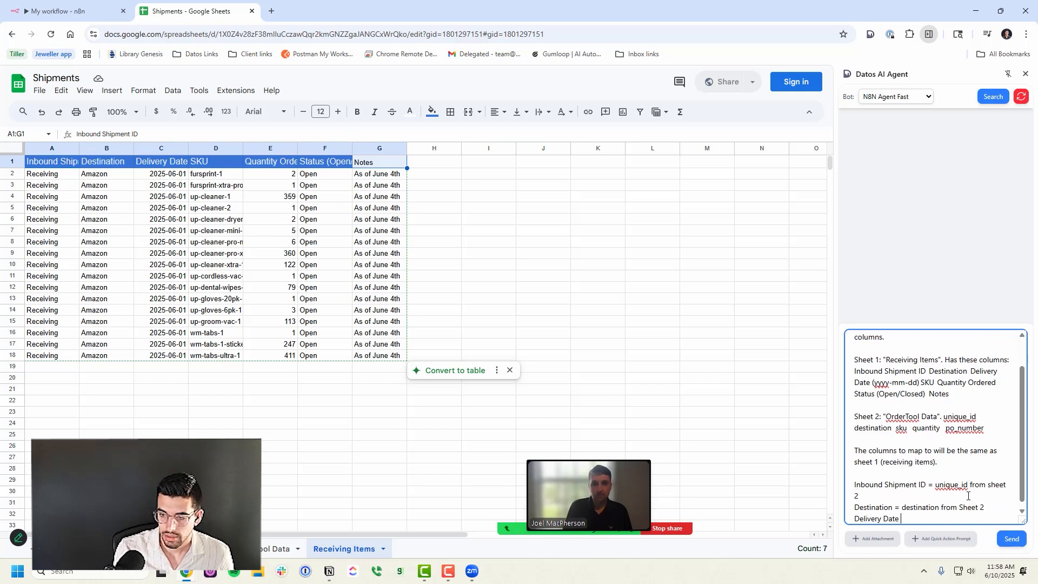
text(= 2025-06-01 for all records, hardcoded)
key(Return)
text(SKU = sku from sheet 2)
key(Return)
text(Quantity ordered = quantity from Sheet 2)
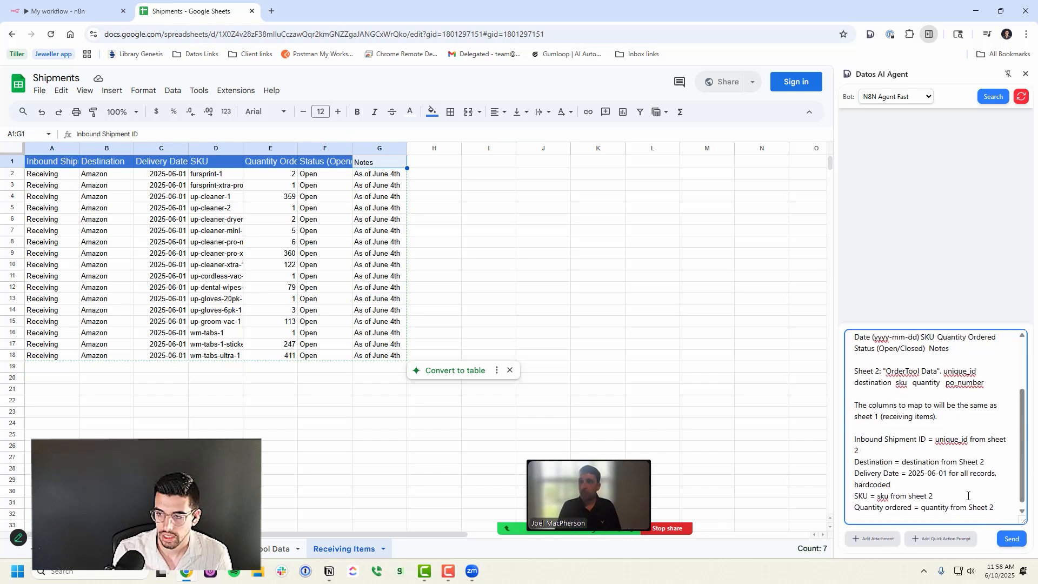
- Complete the prompt with Notes = po_number from sheet 2 and Status = Open hardcoded for all items, and send it
key(Return)
text(Notes = po_number from sheet 2)
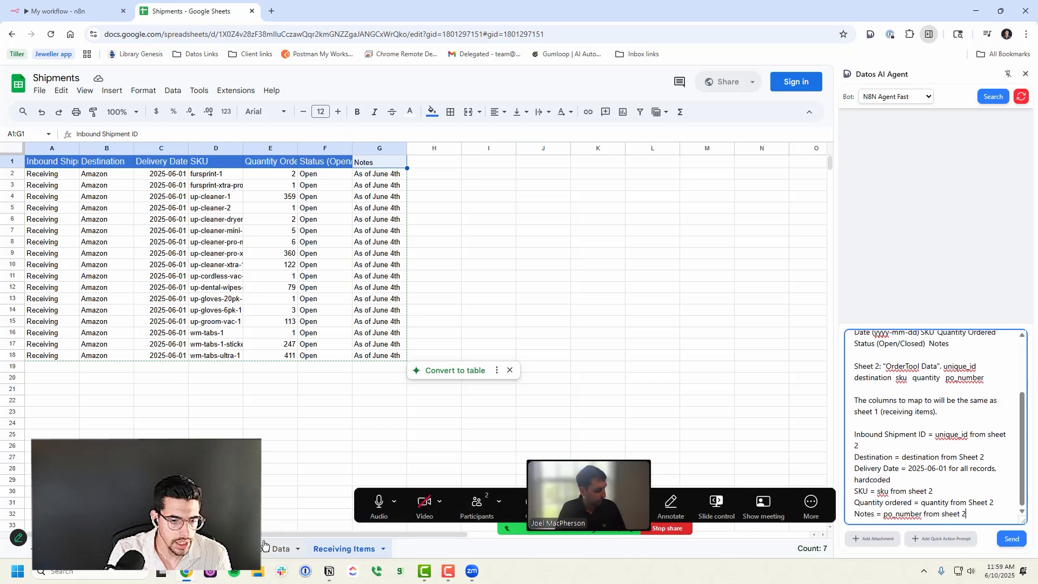
click(119, 549)
scroll(320, 433, down, 1)
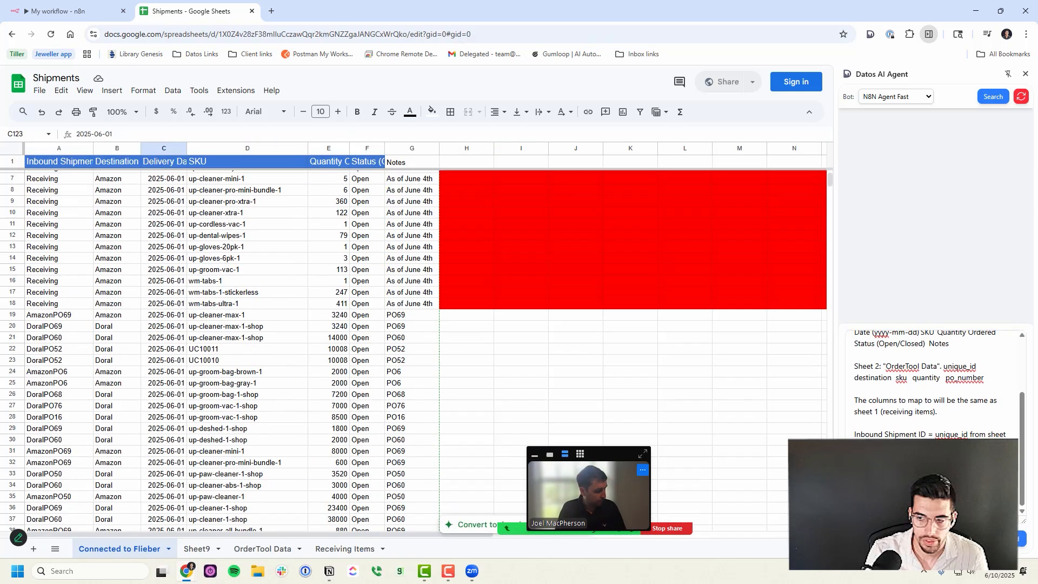
click(1020, 539)
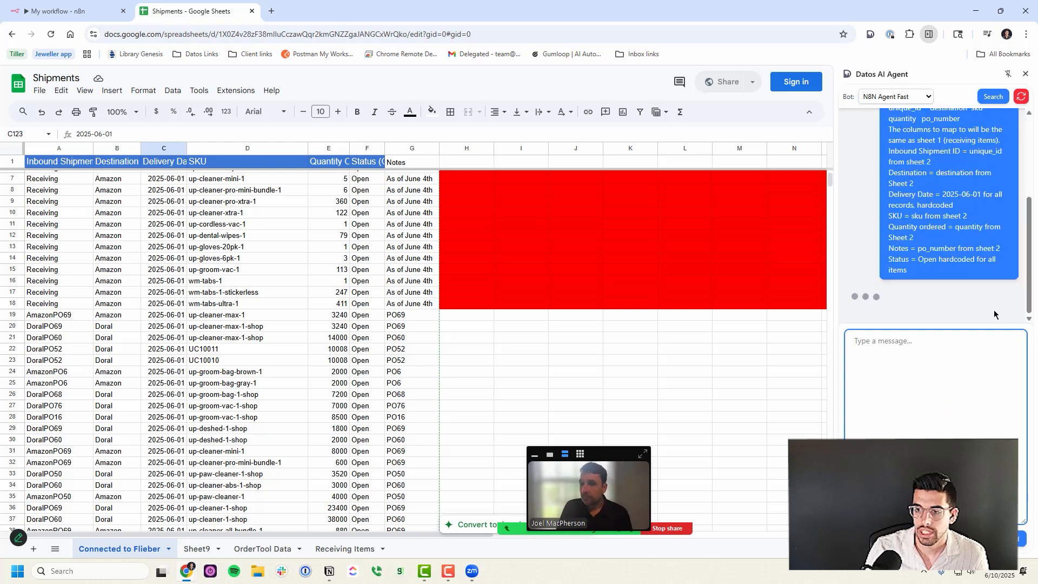
- Examine the query output in Sheet9 from the first rows down past the last purchase order
click(198, 549)
scroll(124, 179, down, 5)
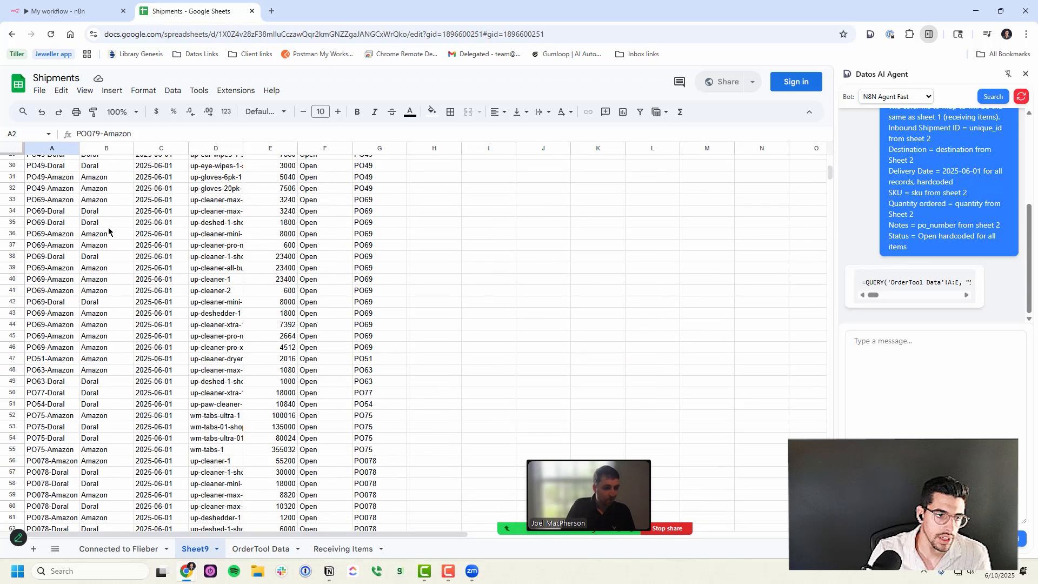
scroll(108, 231, up, 10)
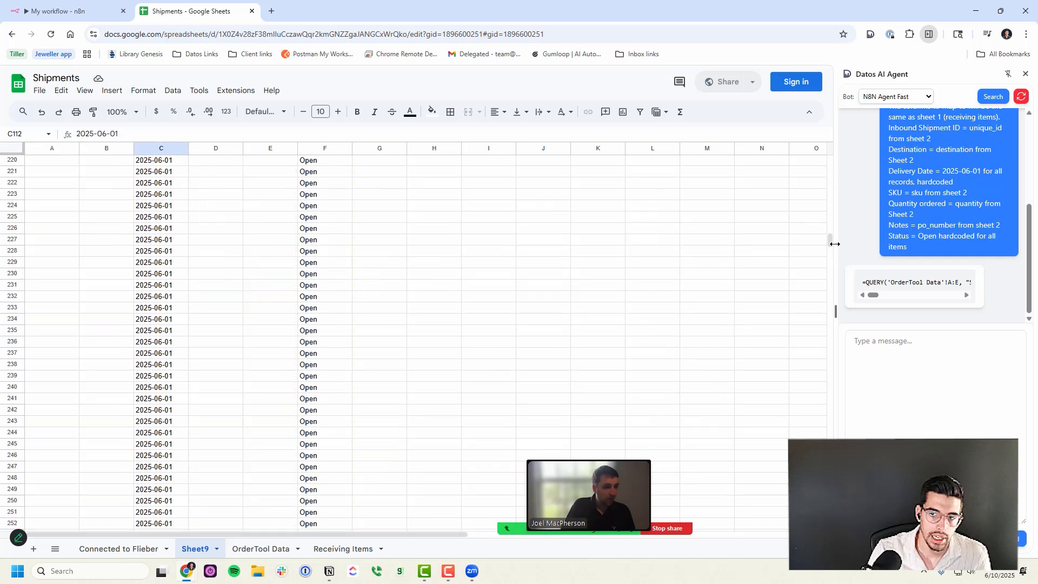
drag(830, 241, 841, 125)
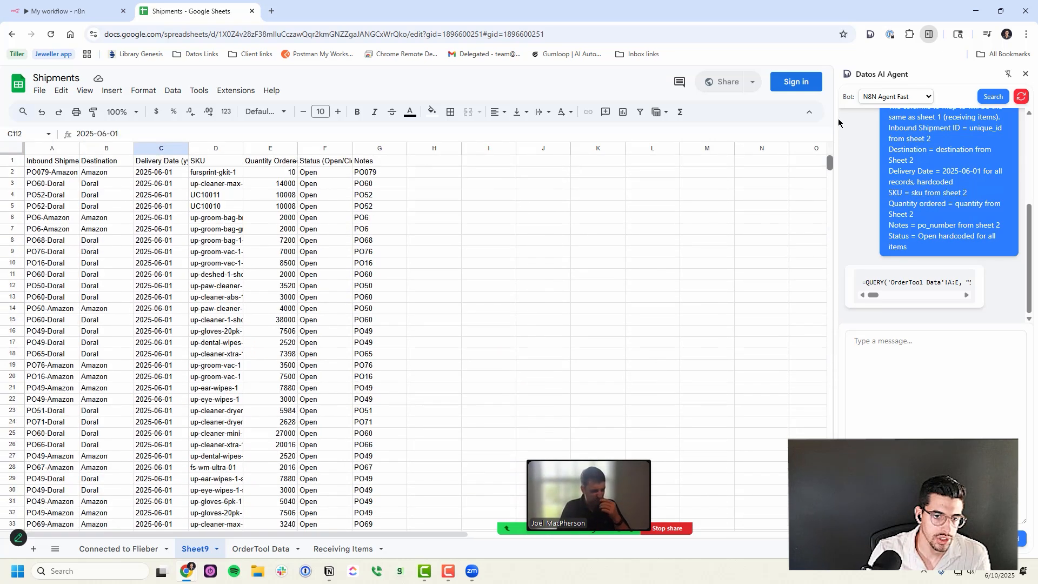
click(107, 170)
click(108, 196)
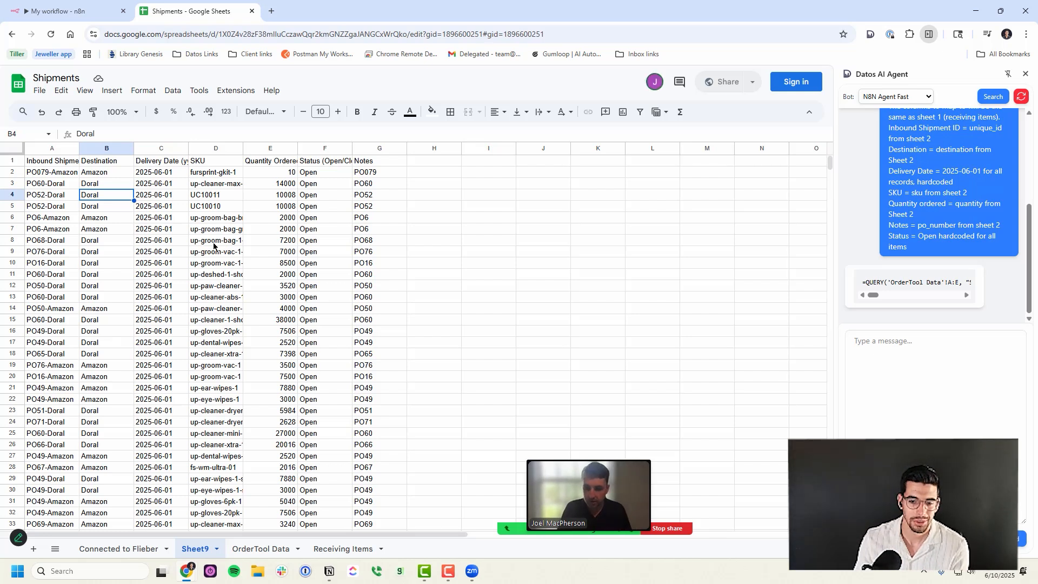
key(Right)
key(Up)
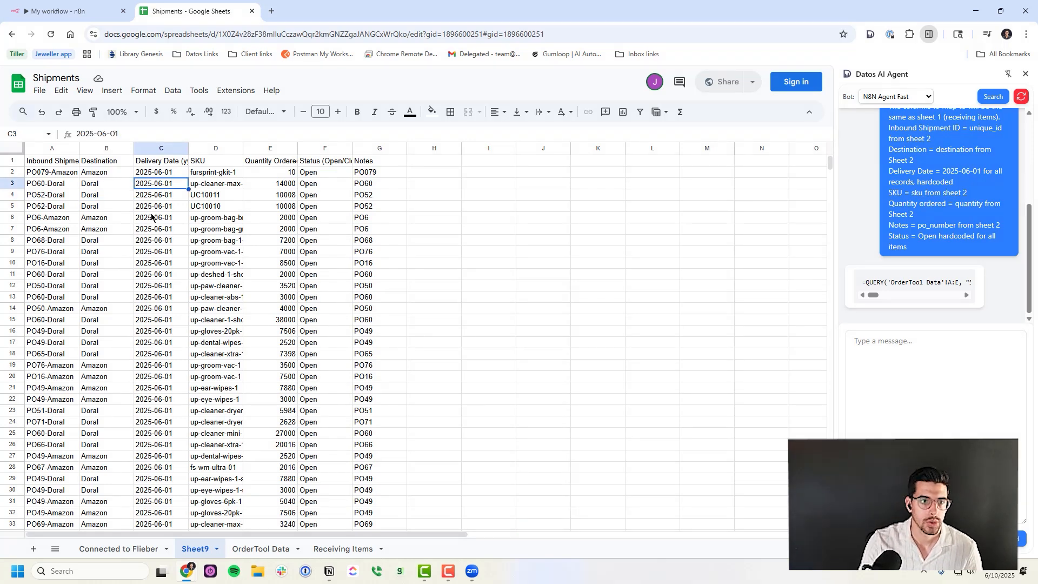
click(111, 172)
scroll(172, 196, down, 20)
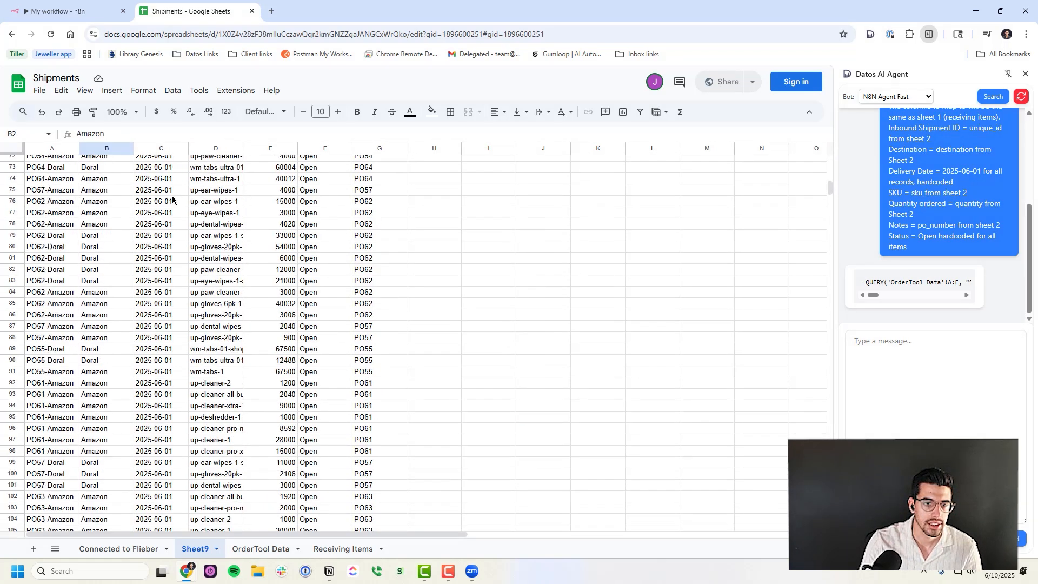
click(135, 286)
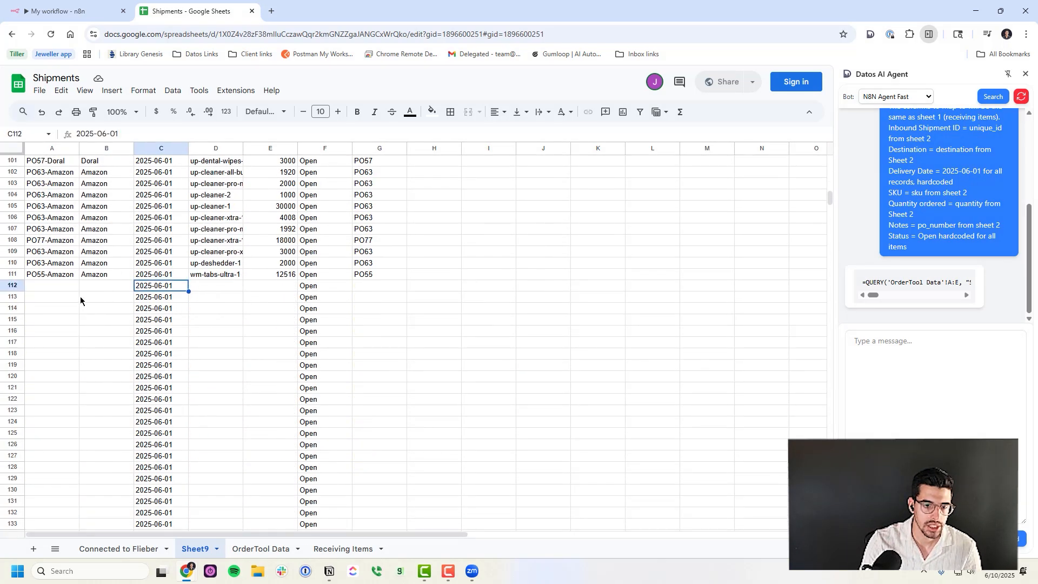
- Compare Receiving Items and the end of OrderTool Data with the Sheet9 output, checking columns C to F from row 112 down
click(343, 549)
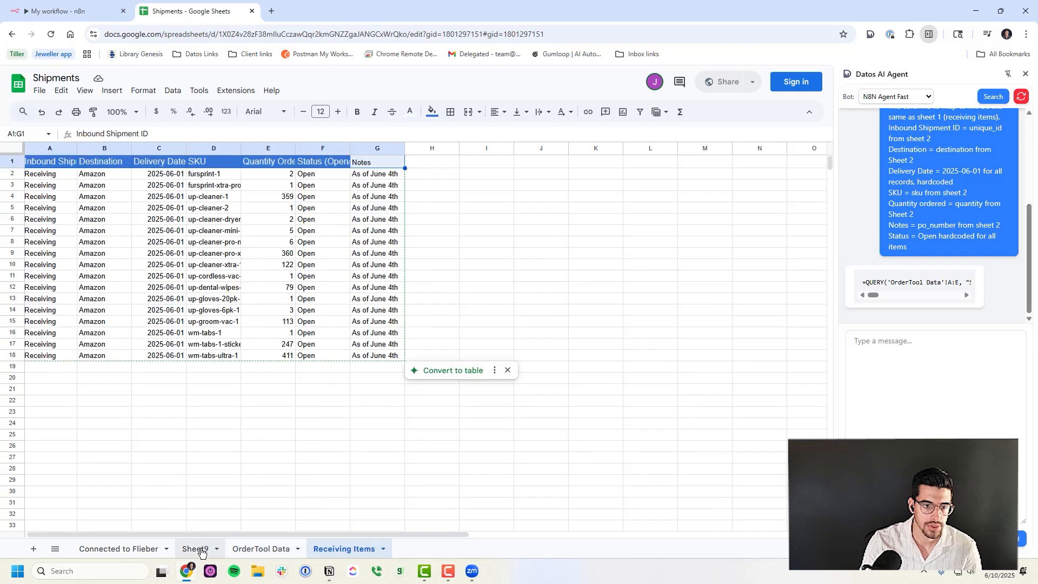
click(189, 549)
click(261, 549)
scroll(112, 463, down, 17)
scroll(113, 463, down, 3)
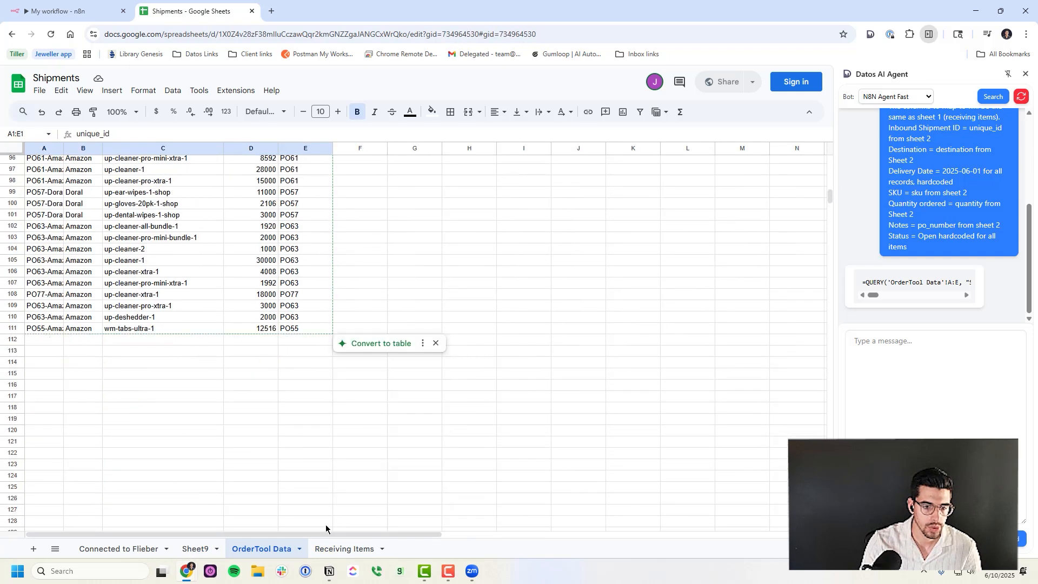
click(203, 548)
mouse_move(829, 197)
mouse_down()
mouse_move(816, 344)
mouse_move(818, 519)
mouse_move(836, 202)
mouse_up()
drag(161, 208, 326, 475)
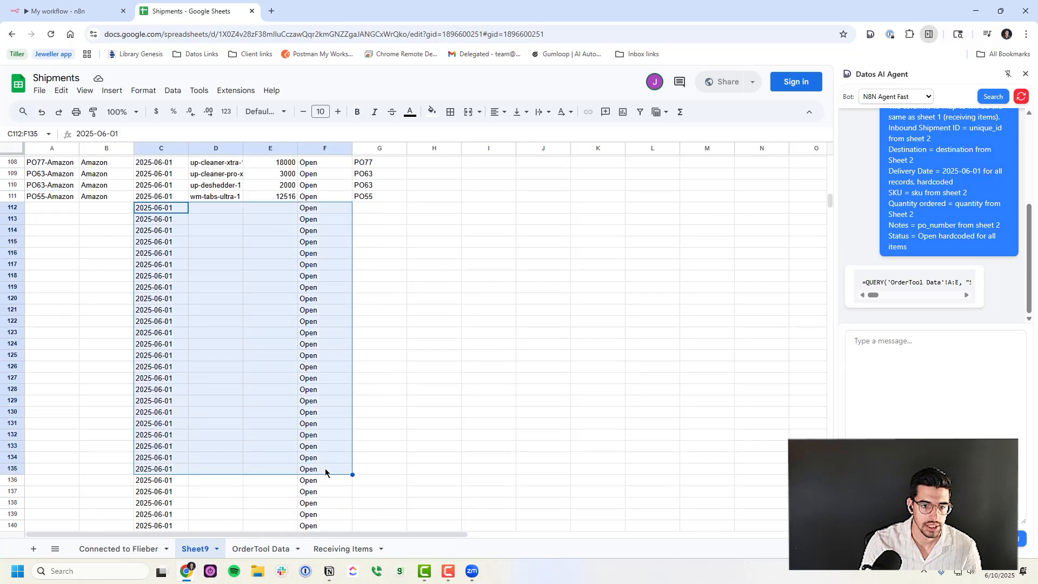
click(324, 435)
drag(830, 202, 818, 149)
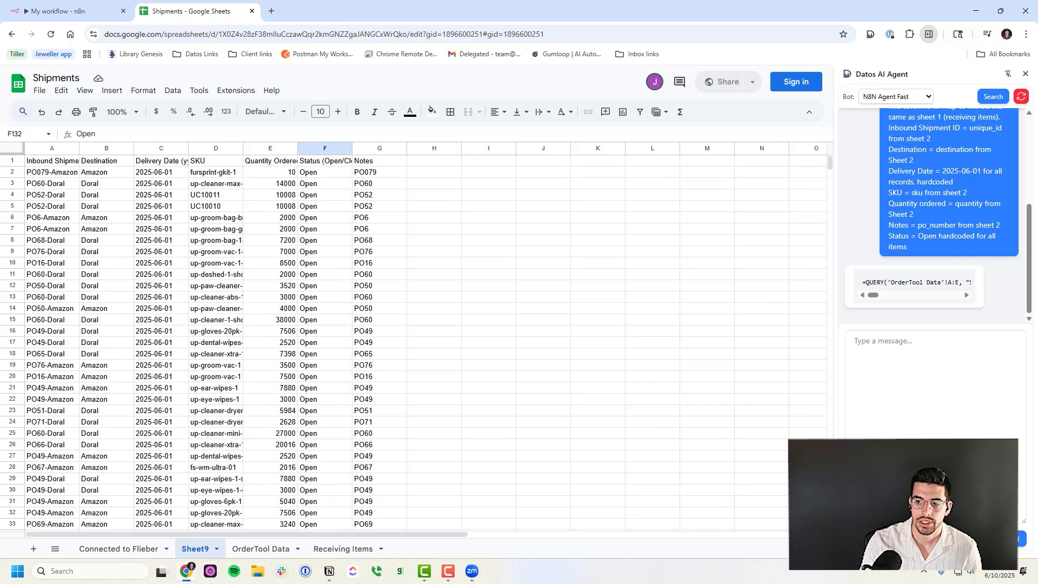
- Write a follow-up message to the AI agent describing the problem with the query
click(928, 386)
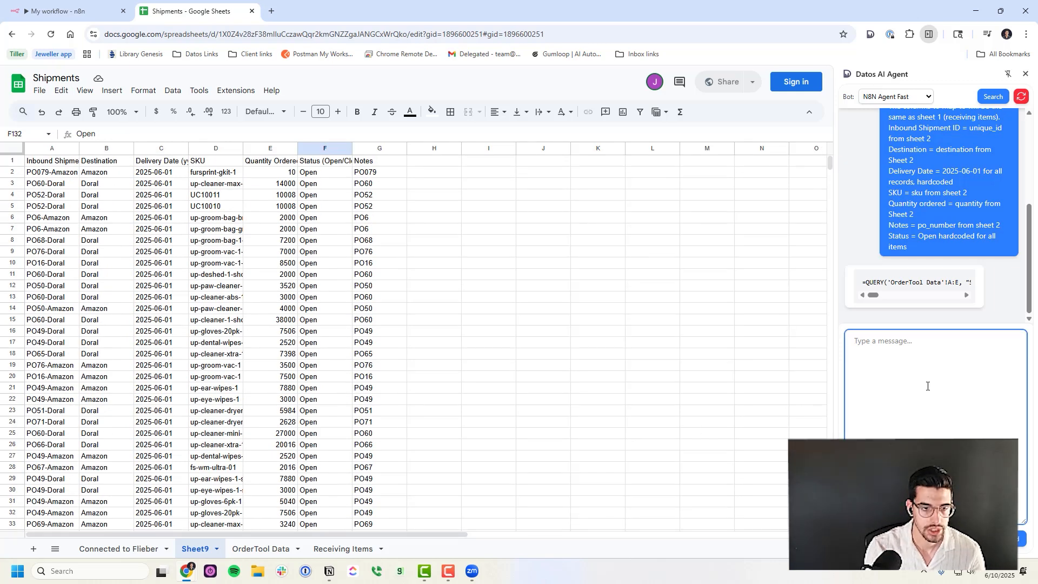
text(The query is mis)
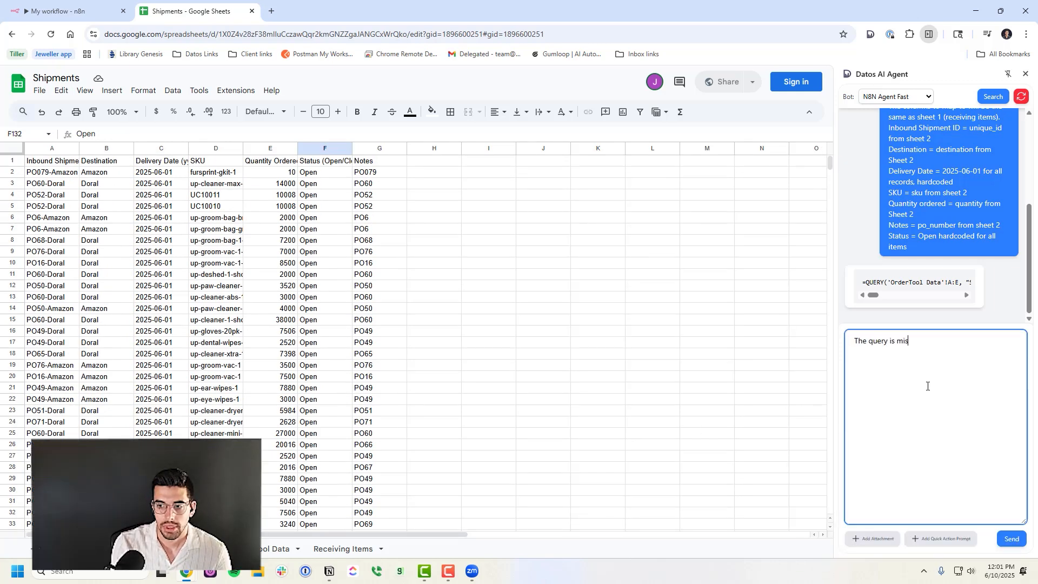
- Tell the AI agent the query is missing the "Receiving Items" entries, and report the stray header with a pasted screenshot of the sheet
text(sing the items from "Receiving Items". Those have mat)
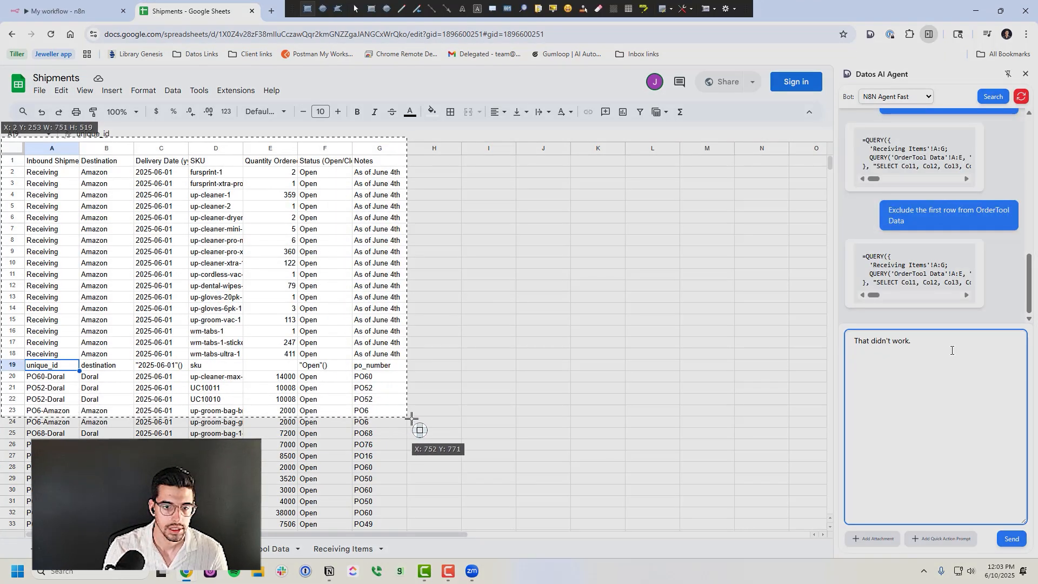
key(super+shift+s)
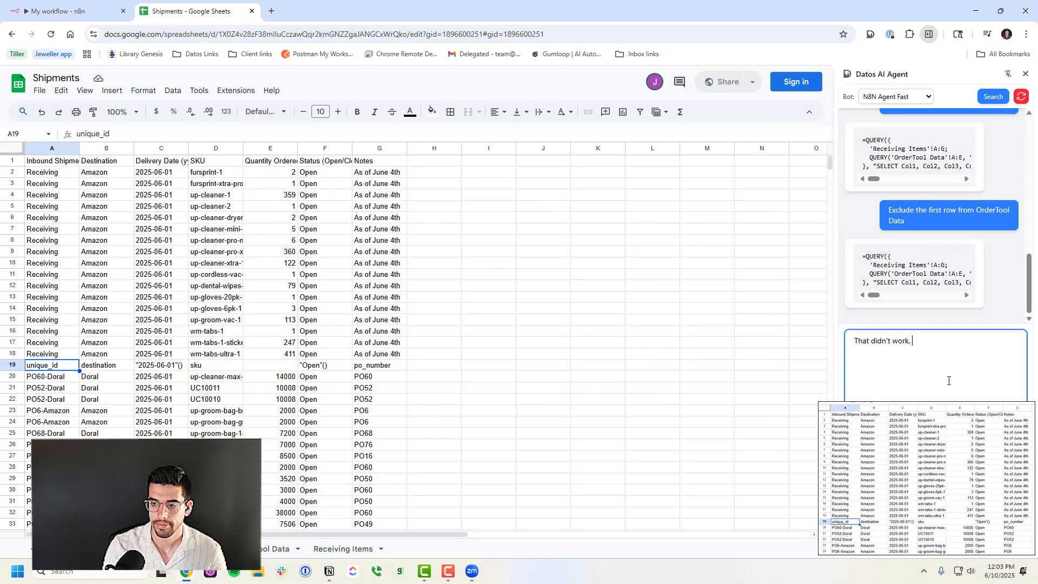
key(ctrl+v)
text(I'm seeing the hea)
text(der)
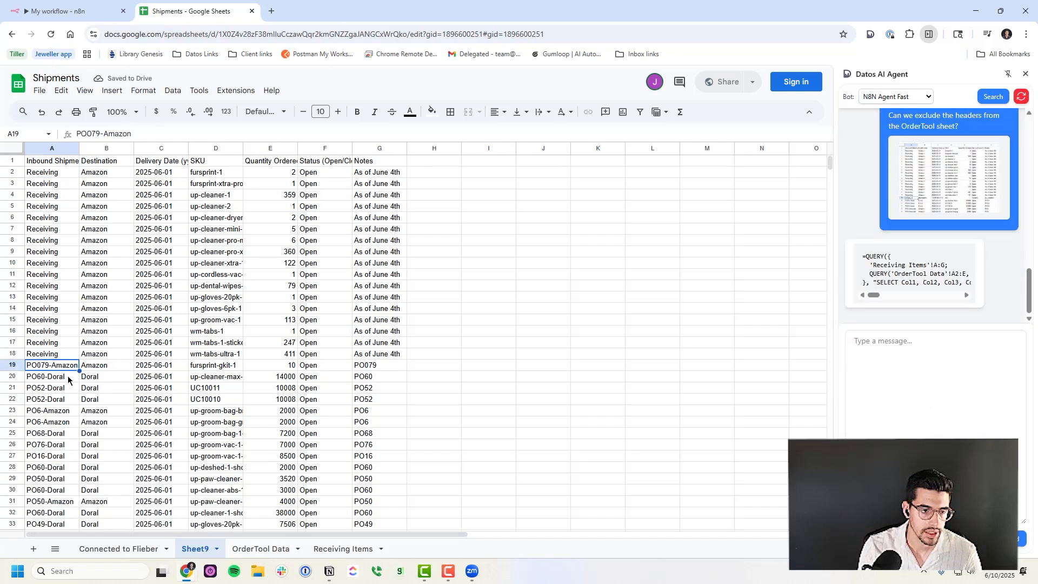
- Check the purchase order rows A19 to A128 in the combined query against the OrderTool Data sheet
scroll(68, 380, down, 20)
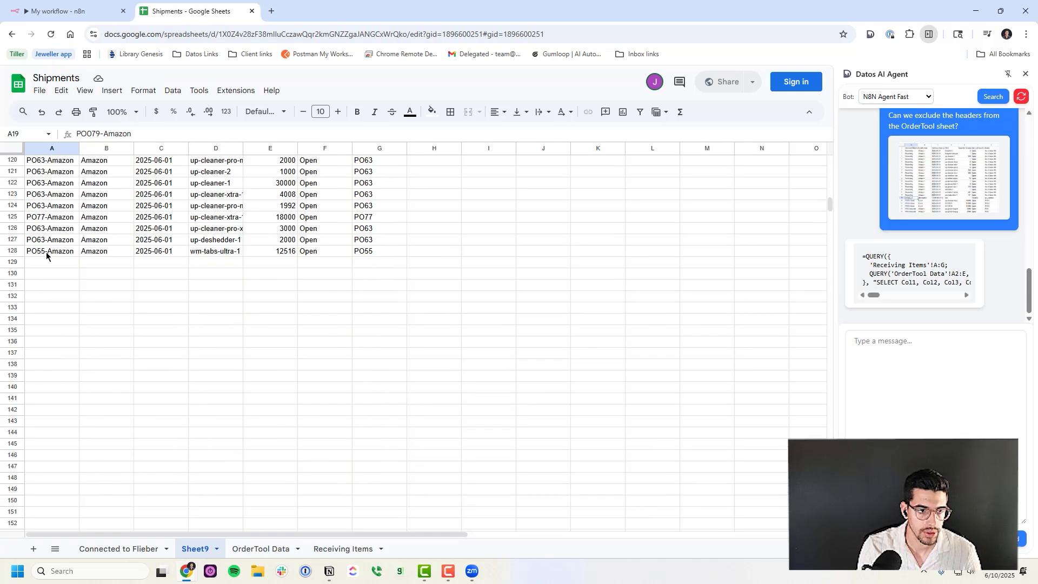
shift+click(47, 252)
scroll(90, 280, up, 5)
click(231, 549)
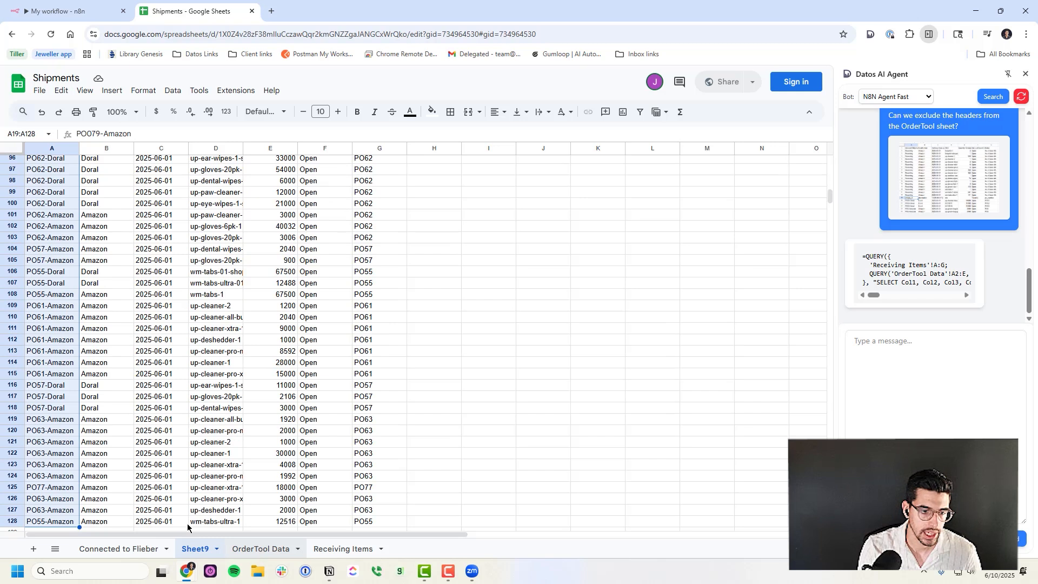
click(41, 329)
click(194, 549)
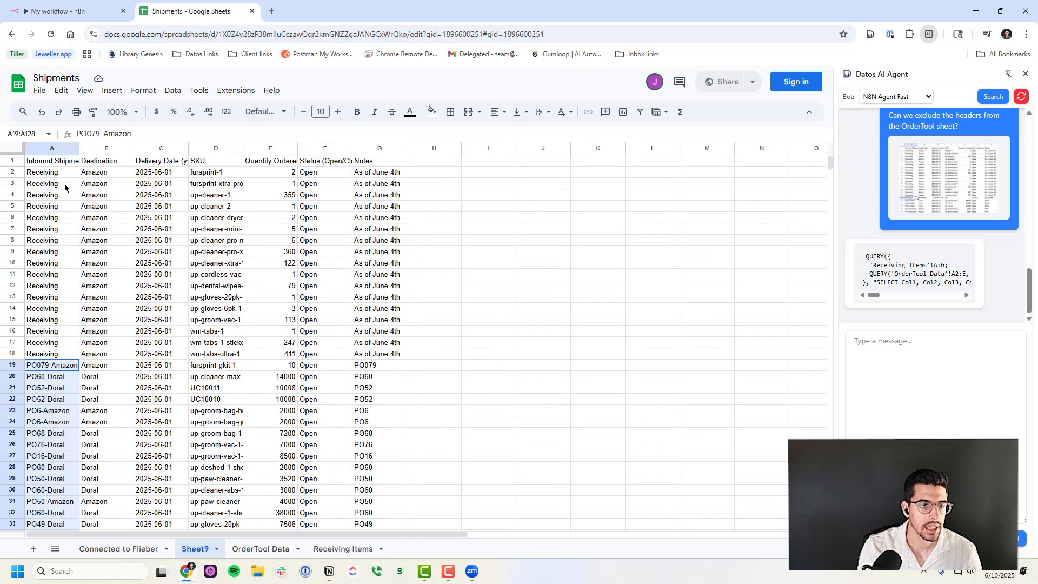
- Check the receiving rows A2 to A18 in the combined query against the Receiving Items sheet
click(50, 173)
shift+click(55, 357)
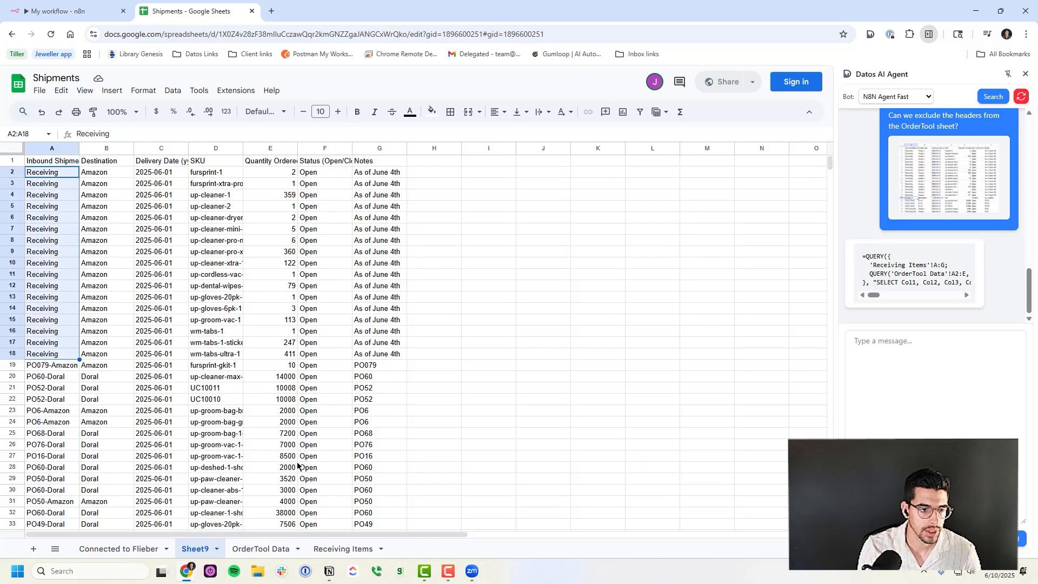
click(344, 549)
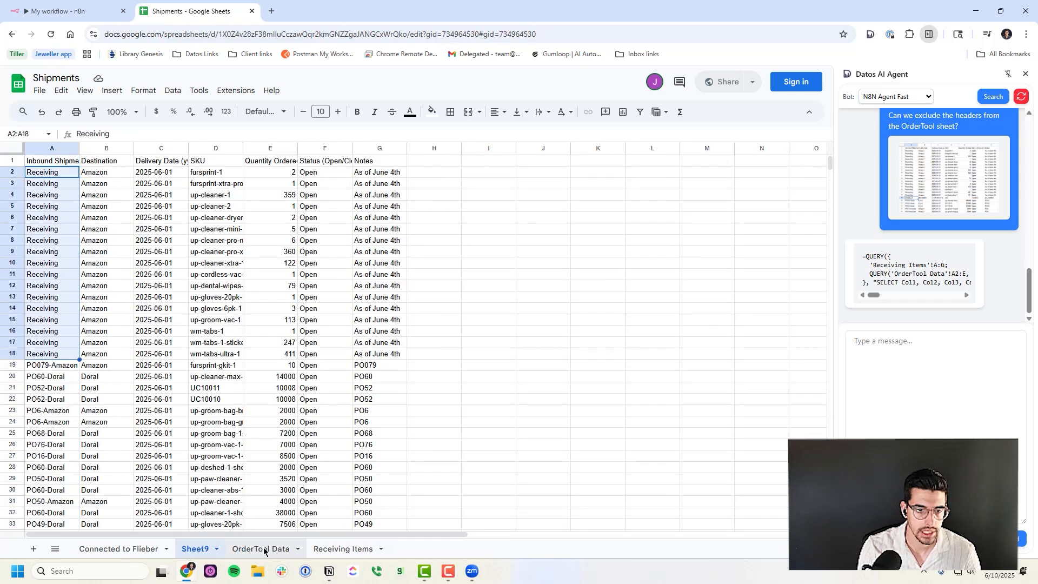
click(116, 436)
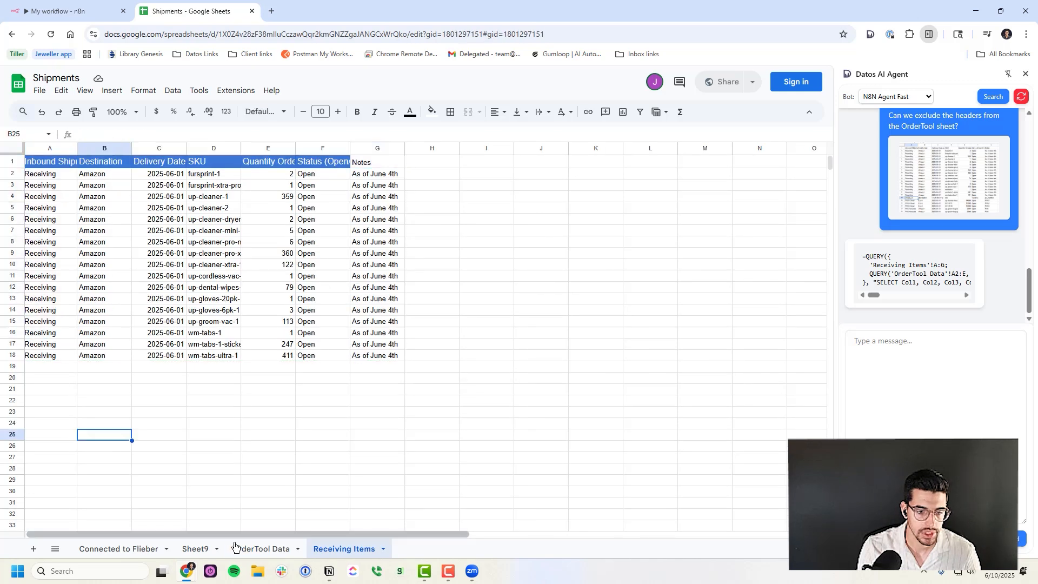
click(195, 549)
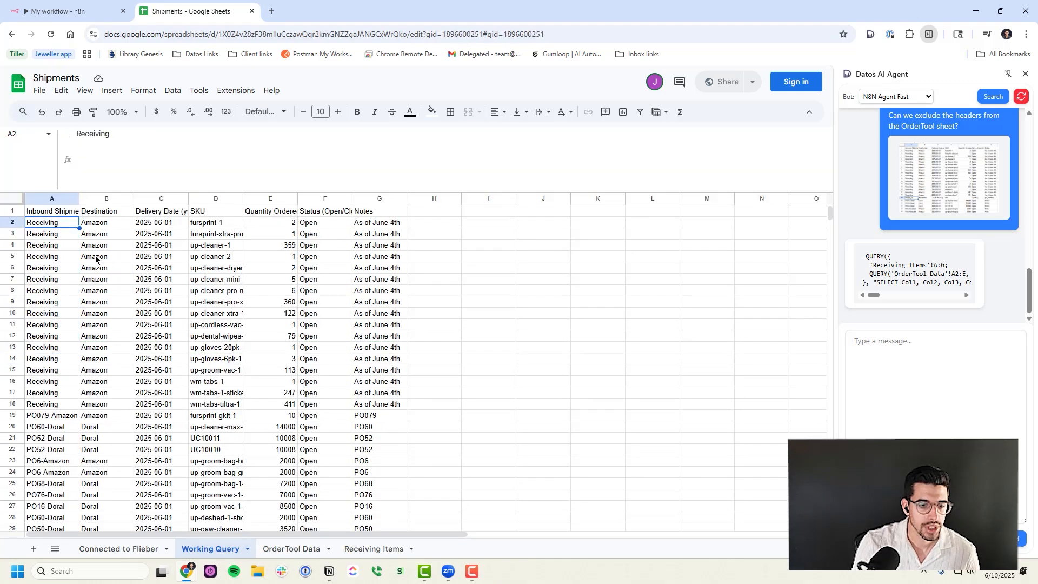
- Switch to the n8n workflow and tick the unique ID, marking completed and filter SQL query tasks in the sticky note
click(73, 11)
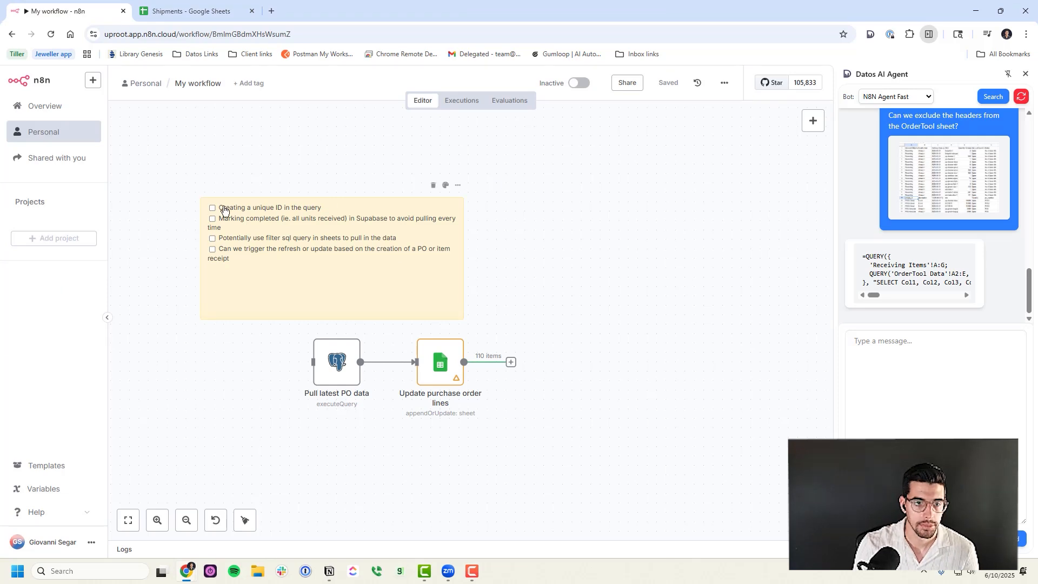
scroll(215, 211, up, 2)
drag(272, 178, 233, 172)
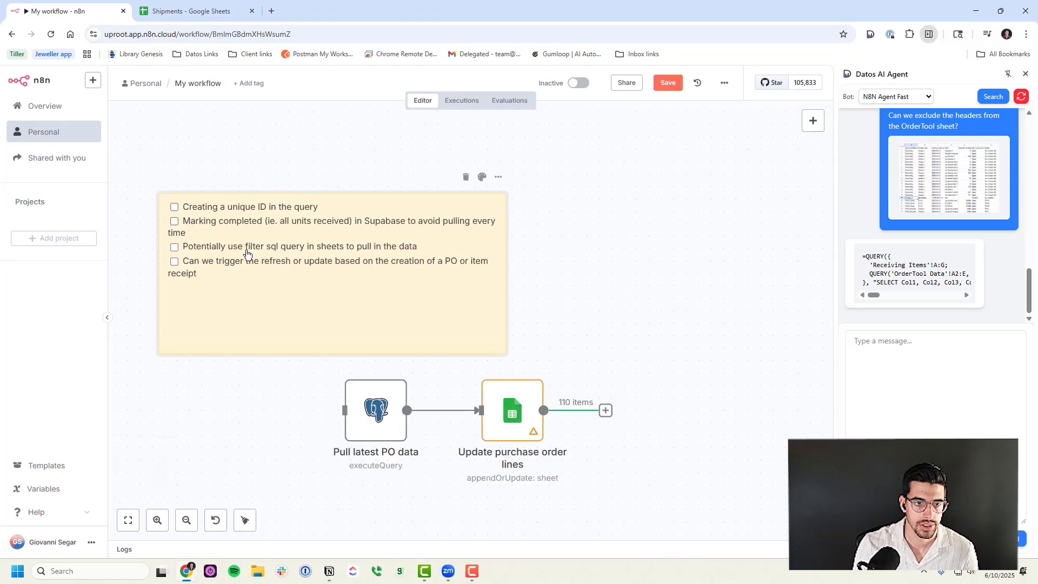
click(173, 210)
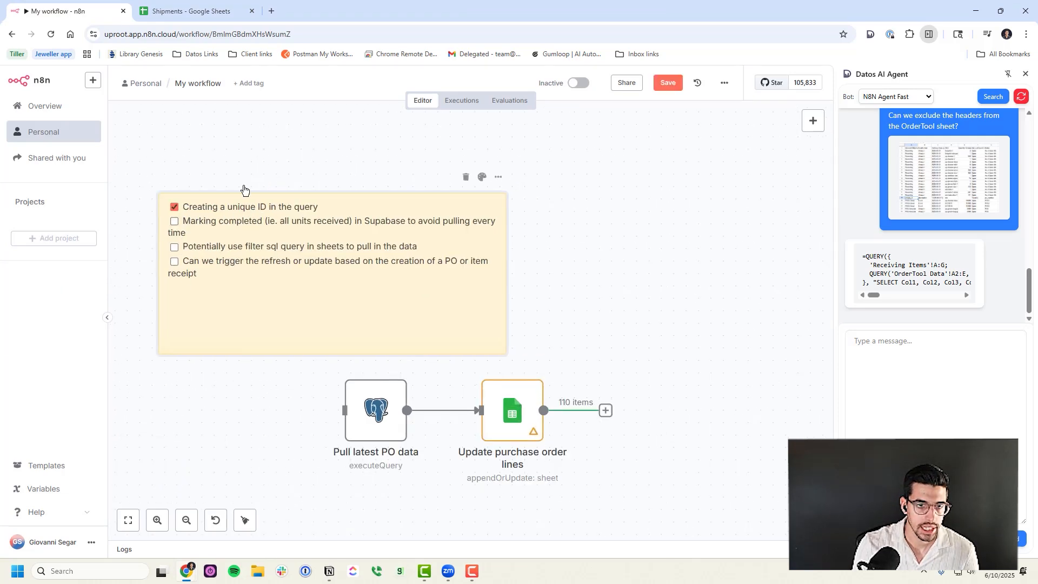
click(174, 221)
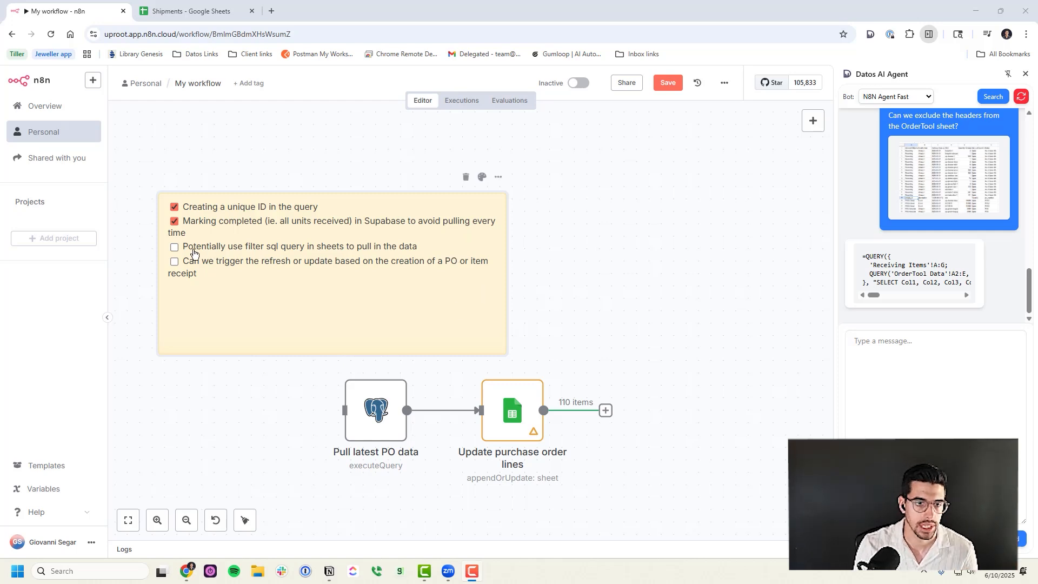
click(174, 247)
- Examine the Working Query, OrderTool Data and Receiving Items sheets in the Shipments spreadsheet, and return to the n8n workflow
key(ctrl+Tab)
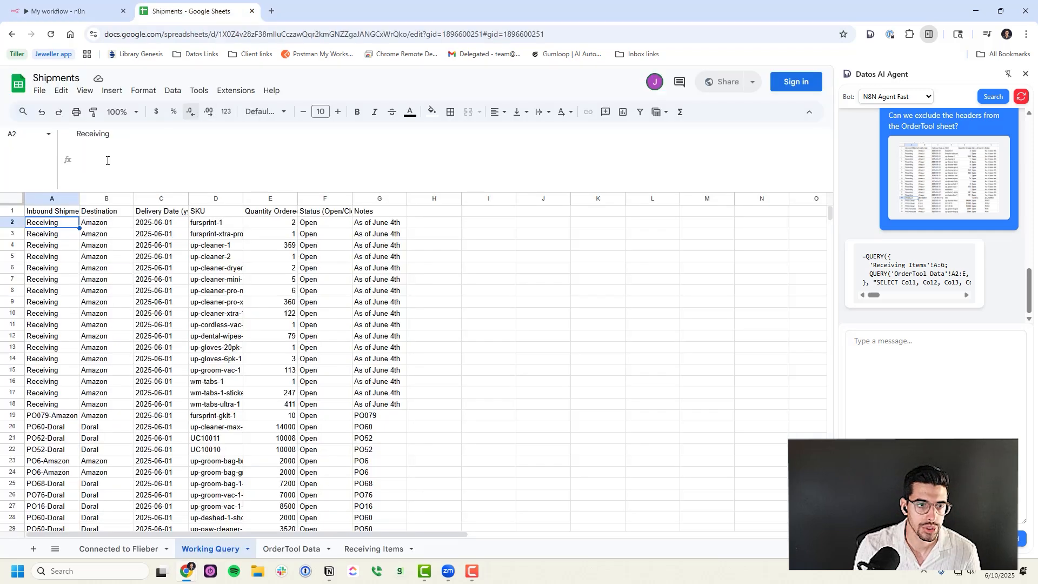
click(81, 12)
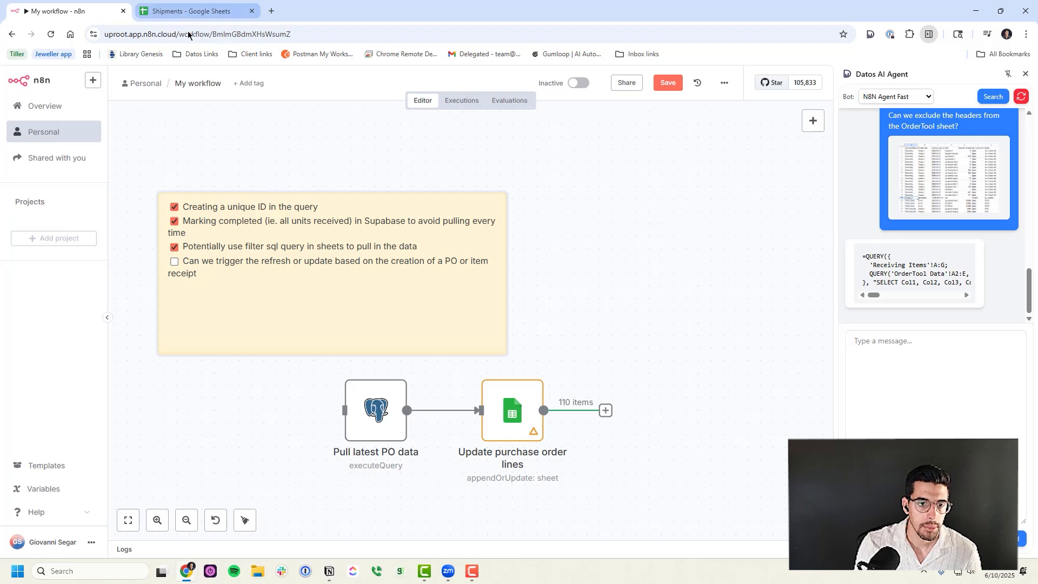
click(195, 11)
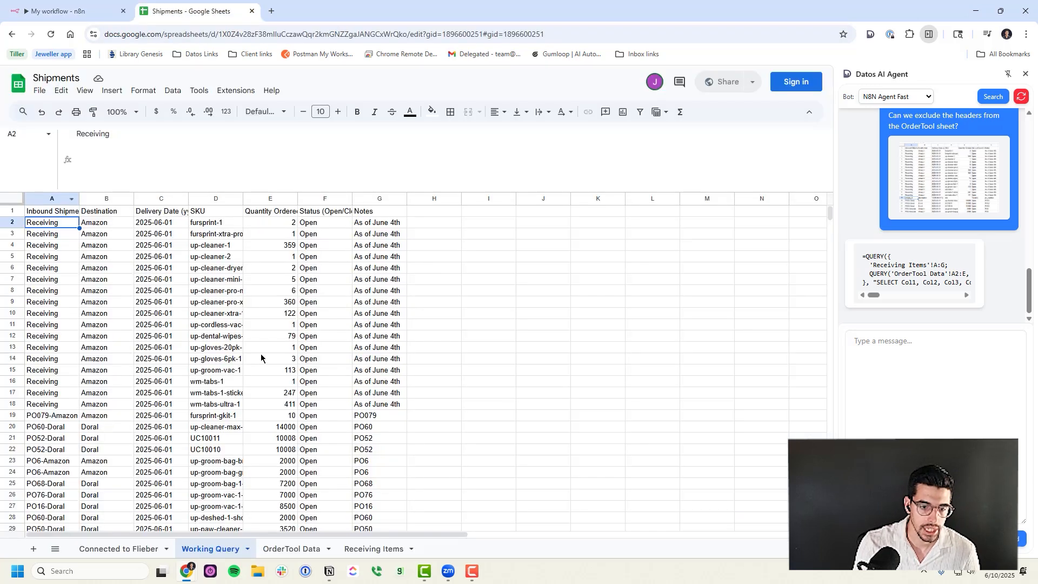
click(292, 549)
scroll(114, 291, up, 20)
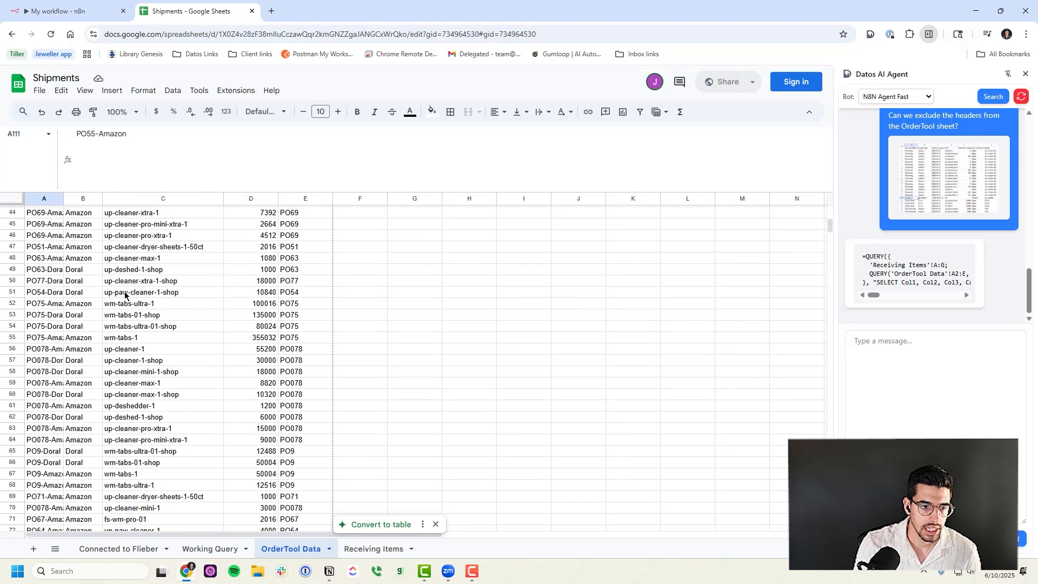
drag(44, 226, 305, 302)
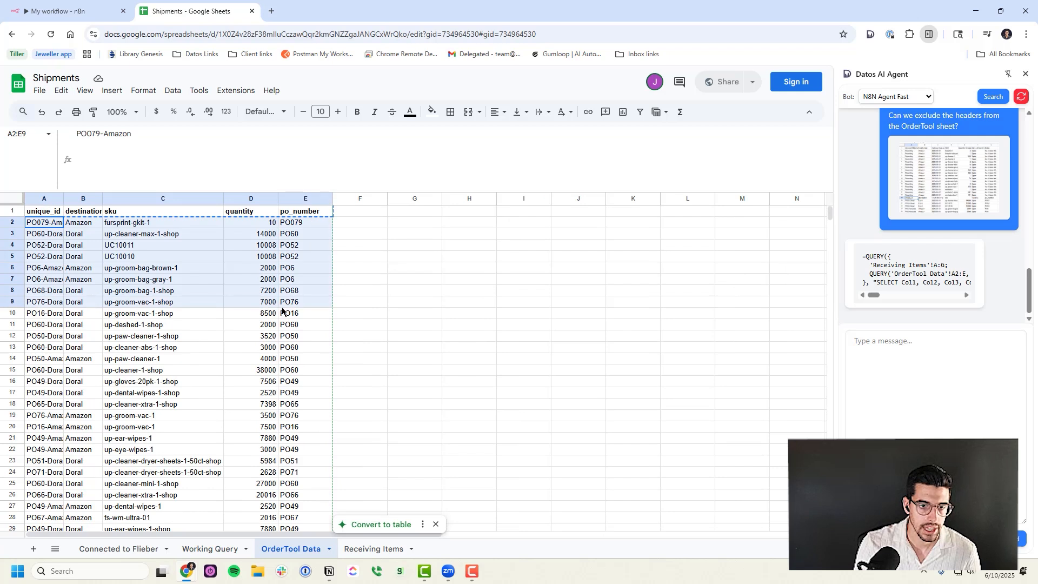
scroll(311, 433, down, 17)
click(350, 549)
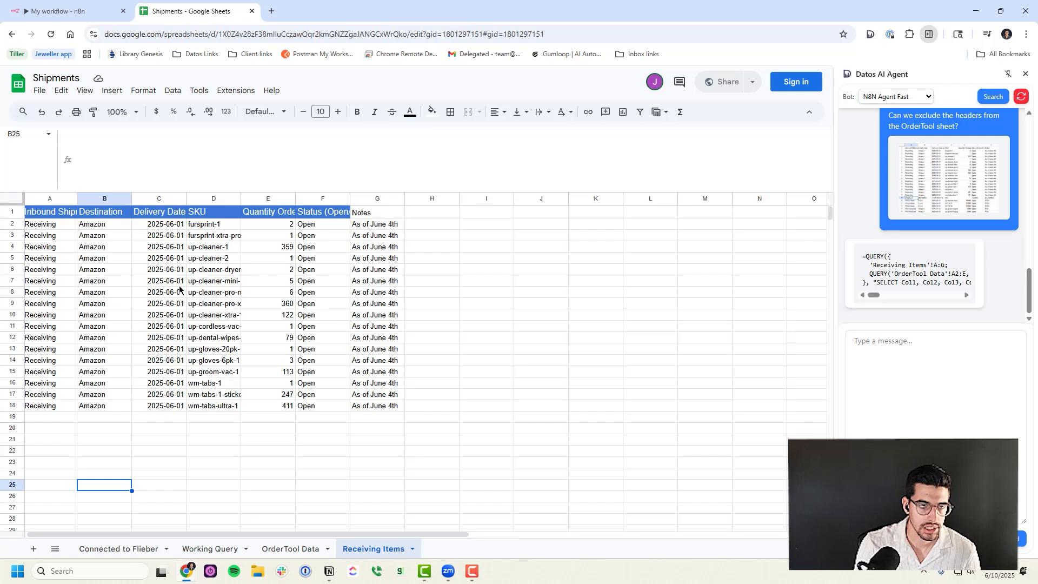
click(64, 11)
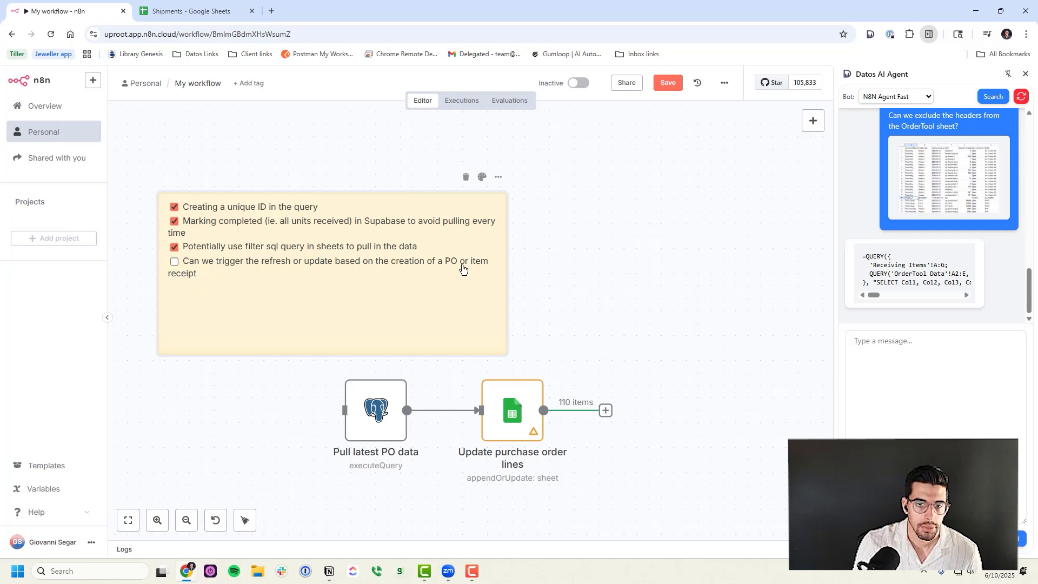
- Tick the sticky note's task about triggering the refresh on PO or item receipt creation, and delete the note
click(174, 263)
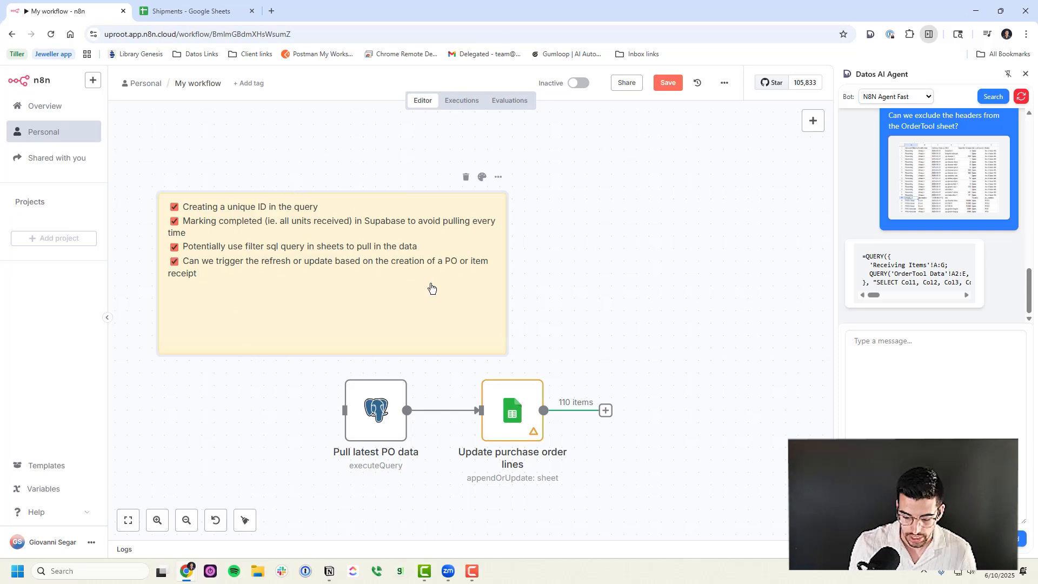
key(Delete)
- Close the AI agent side panel and add a Schedule Trigger node ahead of the Pull latest PO data node
drag(486, 299, 464, 187)
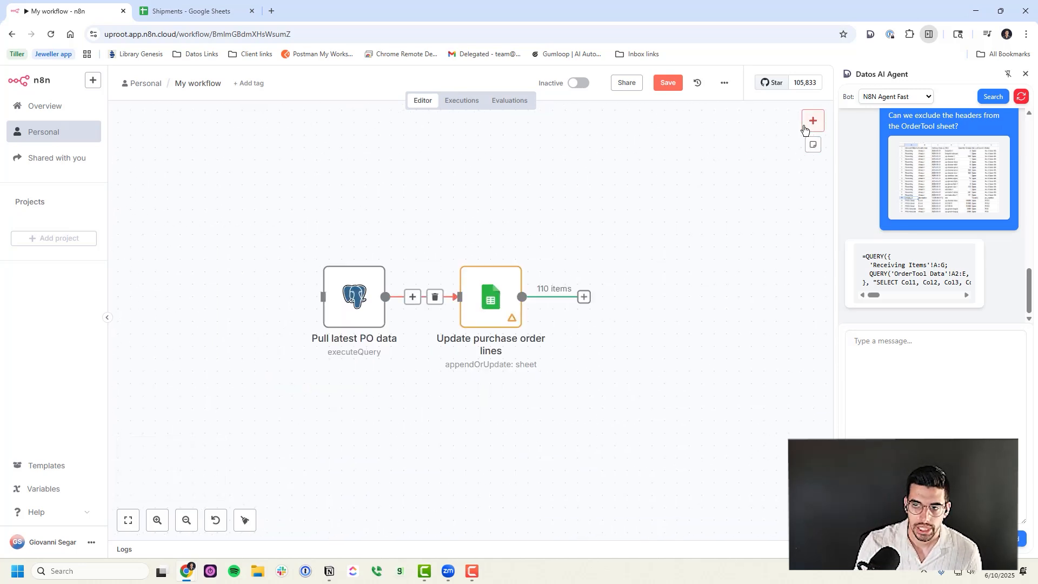
click(813, 120)
text(sche)
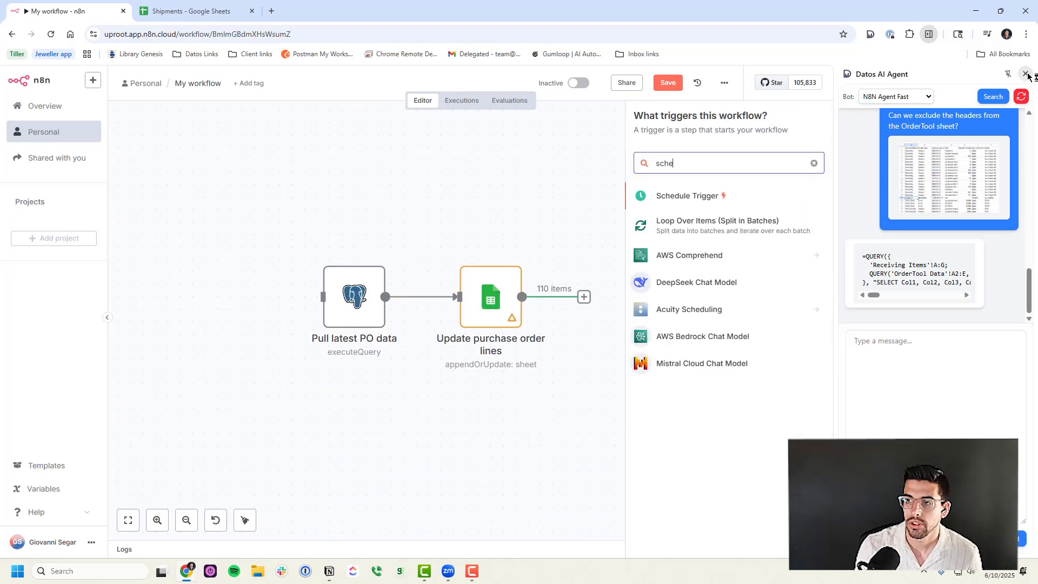
click(1026, 74)
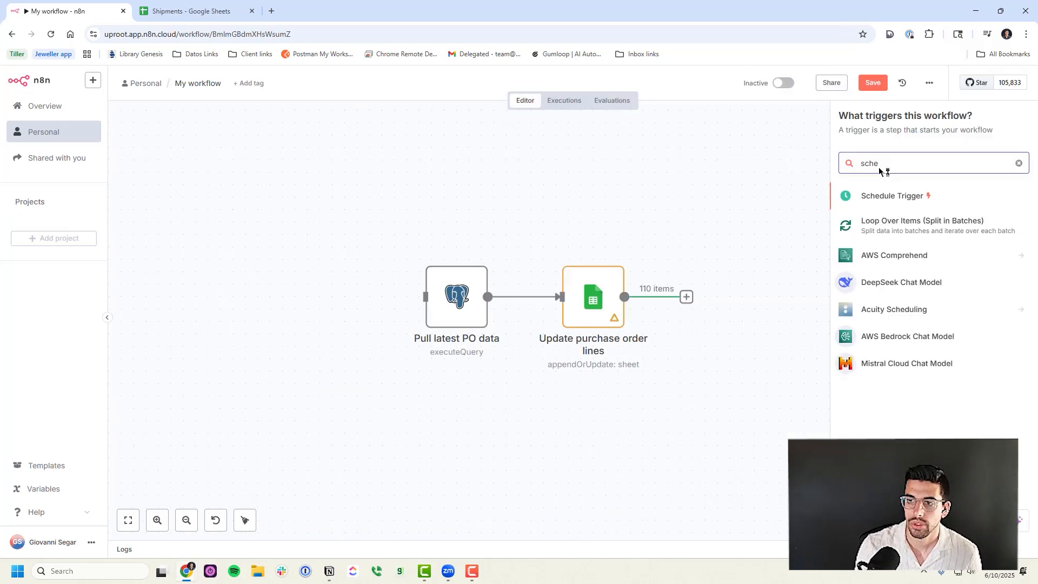
click(914, 199)
click(594, 90)
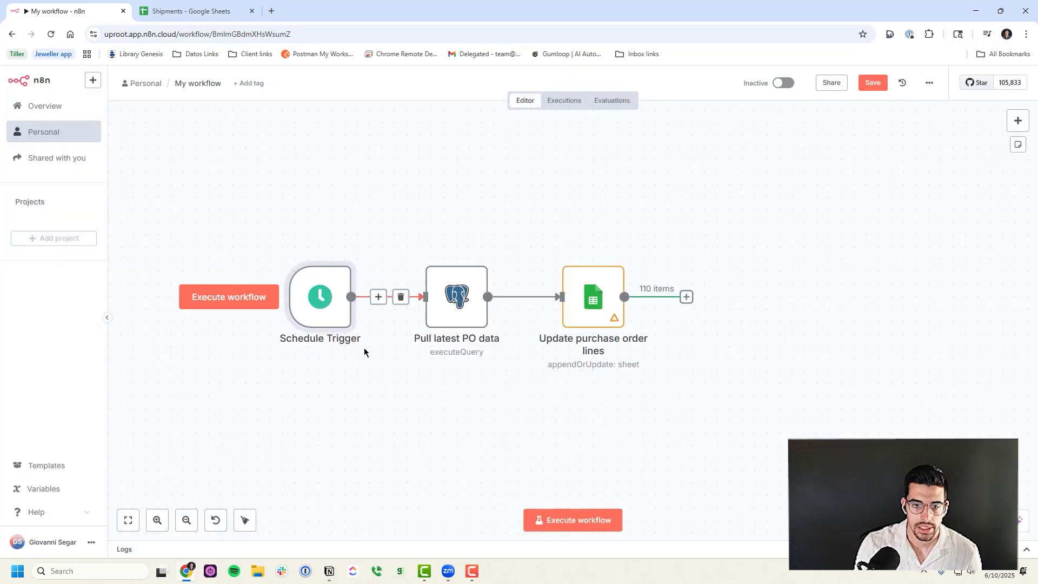
- Set the Schedule Trigger's interval to Minutes, entering 10 and replacing it with 1 minute between triggers
key(Return)
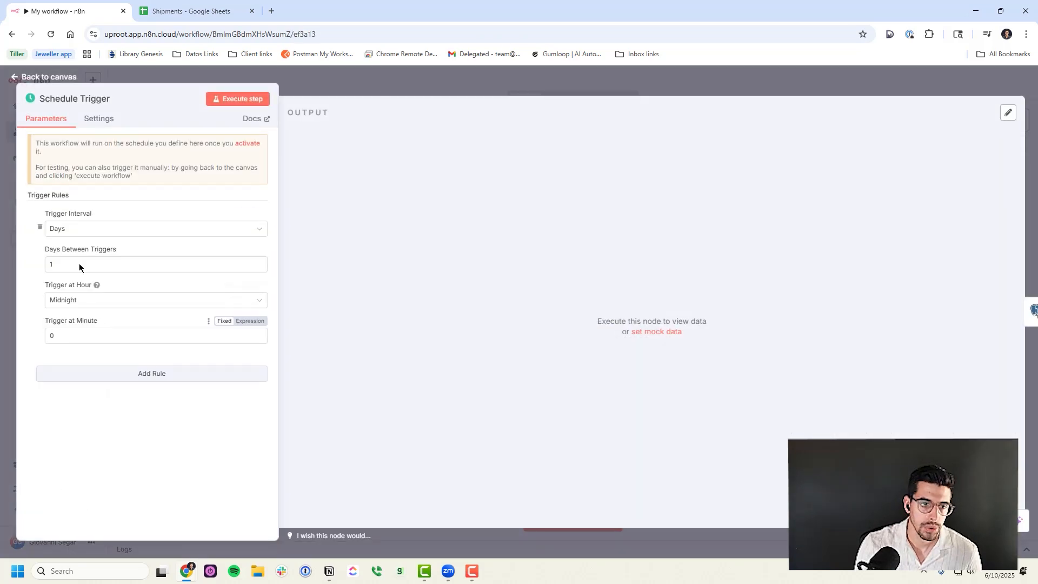
click(81, 228)
click(86, 275)
drag(73, 262, 46, 261)
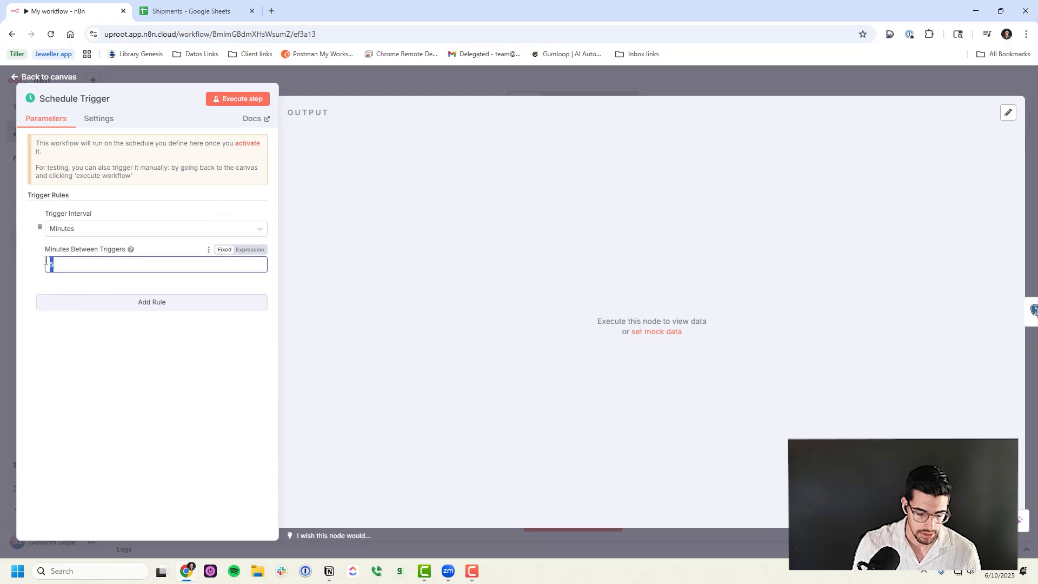
text(10)
click(81, 326)
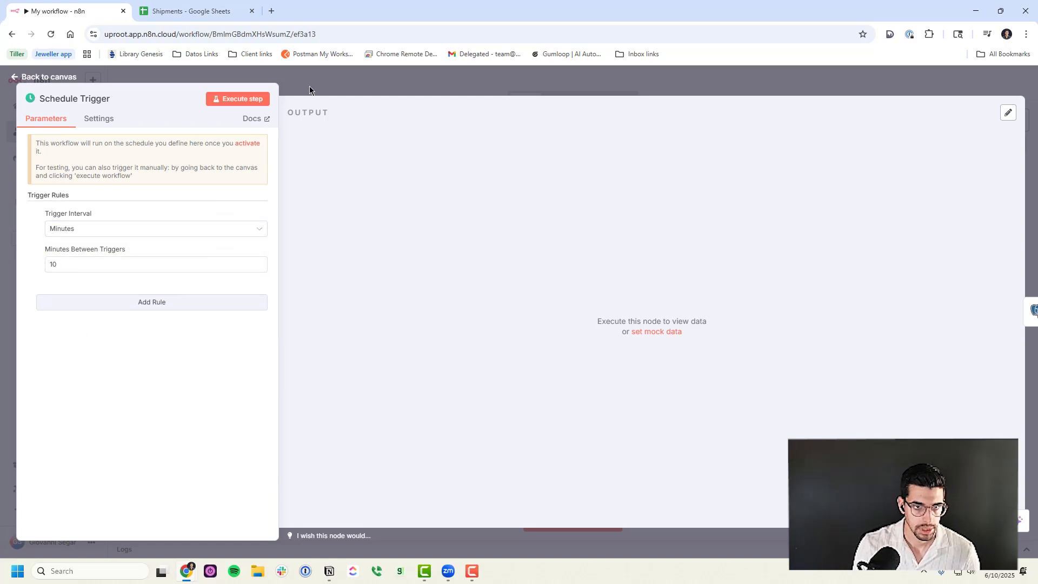
click(82, 265)
key(BackSpace)
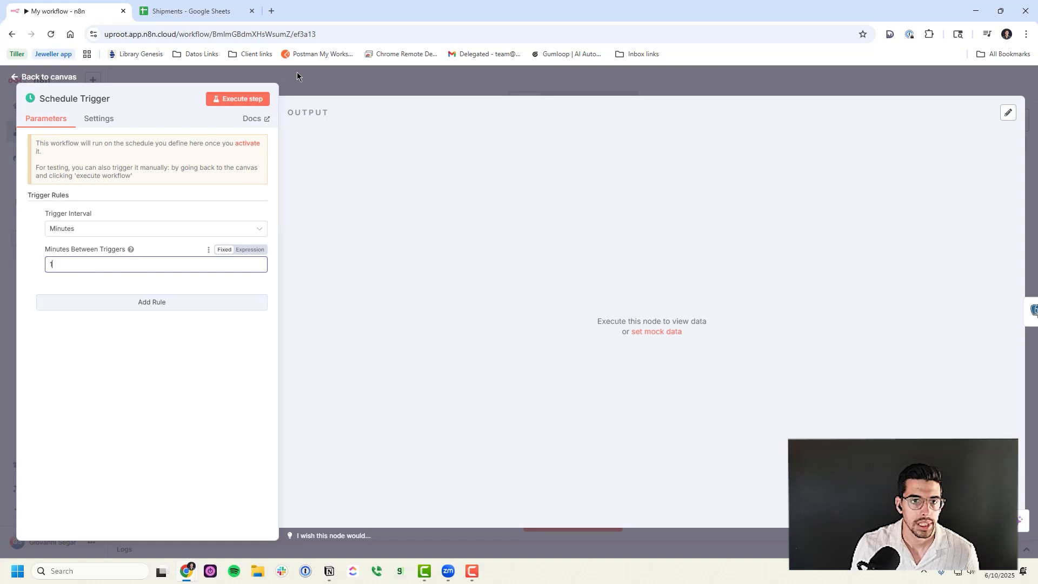
- Work out the monthly number of one-minute runs in Calculator by multiplying 60 by 24 and the result by 30
key(super+r)
text(calc)
key(Return)
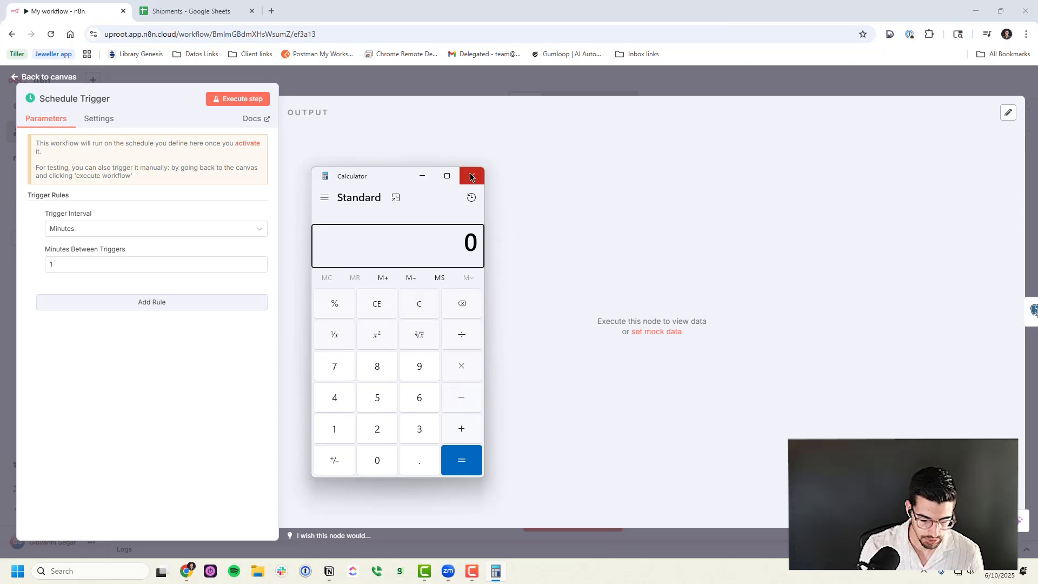
text(60)
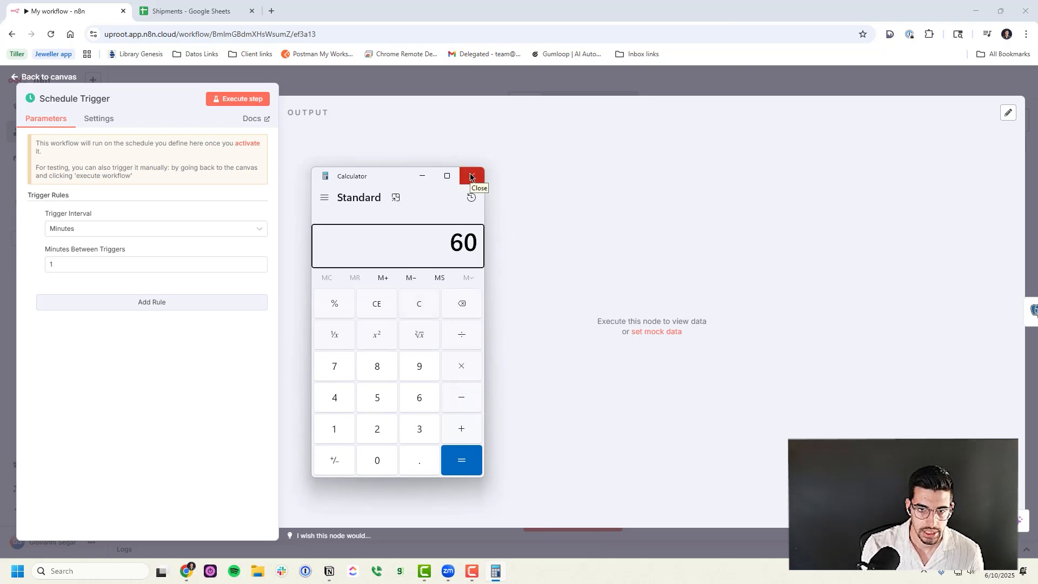
text(*)
text(24)
key(Return)
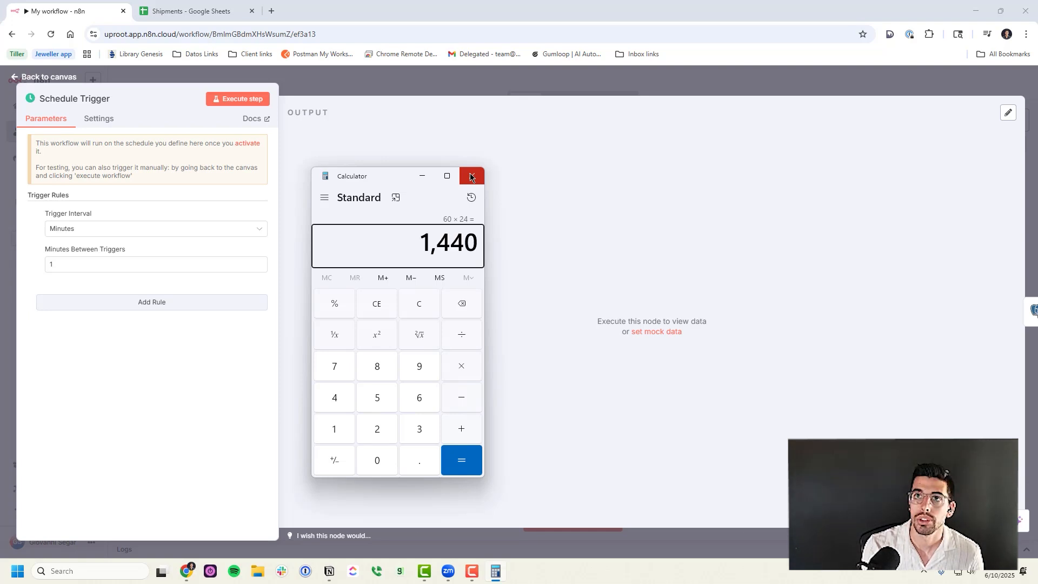
text(*30)
key(Return)
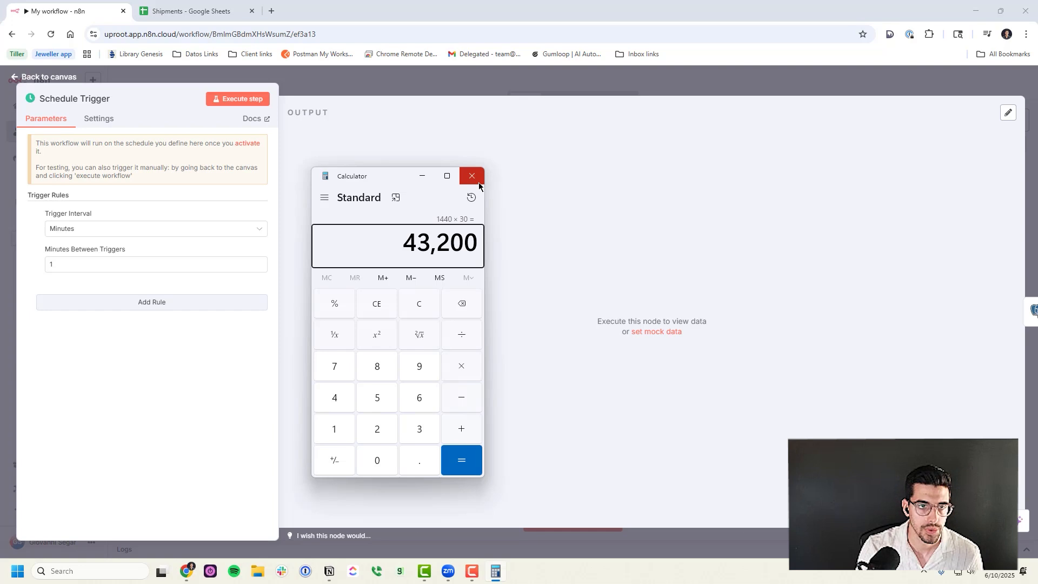
- Set the Schedule Trigger's minutes between triggers to 15
double_click(52, 264)
text(15)
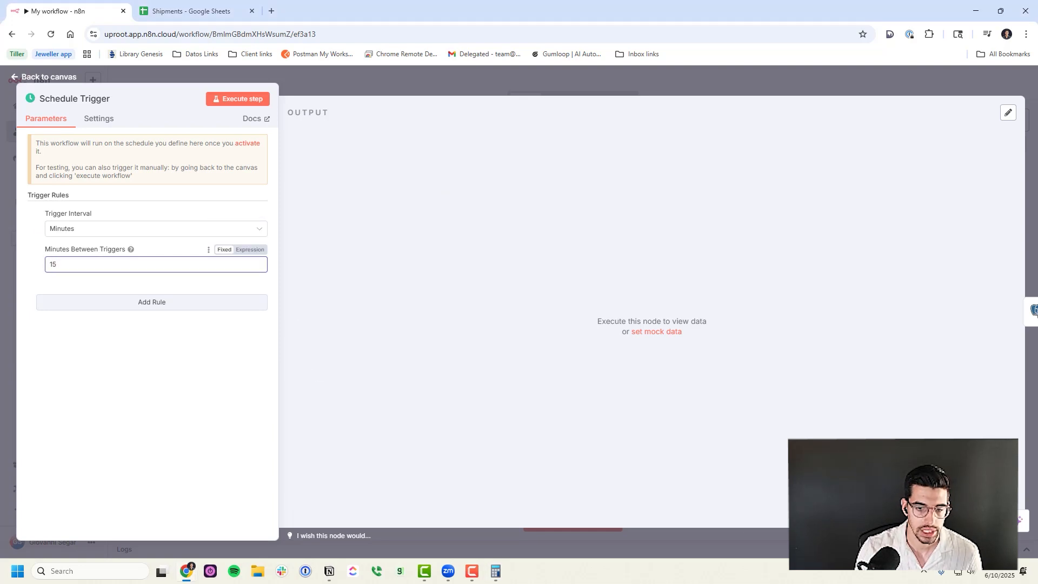
- Work out the monthly number of 15-minute runs in Calculator by multiplying 4 by 24 and the result by 30, and return to the canvas
click(500, 573)
text(4)
text(*24)
key(Return)
text(30)
key(Return)
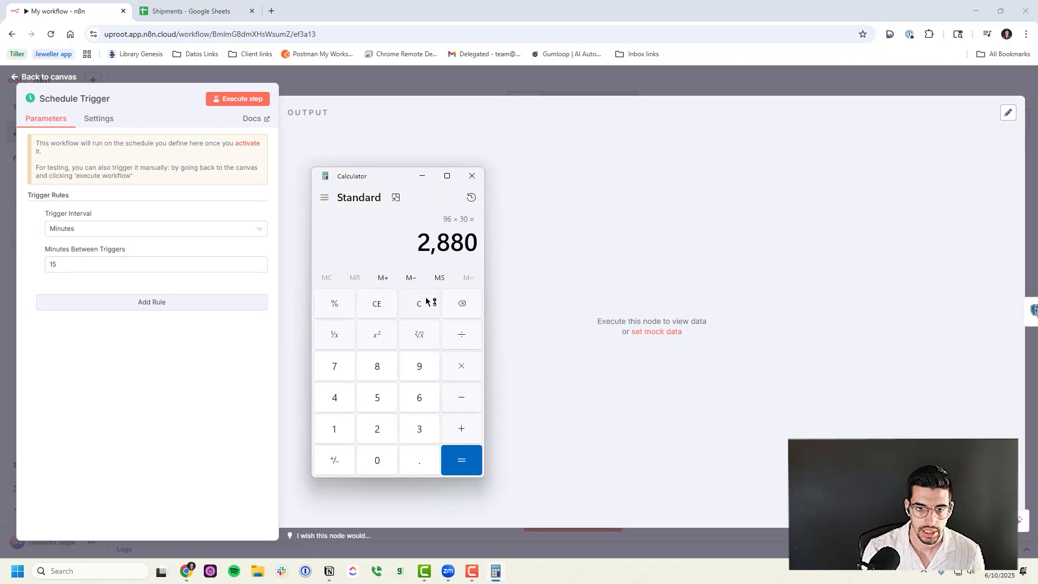
click(466, 180)
drag(60, 264, 53, 264)
key(Escape)
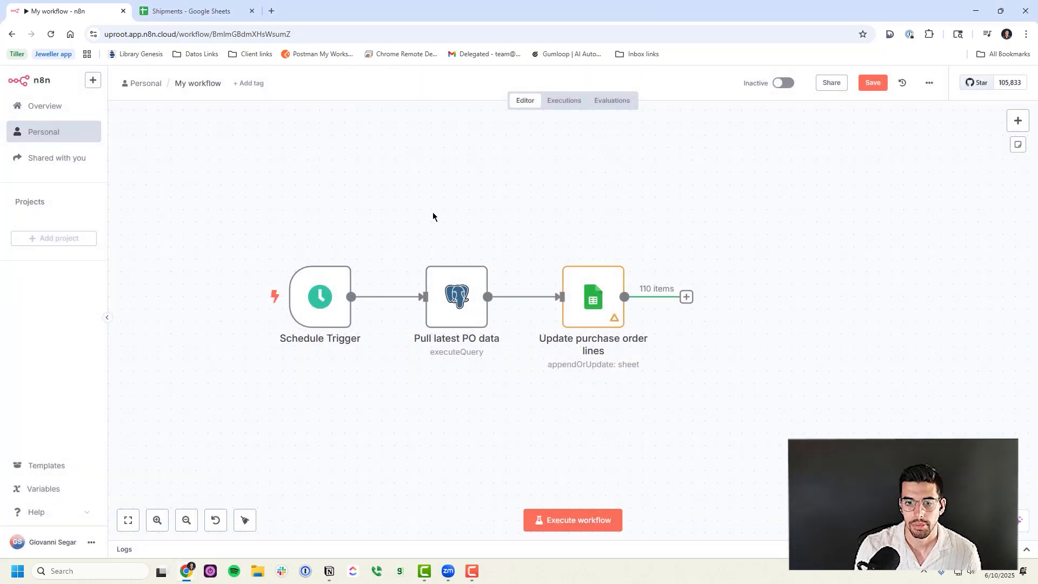
- Ask the AI agent whether a Postgres database trigger can call an endpoint every time a specific table is updated
drag(443, 215, 410, 222)
scroll(406, 225, down, 2)
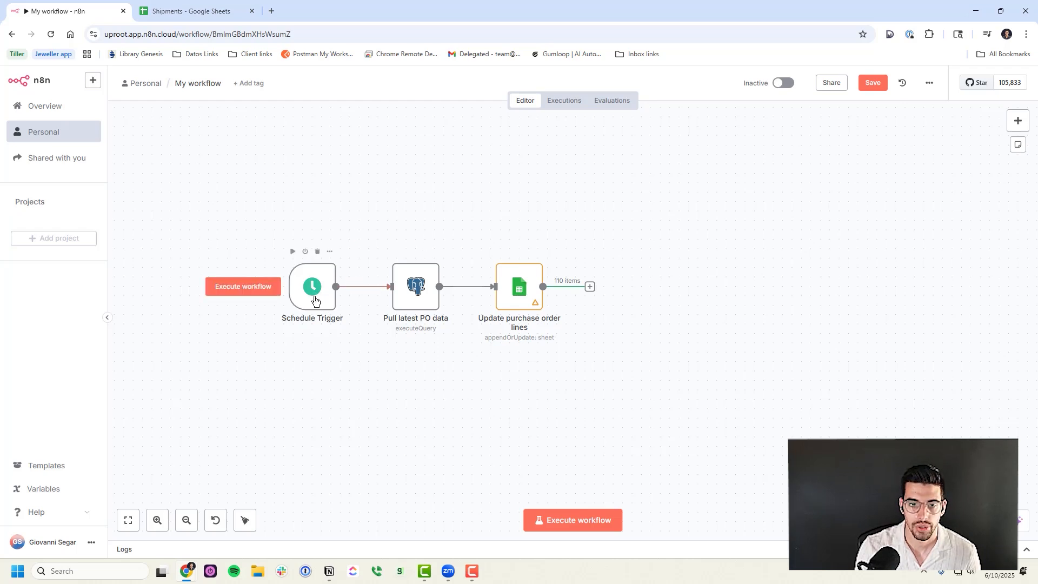
text(Can I ad)
text(d a database trigger in Postgres that will call an endpoint every time a specific table is updated)
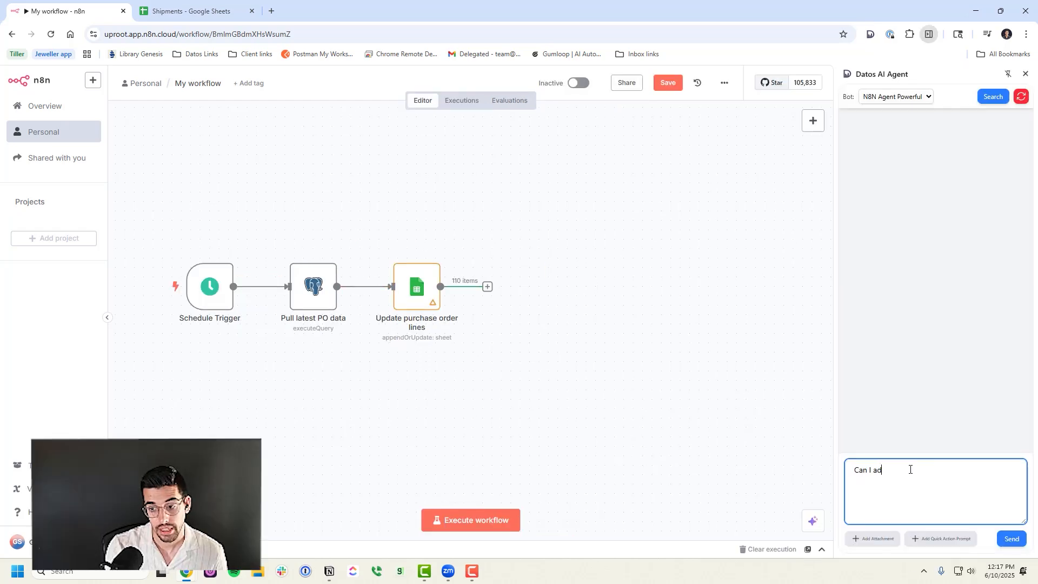
key(Return)
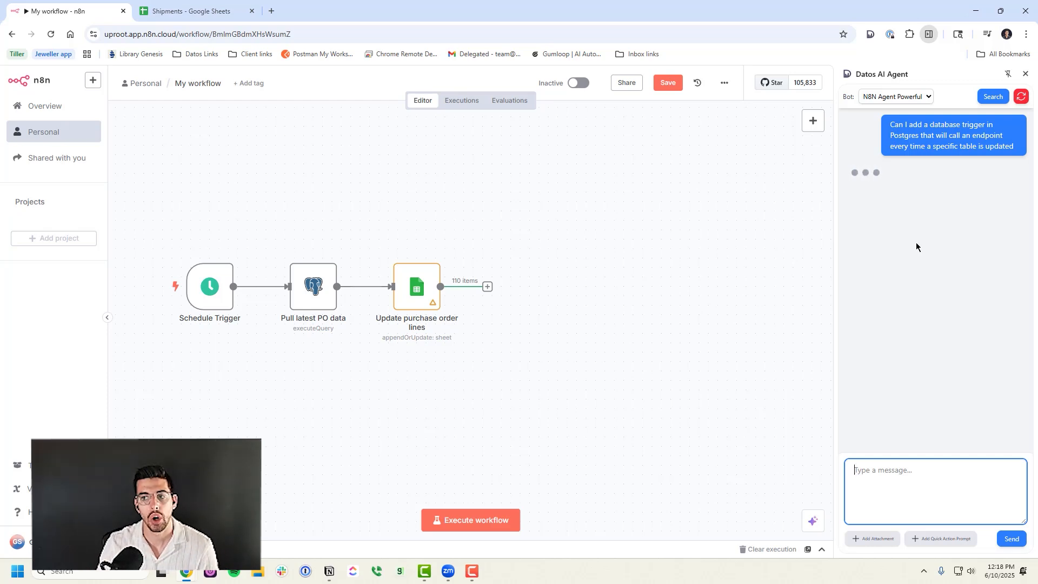
mouse_move(893, 392)
mouse_down()
mouse_move(907, 395)
mouse_move(893, 397)
mouse_up()
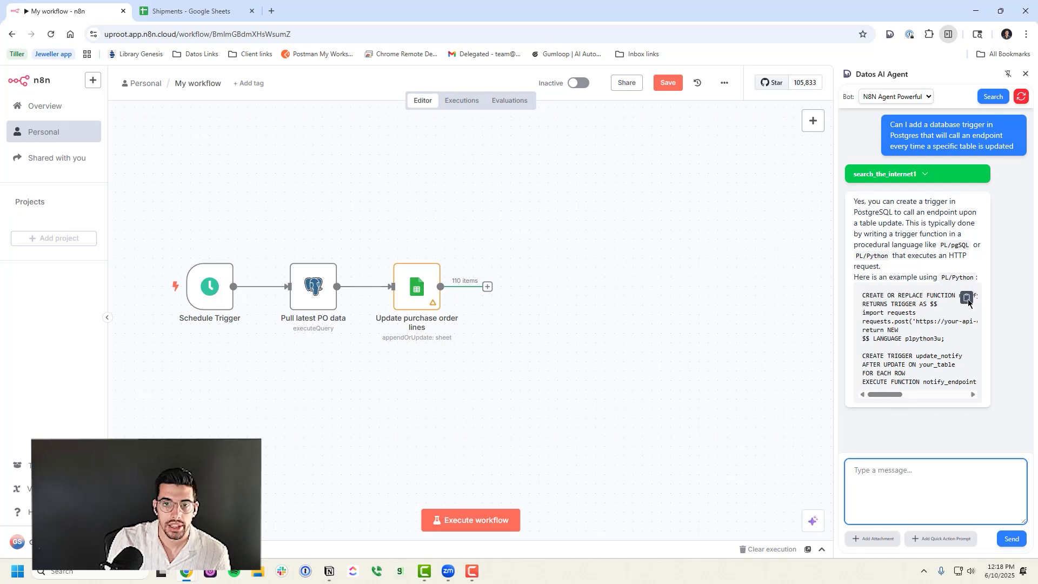
- Add a Webhook node to the workflow and place it below the Schedule Trigger
click(811, 124)
text(webh)
click(713, 184)
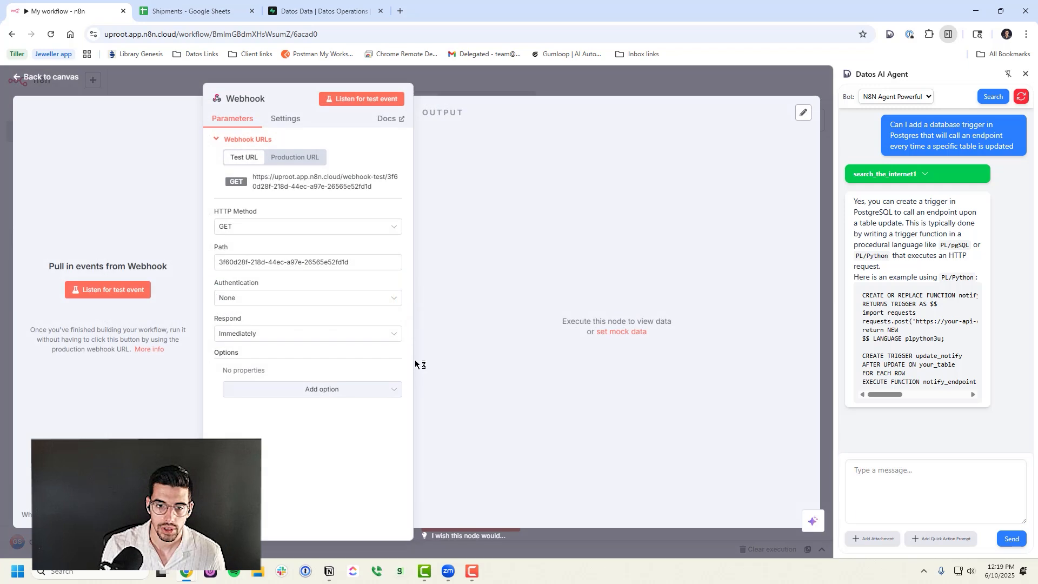
key(Escape)
drag(307, 372, 298, 372)
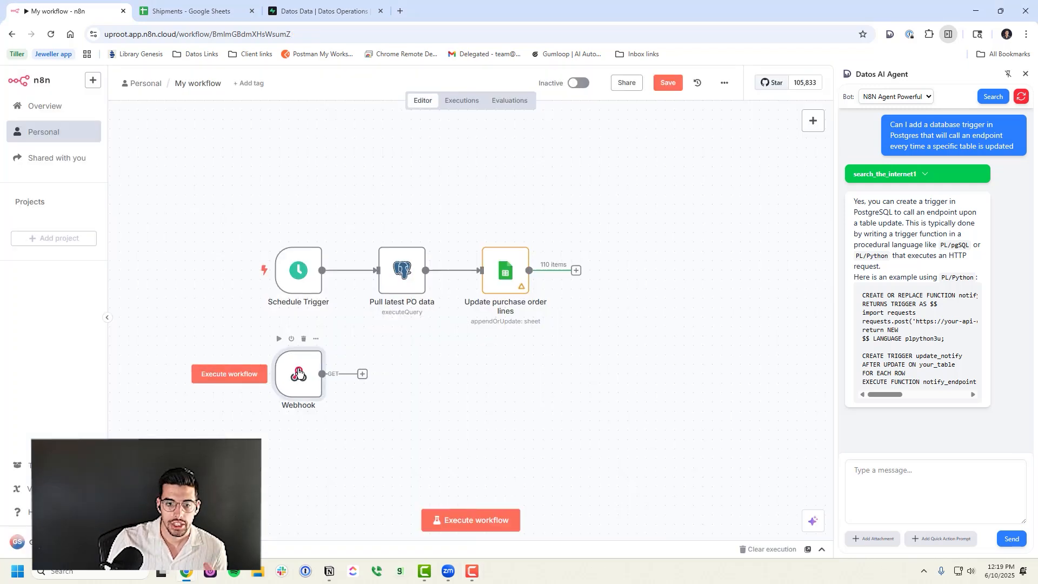
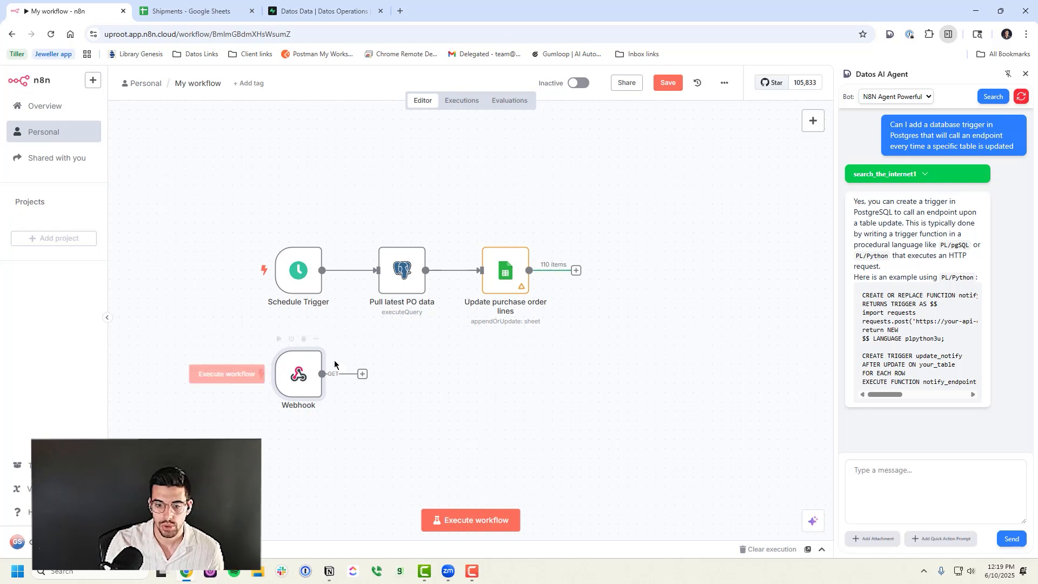
- Set the Webhook node's HTTP method to POST and copy its production URL
double_click(306, 376)
click(254, 228)
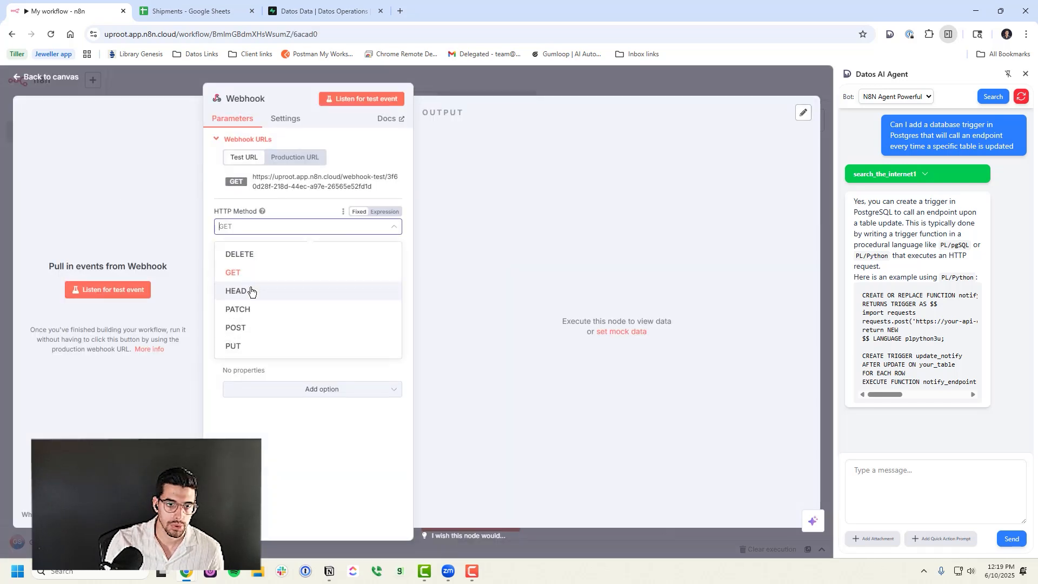
click(251, 327)
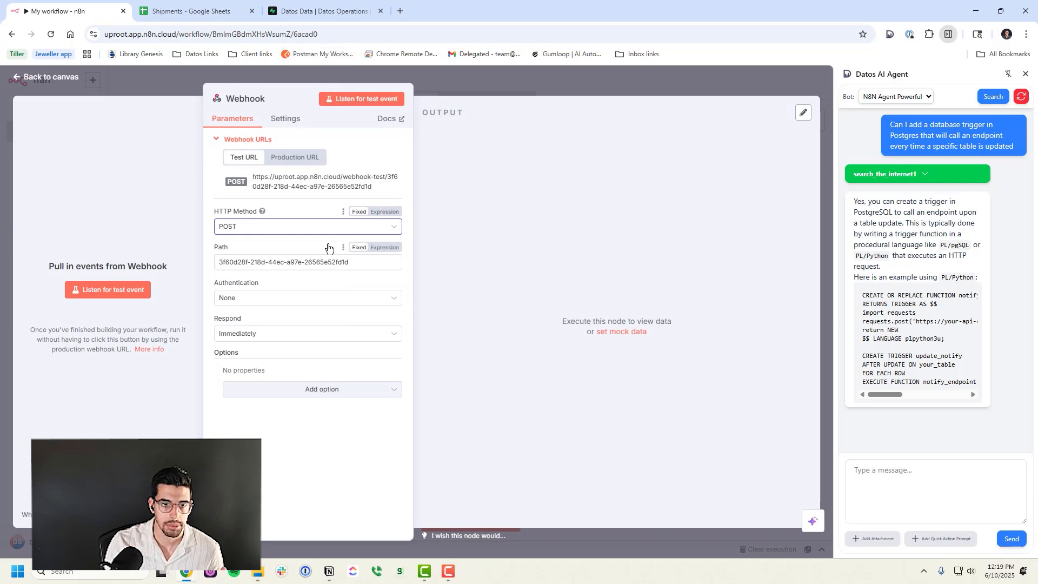
click(300, 158)
click(306, 181)
key(Escape)
- Activate the workflow and remove the connection between the Schedule Trigger and Pull latest PO data nodes
click(579, 83)
click(512, 345)
click(359, 271)
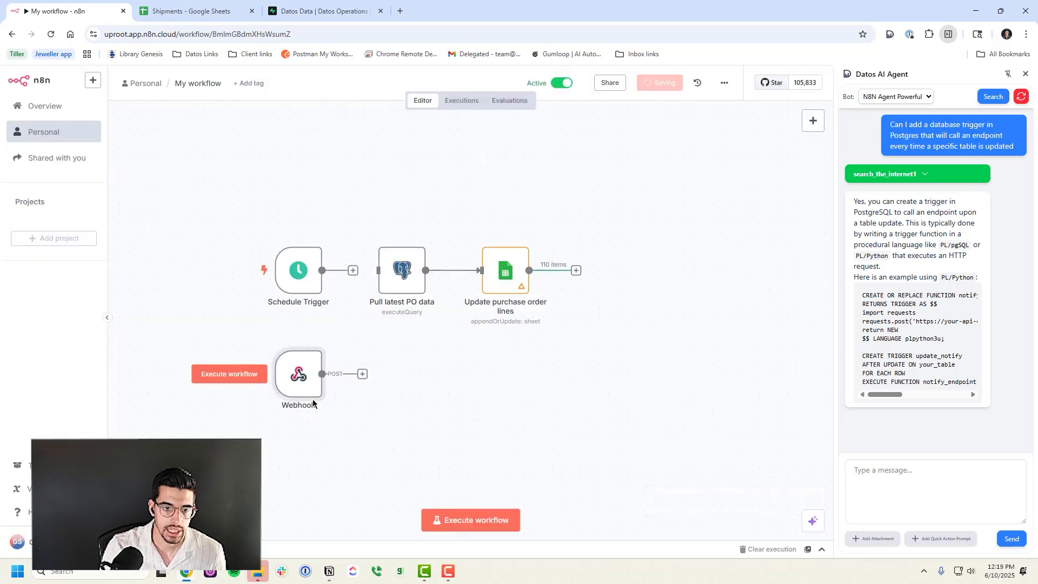
- Send the AI agent the webhook's production URL, requesting a POST with the id and created_at fields whenever a record is created in table "test"
double_click(295, 370)
click(292, 185)
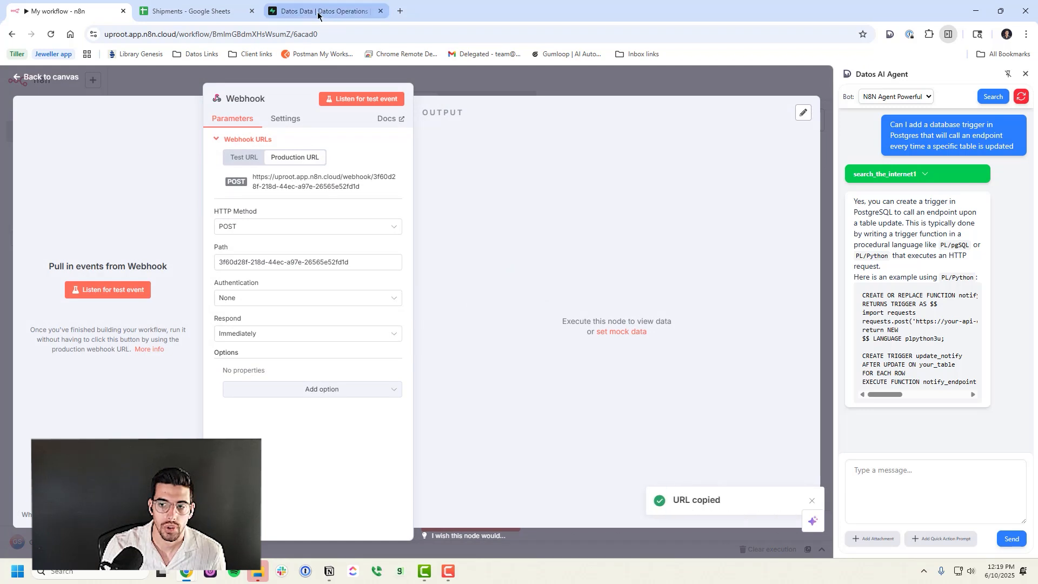
click(921, 468)
text(Ok, let's try this with the endpoint:)
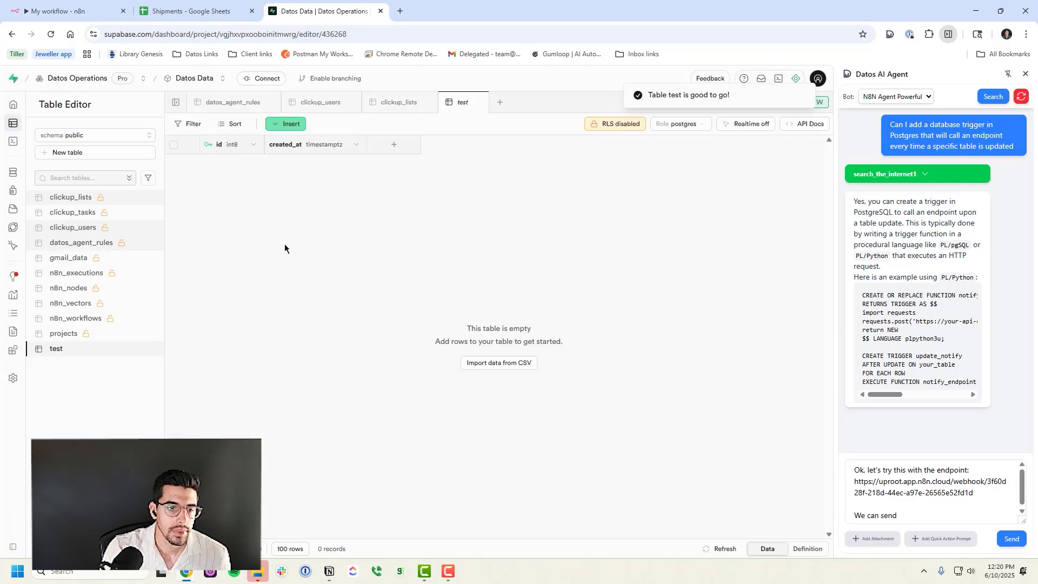
drag(902, 515, 848, 515)
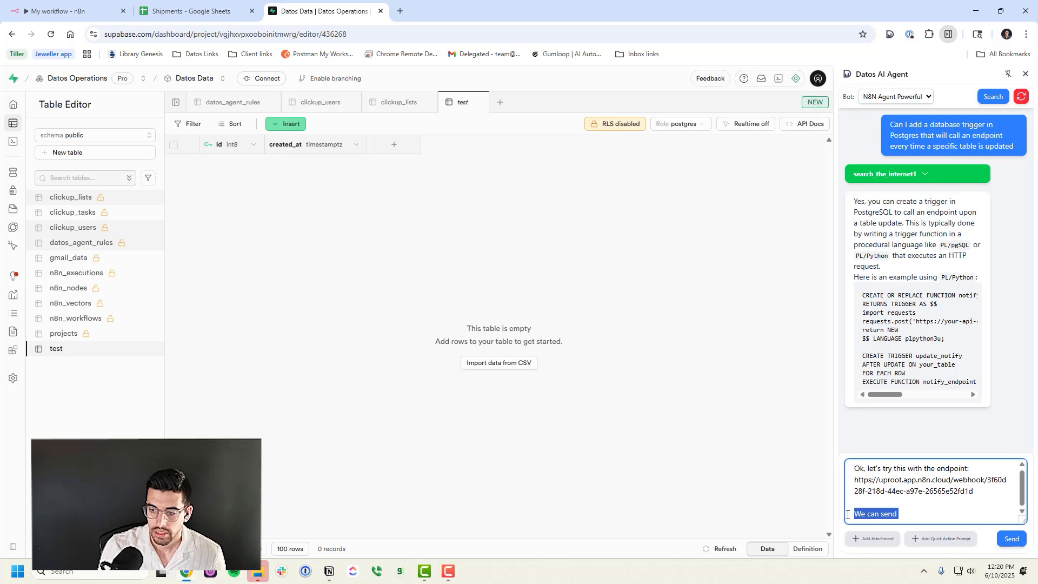
text(Table name is)
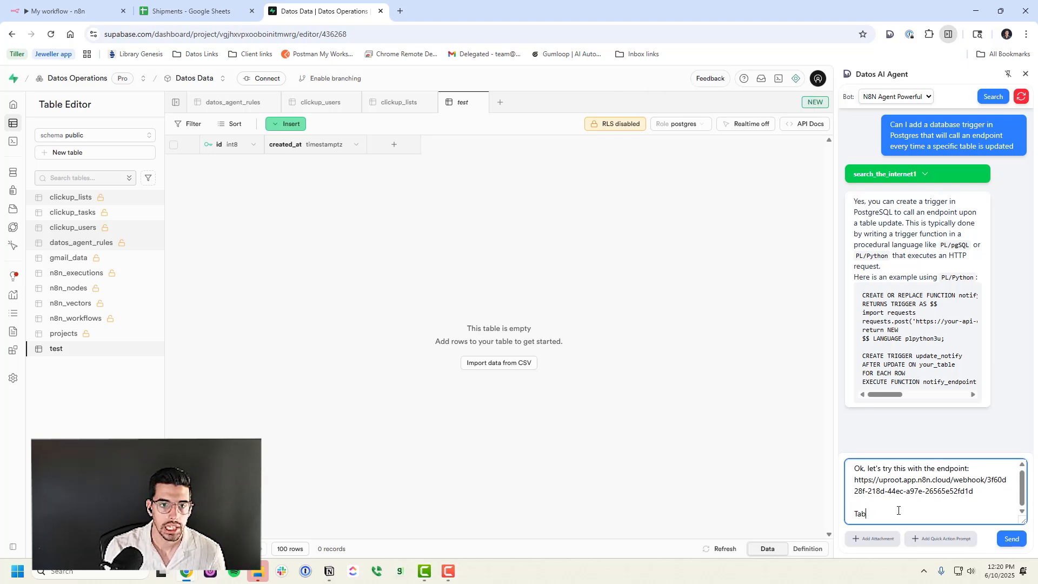
text( "test".)
text(Whenever a record is created (there's a created_at timestamp if needed), let's send a POST request to this endpoint with the )
text(id and created_at fields)
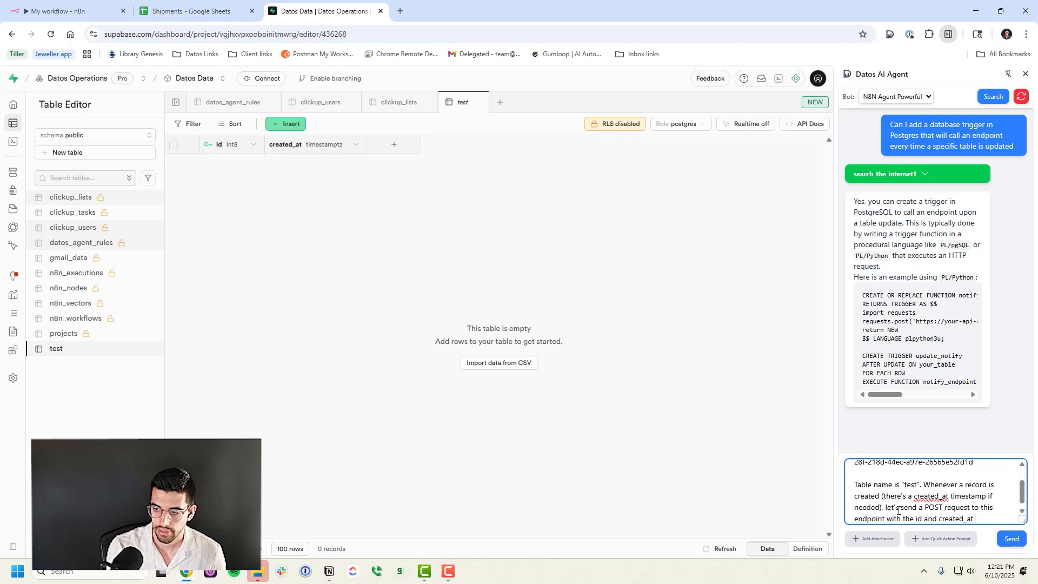
key(Return)
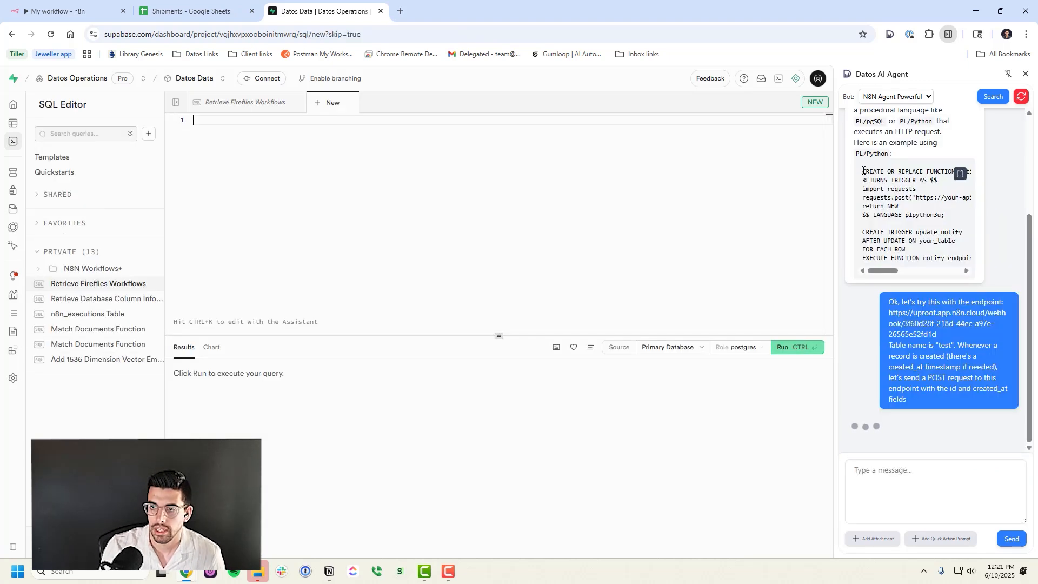
- Try to run the AI agent's plpython3u trigger code as a new query in the Supabase SQL Editor
scroll(873, 172, up, 1)
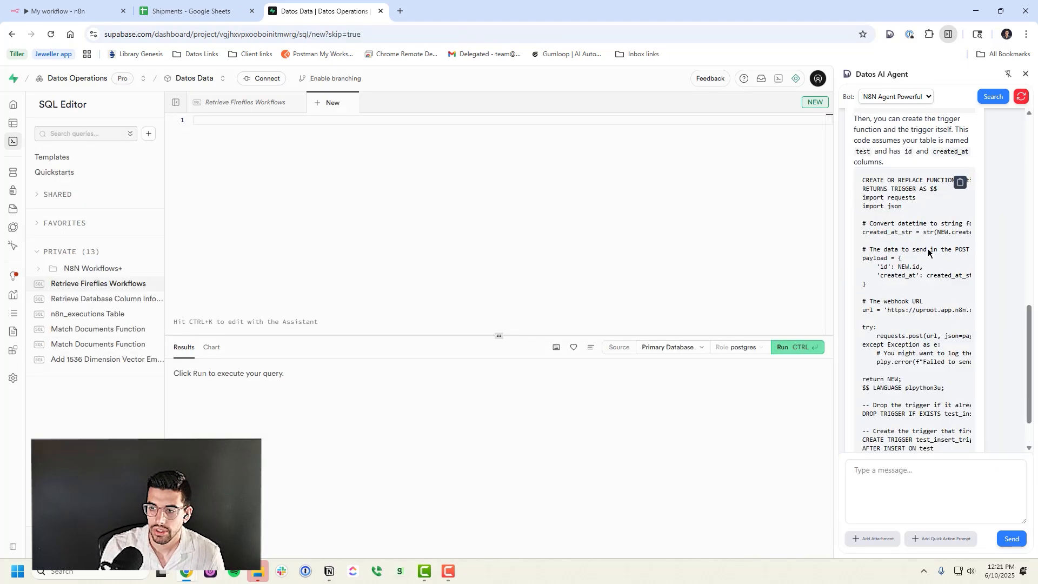
scroll(929, 252, down, 1)
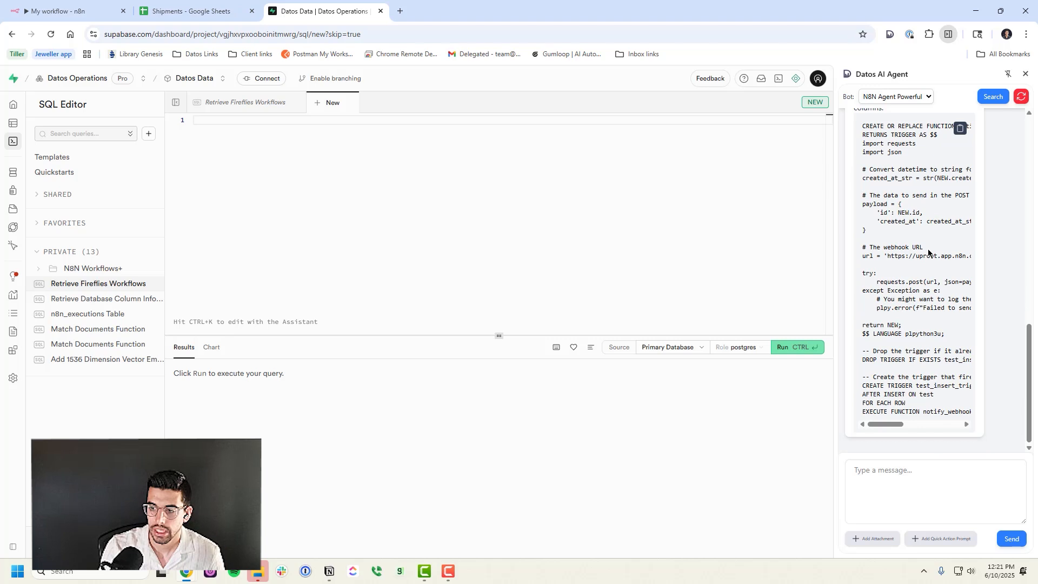
drag(873, 336, 954, 338)
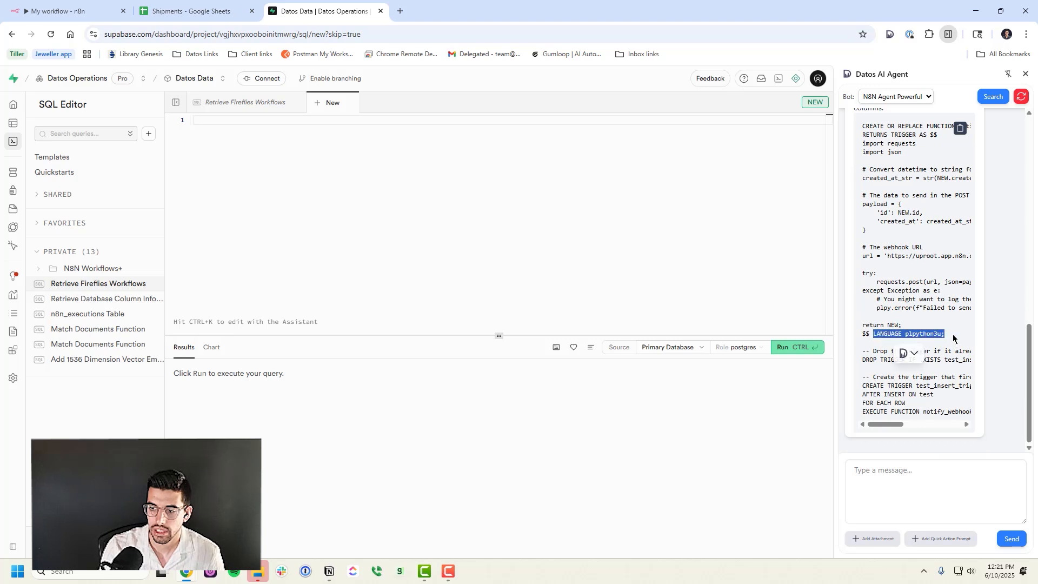
click(926, 357)
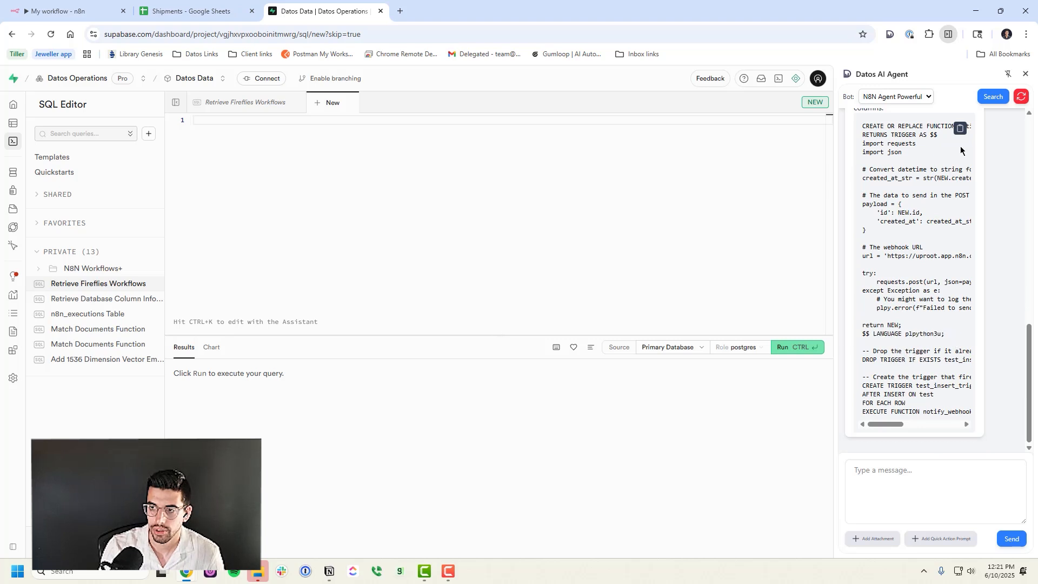
click(286, 239)
key(ctrl+v)
key(ctrl+Return)
click(457, 385)
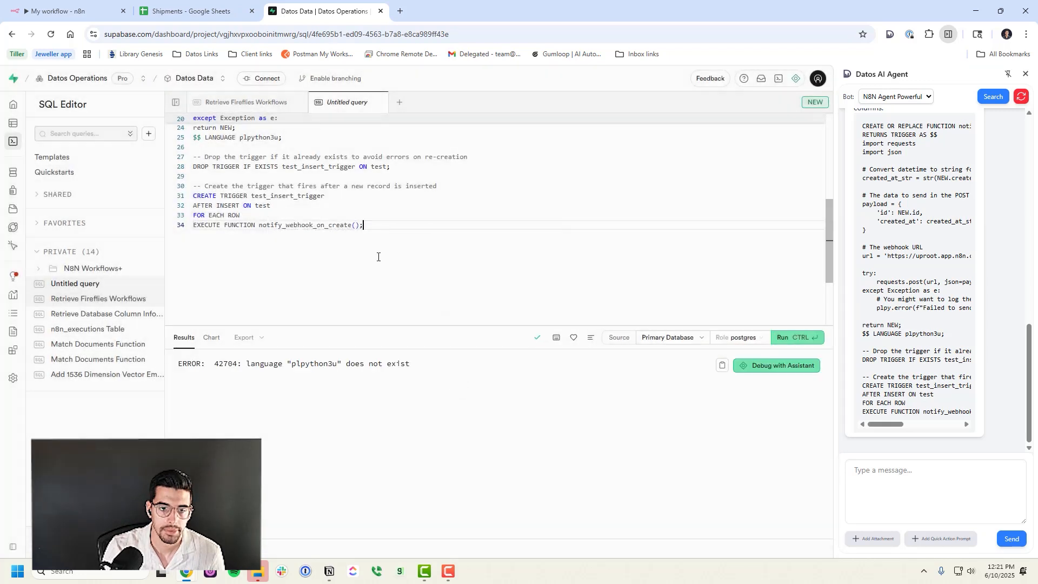
- Send the query's error text to the AI agent, prefixed with "This is in supabase:"
drag(410, 364, 177, 363)
key(ctrl+c)
click(919, 471)
text(This is in supabase:)
key(ctrl+v)
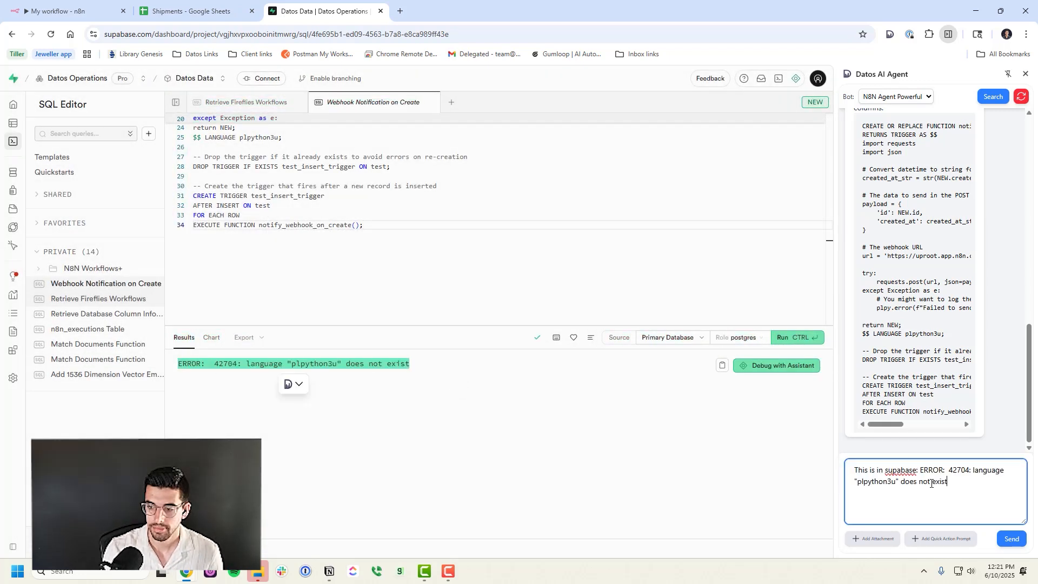
key(Return)
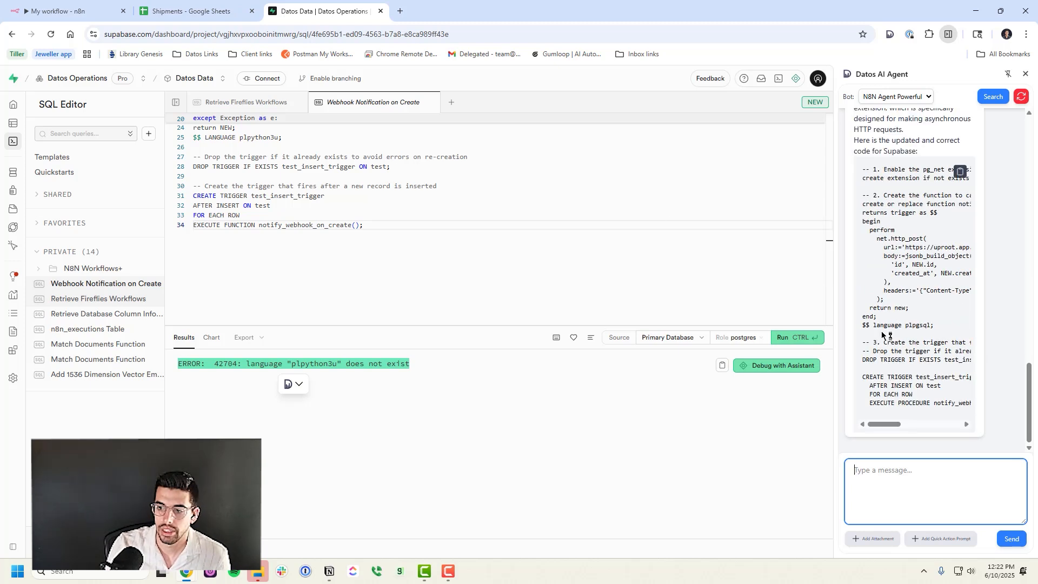
- Replace the whole query with the AI agent's updated pg_net trigger code and run it
scroll(914, 205, up, 3)
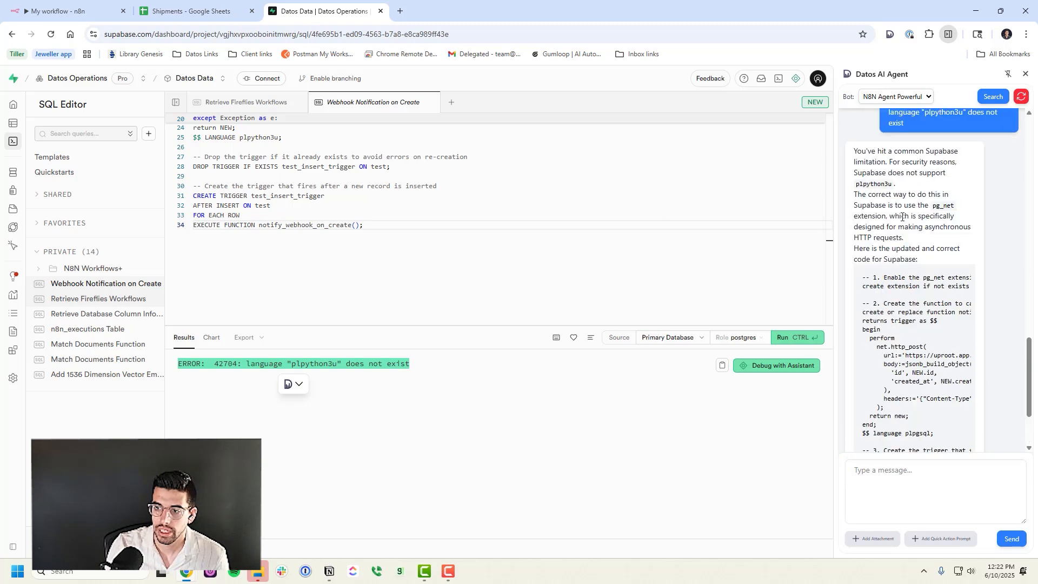
click(417, 243)
key(ctrl+a)
key(ctrl+v)
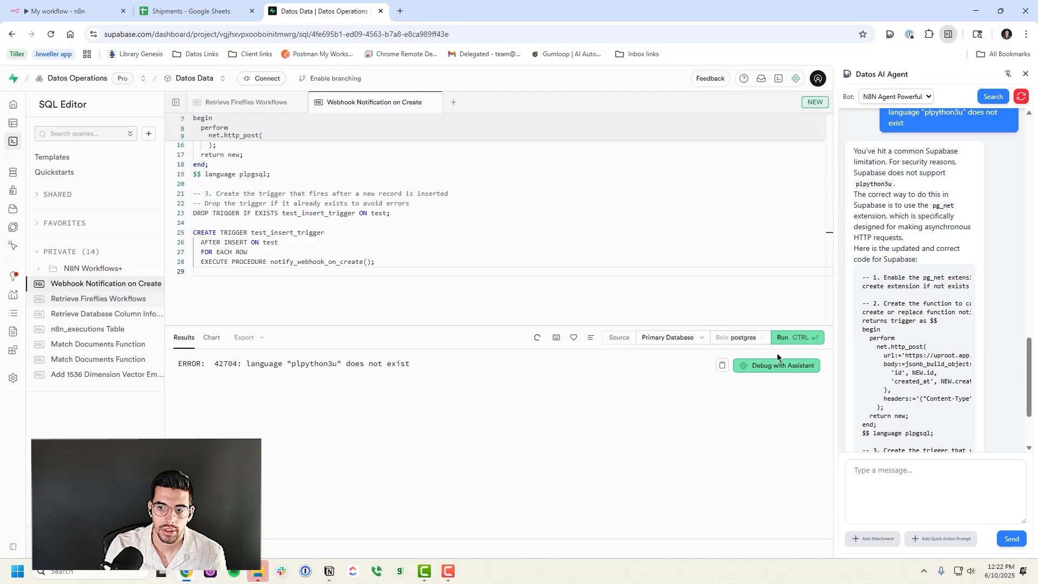
click(785, 338)
click(495, 381)
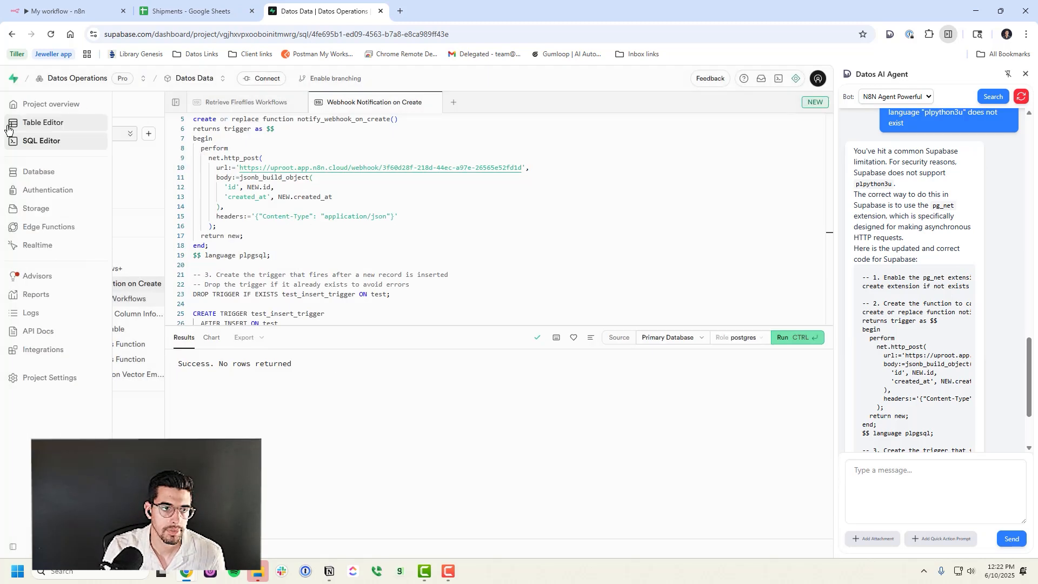
- Insert a row into the test table with id 123 and created_at set to the current time
click(13, 122)
click(300, 123)
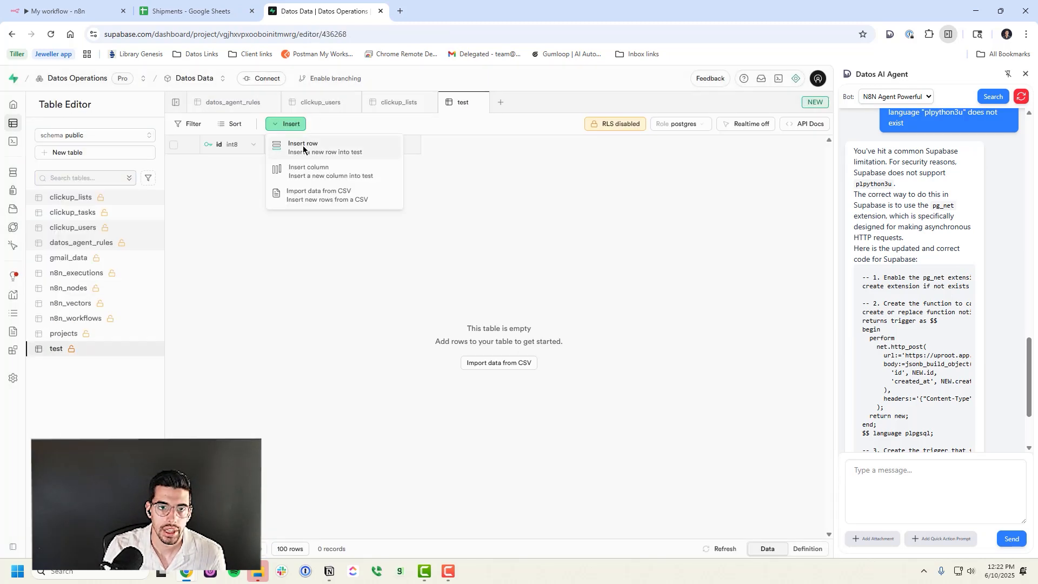
click(303, 145)
click(649, 120)
text(123)
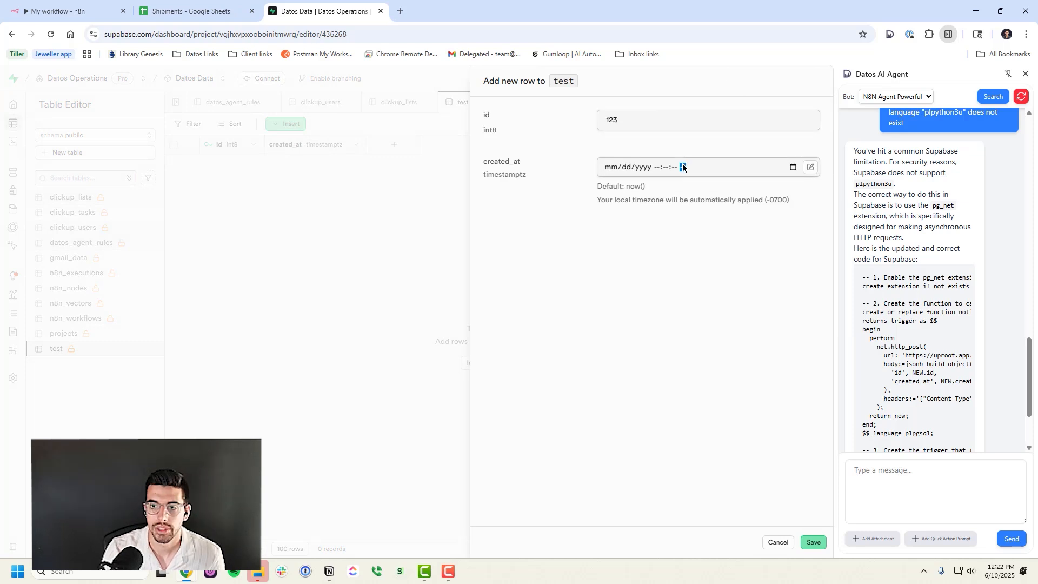
click(810, 168)
click(781, 188)
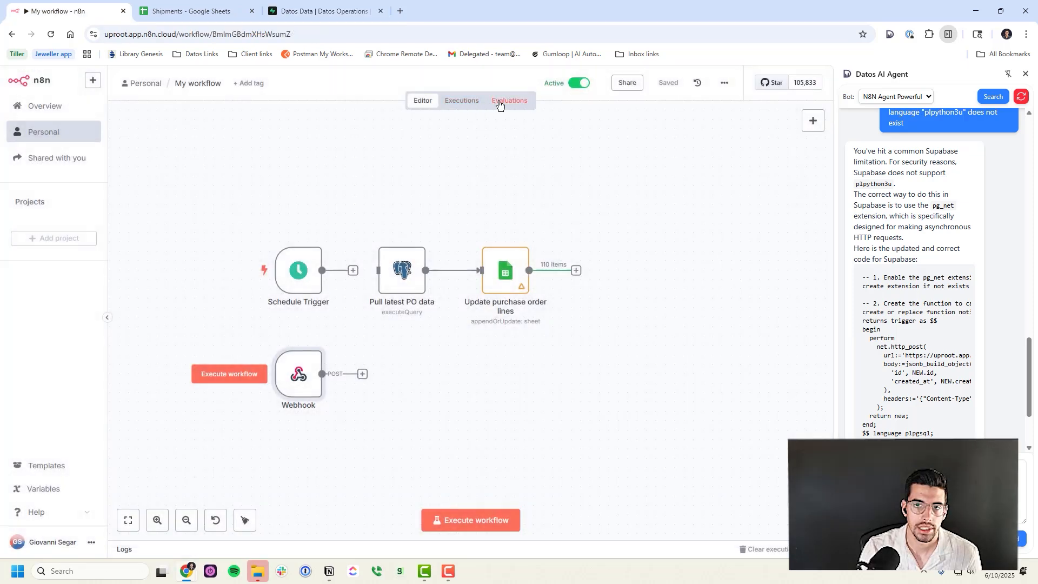
- Examine the Webhook node's output in the latest n8n workflow execution, and return to the workflow editor
click(469, 102)
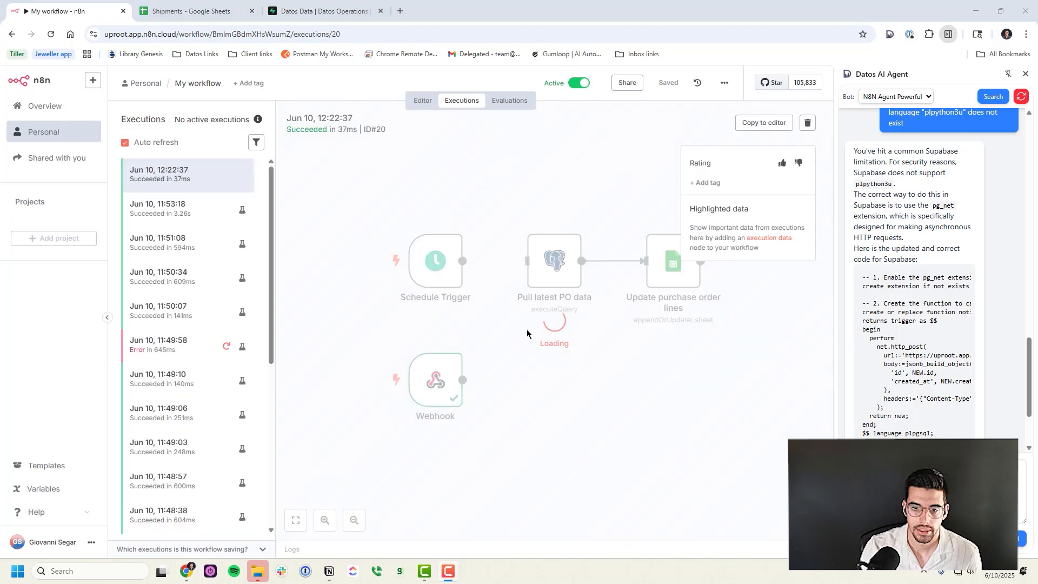
double_click(435, 373)
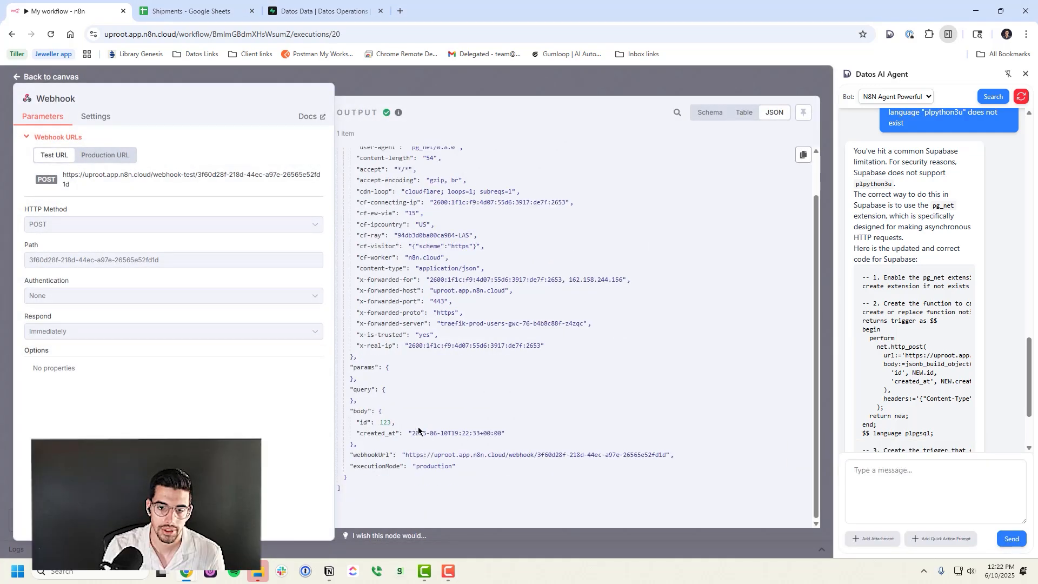
key(Escape)
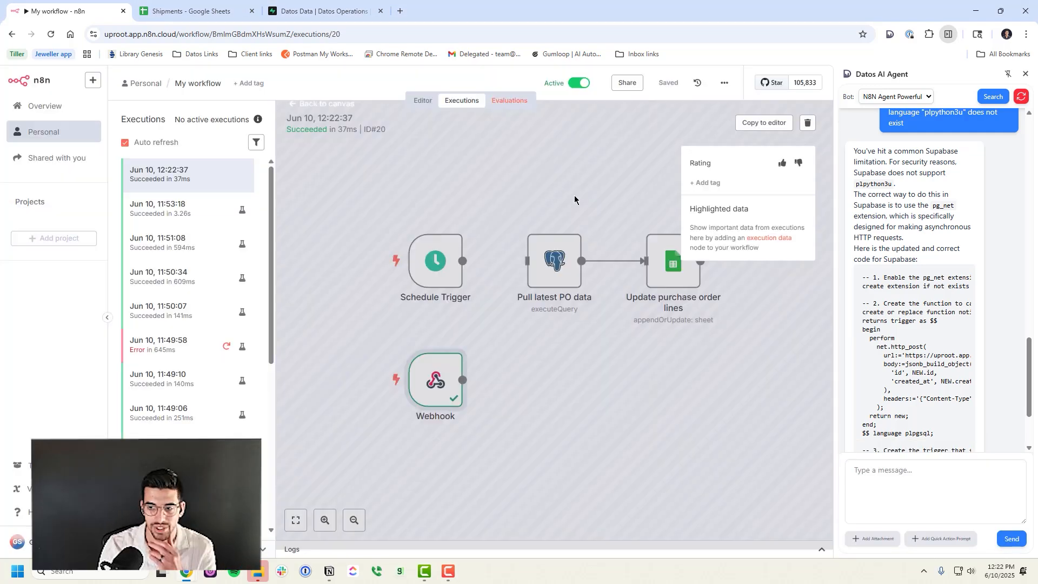
click(423, 102)
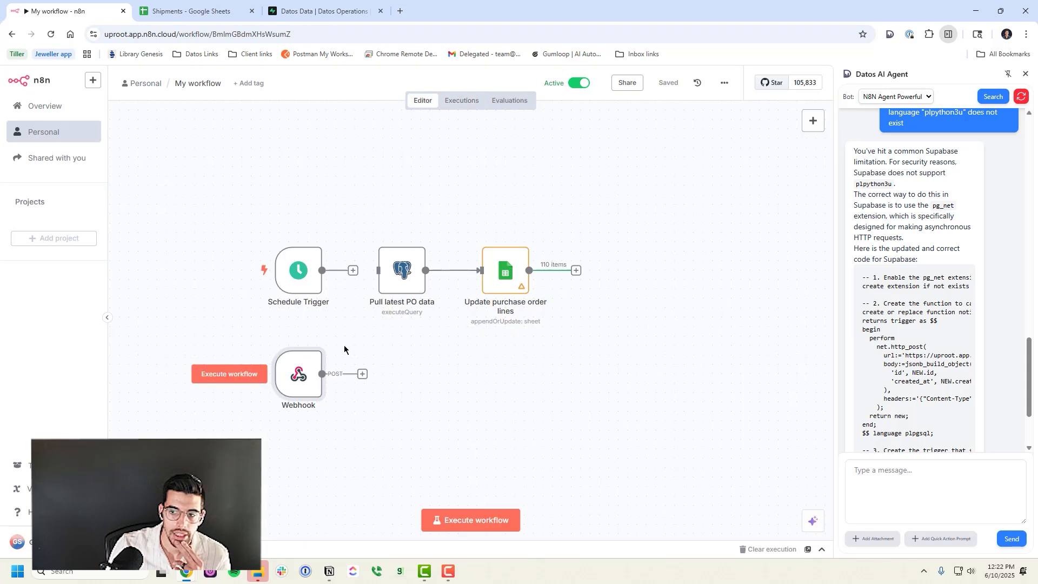
- Duplicate the Pull latest PO data node, place the copy beneath the original flow, and check the copy's query
scroll(940, 338, down, 2)
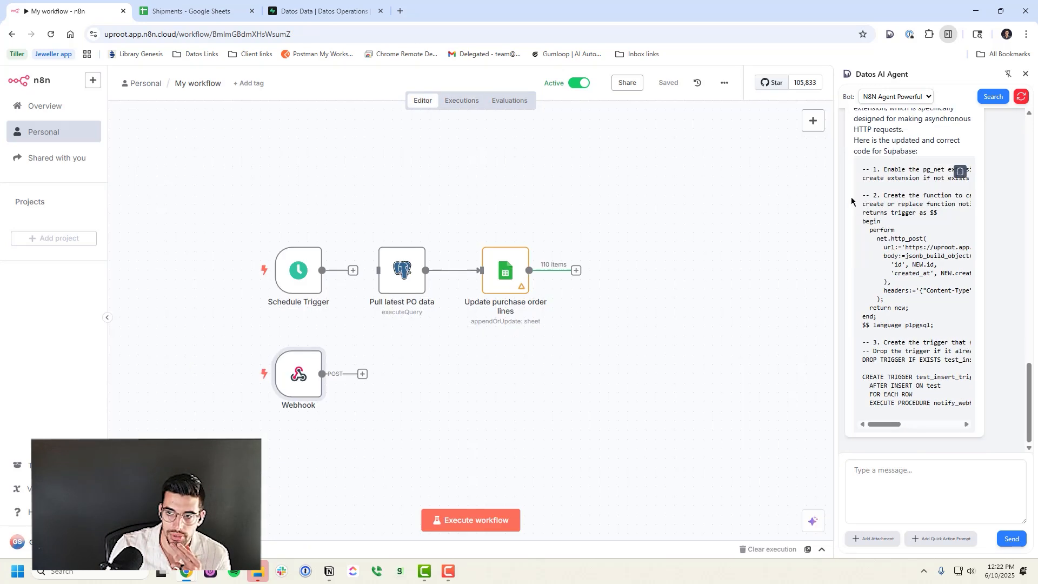
drag(864, 169, 862, 429)
click(402, 271)
key(ctrl+c)
click(472, 366)
key(ctrl+v)
scroll(575, 371, down, 2)
drag(493, 321, 475, 331)
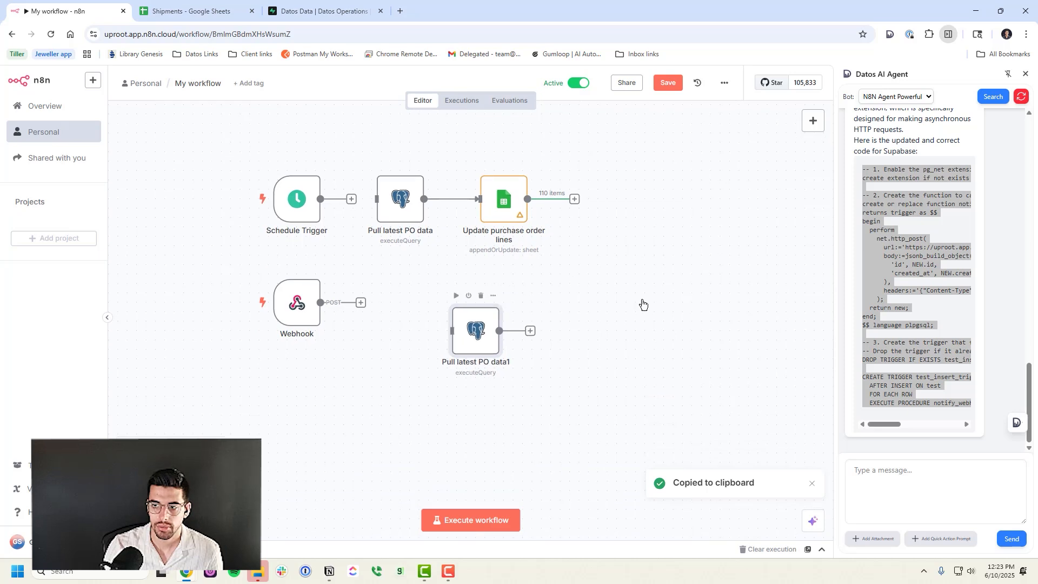
key(Return)
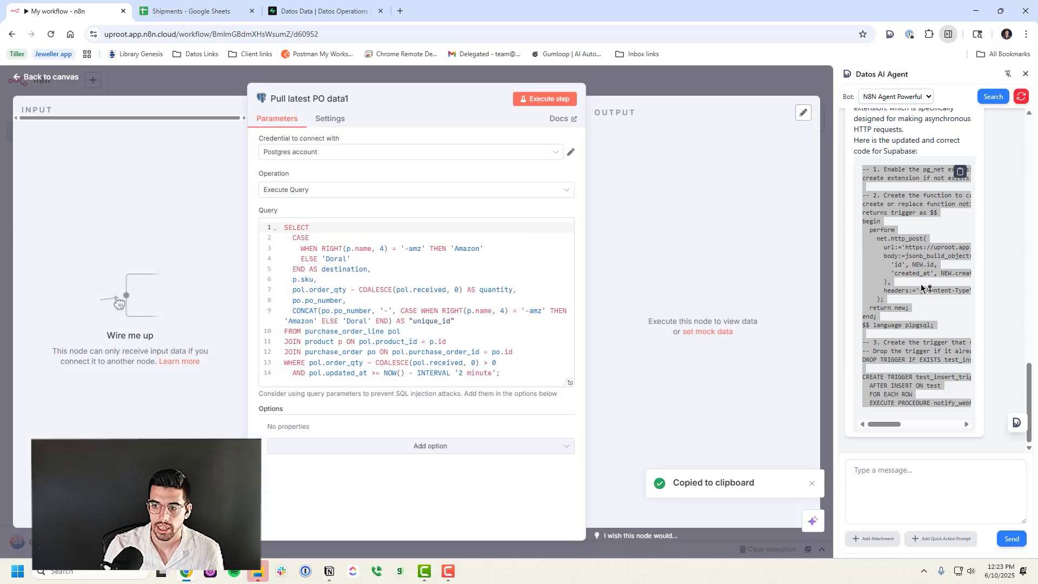
click(649, 85)
- Check the Schedule Trigger's setting for the minutes between triggers
mouse_move(290, 203)
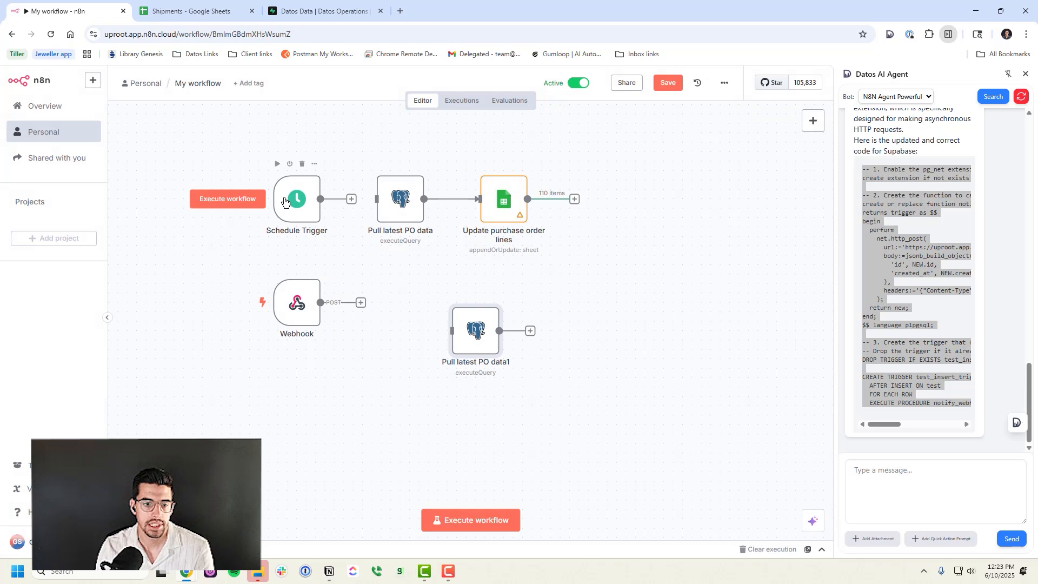
double_click(290, 207)
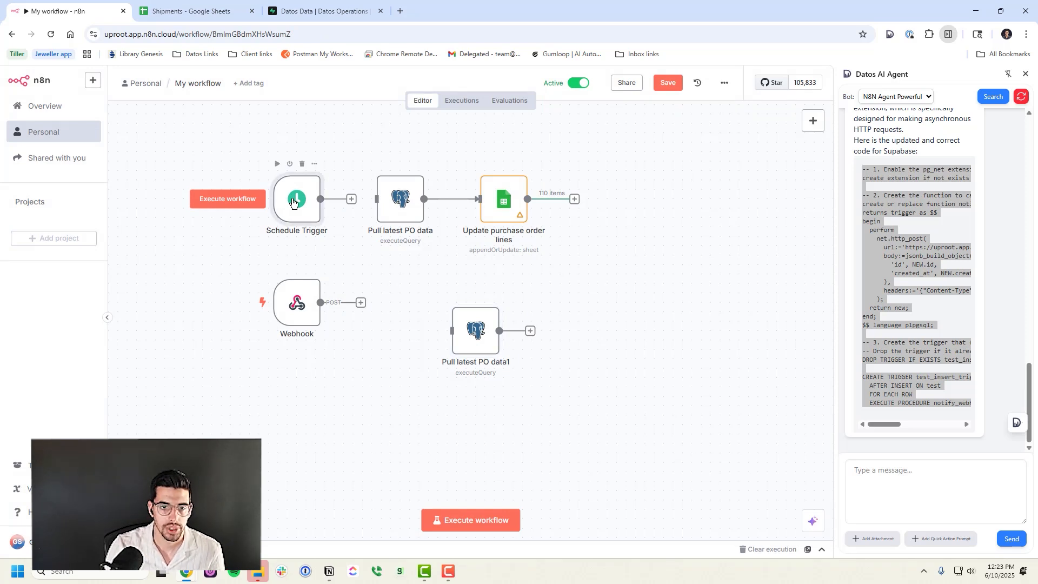
drag(56, 264, 32, 263)
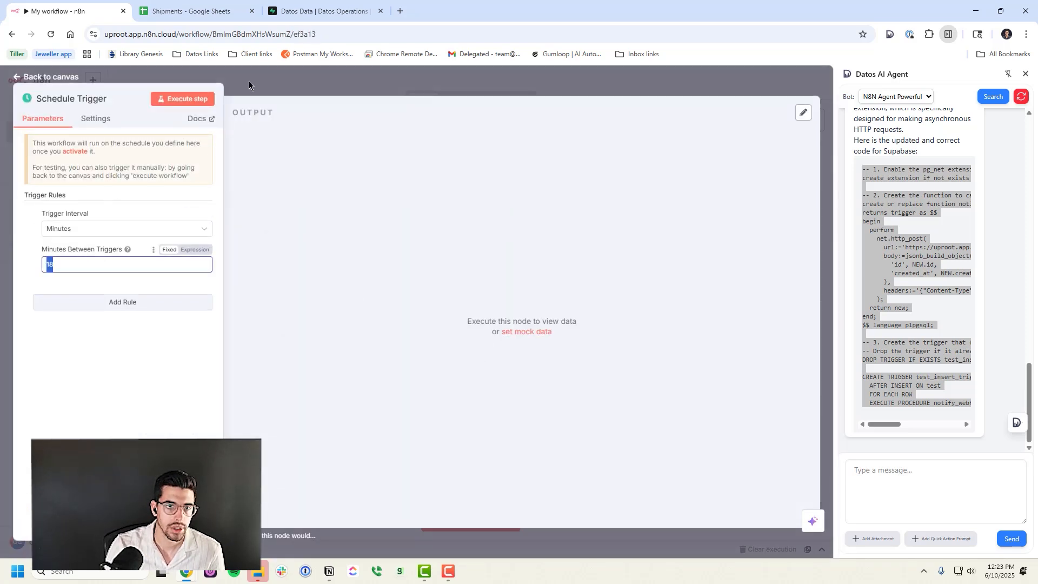
click(249, 81)
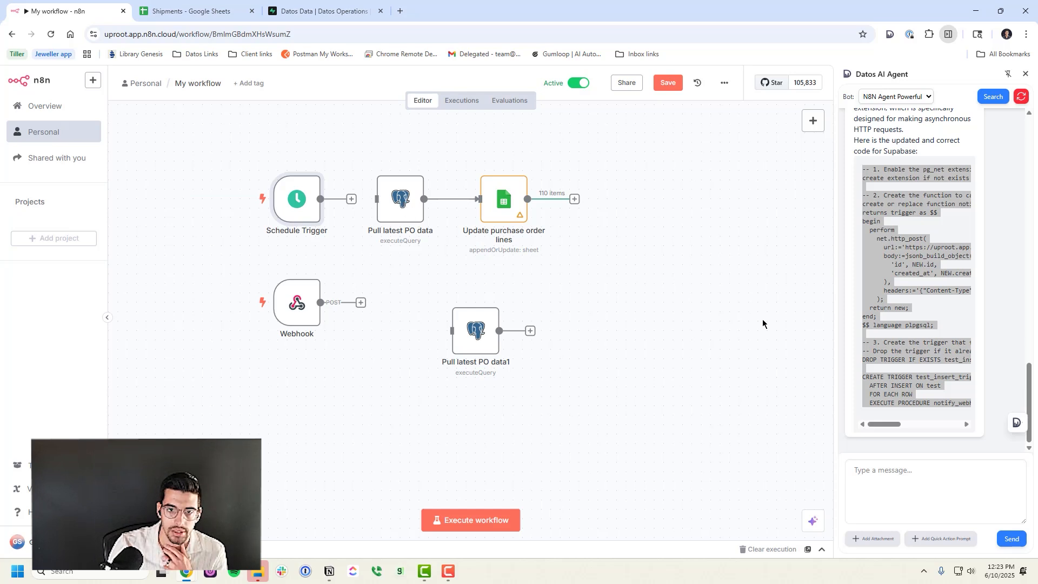
- Move the Webhook node down so that it lines up with the duplicated Postgres node
click(411, 200)
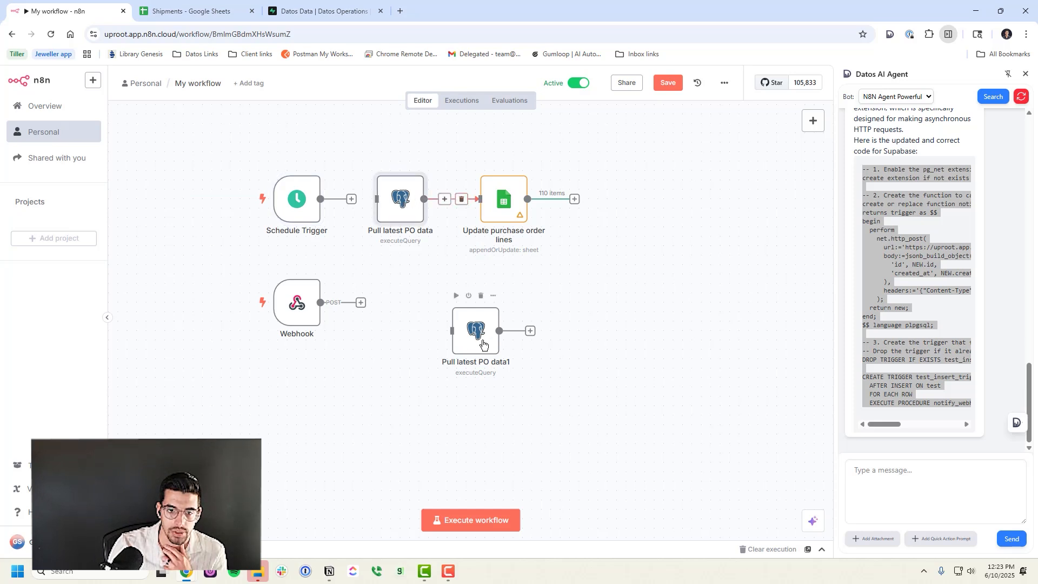
drag(299, 306, 300, 334)
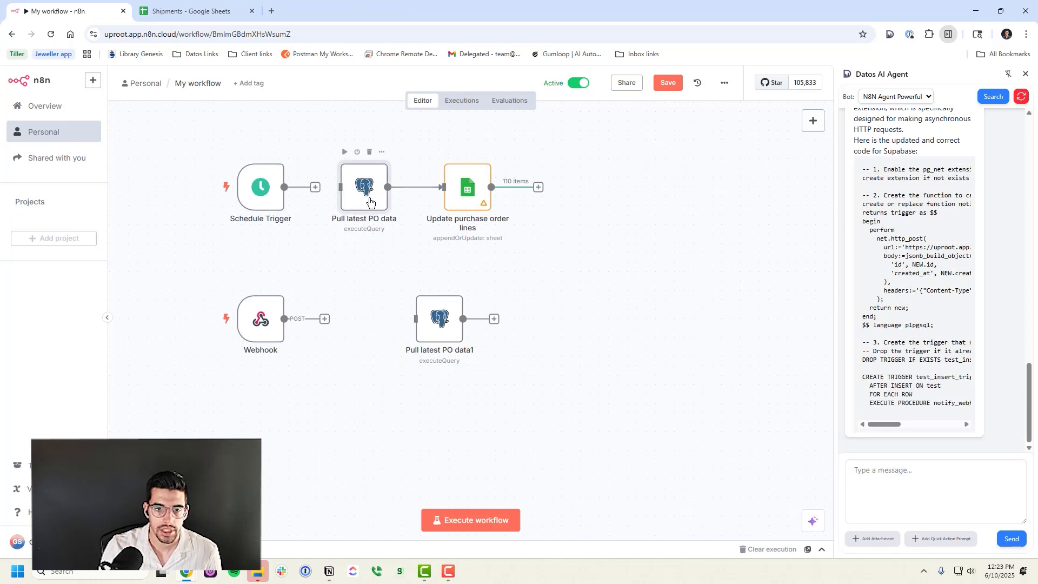
- Send the AI agent the Pull latest PO data query, asking to adapt the webhook trigger to created or updated purchase_order_line rows
double_click(371, 203)
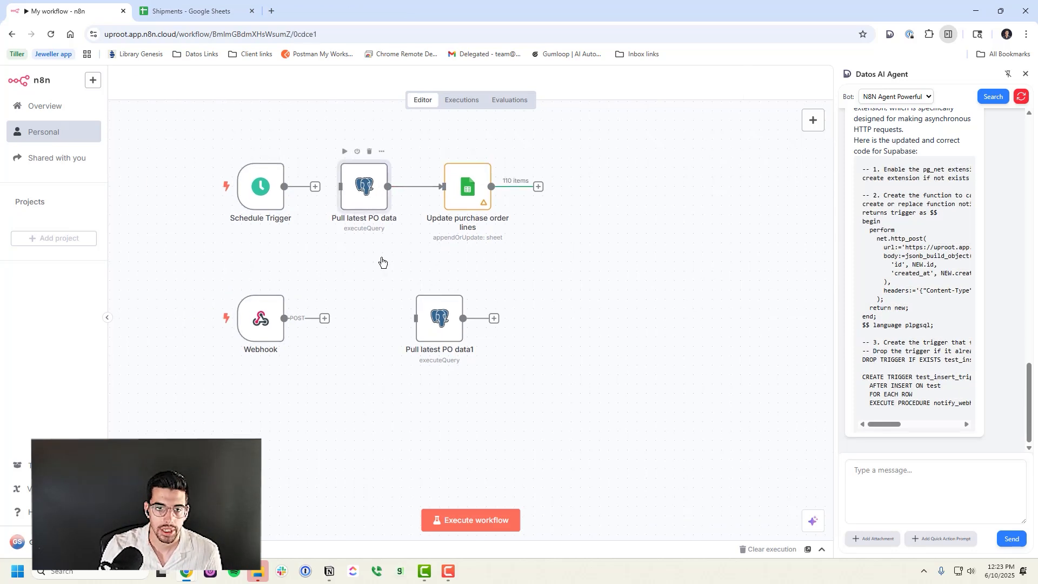
click(342, 335)
key(ctrl+a)
click(940, 465)
text(Ok grea)
text(t,)
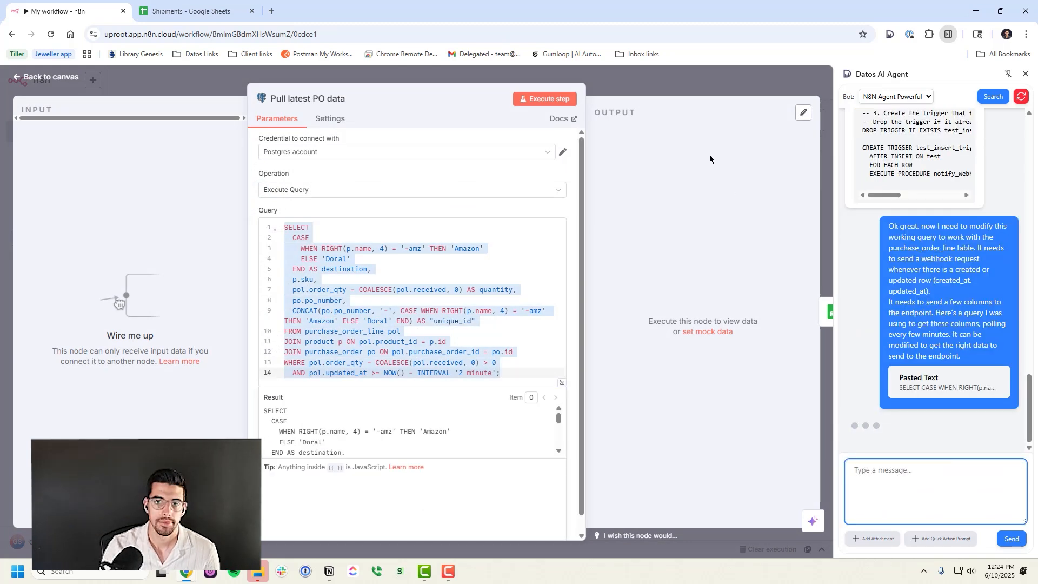
key(Escape)
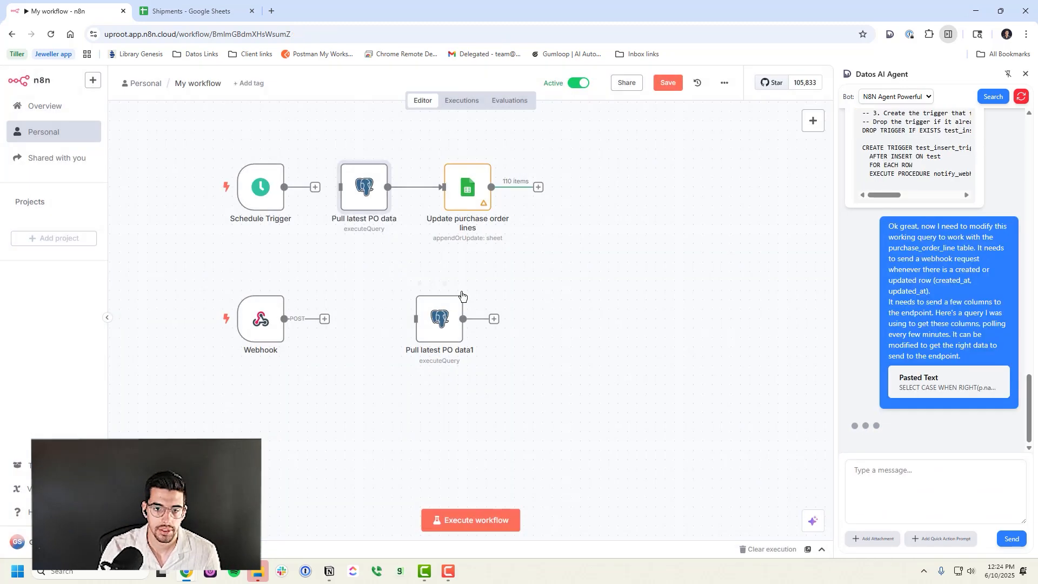
- Replace the query in the Pull latest PO data1 node with "create extension if not exists pg_net;" and run it
double_click(433, 310)
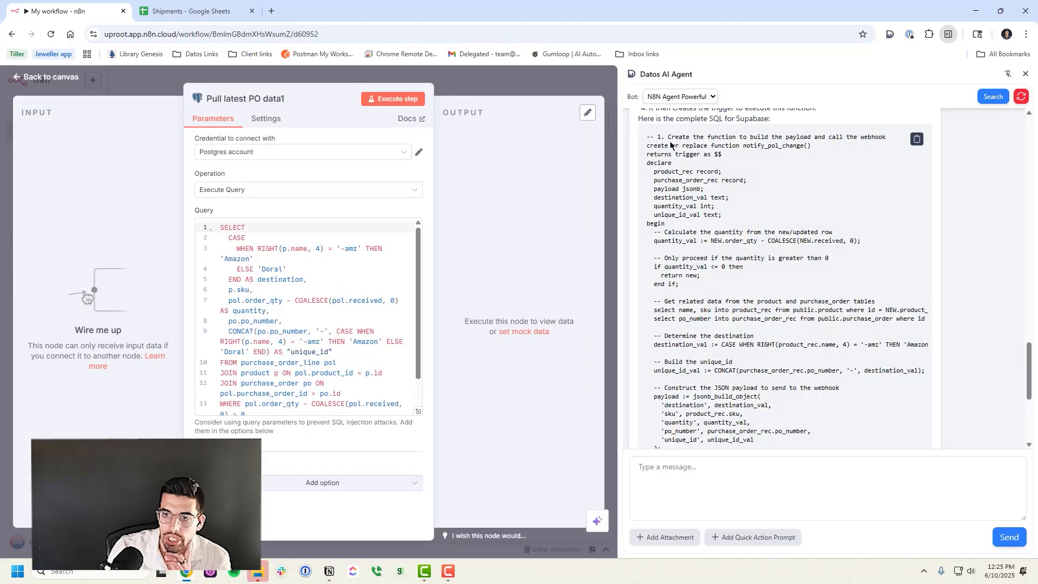
drag(669, 139, 854, 150)
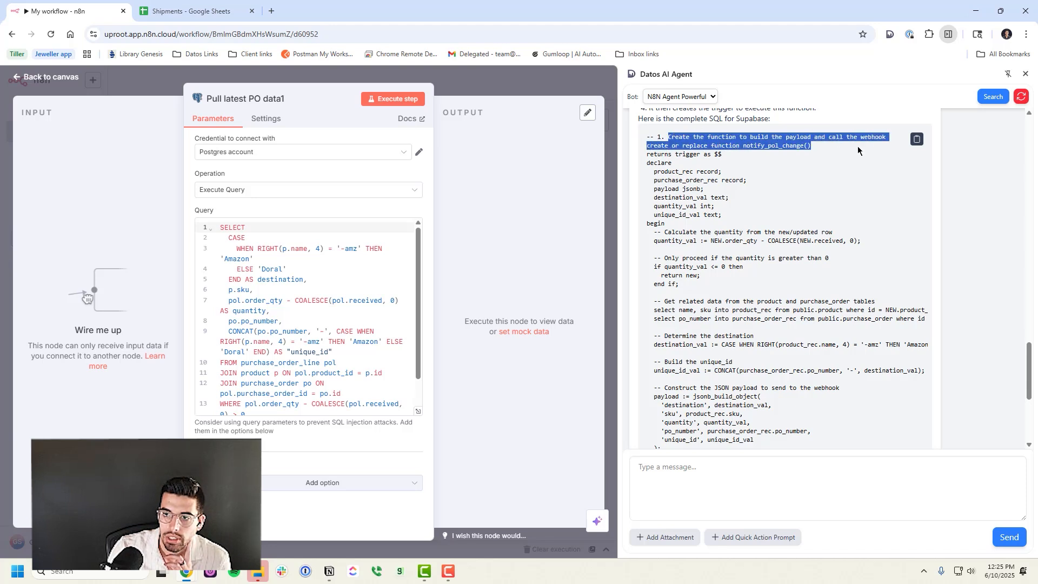
click(866, 149)
scroll(753, 315, down, 4)
scroll(753, 315, up, 8)
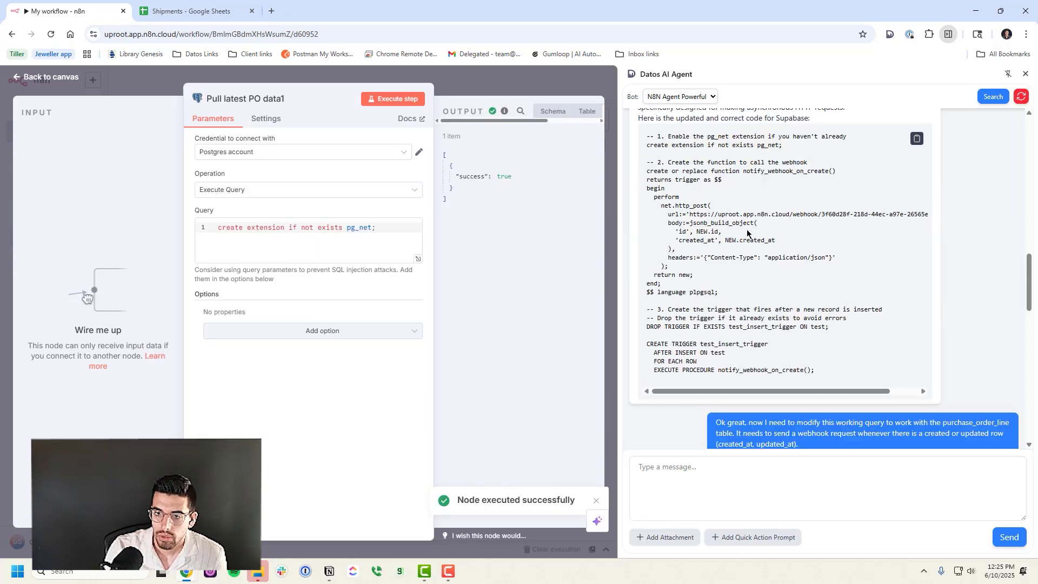
- Examine the AI agent's notify_pol_change function, from its declared variables to the quantity check and the payload construction
scroll(734, 255, down, 6)
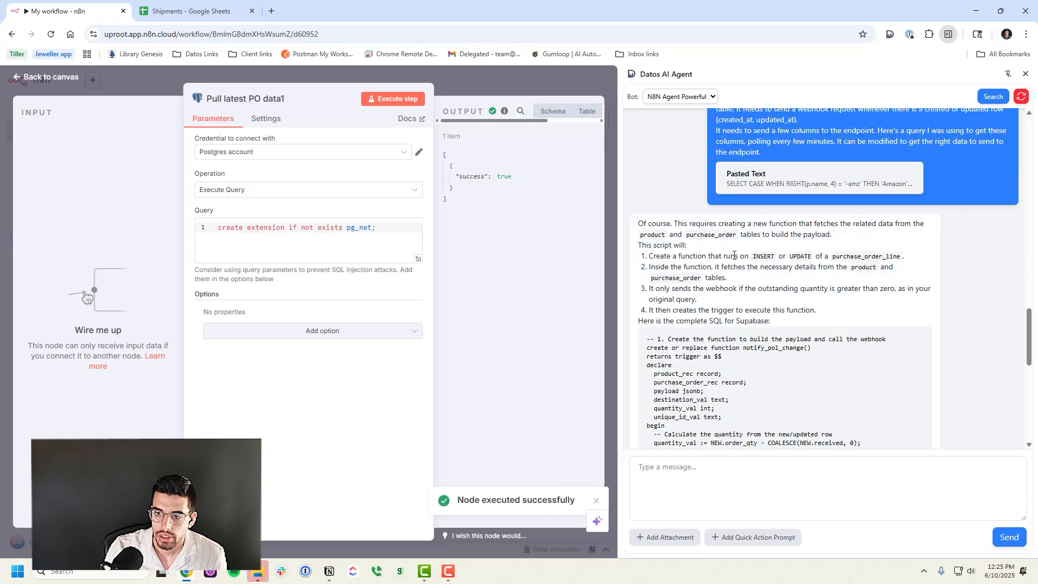
scroll(734, 256, down, 3)
drag(647, 204, 717, 220)
click(688, 216)
drag(654, 229, 687, 231)
scroll(754, 262, down, 1)
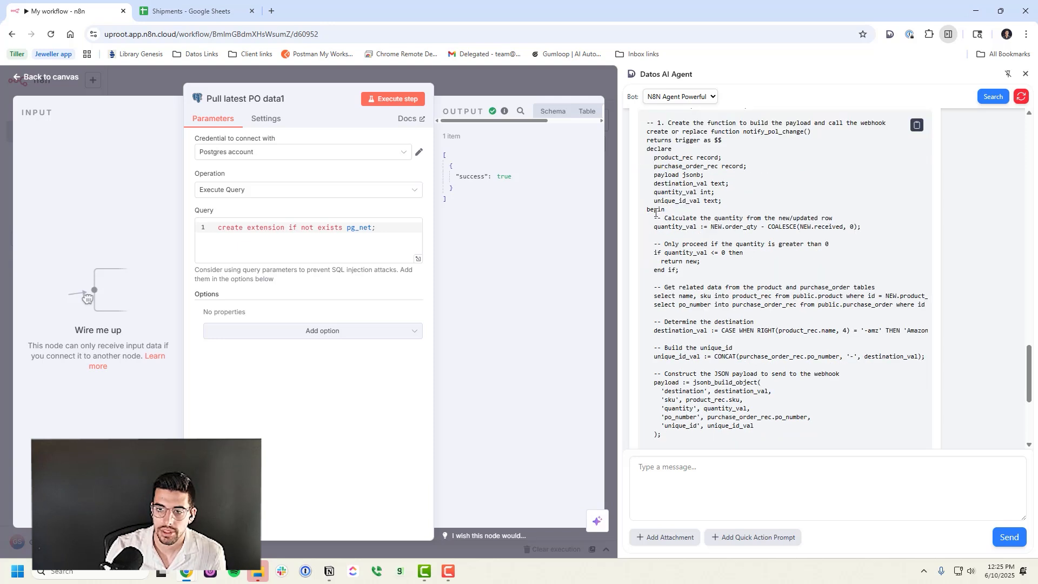
scroll(700, 257, down, 2)
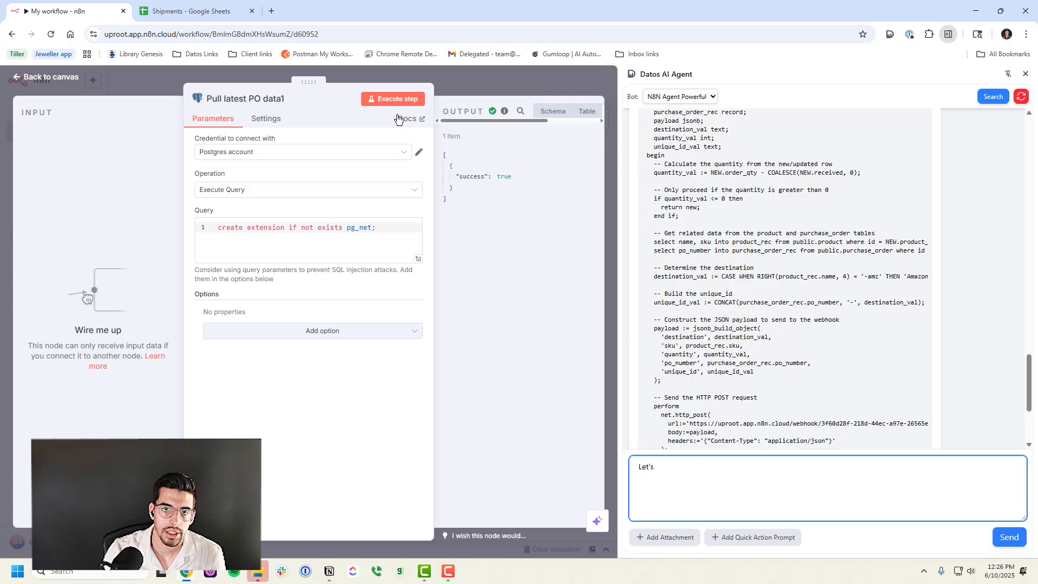
- Check the filter conditions in the Pull latest PO data node's query
click(380, 77)
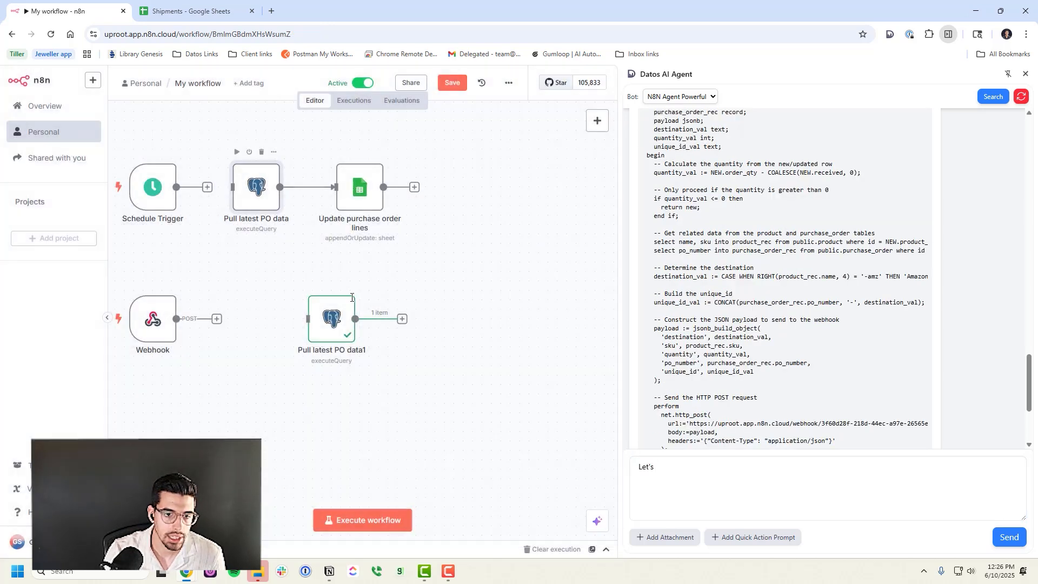
double_click(351, 296)
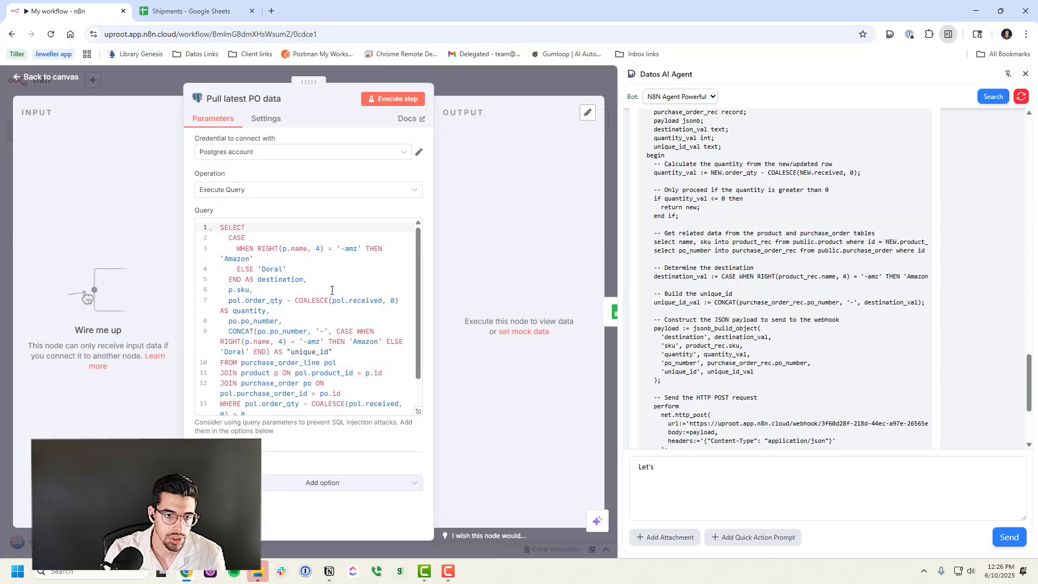
scroll(319, 325, down, 1)
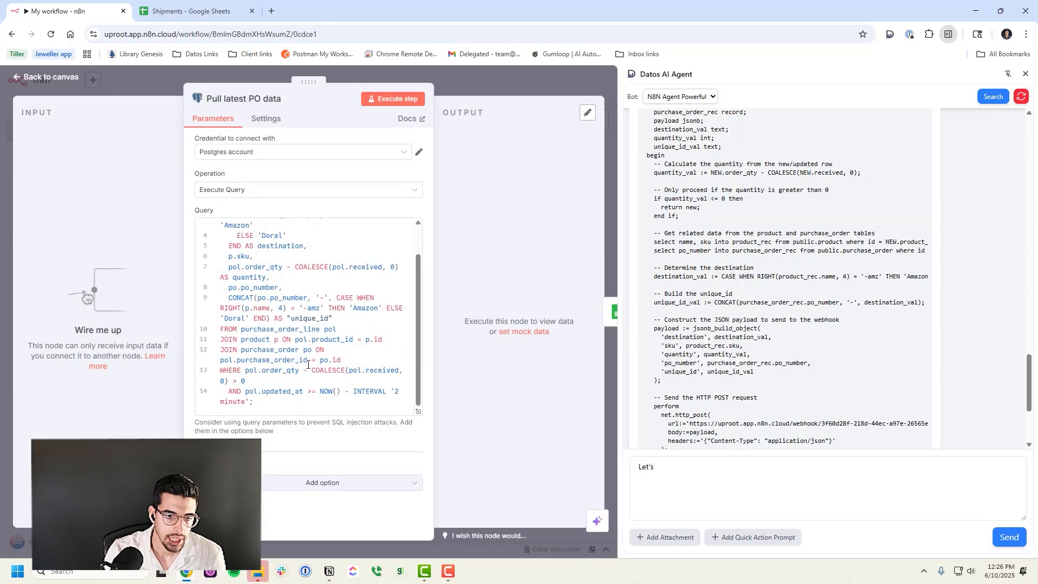
click(491, 89)
click(761, 472)
double_click(261, 205)
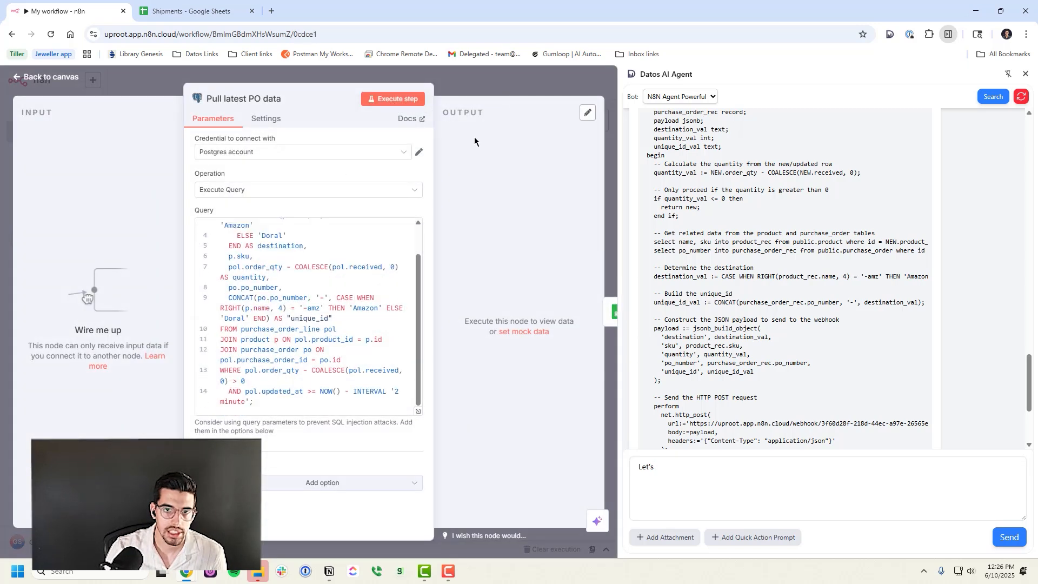
click(481, 91)
- Ask the AI agent to remove the portion that checks if the quantity is greater than 0
click(710, 475)
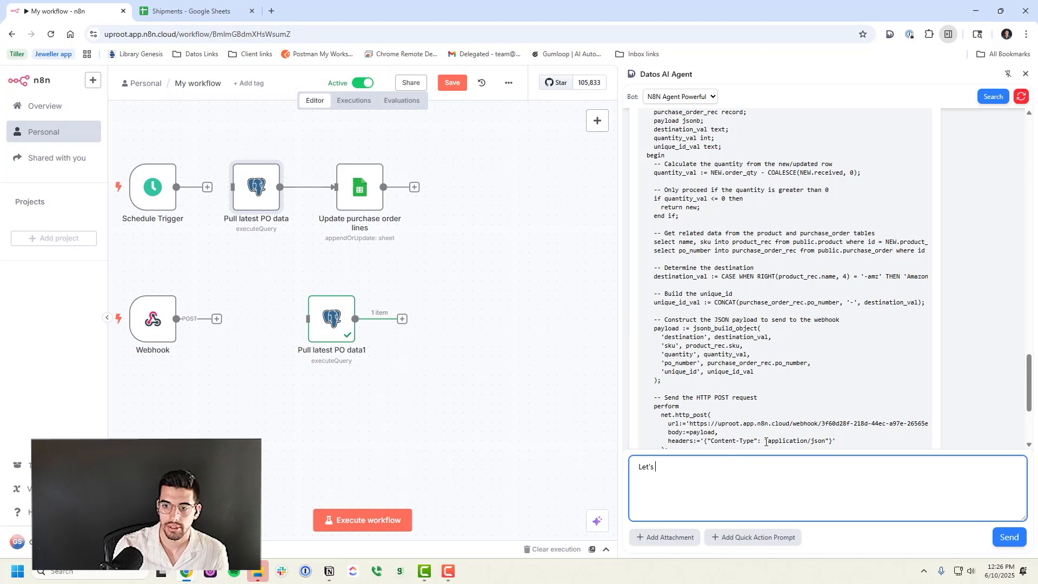
text(he portion that checks if the quantity is greater than 0. We don't need that condition)
key(Return)
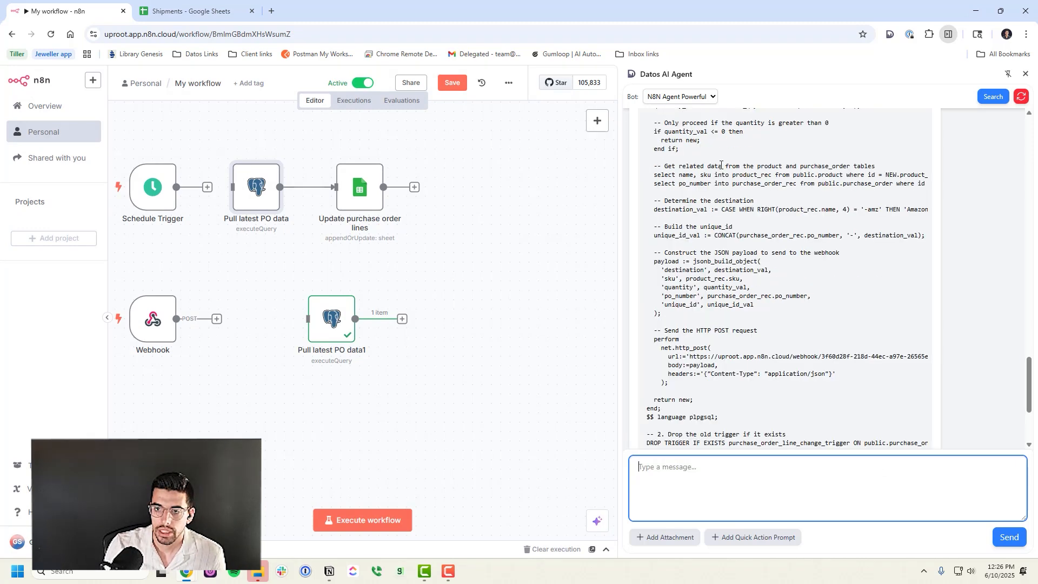
- Examine the revised trigger SQL, covering the related data lookup, destination, unique_id, JSON payload, HTTP POST request and trigger creation
scroll(728, 195, up, 2)
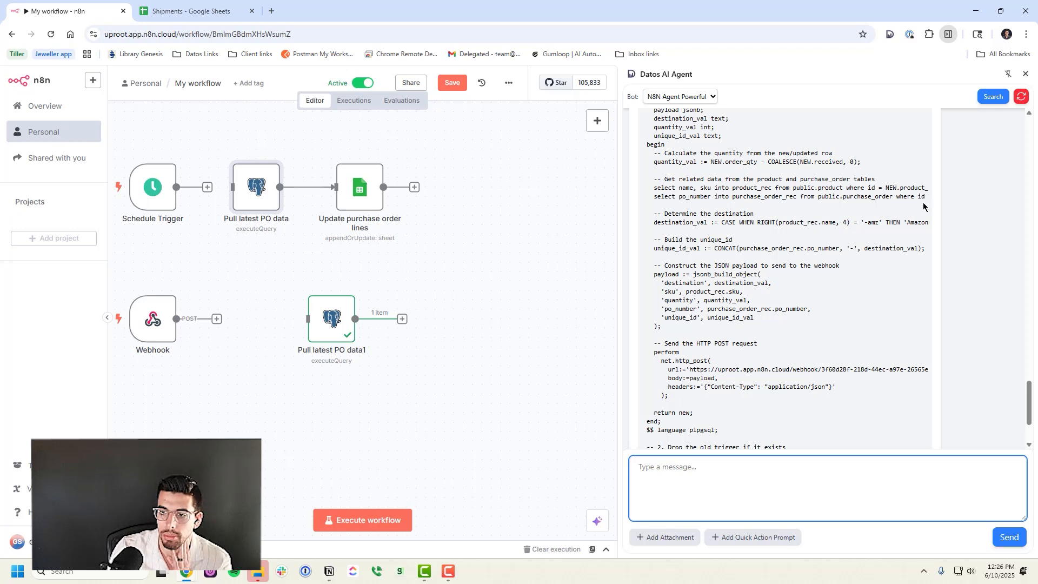
drag(691, 196, 788, 197)
click(686, 239)
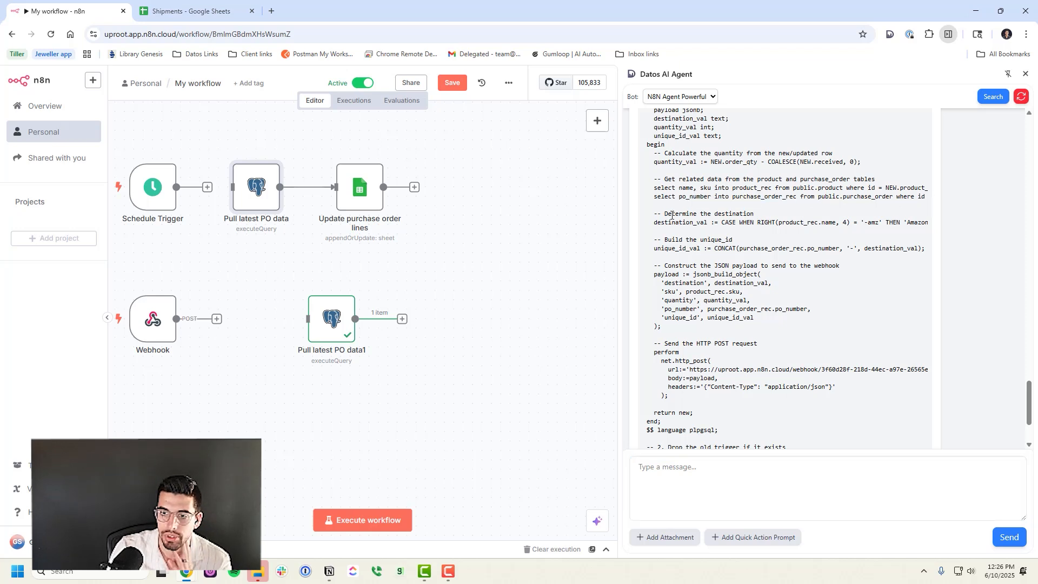
drag(663, 237, 752, 247)
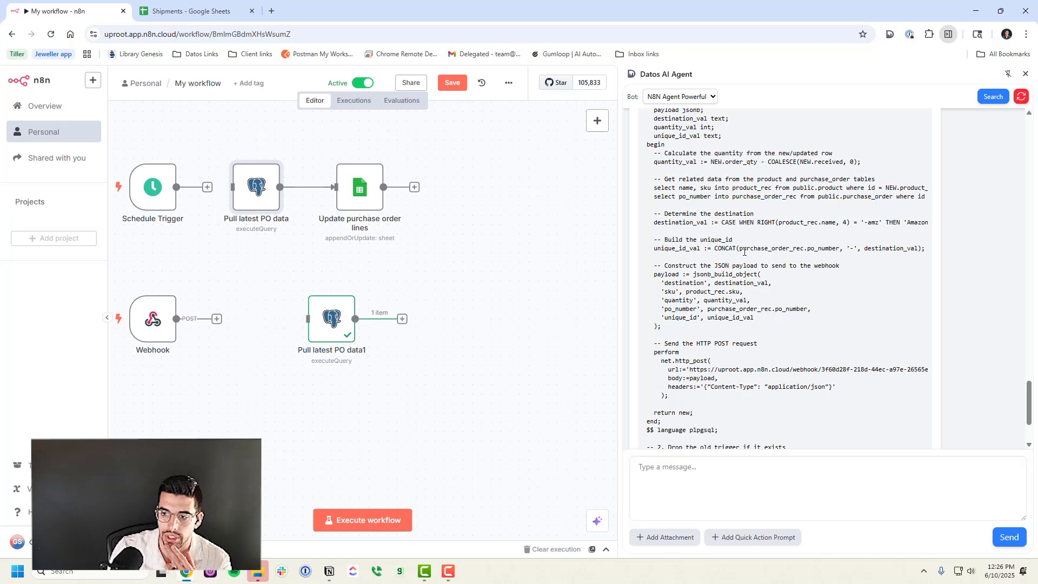
click(745, 251)
scroll(700, 274, down, 1)
drag(663, 219, 719, 318)
click(717, 281)
scroll(717, 281, down, 1)
click(719, 320)
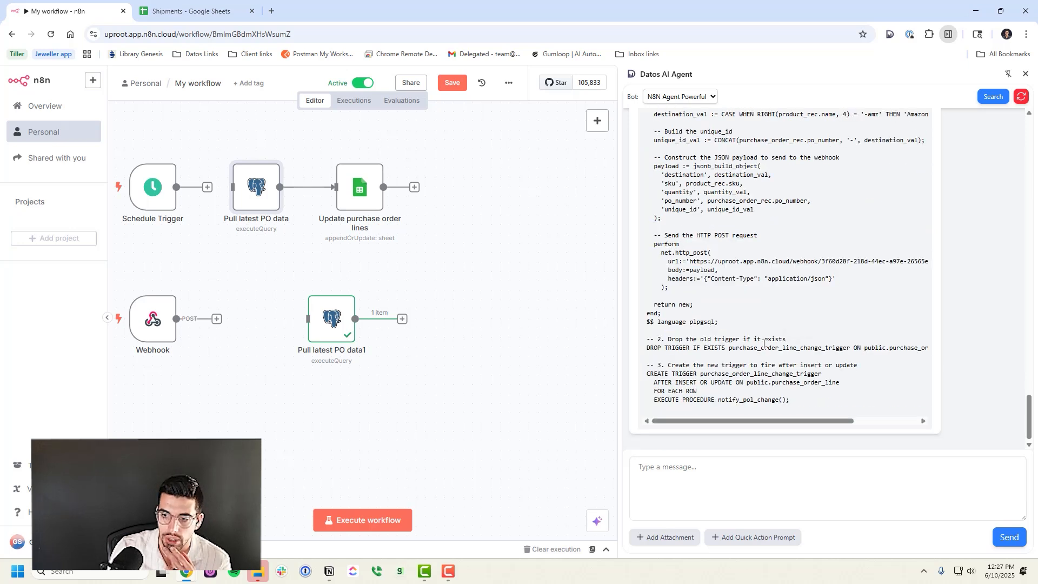
drag(816, 422, 710, 418)
- Copy the entire revised trigger SQL into the Pull latest PO data1 node, run it, and save the workflow
drag(658, 373, 668, 276)
scroll(769, 363, up, 6)
scroll(859, 339, down, 6)
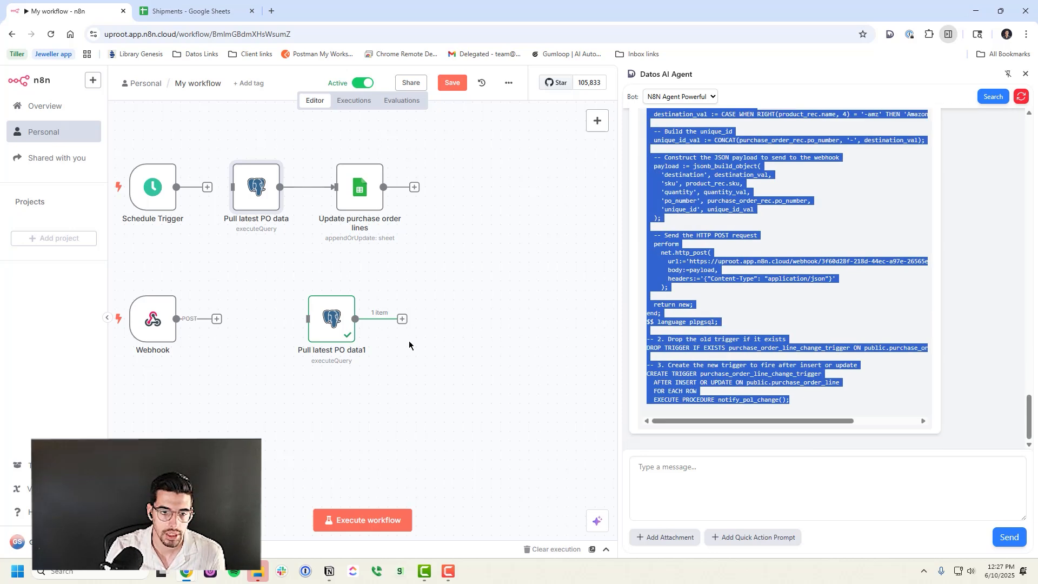
click(336, 337)
click(157, 318)
click(452, 84)
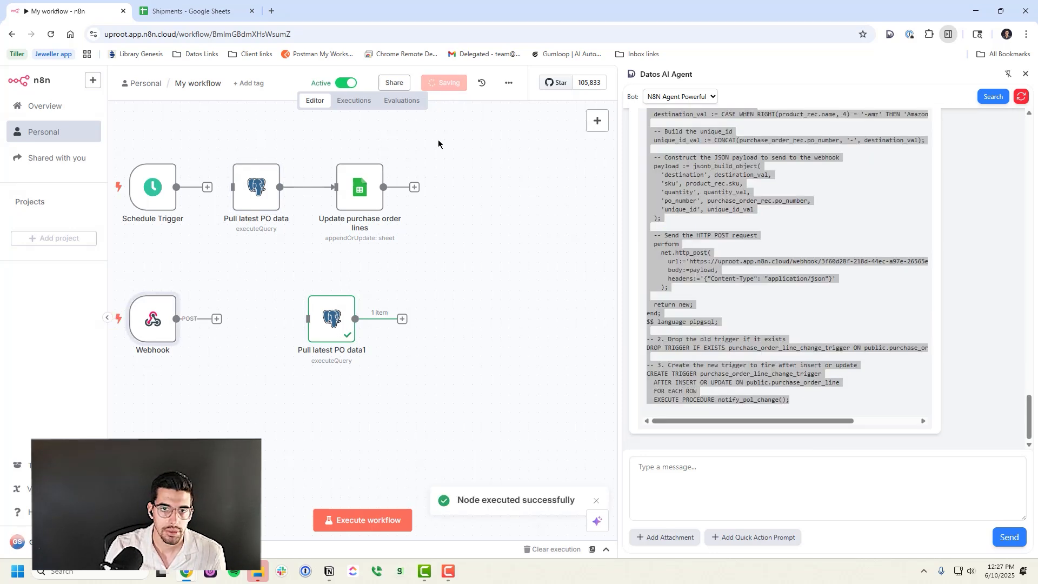
- Ask the AI agent for a test query creating connected purchase_order and purchase_order_line items, and run it in the Pull latest PO data1 node
drag(261, 274, 348, 266)
click(418, 311)
click(776, 482)
text(Create a test )
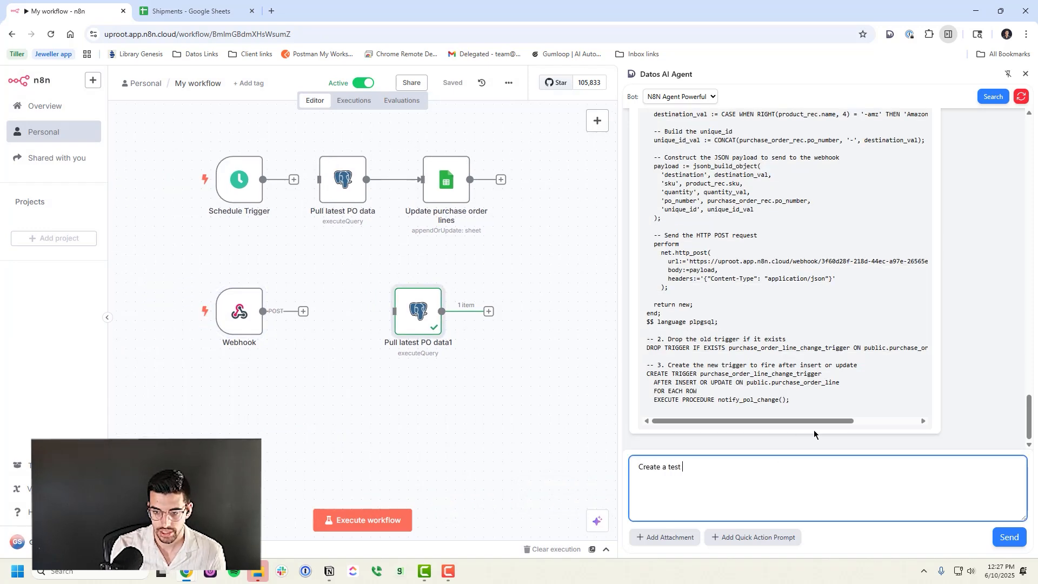
text(query that will create an item in the purchase_order table as well as the purchase_order_line table and connect them together. Here's a sample outpu)
text(t)
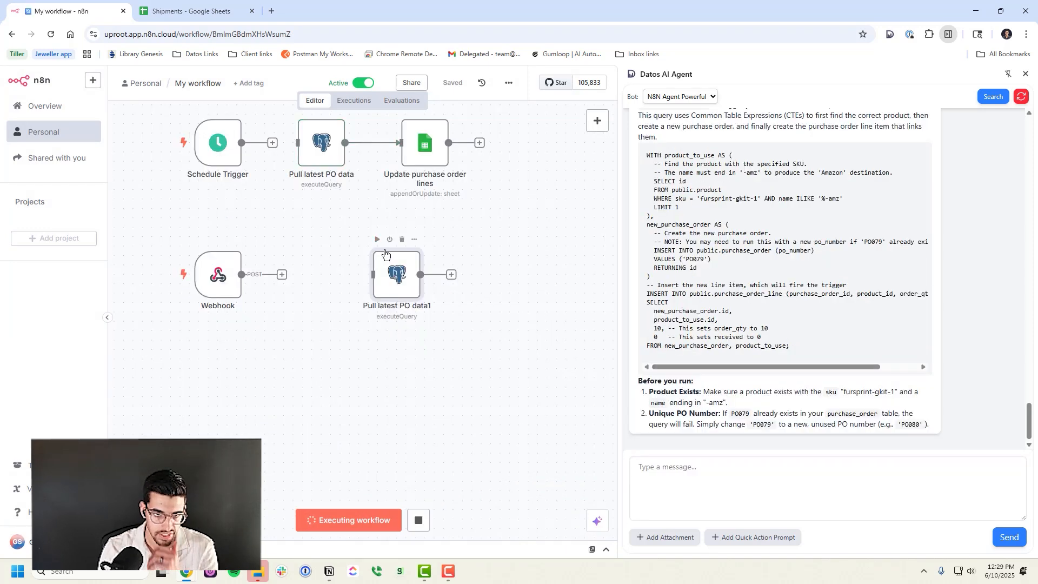
click(377, 239)
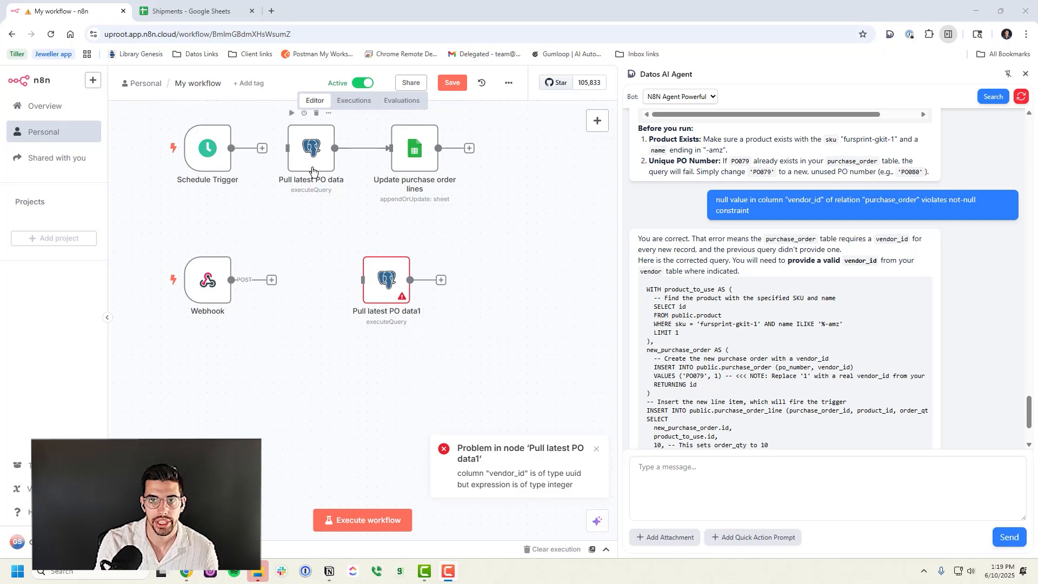
- Duplicate the Pull latest PO data node again, placing the copy below the Webhook row
click(312, 171)
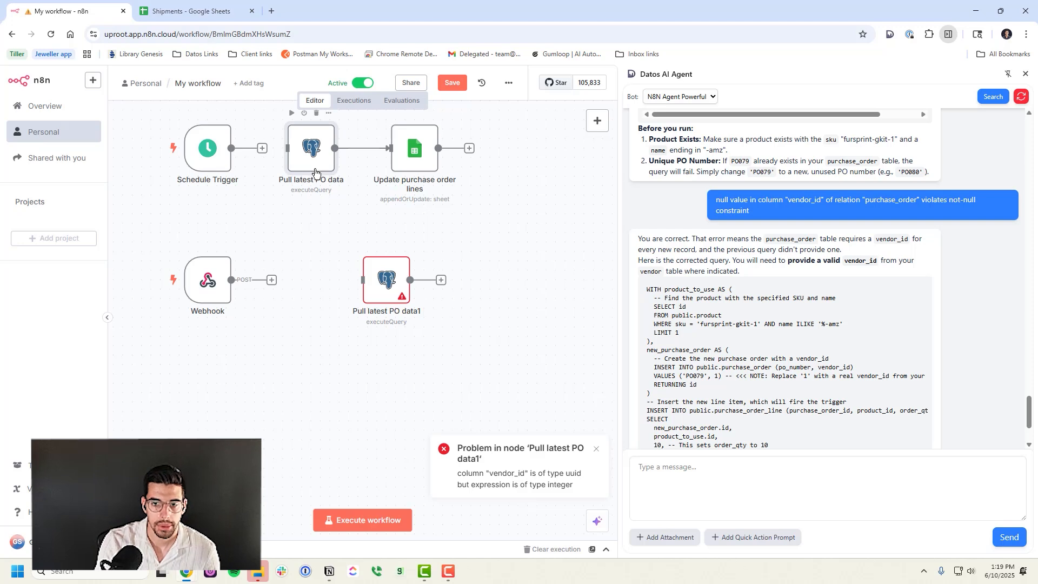
key(ctrl+c)
scroll(348, 350, down, 1)
key(ctrl+v)
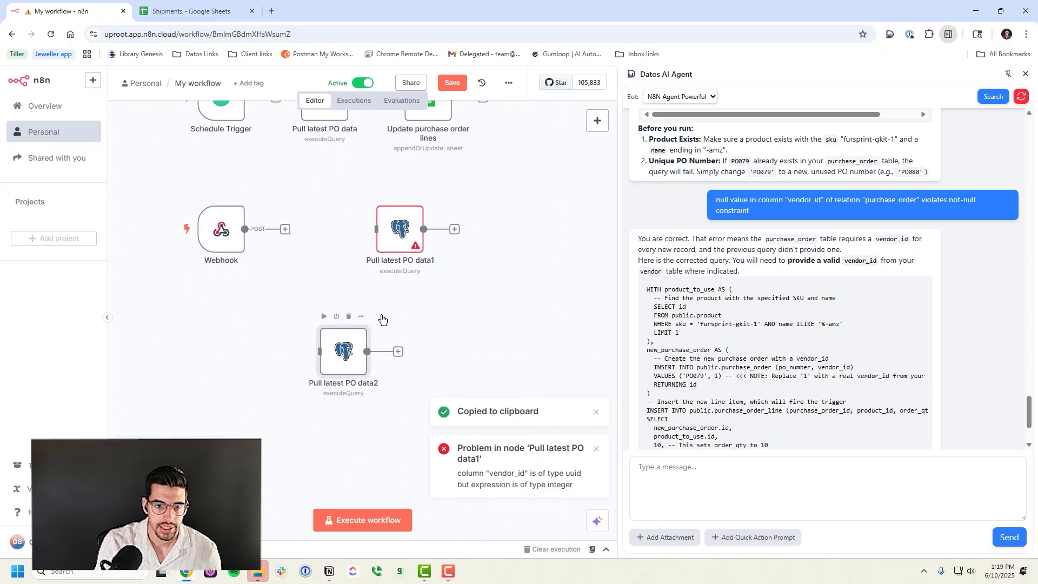
- Run SELECT * FROM purchase_order LIMIT 1 in the Pull latest PO data2 node and attach the output to the agent message as purchase_order
key(Return)
scroll(354, 259, down, 2)
scroll(354, 258, up, 2)
click(739, 484)
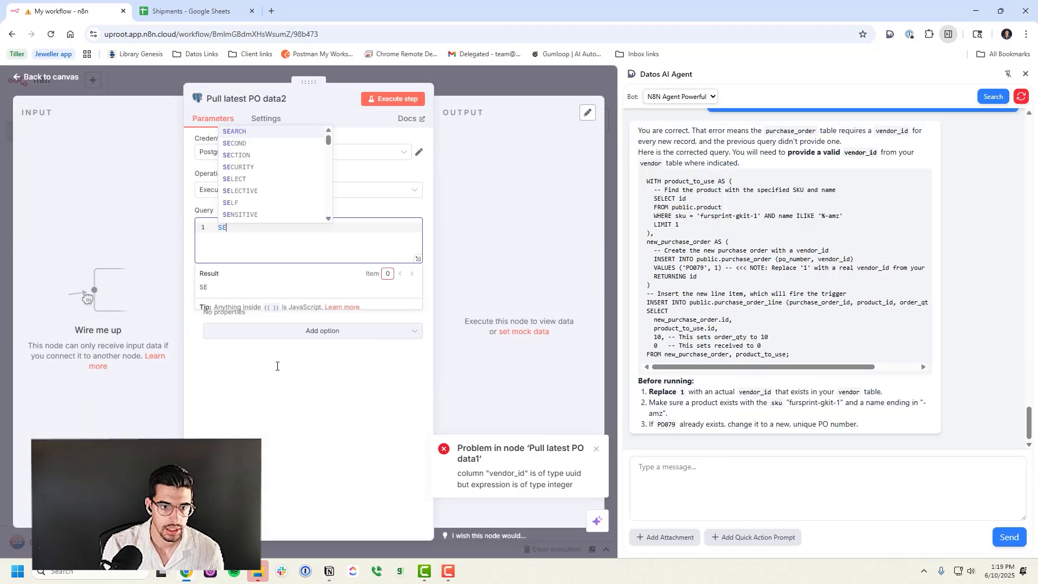
text(LECT)
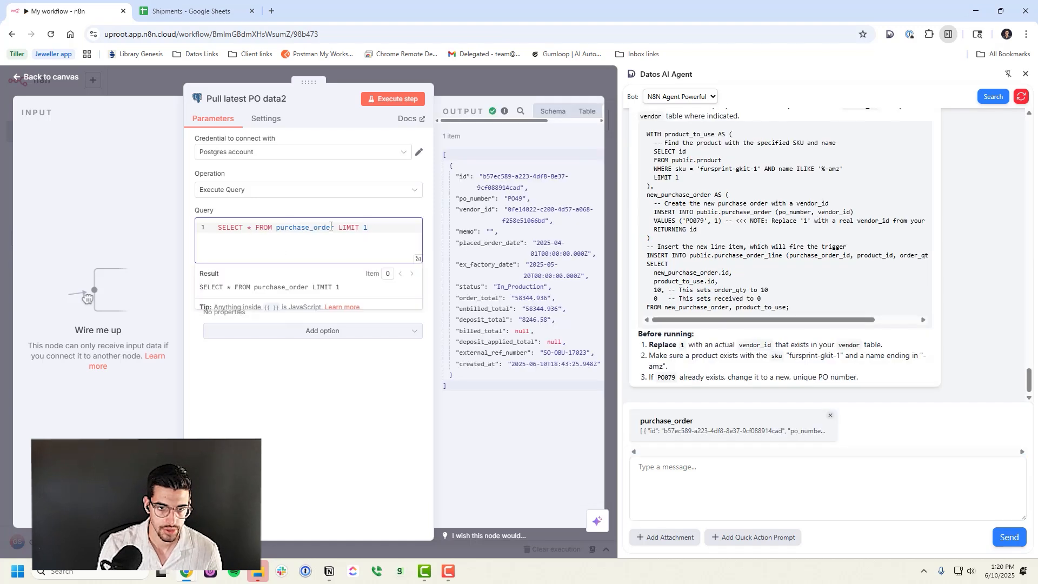
- Run the query against purchase_order_line, attach its output too, and send both sample rows to the agent for working out the sample data's schema
text(_line)
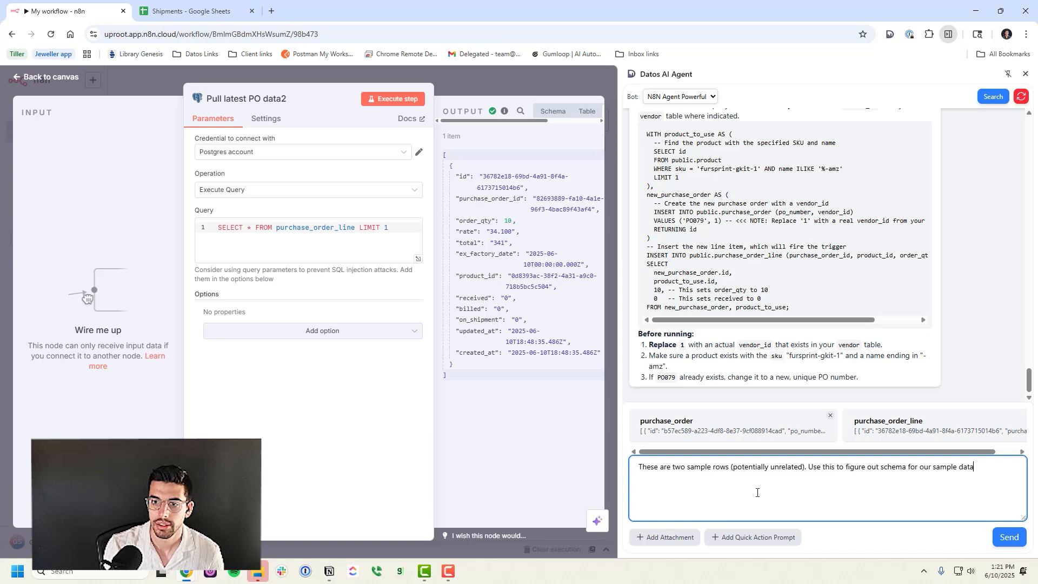
key(Return)
click(611, 439)
- Replace the entire query in the Pull latest PO data1 node with the agent's more complete test query
double_click(395, 245)
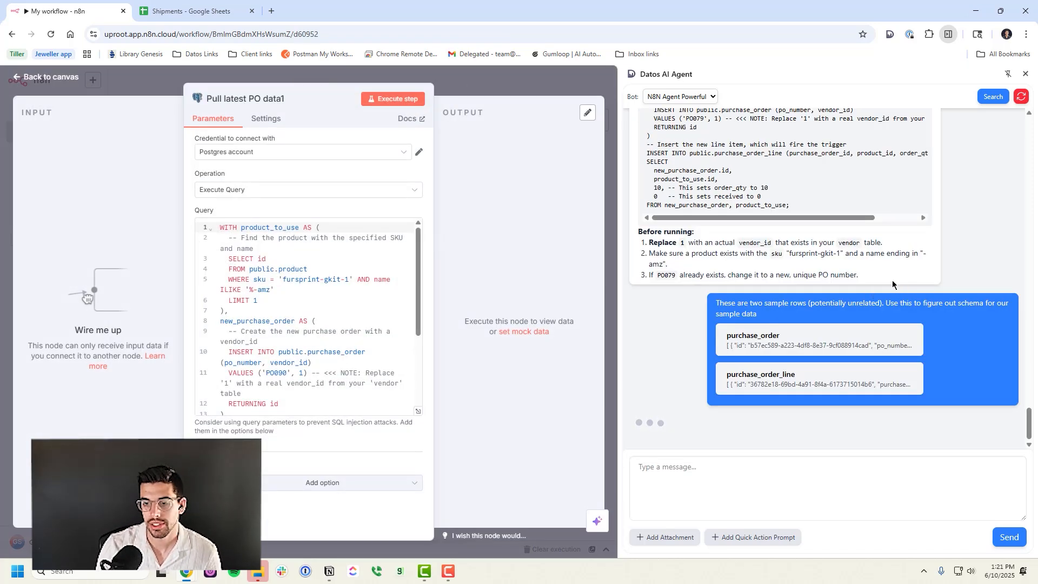
scroll(836, 242, up, 4)
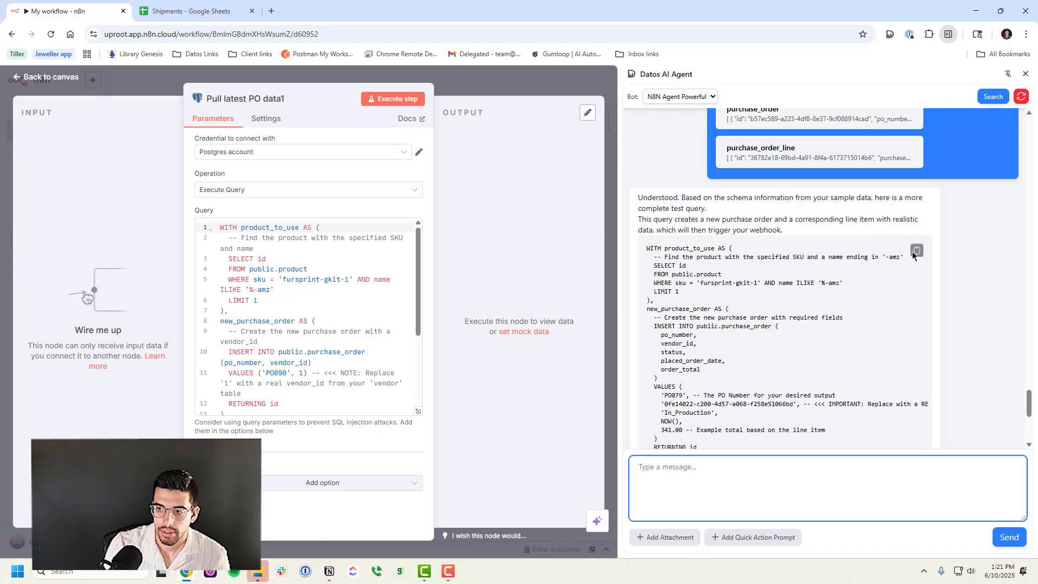
click(915, 252)
click(276, 328)
key(ctrl+a)
key(ctrl+v)
- Set the test query's PO number to PO081 and run the Pull latest PO data1 node
scroll(296, 289, up, 3)
click(256, 265)
key(BackSpace)
key(BackSpace)
text(90)
click(304, 322)
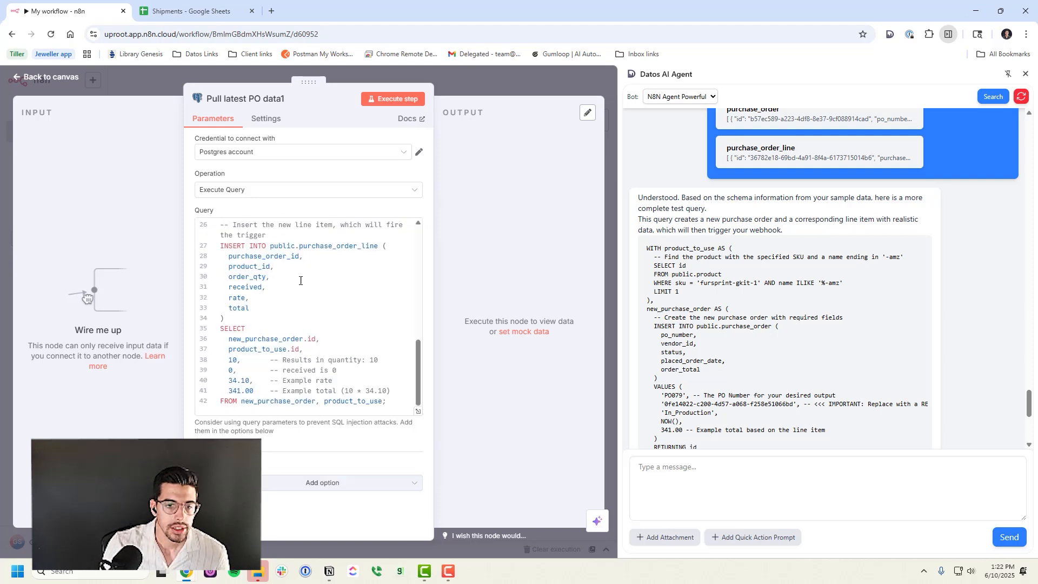
scroll(298, 281, up, 6)
click(394, 106)
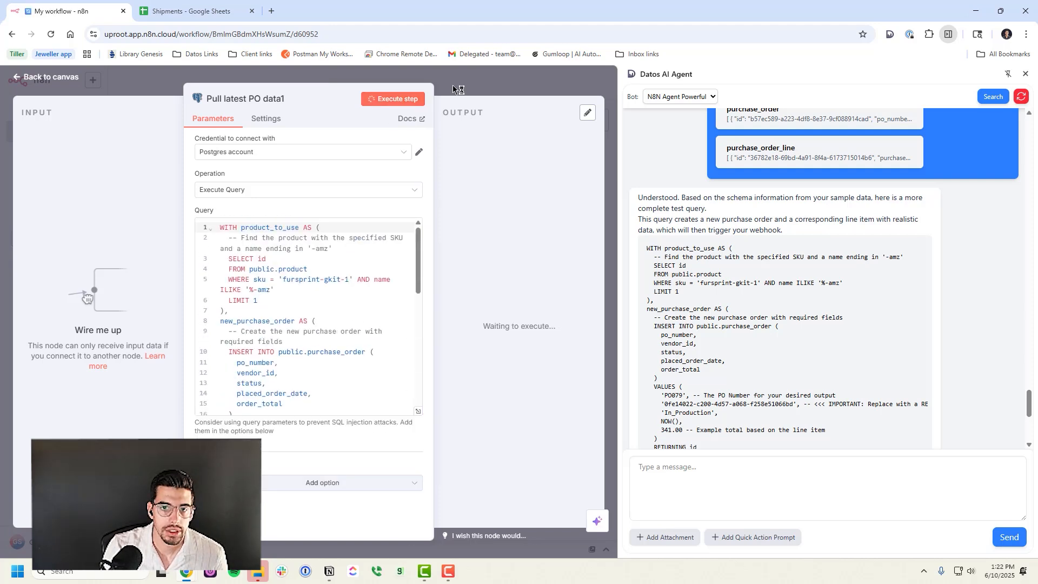
- Open the newest workflow execution and examine the sku, quantity, po_number, unique_id and destination in the Webhook output's body
click(453, 85)
click(354, 102)
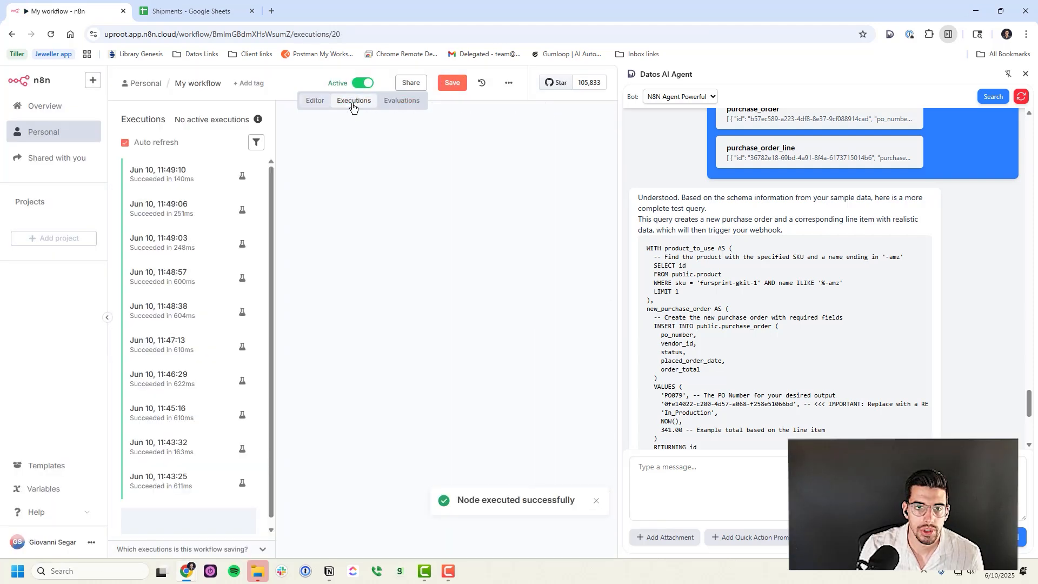
click(219, 227)
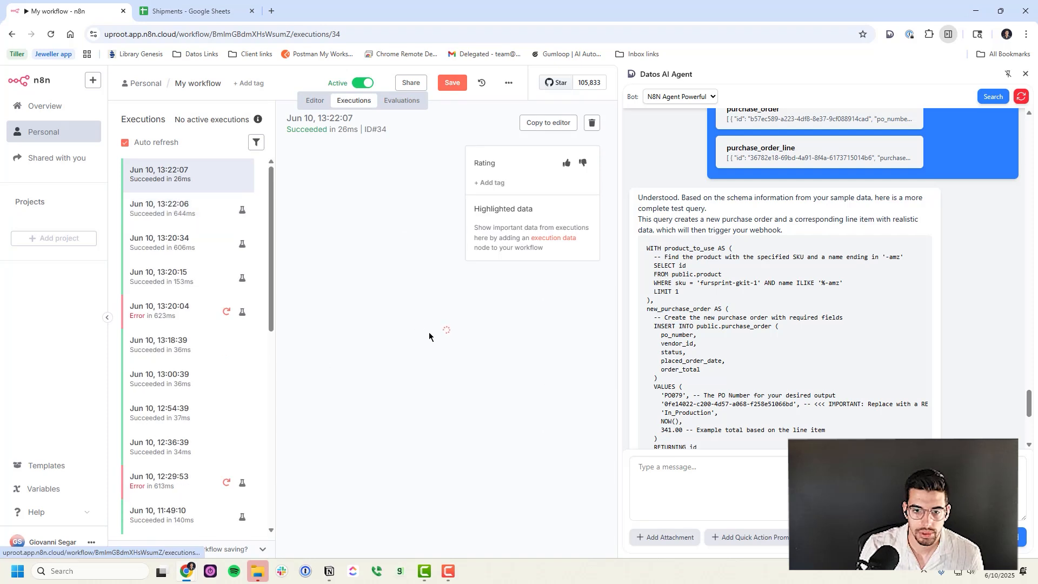
drag(620, 270, 737, 277)
drag(383, 388, 496, 435)
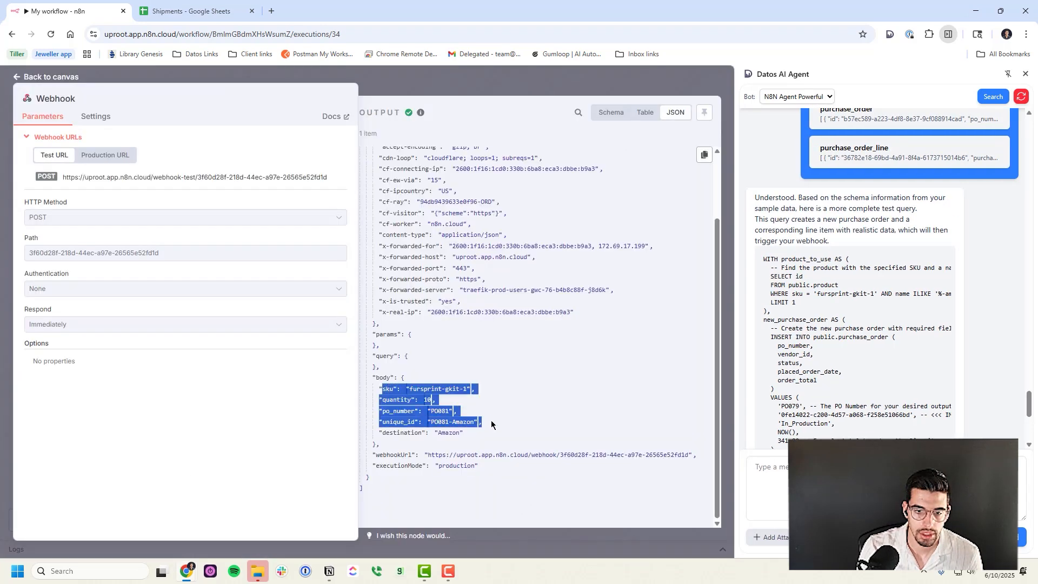
click(475, 432)
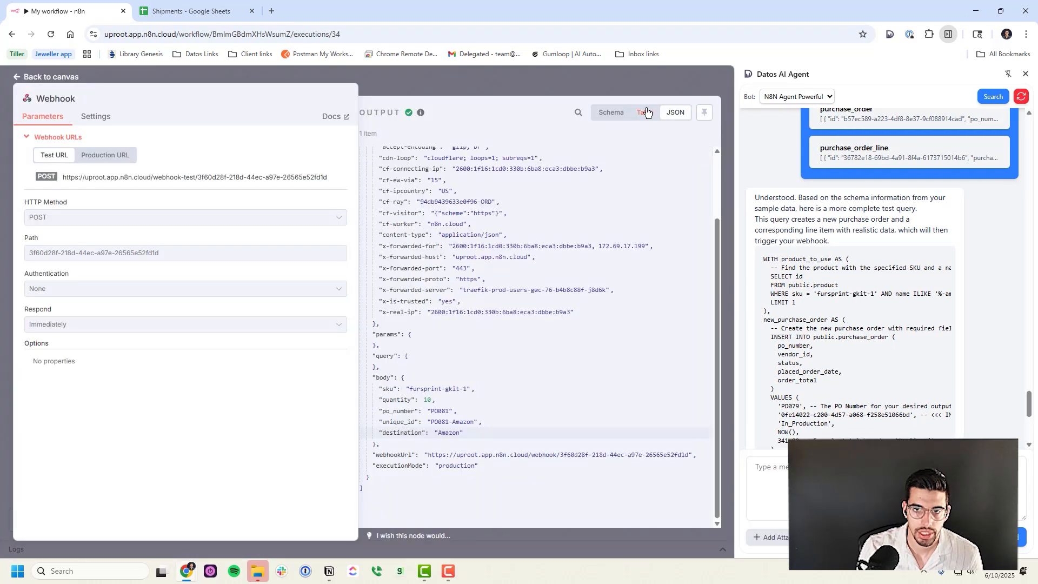
- Load the newest execution's data into the editor and inspect the pinned payload in the Webhook node
scroll(395, 129, up, 3)
click(704, 155)
click(678, 179)
click(646, 91)
click(648, 124)
drag(495, 365, 520, 402)
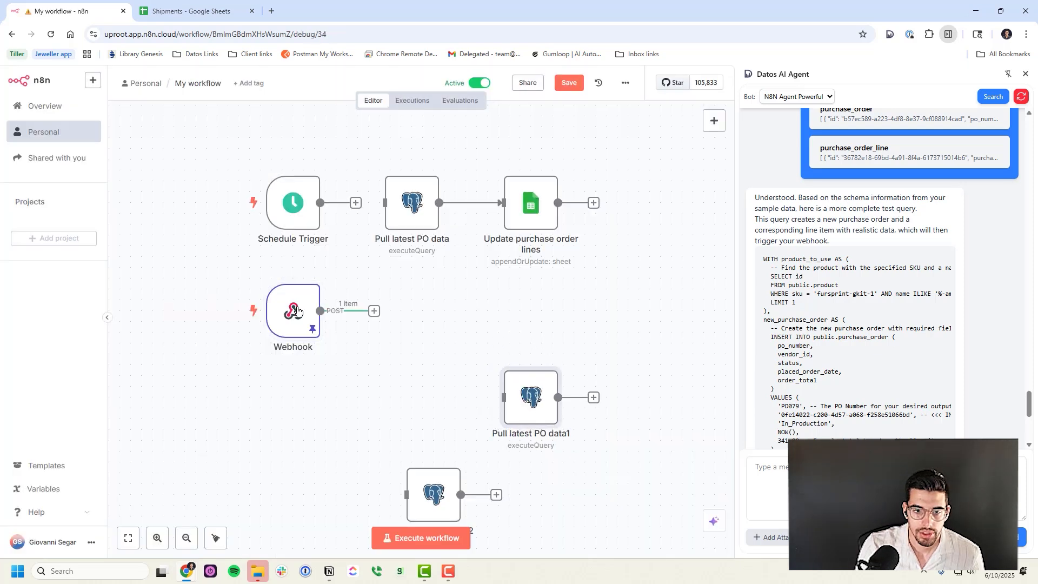
double_click(294, 307)
scroll(552, 227, down, 2)
key(Escape)
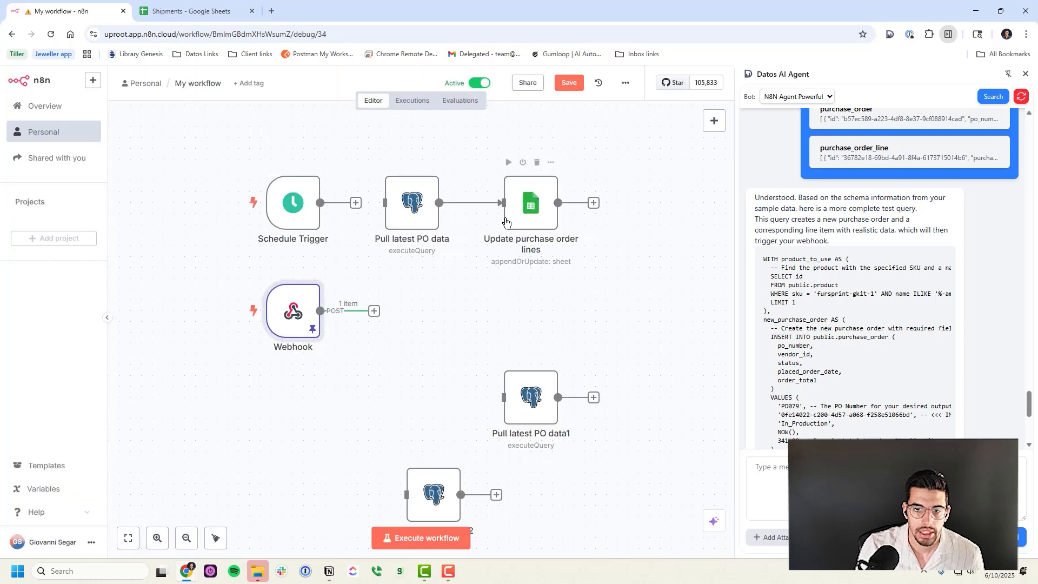
- Add a sticky note above the Schedule Trigger row with the heading "Polling approach"
click(482, 203)
mouse_move(523, 211)
mouse_down()
mouse_move(523, 276)
mouse_move(522, 218)
mouse_up()
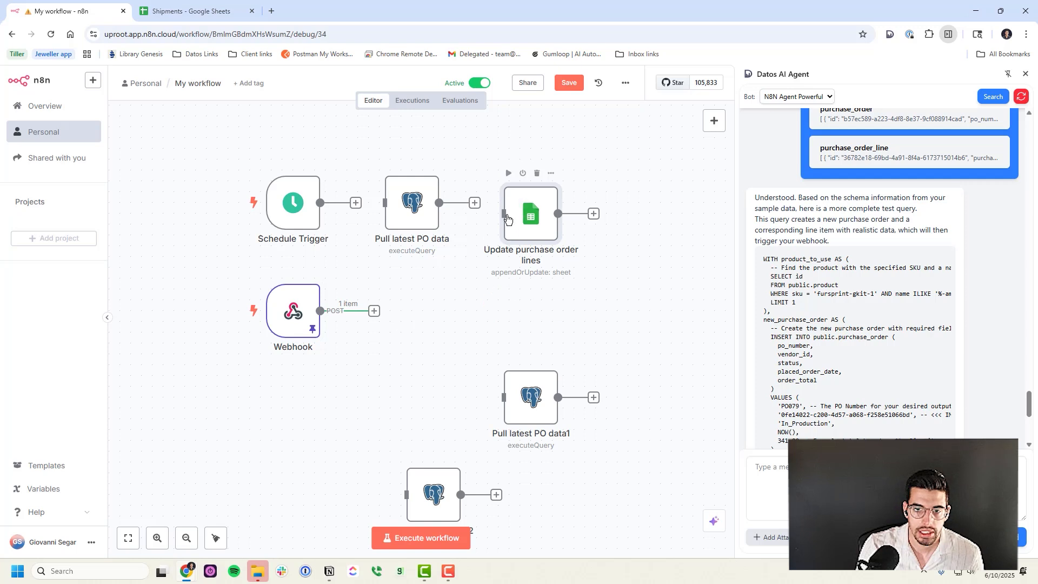
click(714, 128)
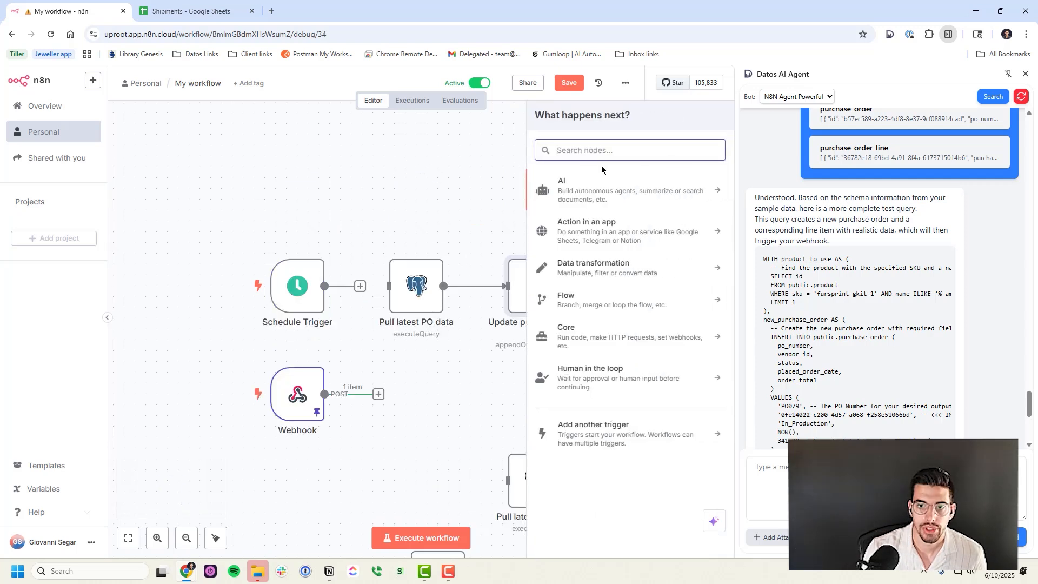
text(note)
key(Return)
drag(660, 294, 331, 195)
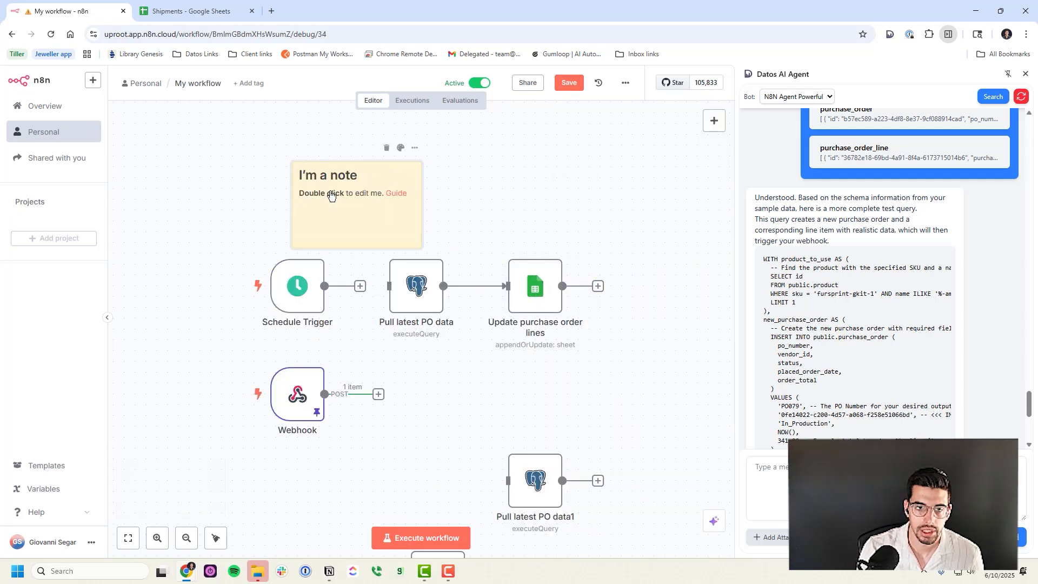
double_click(331, 196)
text(## Polling approach)
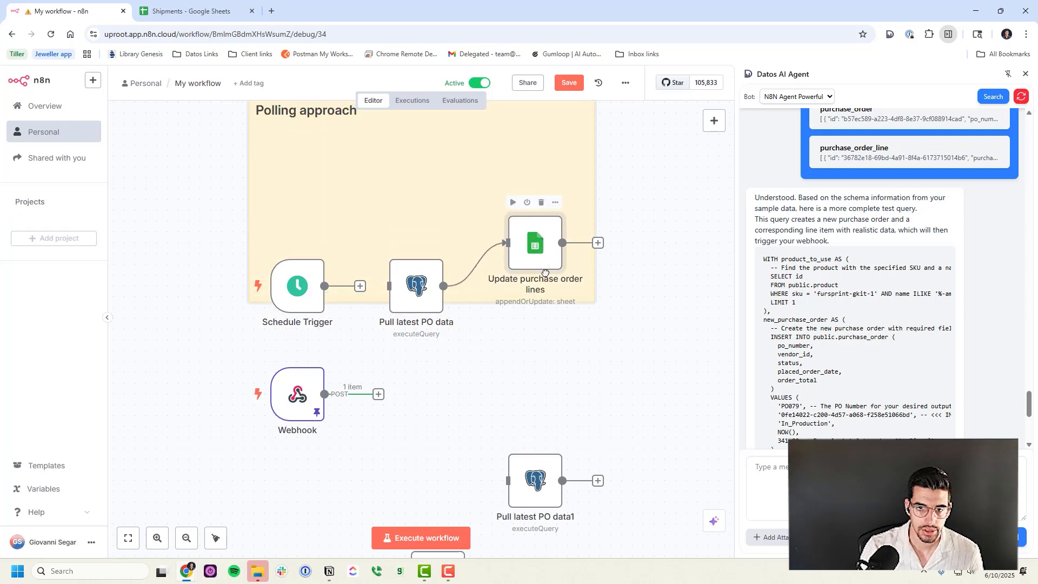
- Arrange the Schedule Trigger, Pull latest PO data and Update purchase order lines nodes inside the enlarged Polling approach note
drag(535, 249, 535, 275)
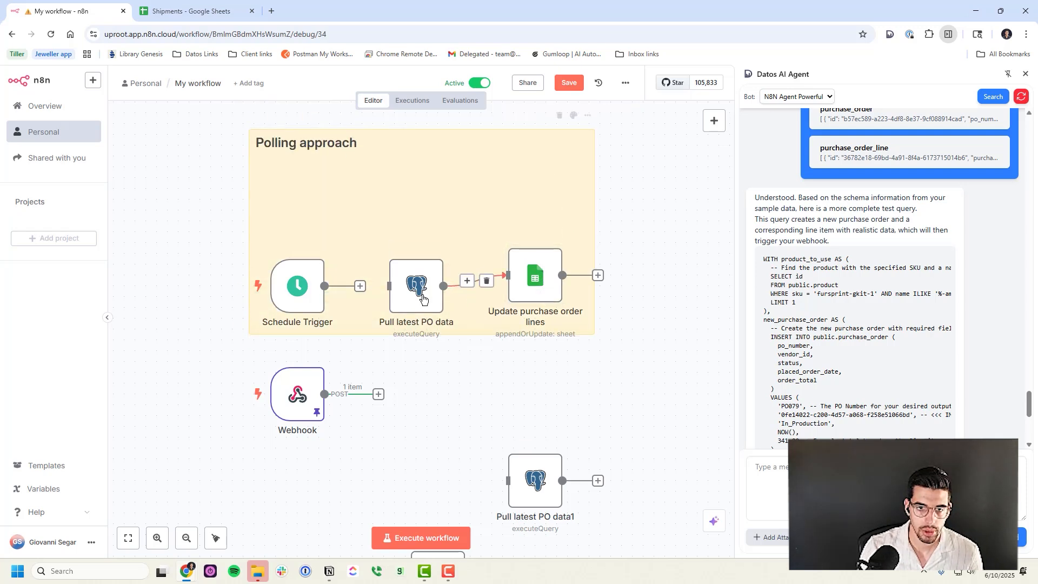
drag(406, 301, 406, 237)
drag(305, 295, 305, 229)
drag(417, 167, 416, 210)
drag(522, 295, 522, 262)
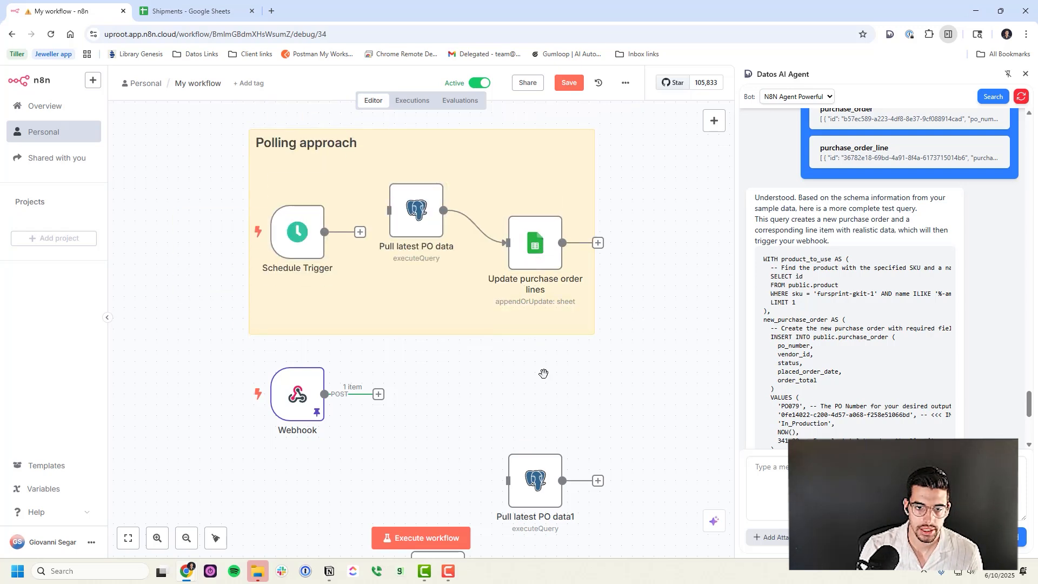
- Add a green sticky note headed "Active webhook approach" around the Webhook node, and connect Webhook to a copy of Update purchase order lines
drag(541, 381, 553, 289)
click(715, 127)
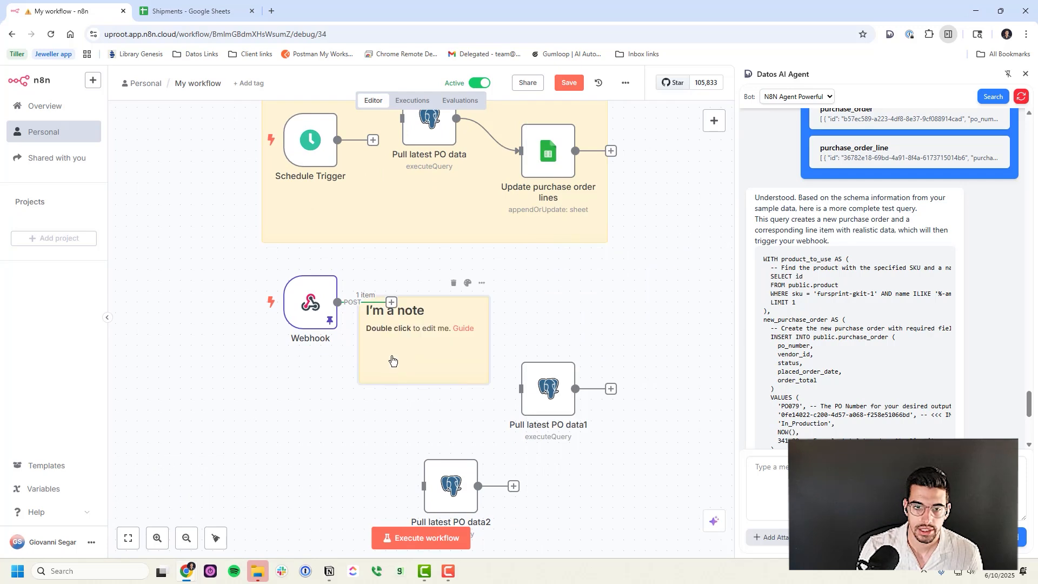
double_click(453, 356)
text(## Active)
text( webhook approach)
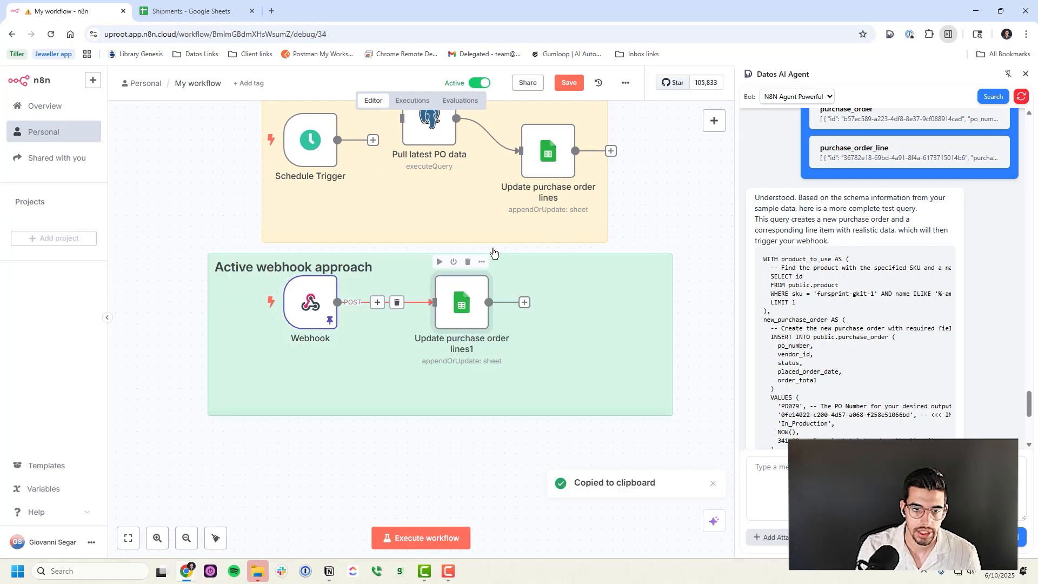
- Map unique_id, destination, sku, quantity and po_number in Update purchase order lines1 to the matching $json.body fields of the webhook
double_click(462, 300)
scroll(363, 271, down, 5)
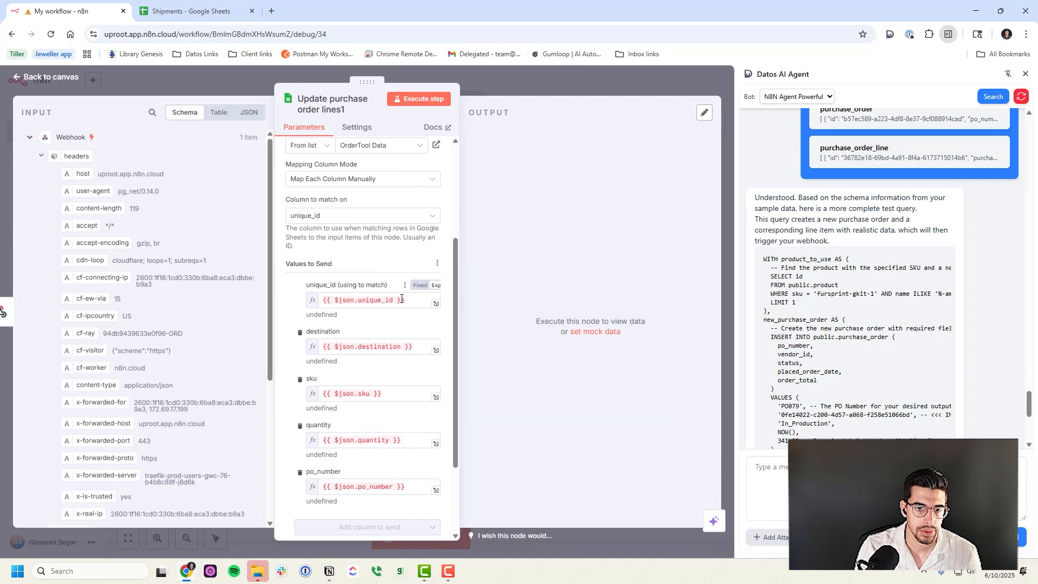
click(367, 300)
scroll(224, 339, down, 4)
key(ctrl+a)
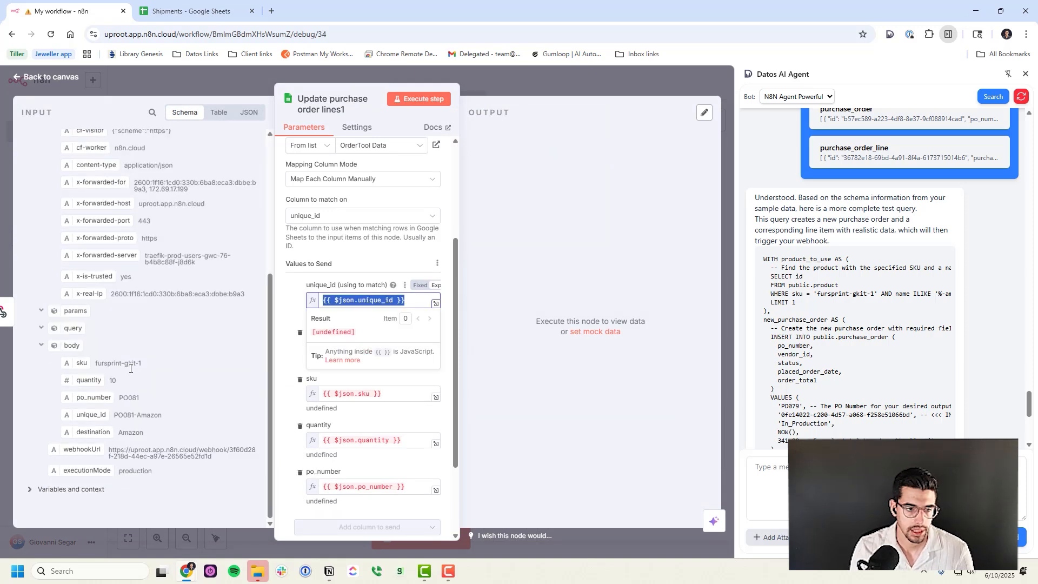
drag(102, 413, 344, 301)
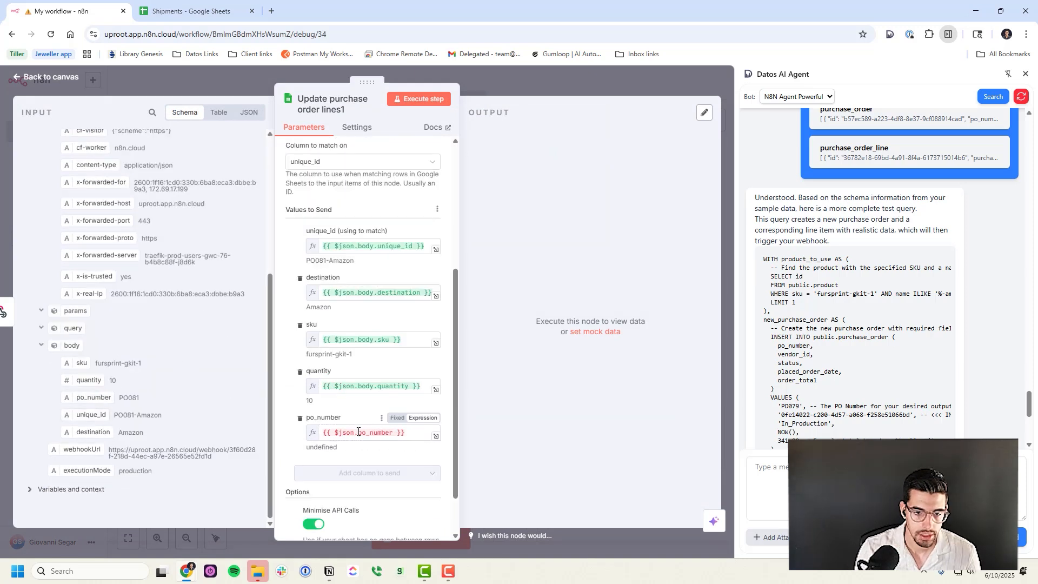
click(358, 432)
key(ctrl+v)
click(364, 413)
scroll(367, 413, down, 1)
key(Escape)
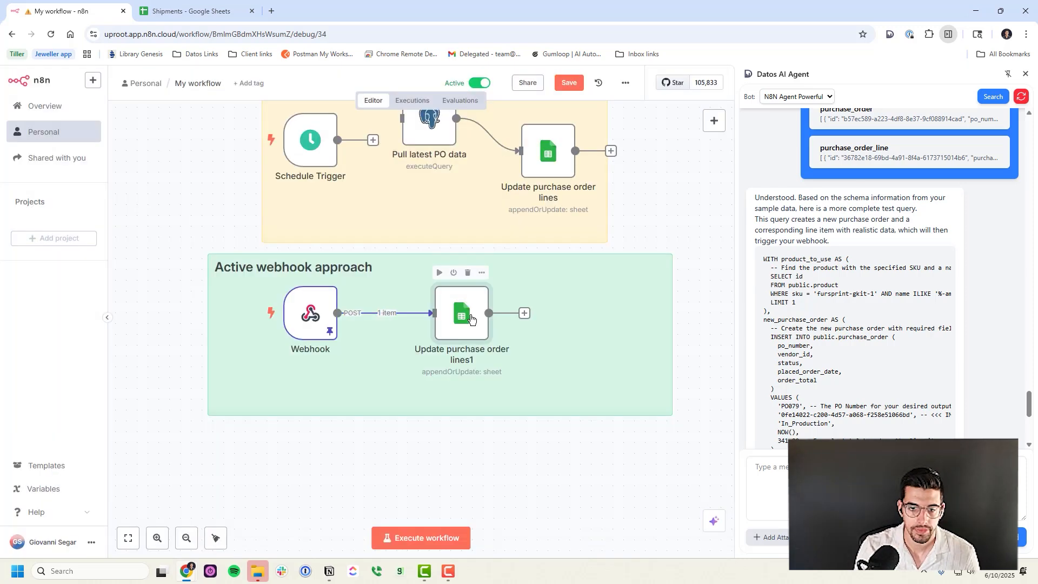
- Rename the copied Google Sheets node as "Update purchase order line" and save the workflow
key(F2)
click(377, 312)
click(451, 354)
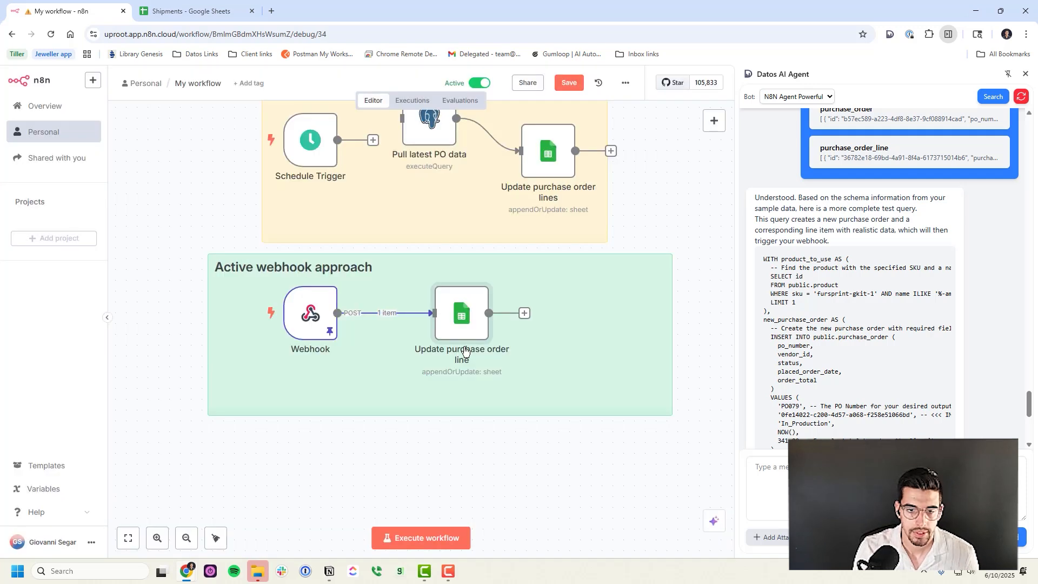
click(568, 83)
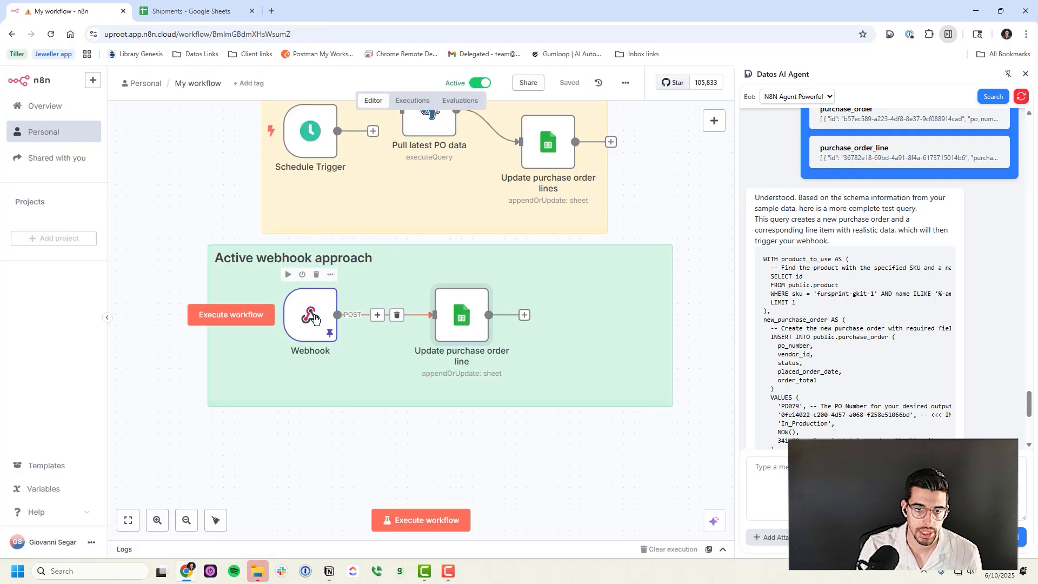
- Execute the workflow from the Webhook node and check the newest line in the Shipments spreadsheet's OrderTool Data sheet
drag(302, 325, 335, 325)
click(272, 306)
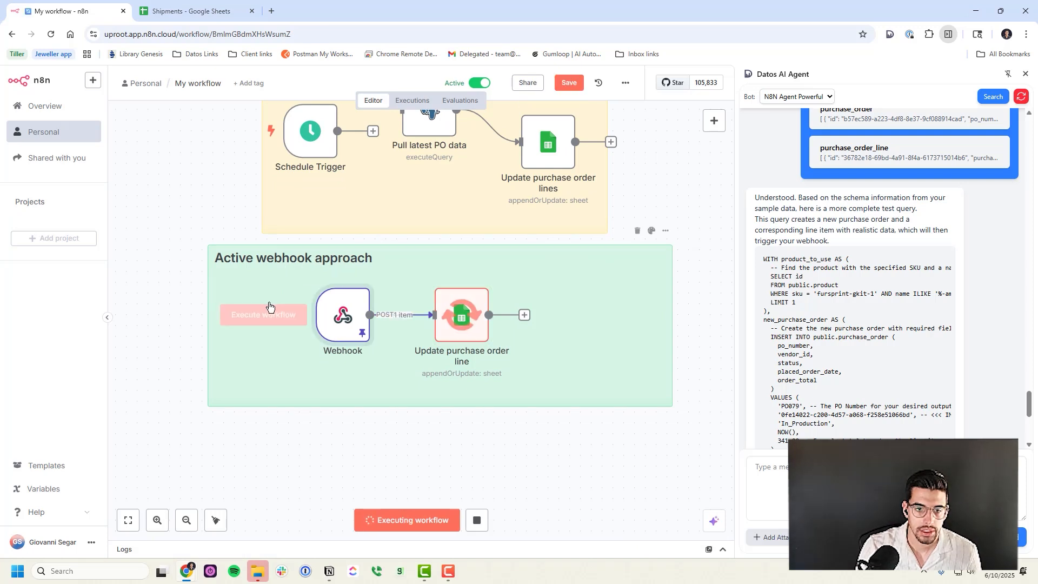
click(183, 12)
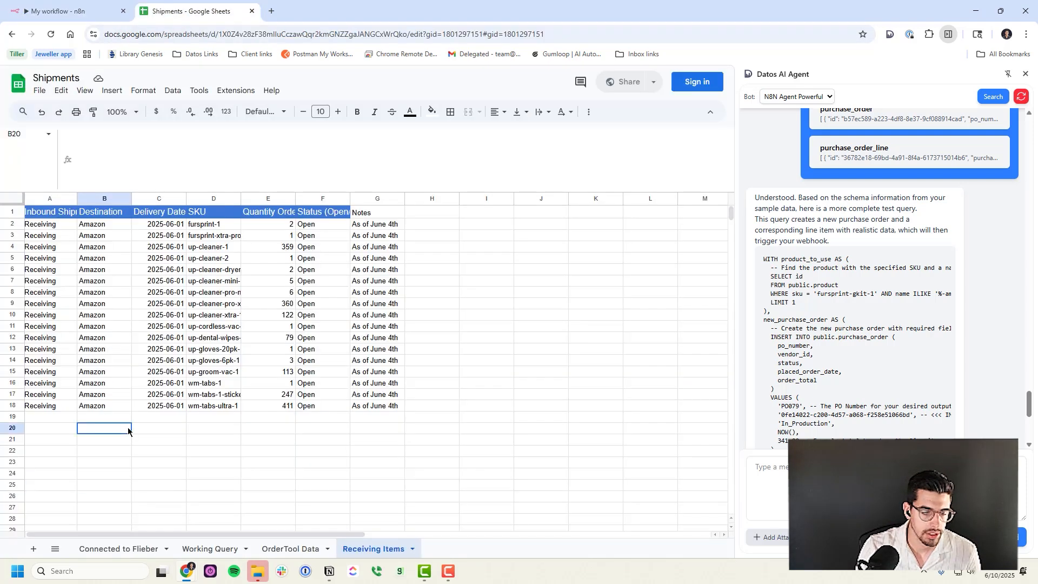
click(291, 549)
scroll(181, 387, down, 4)
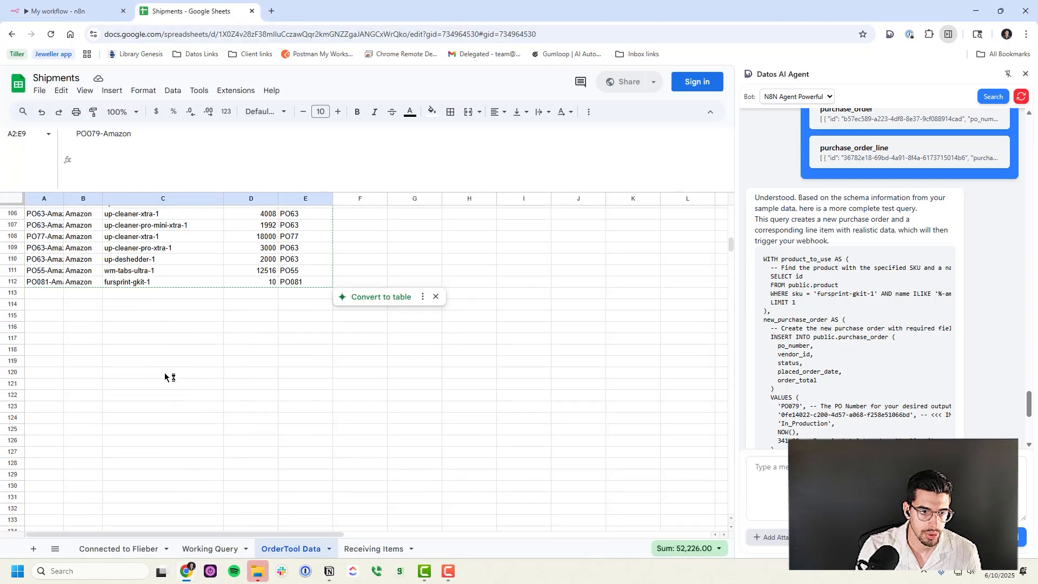
click(157, 282)
- Look through the OrderTool Data rows, search them for PO90, and return to the n8n workflow
scroll(278, 398, up, 20)
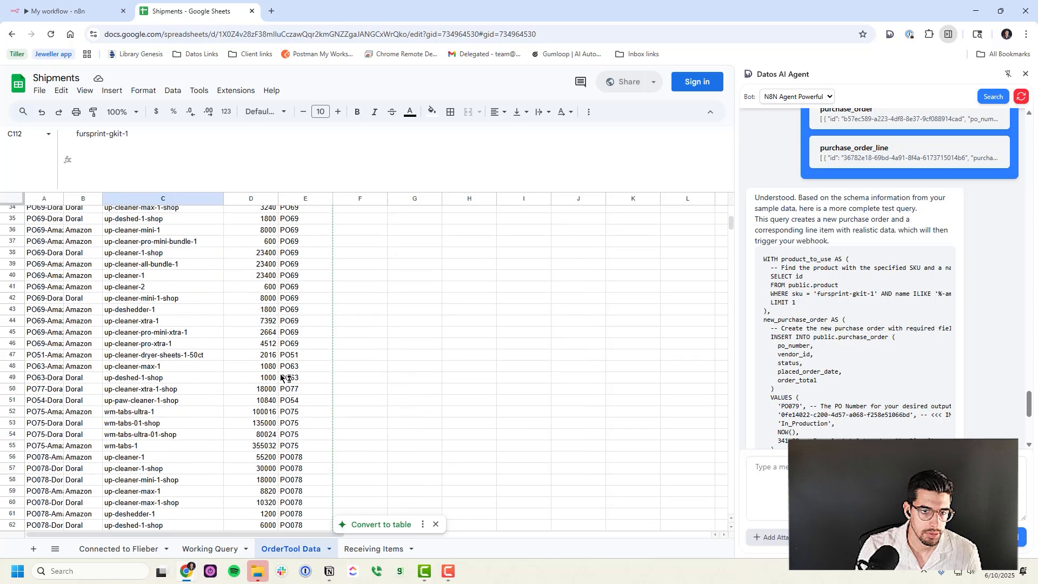
scroll(292, 261, down, 18)
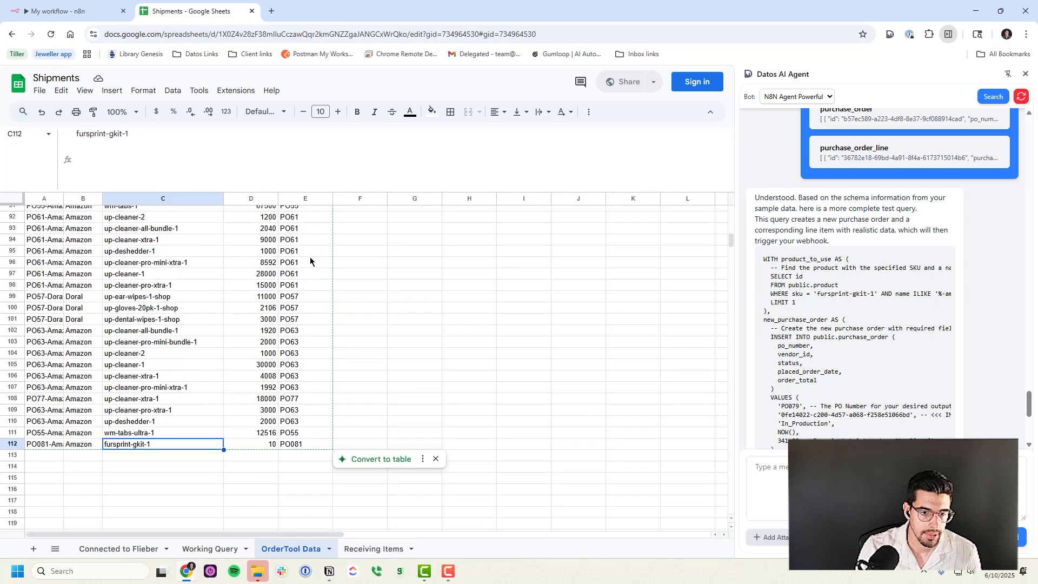
click(471, 326)
key(ctrl+f)
text(PO0)
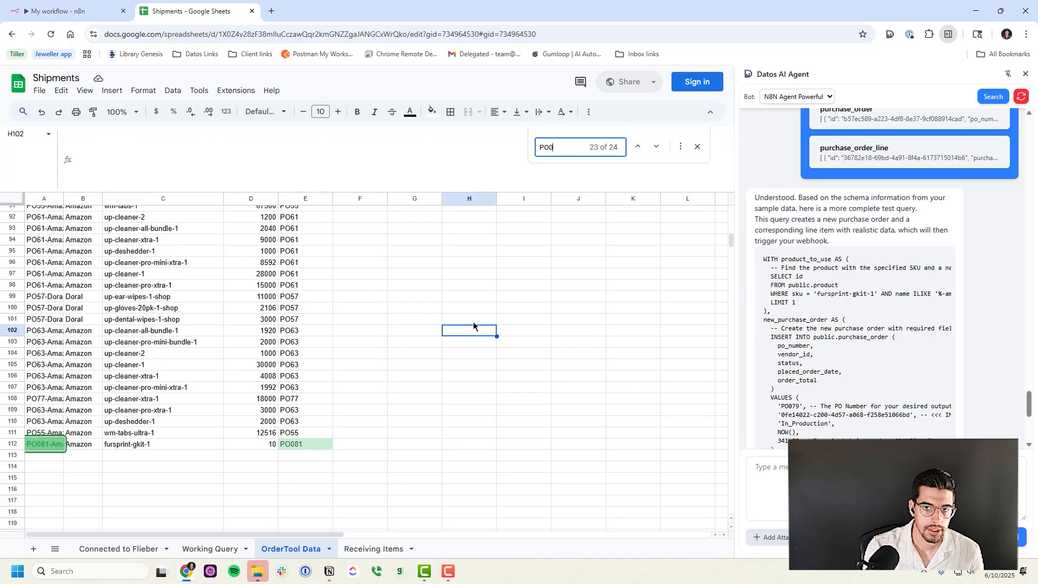
key(BackSpace)
text(90)
scroll(474, 325, up, 20)
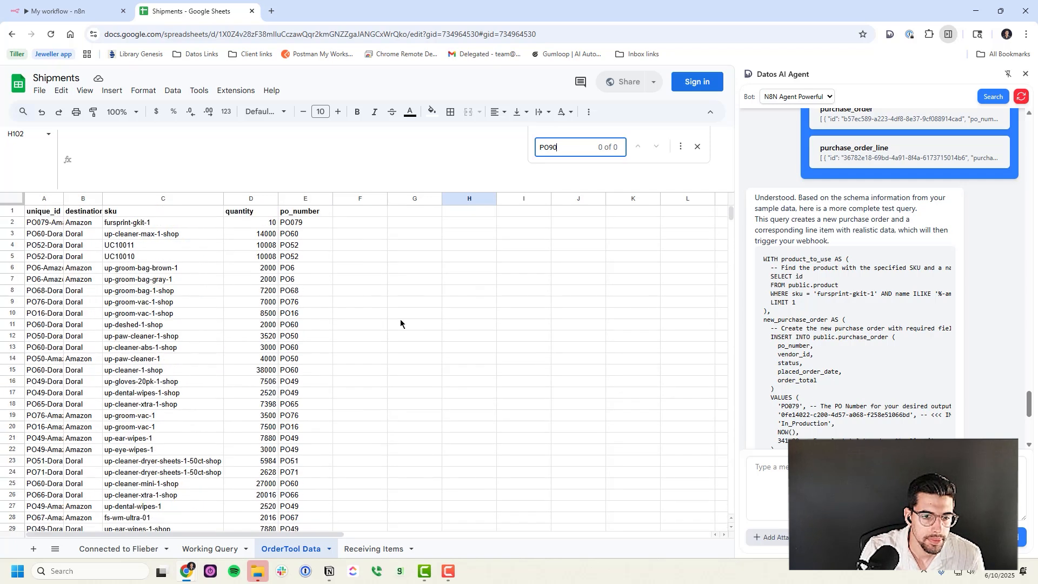
click(81, 11)
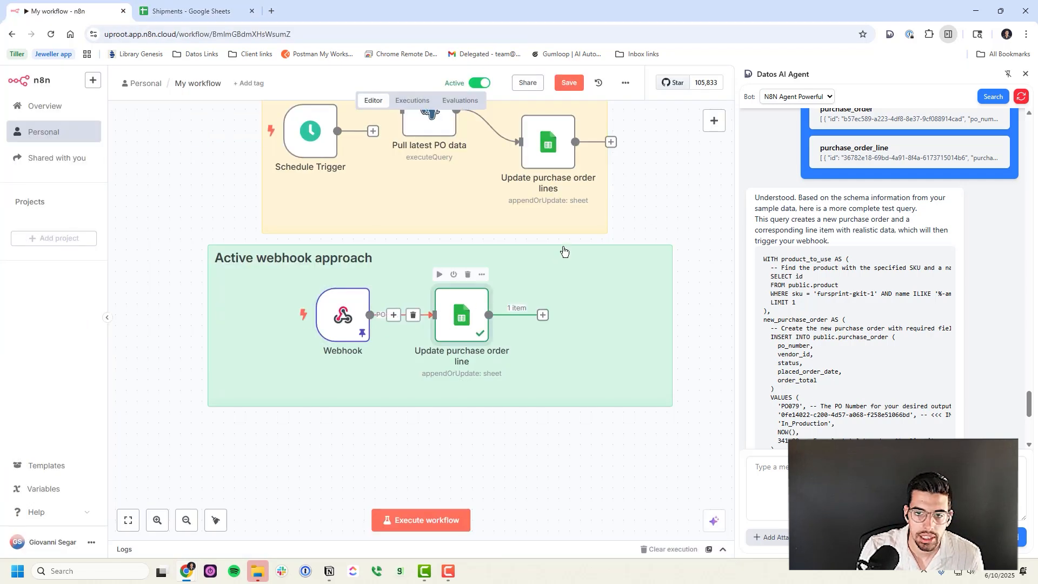
- Review the output of the Update purchase order line node and the test insert query in the Datos AI Agent chat
key(Return)
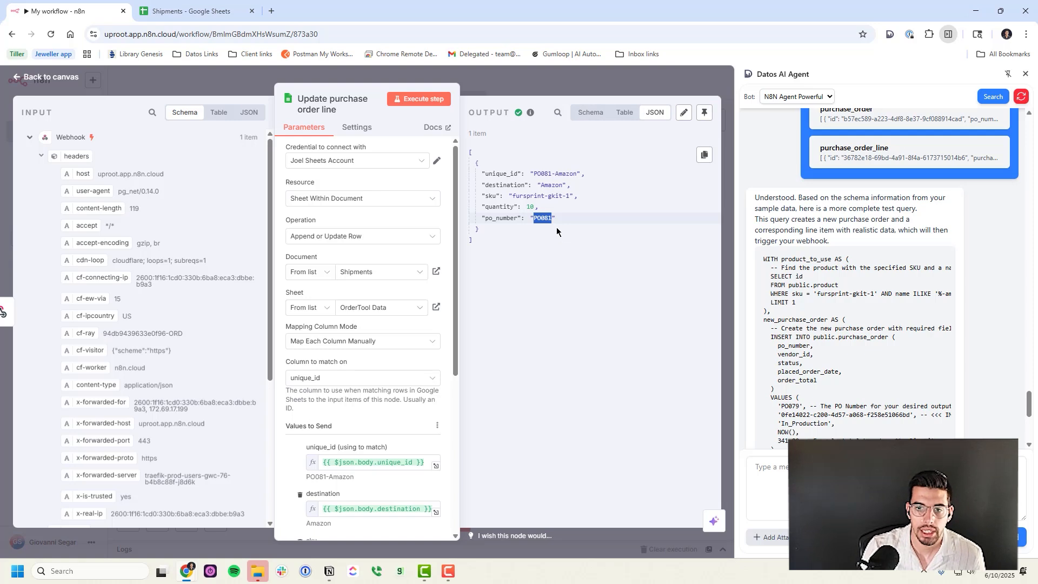
key(Escape)
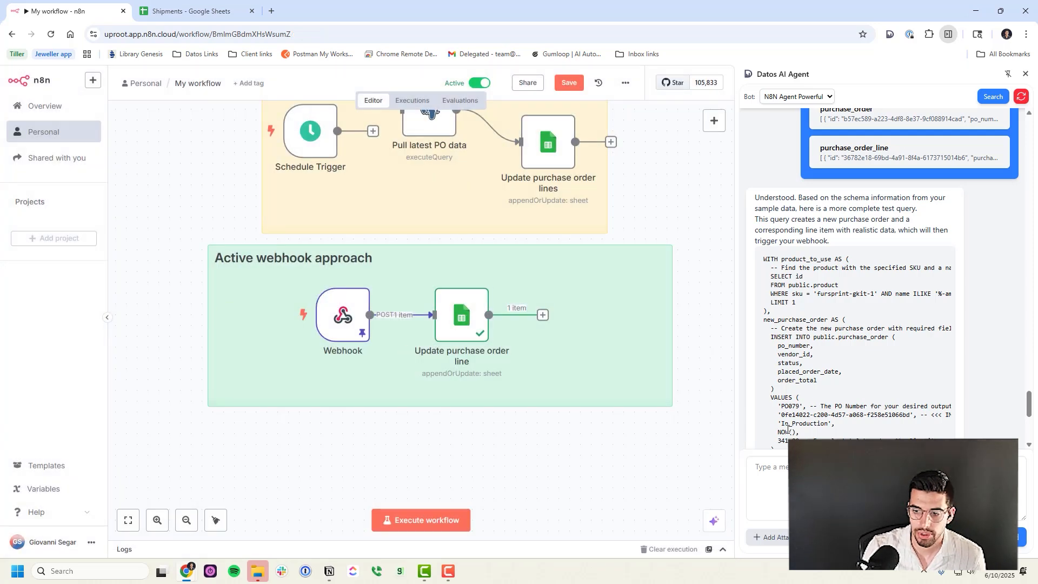
scroll(872, 377, down, 2)
scroll(837, 284, down, 2)
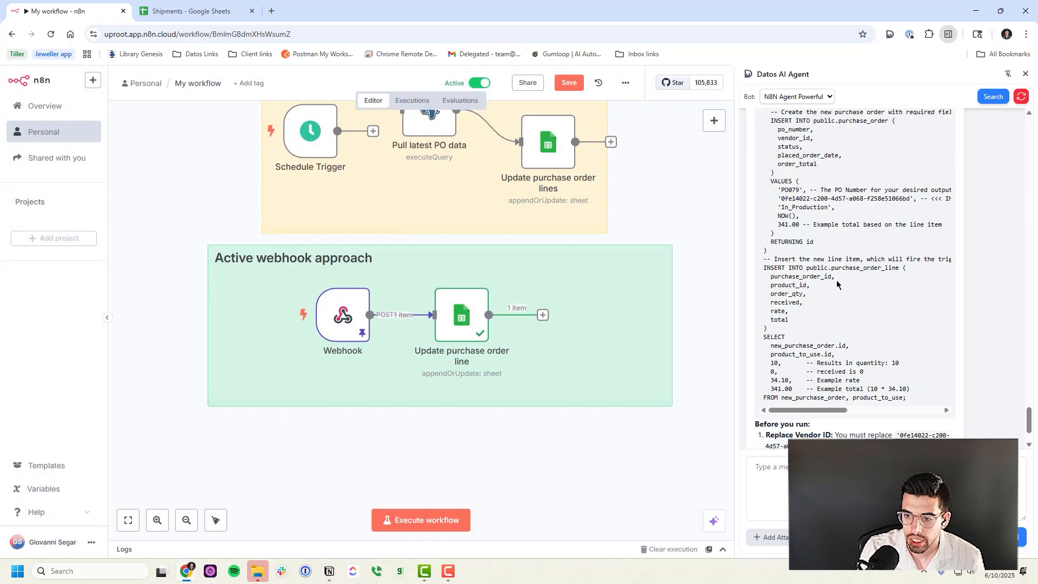
scroll(826, 396, right, 5)
scroll(789, 232, left, 5)
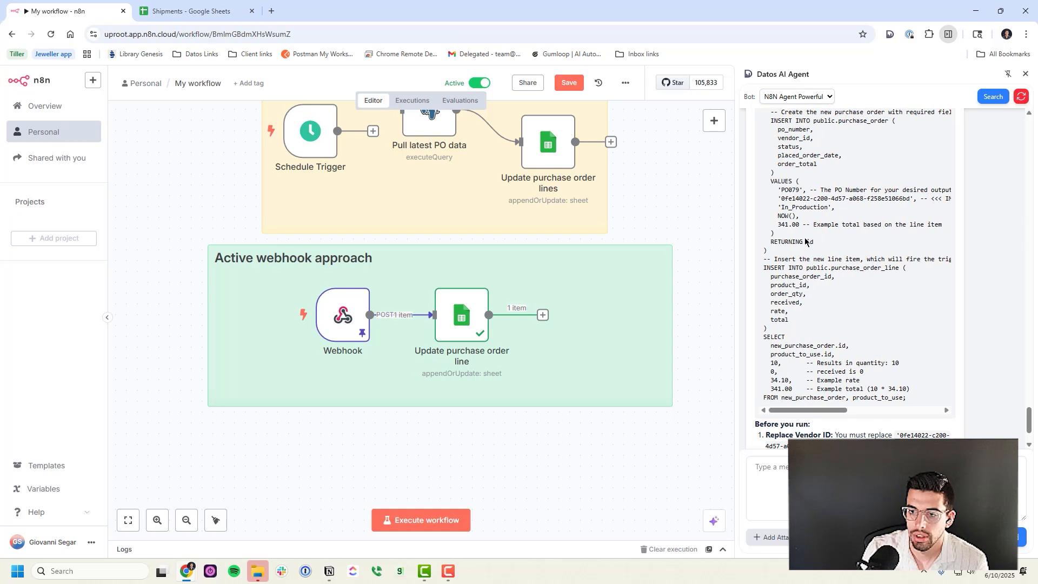
mouse_move(792, 411)
mouse_down()
mouse_move(923, 420)
mouse_move(787, 415)
mouse_up()
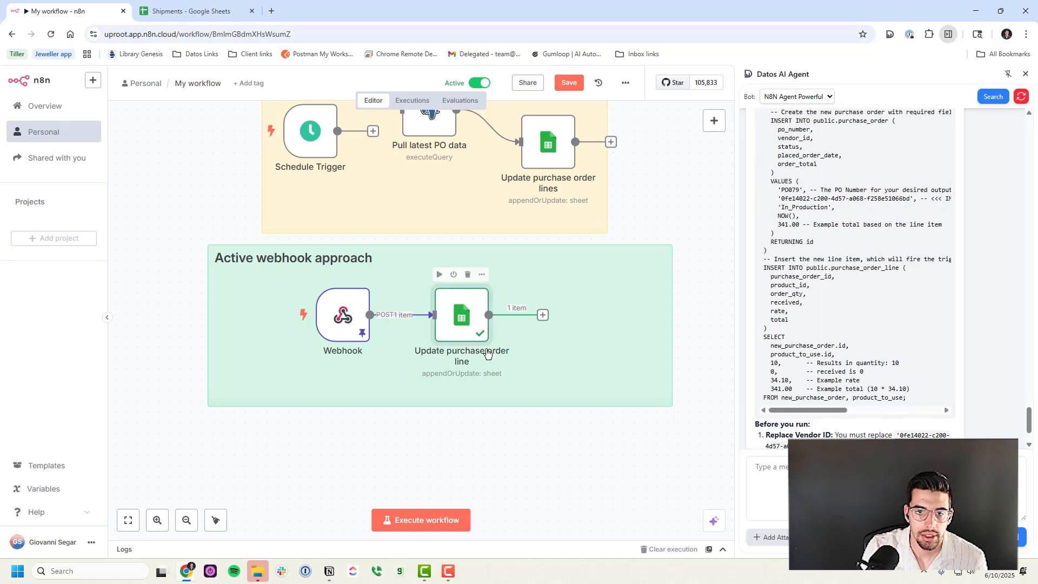
double_click(464, 311)
key(Escape)
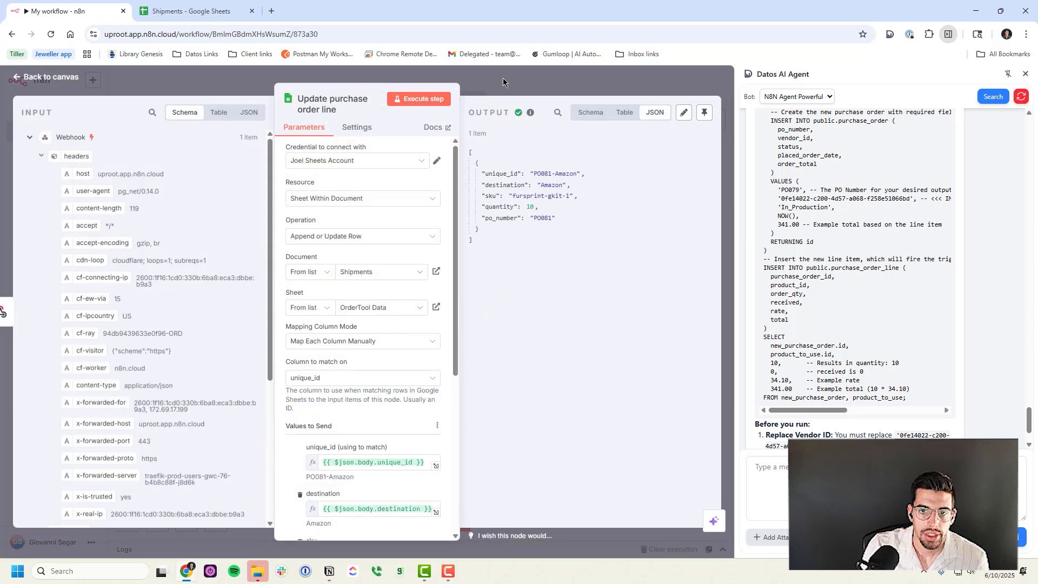
click(503, 78)
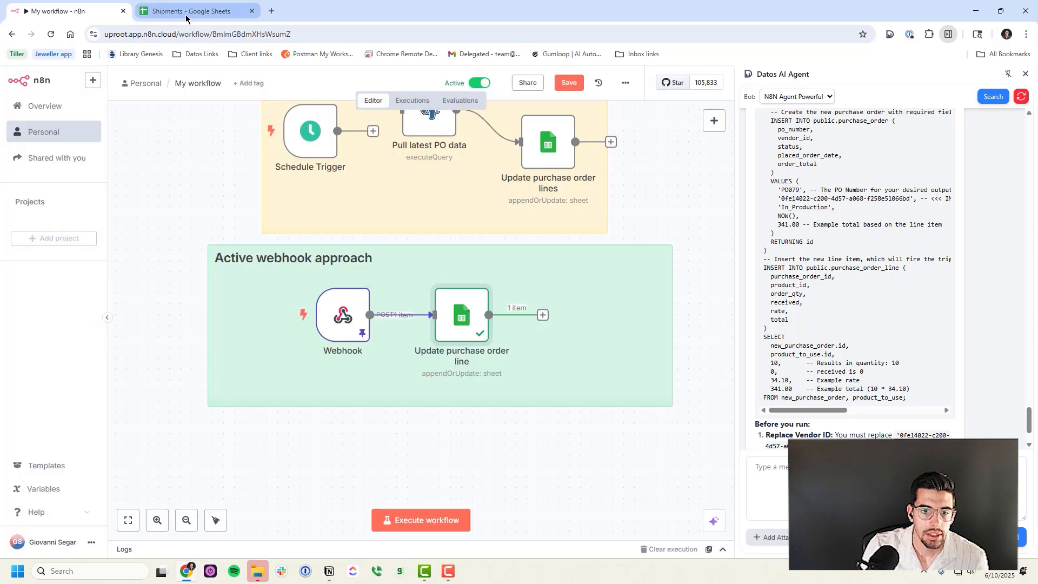
- Switch to the Shipments spreadsheet and compare the PO081 row in OrderTool Data with the rows under the header
click(187, 12)
scroll(363, 272, down, 20)
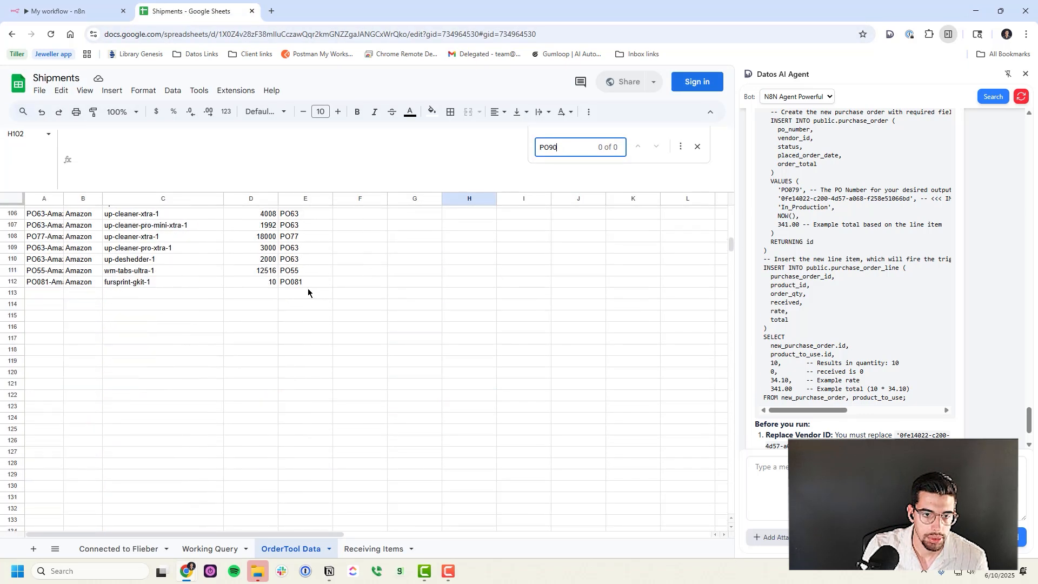
click(288, 275)
click(288, 281)
scroll(290, 259, up, 20)
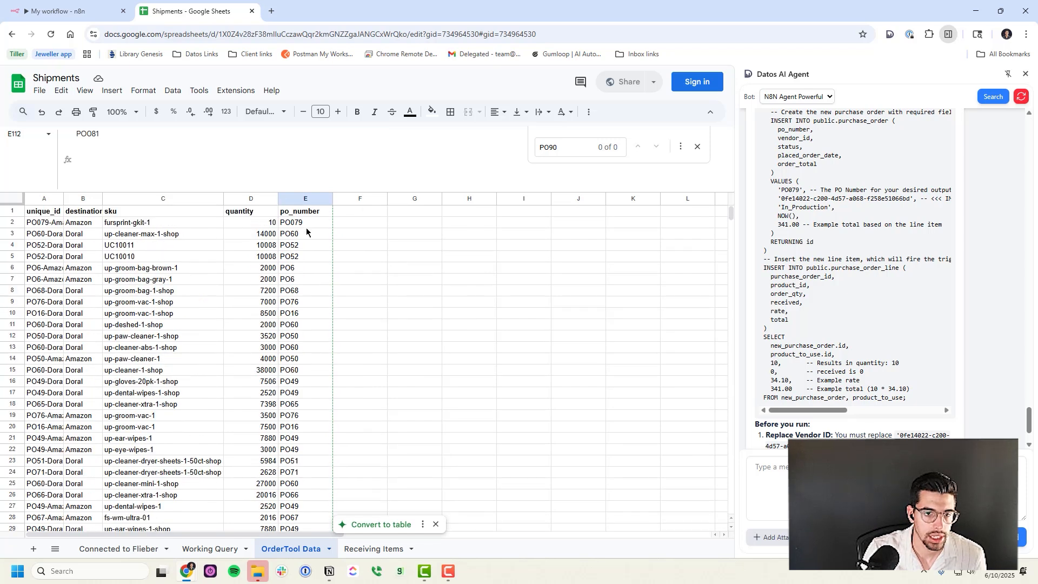
click(306, 224)
scroll(307, 230, down, 20)
- Open the n8n overview in a separate browser tab and create a new workflow named "Error workflow"
click(75, 12)
middle_click(51, 105)
click(163, 14)
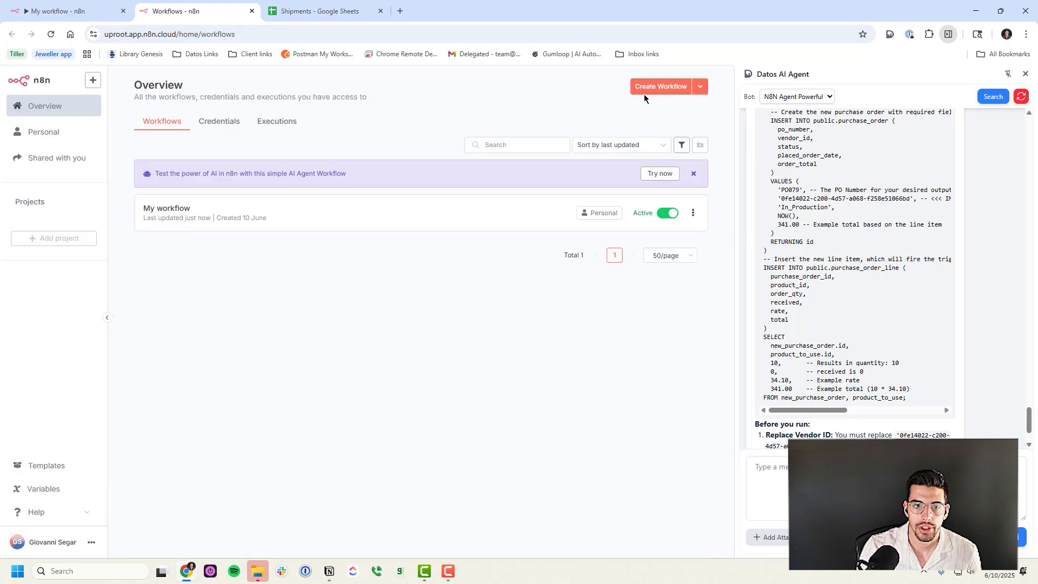
click(645, 92)
click(192, 85)
text(Error workflow)
key(Return)
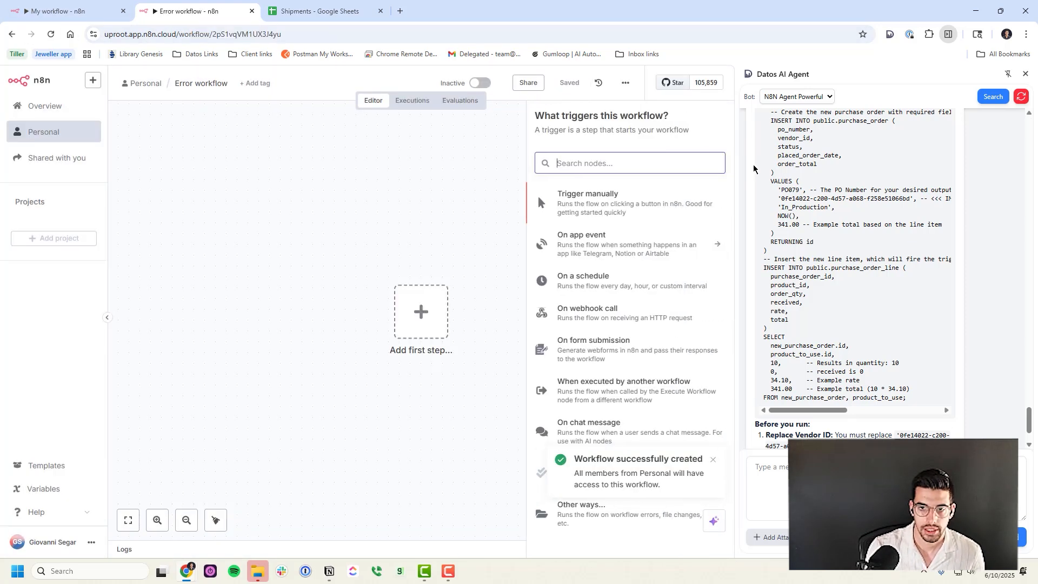
- Add an Error Trigger as the first node of Error workflow and return to its canvas
text(error)
click(638, 198)
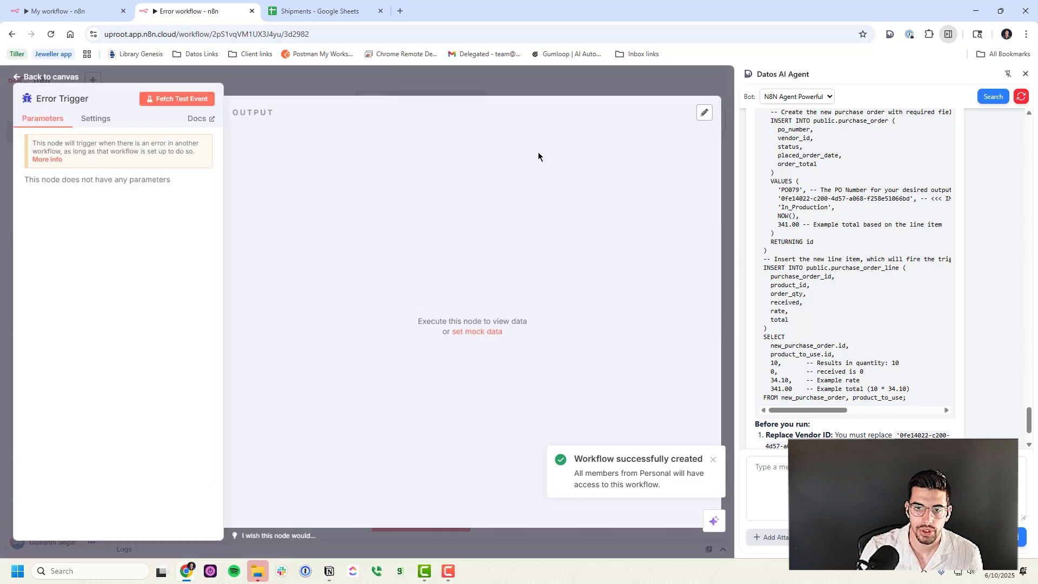
key(Escape)
click(504, 227)
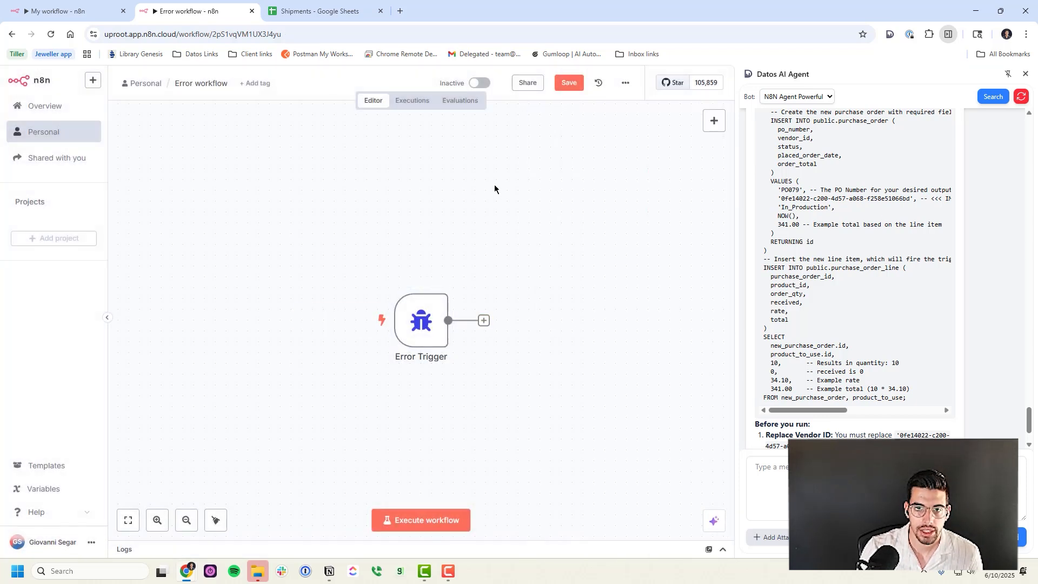
drag(511, 120, 471, 122)
- Reload My workflow, assign Error workflow as its error workflow in the workflow settings, and save them
click(76, 11)
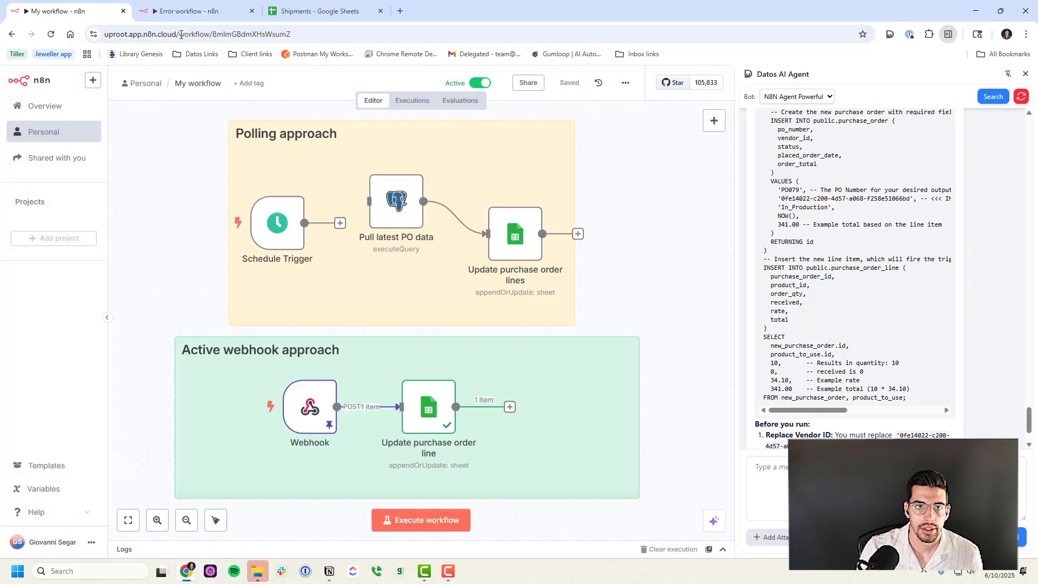
click(51, 34)
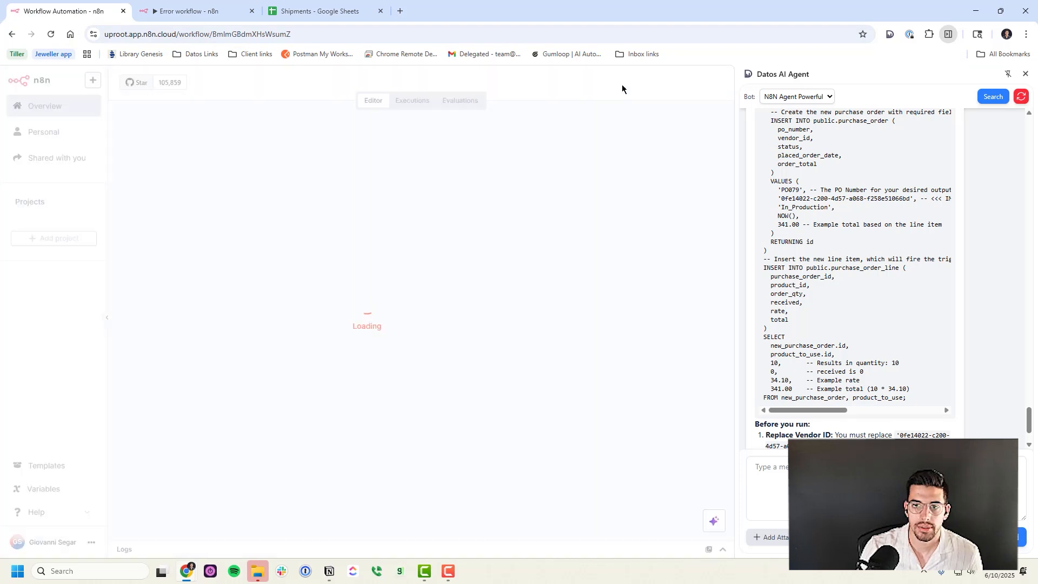
click(626, 83)
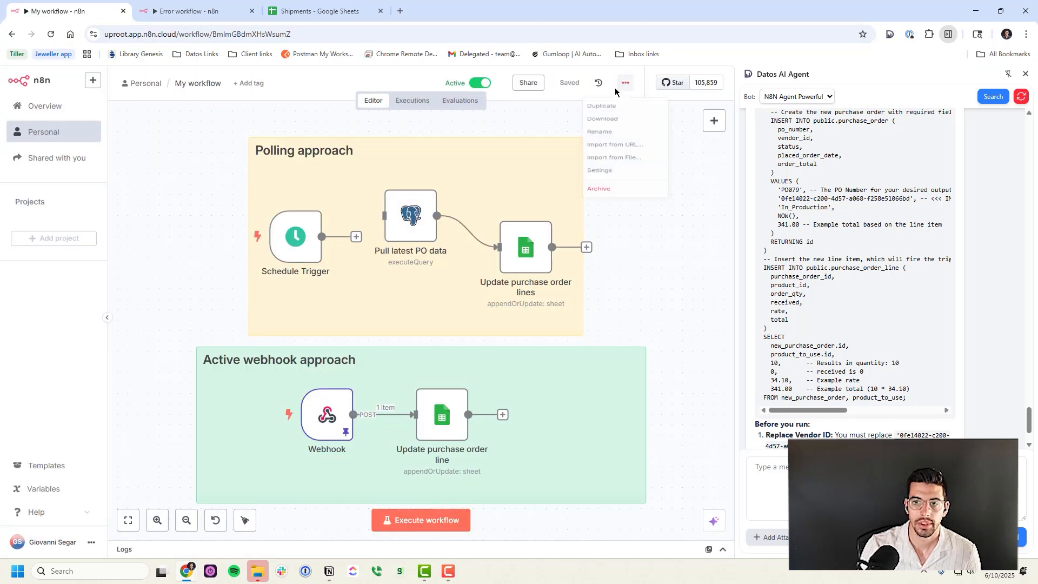
click(618, 196)
click(426, 205)
text(err)
click(368, 232)
click(565, 446)
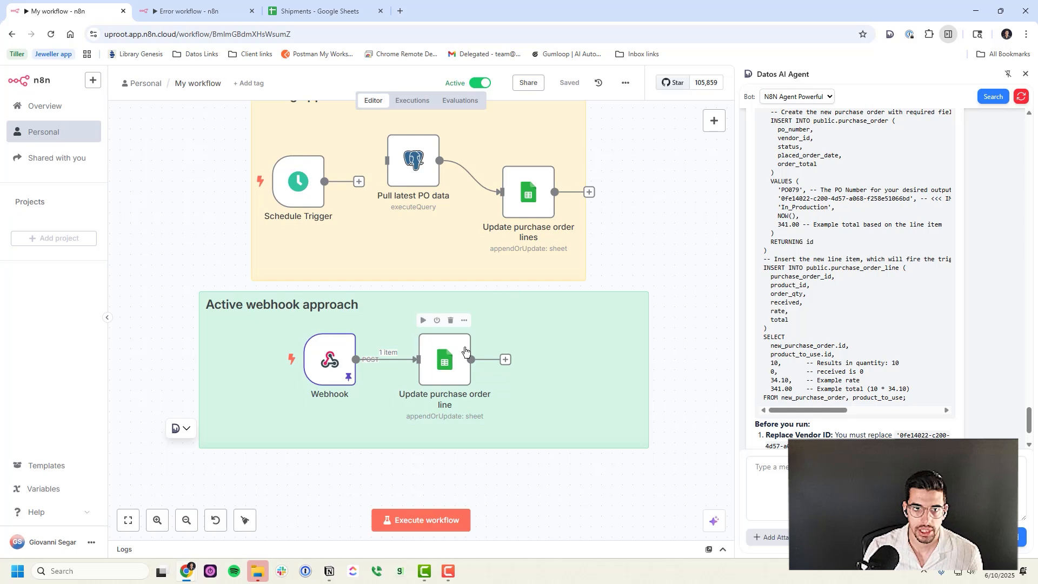
- Look through the Working Query and Connected to Flieber sheets of the Shipments spreadsheet, and return to My workflow in n8n
click(441, 372)
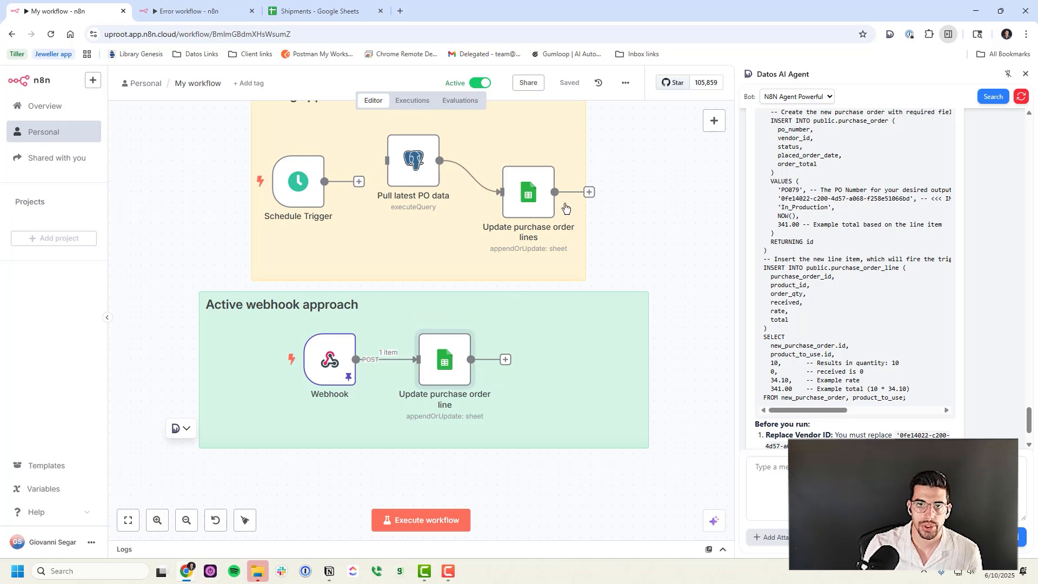
click(312, 7)
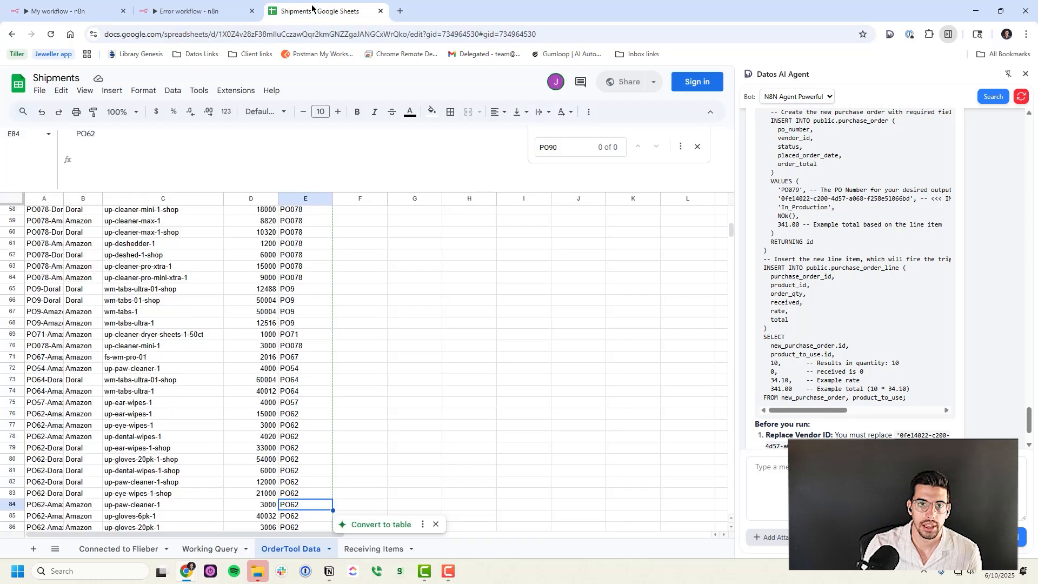
click(206, 549)
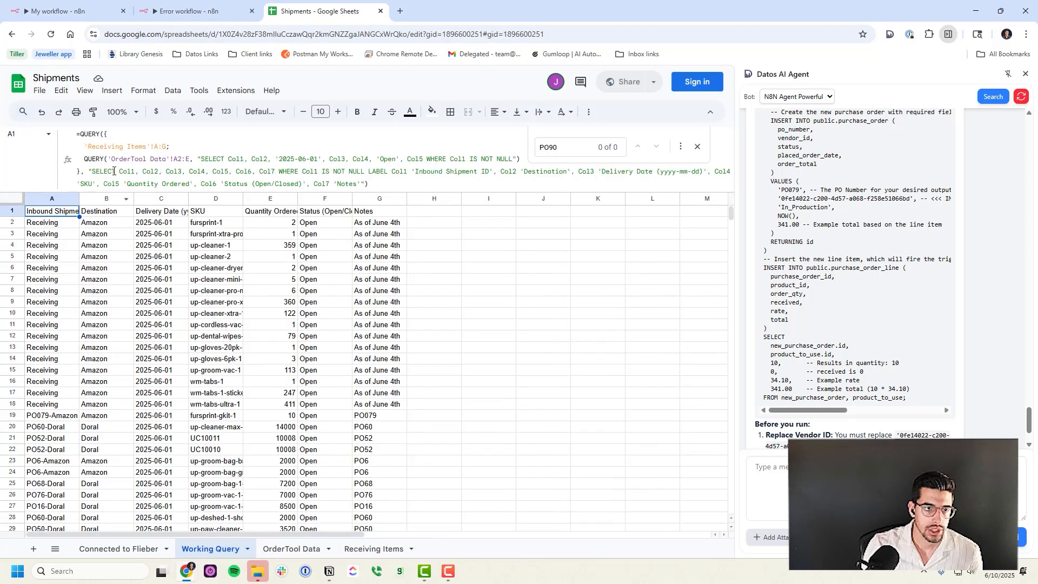
click(119, 549)
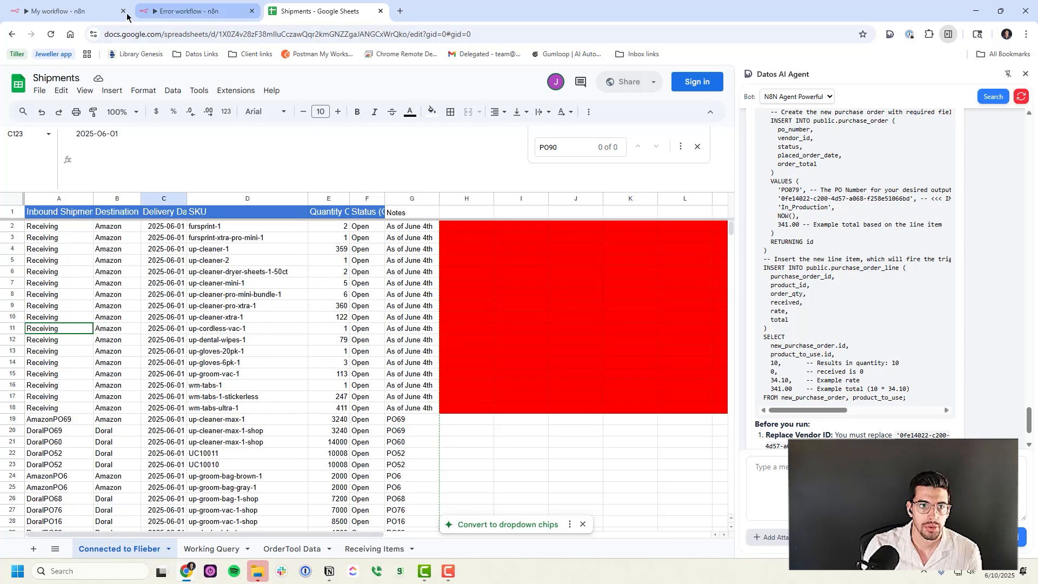
click(109, 11)
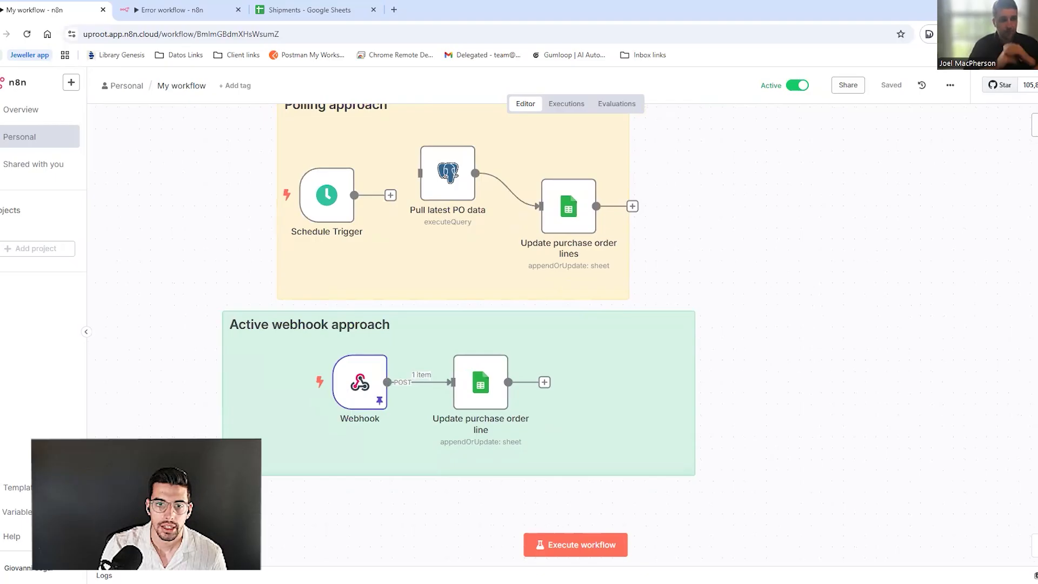
- Check the minutes between triggers in the Schedule Trigger node of the polling approach
scroll(733, 238, down, 2)
double_click(426, 205)
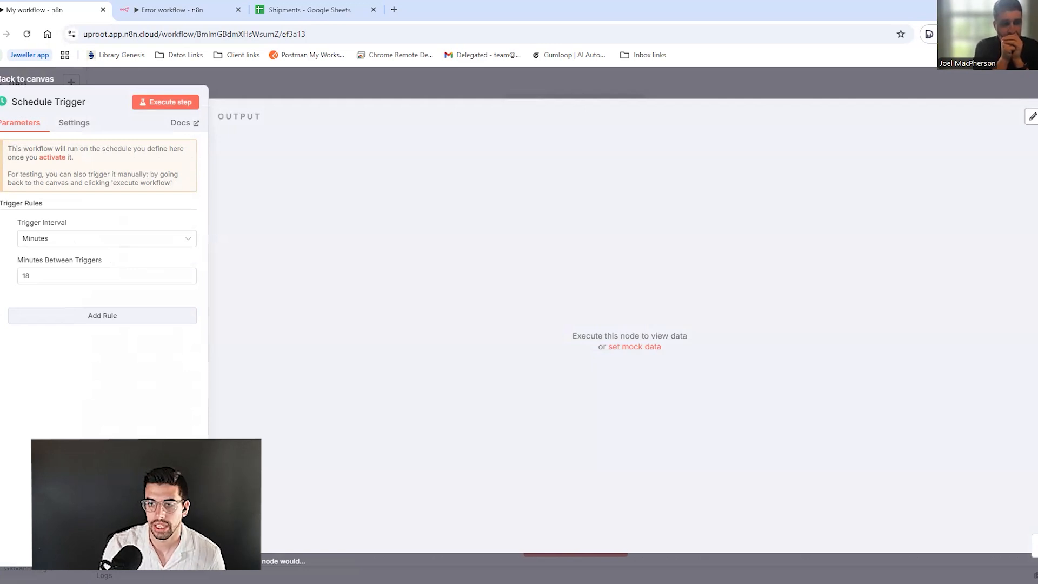
double_click(26, 275)
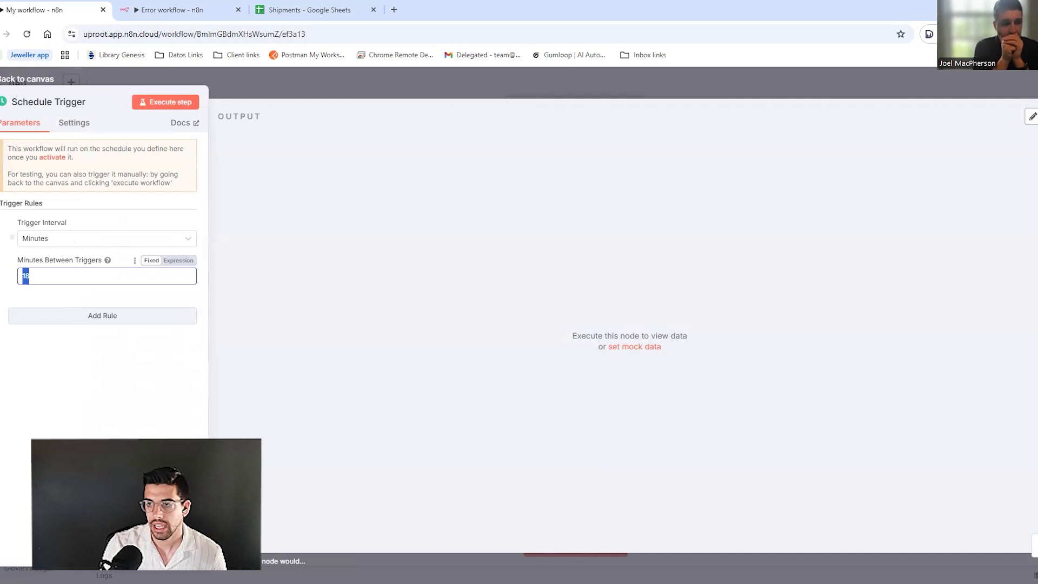
key(Escape)
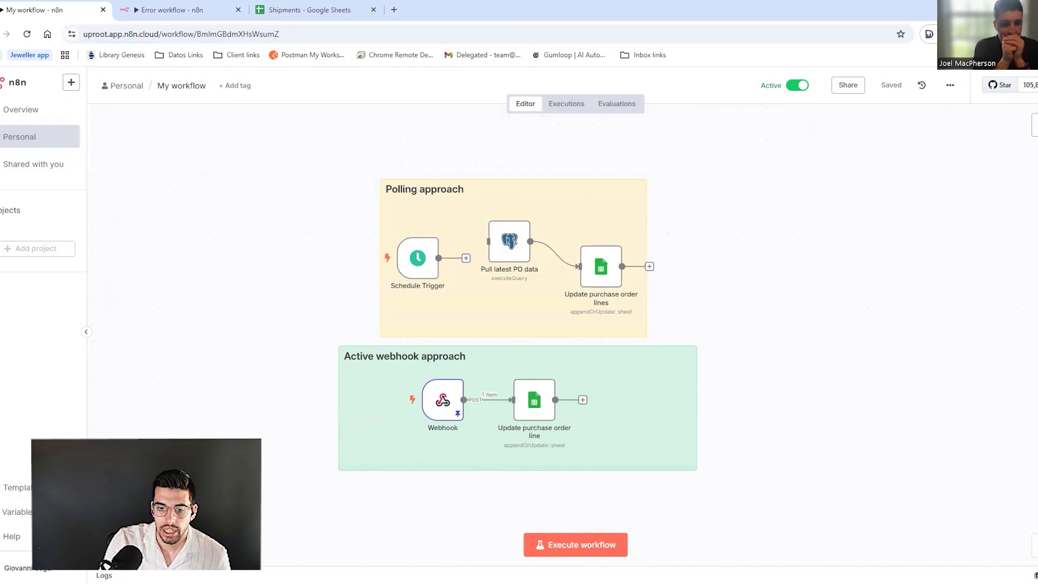
- Examine the Webhook node's pinned JSON payload, focusing on the po_number in its body
scroll(441, 335, down, 3)
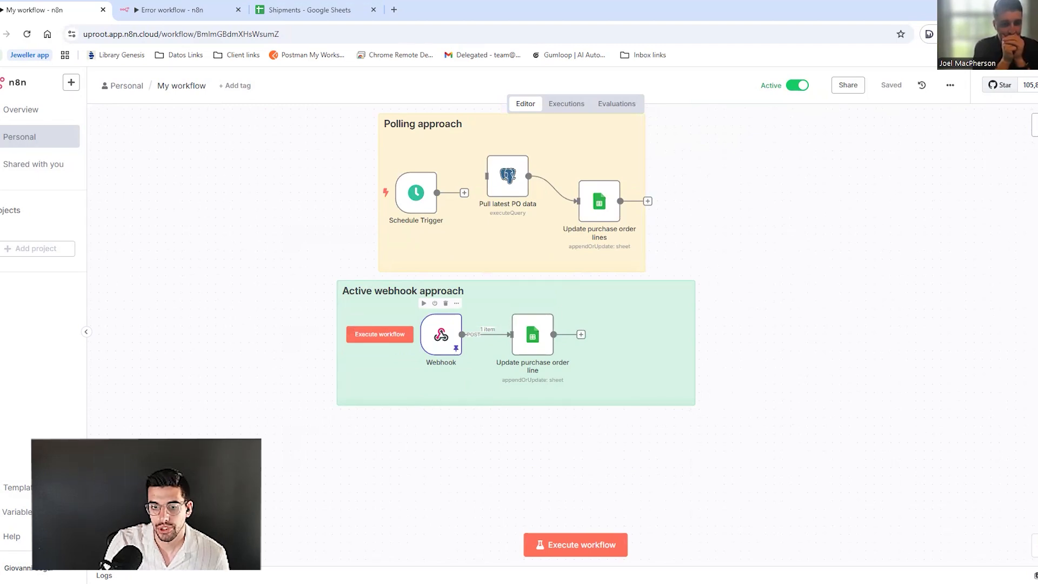
double_click(441, 335)
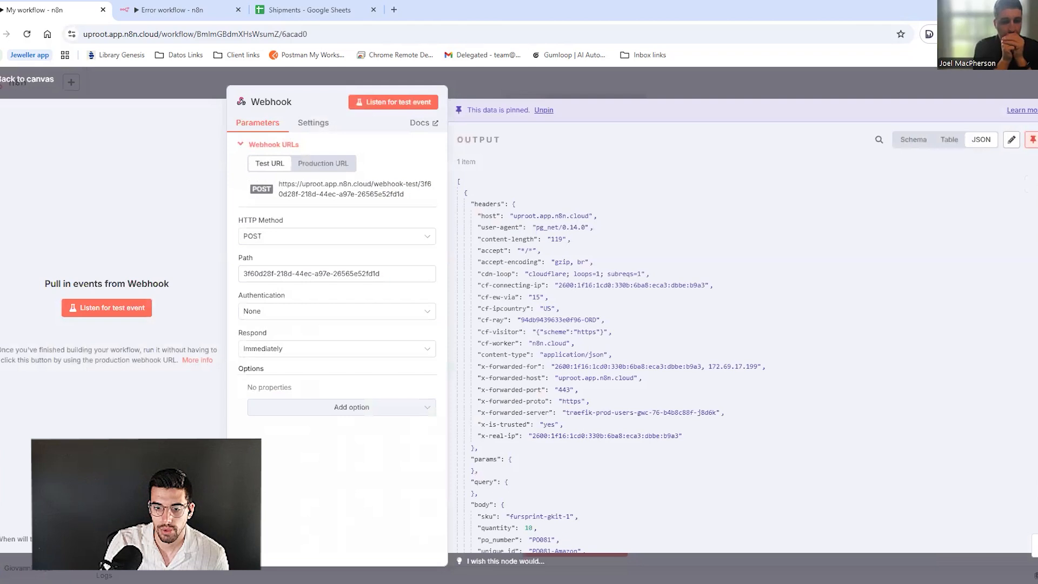
scroll(584, 335, down, 3)
key(Escape)
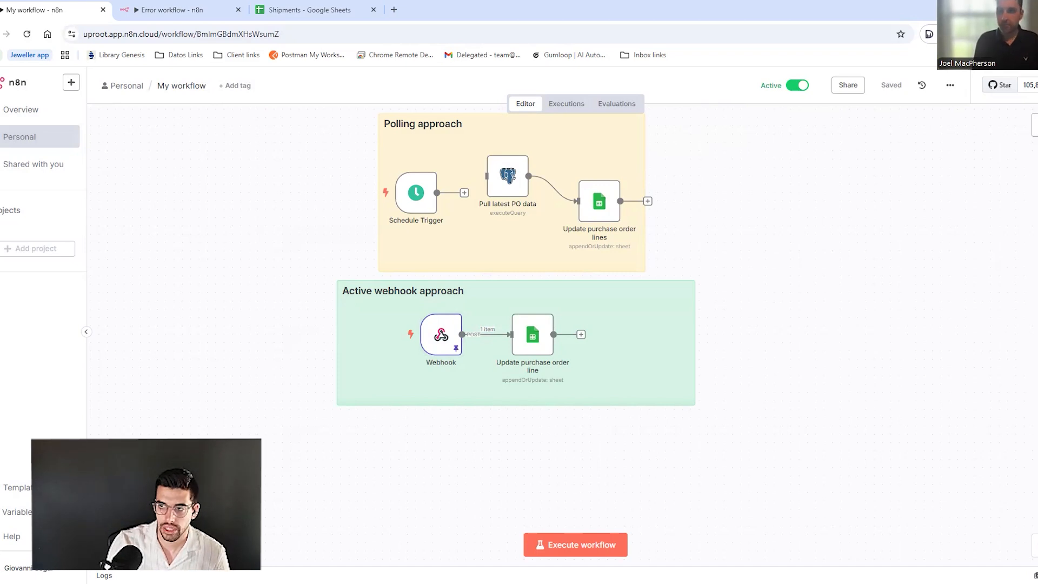
mouse_move(441, 334)
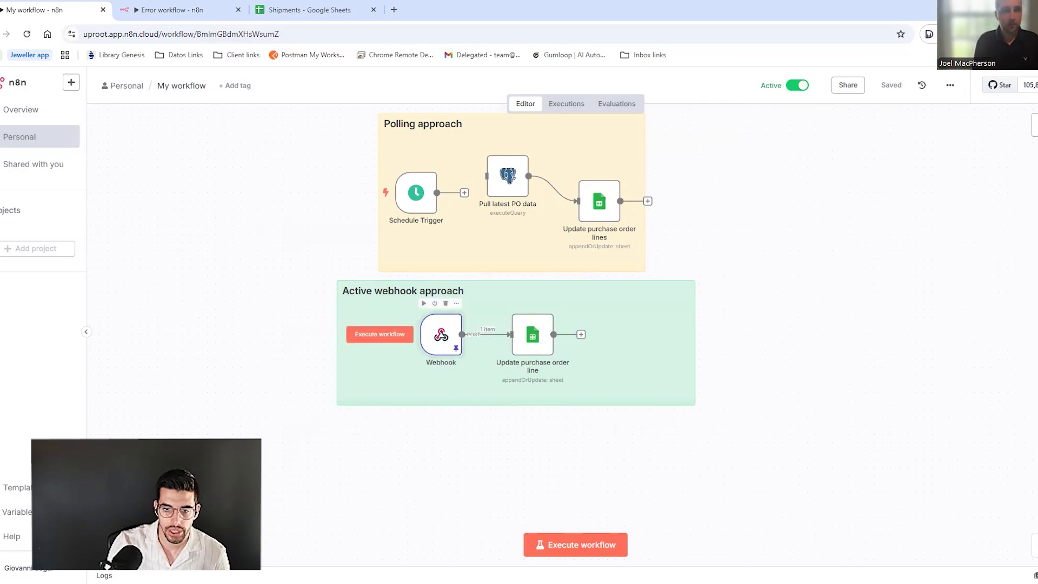
double_click(441, 334)
scroll(584, 324, down, 2)
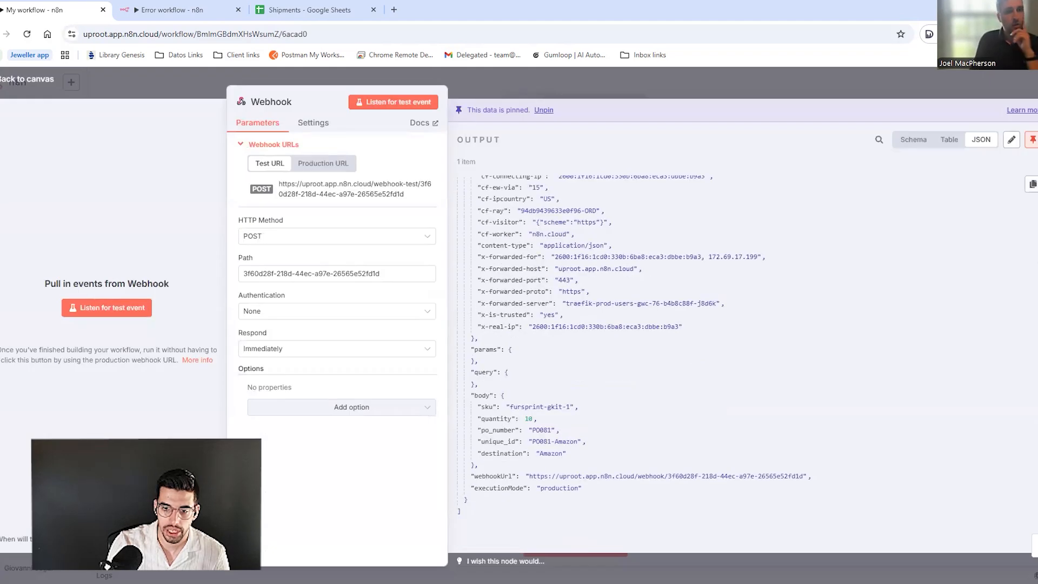
click(567, 97)
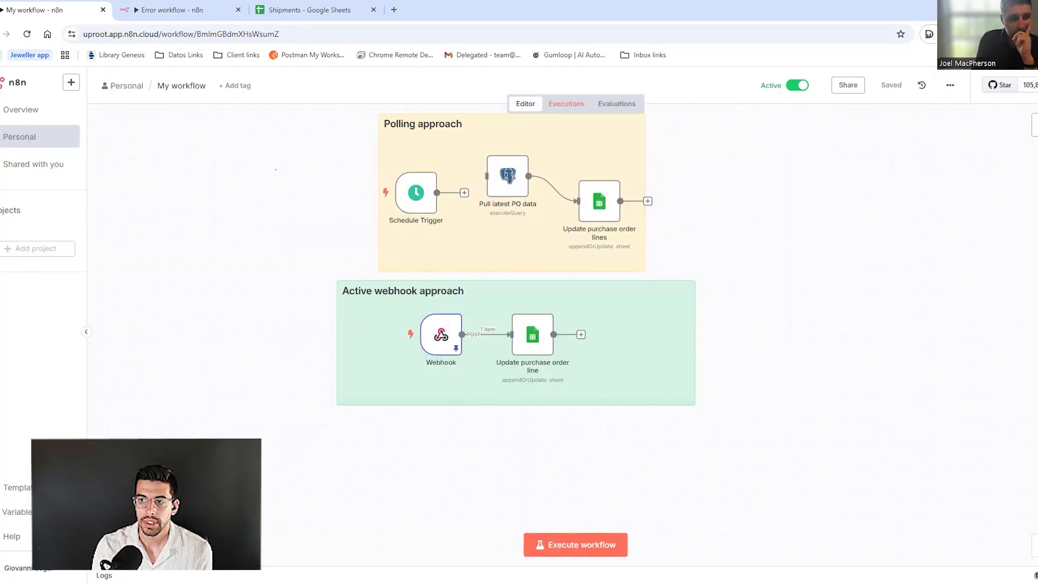
double_click(441, 334)
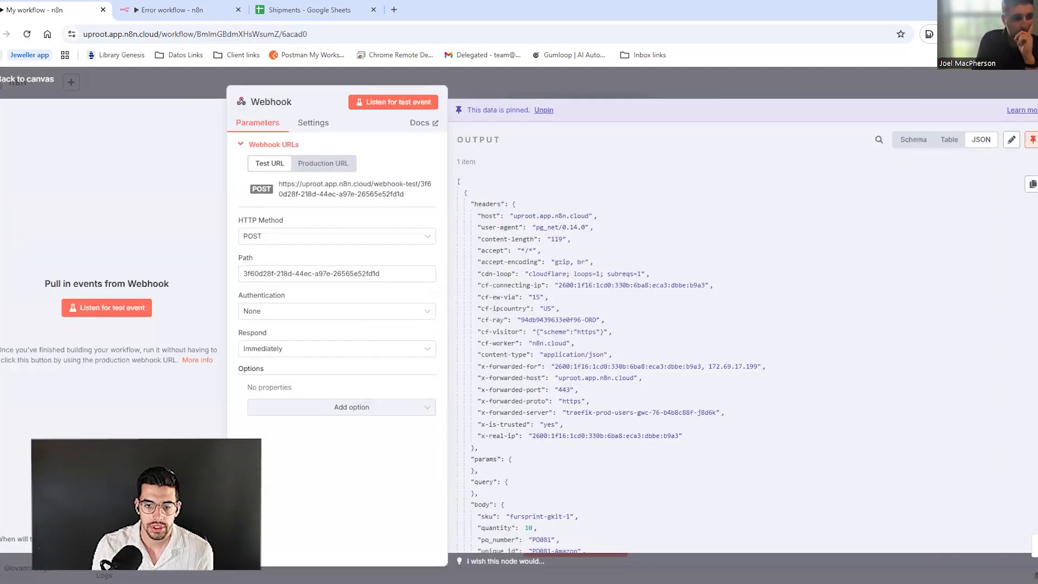
scroll(649, 324, down, 3)
drag(532, 430, 551, 430)
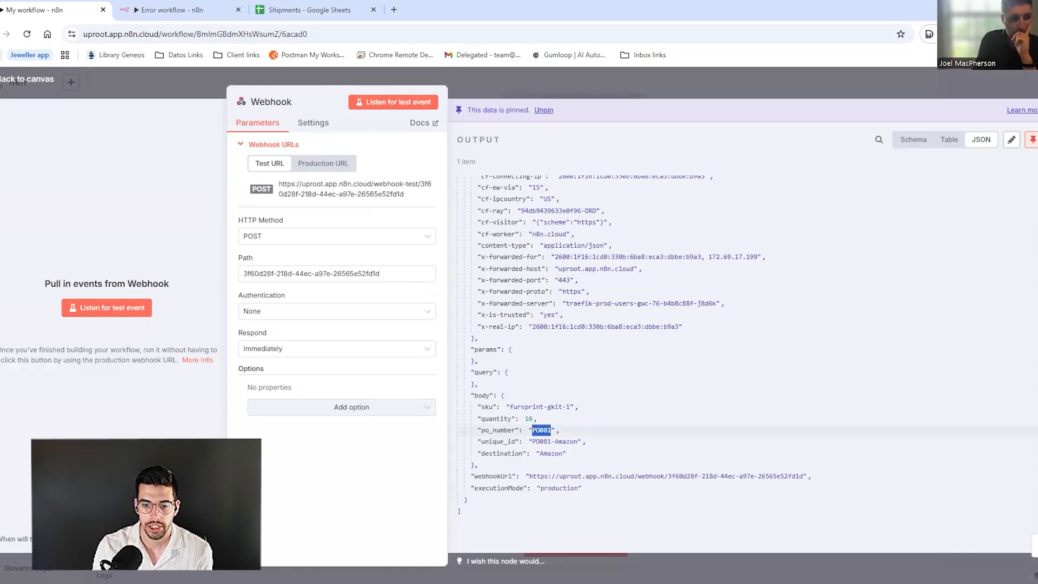
- Open the Jun 10, 13:36:41 execution of My workflow and inspect its Webhook output
key(Escape)
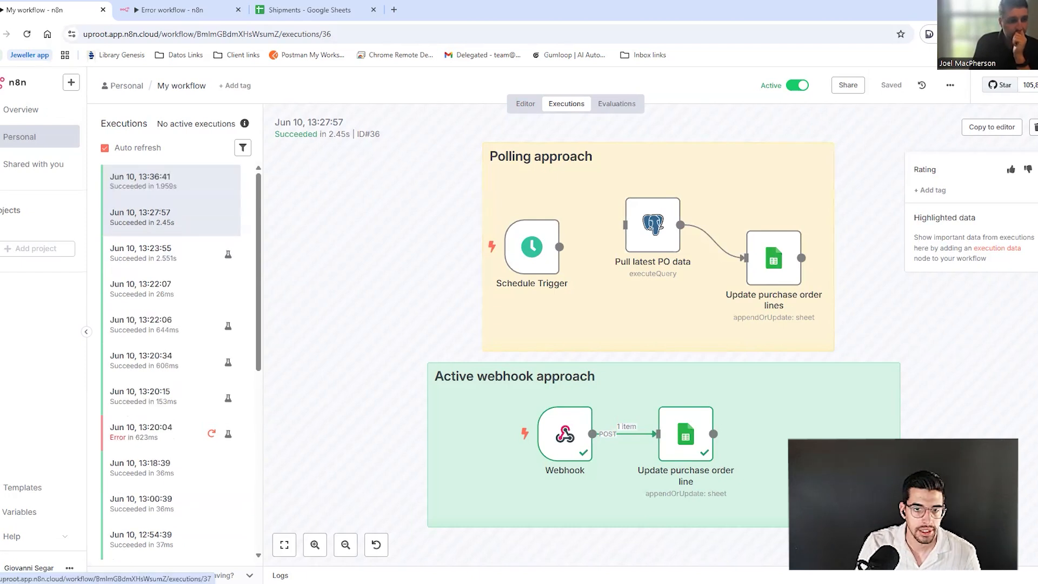
click(162, 183)
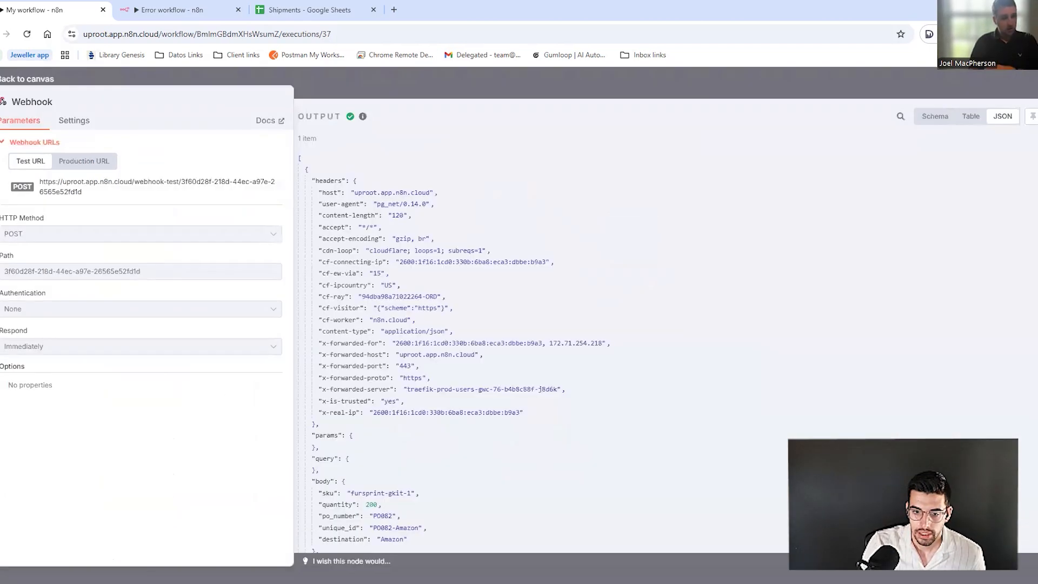
- Examine the body fields of the execution's Webhook output, including quantity and po_number, and leave the node view
scroll(595, 325, down, 5)
drag(370, 418, 377, 418)
click(387, 429)
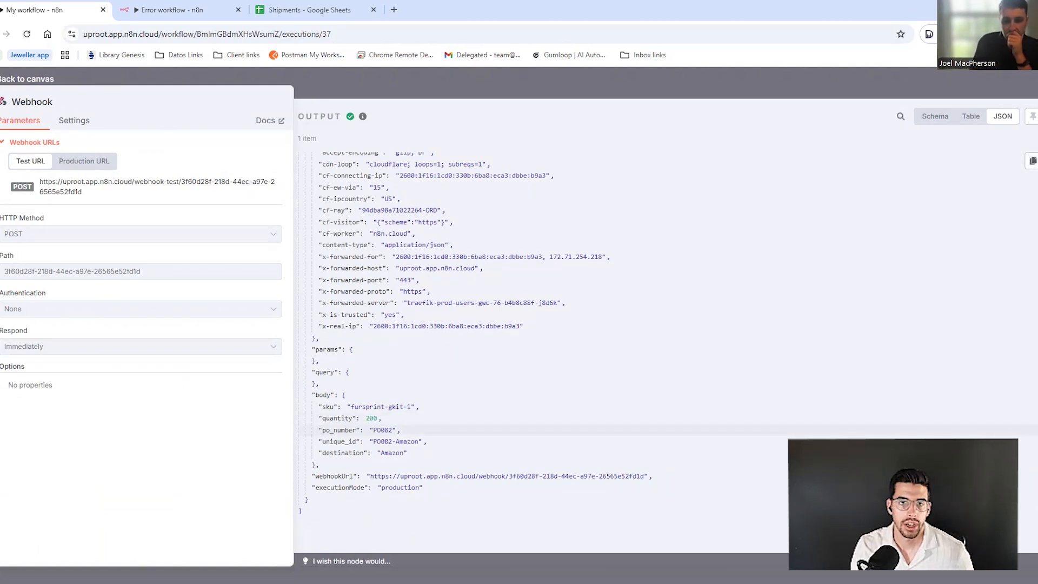
click(310, 10)
click(34, 10)
key(Escape)
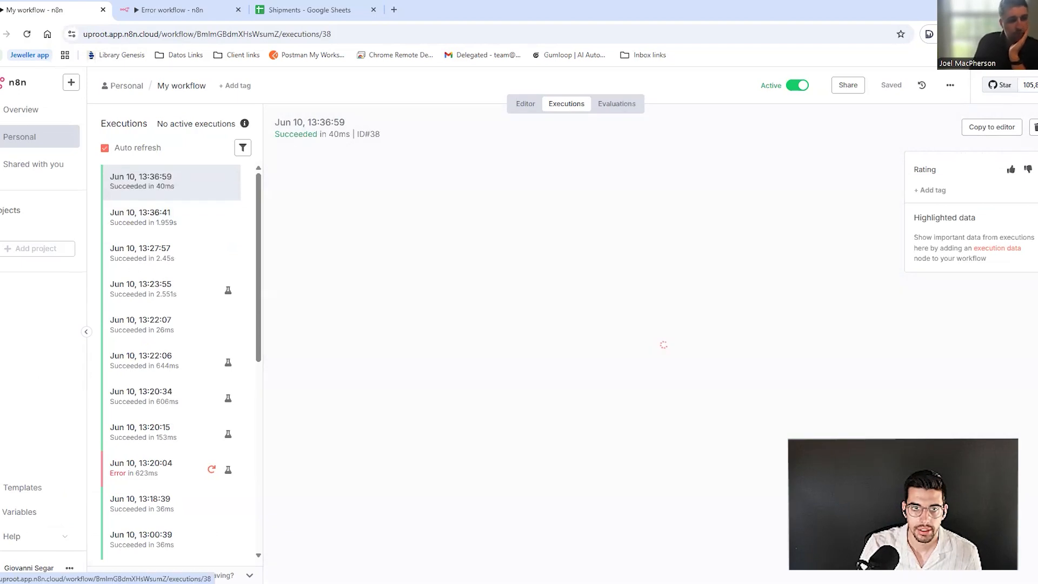
- Check the PO082 line for fursprint-gkit-1 in the OrderTool Data sheet of the Shipments spreadsheet
click(310, 9)
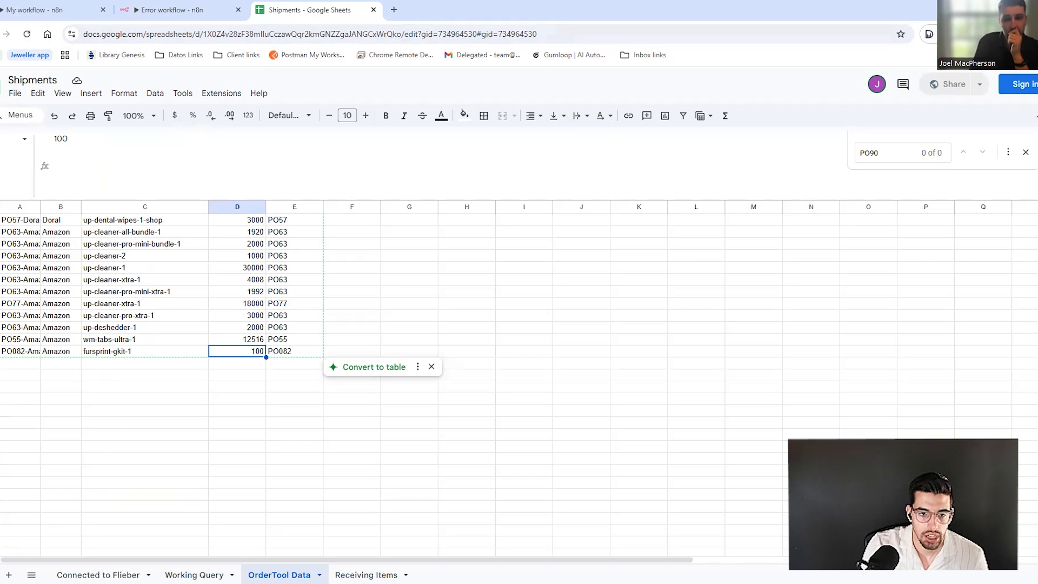
click(352, 303)
click(295, 352)
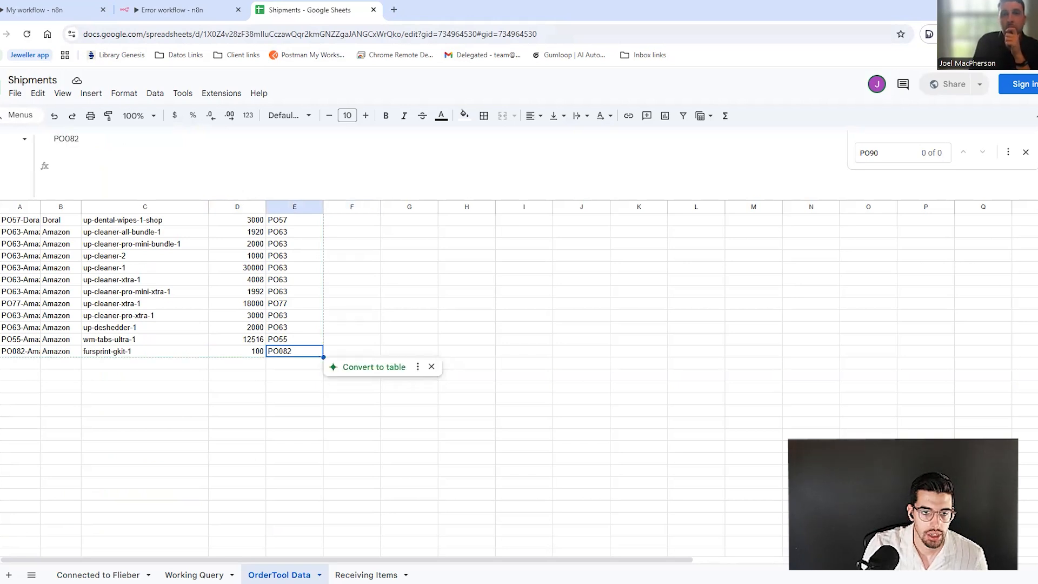
scroll(162, 384, up, 10)
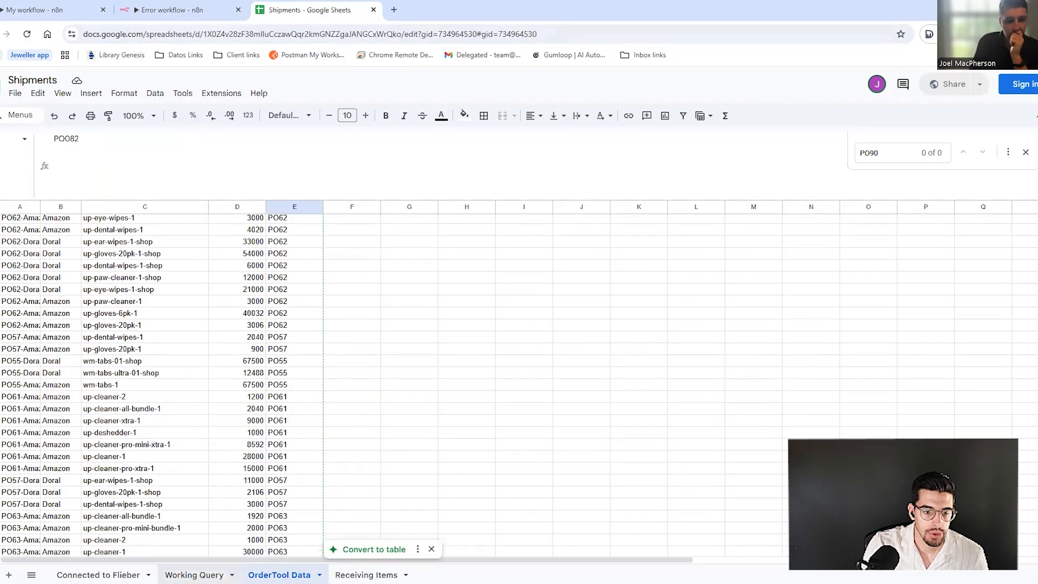
- Look through the combined Receiving and purchase order rows in the Working Query sheet
click(194, 575)
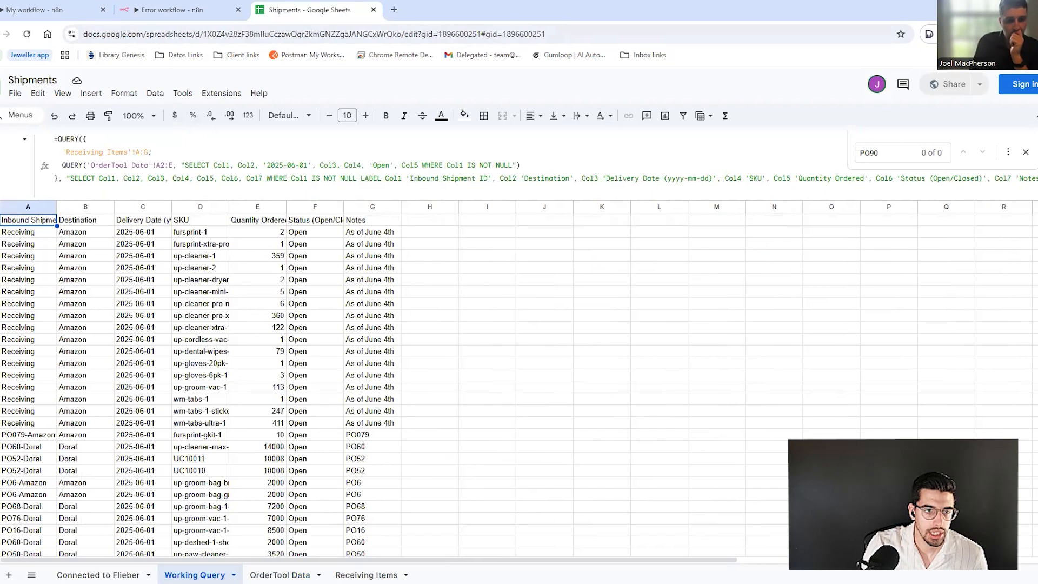
drag(174, 200, 162, 212)
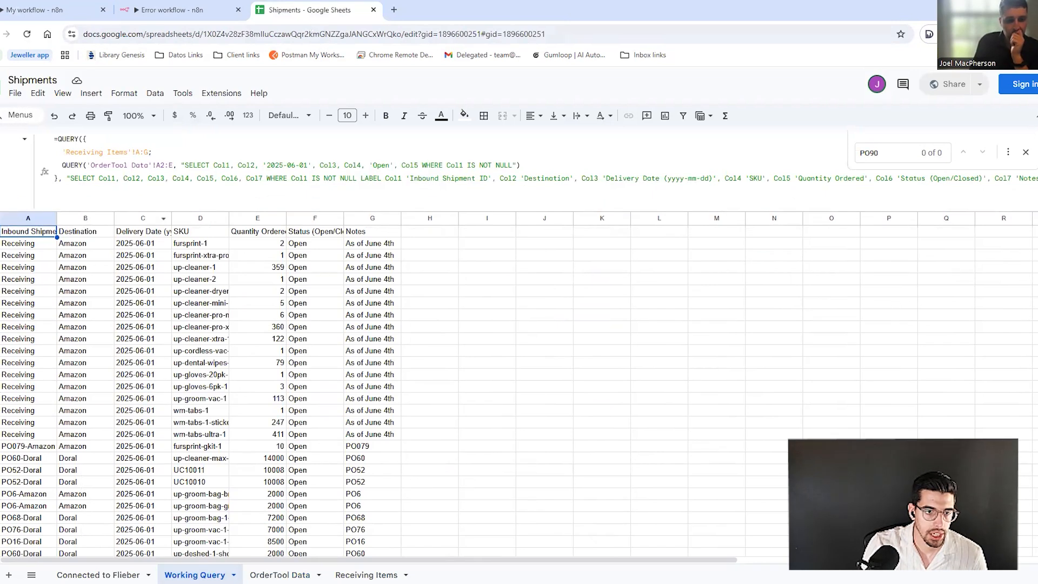
scroll(108, 346, down, 2)
drag(27, 345, 372, 369)
click(200, 381)
scroll(200, 381, down, 10)
scroll(200, 381, down, 5)
click(144, 338)
scroll(143, 339, up, 15)
scroll(143, 339, up, 10)
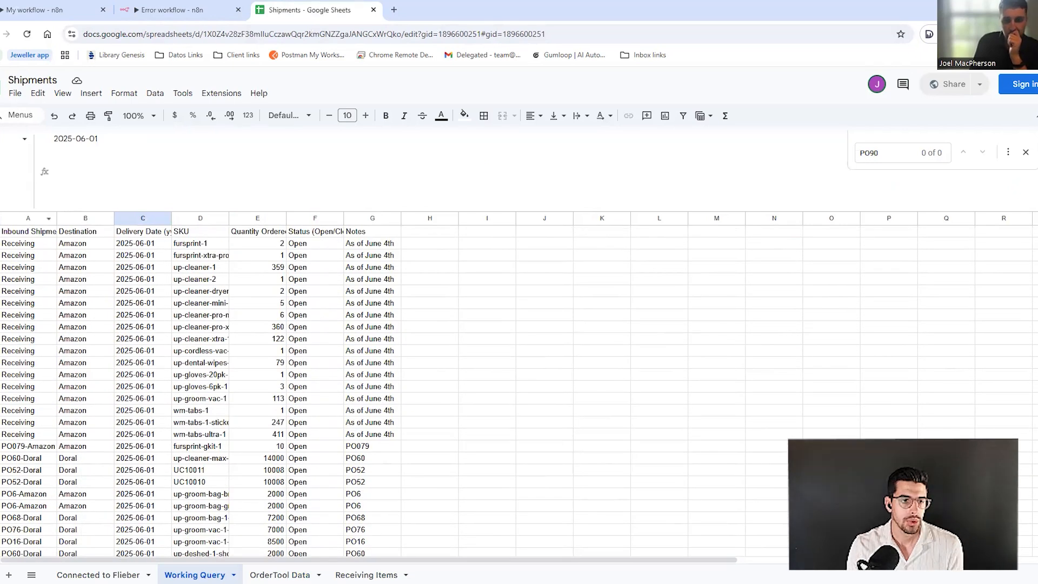
- Examine the QUERY formula in the Working Query sheet's first cell that combines Receiving Items and OrderTool Data
click(28, 231)
drag(58, 139, 247, 178)
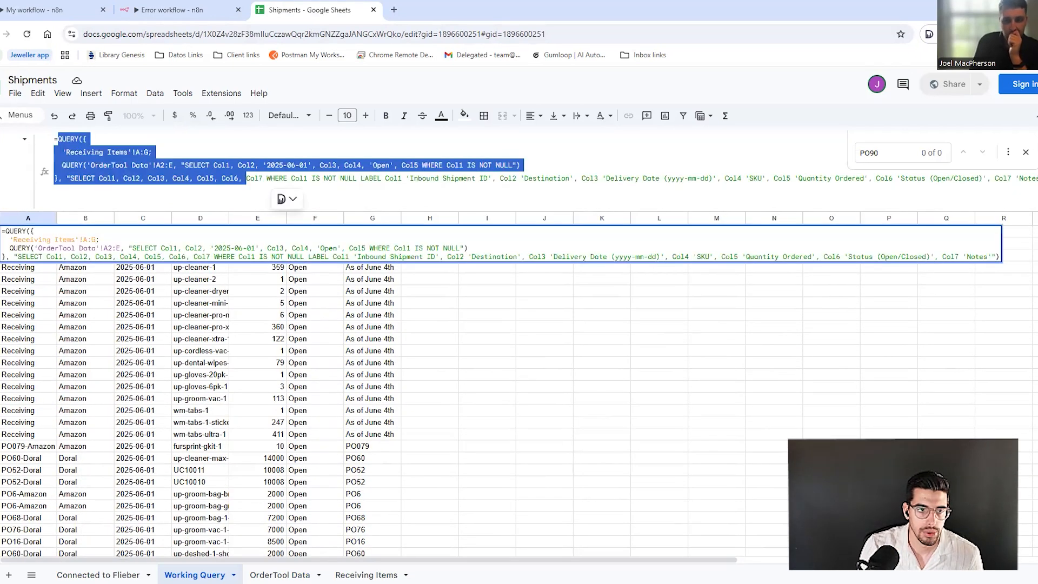
click(282, 199)
- Look through the shipment rows and Notes column of the Connected to Flieber sheet
click(99, 574)
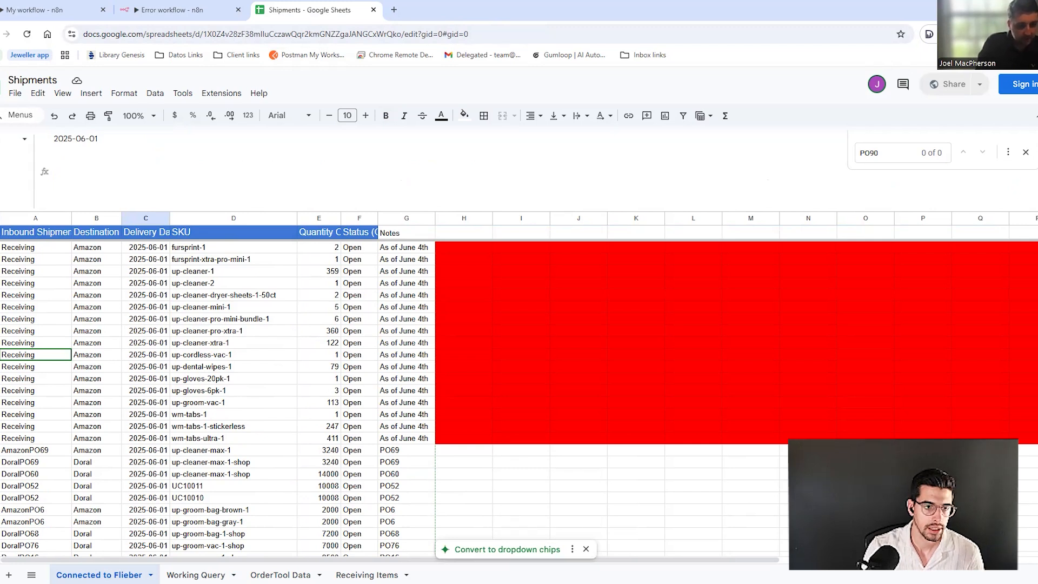
click(97, 247)
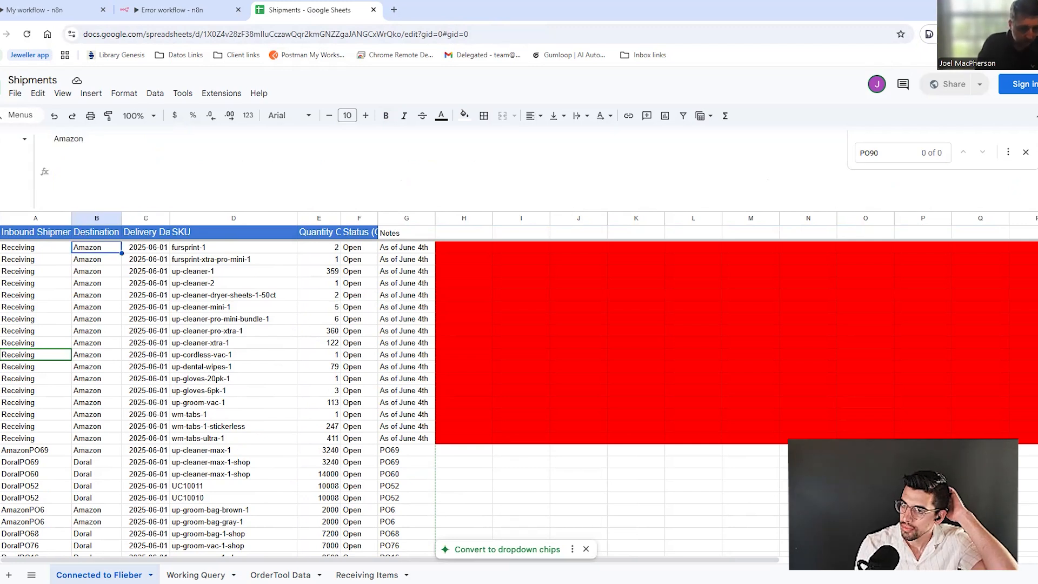
scroll(96, 247, down, 1)
drag(36, 233, 364, 344)
click(406, 367)
scroll(406, 368, down, 4)
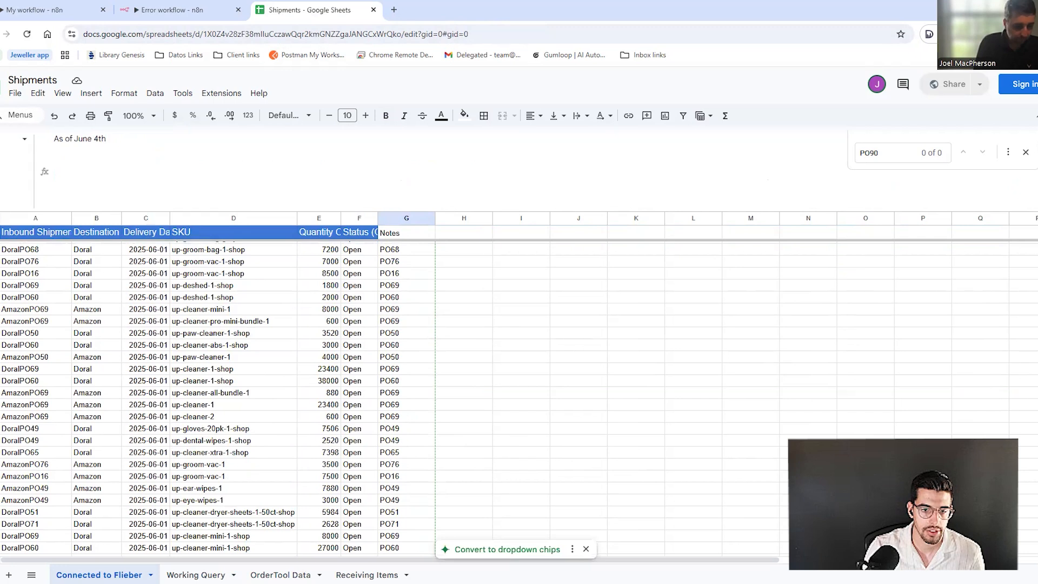
scroll(405, 379, up, 5)
- Return to the editor of My workflow in n8n and move the Update purchase order line node slightly farther from the Webhook node
click(41, 10)
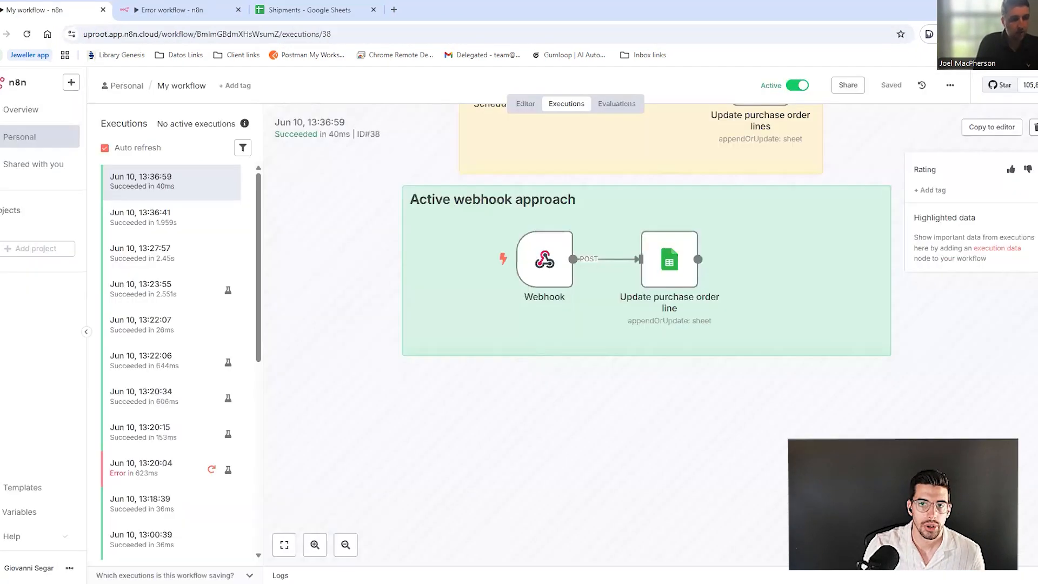
click(525, 104)
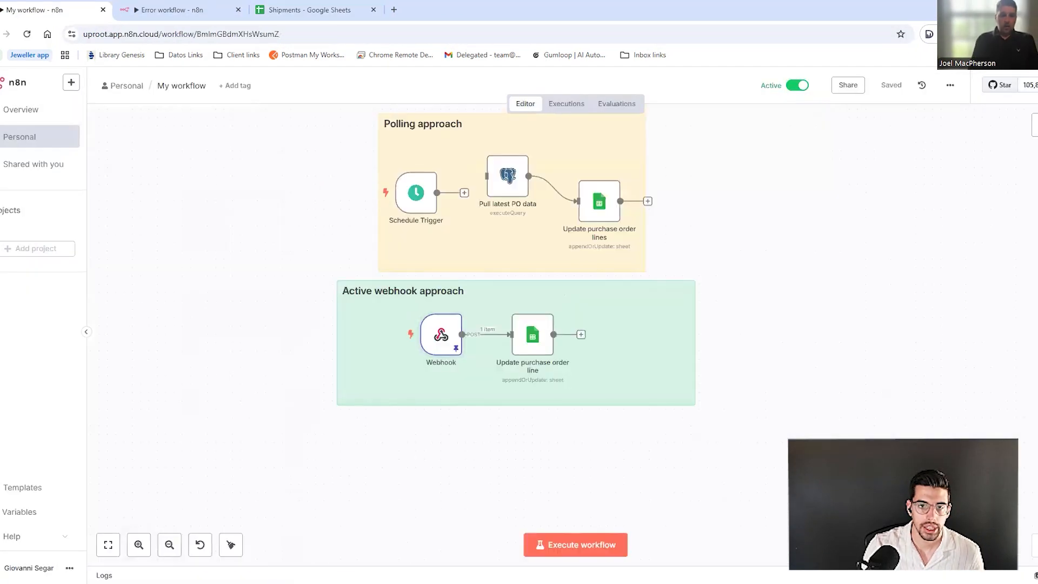
drag(411, 243, 318, 315)
drag(322, 265, 342, 256)
scroll(342, 256, left, 1)
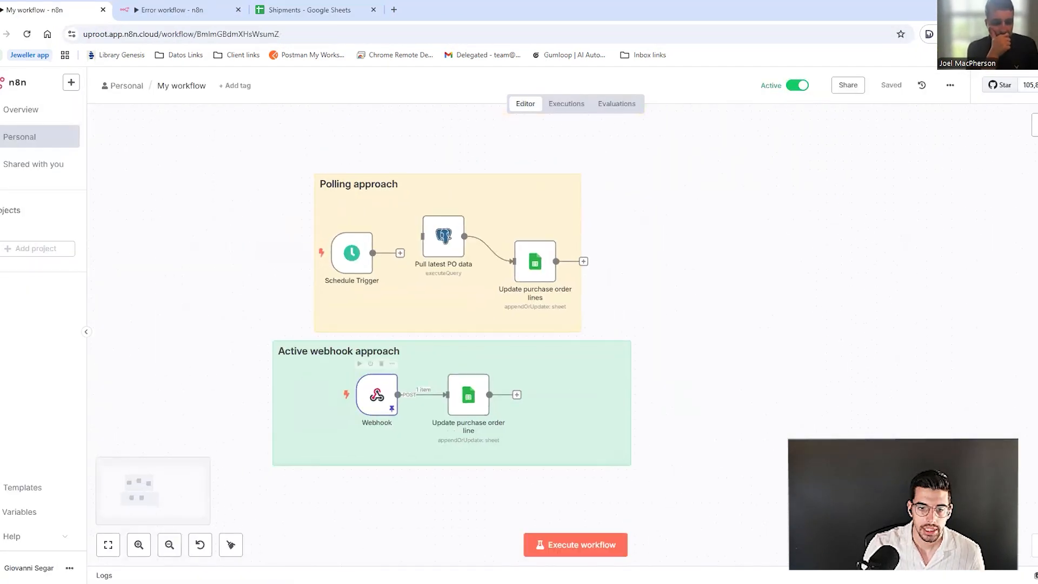
scroll(404, 393, left, 1)
scroll(404, 394, up, 3)
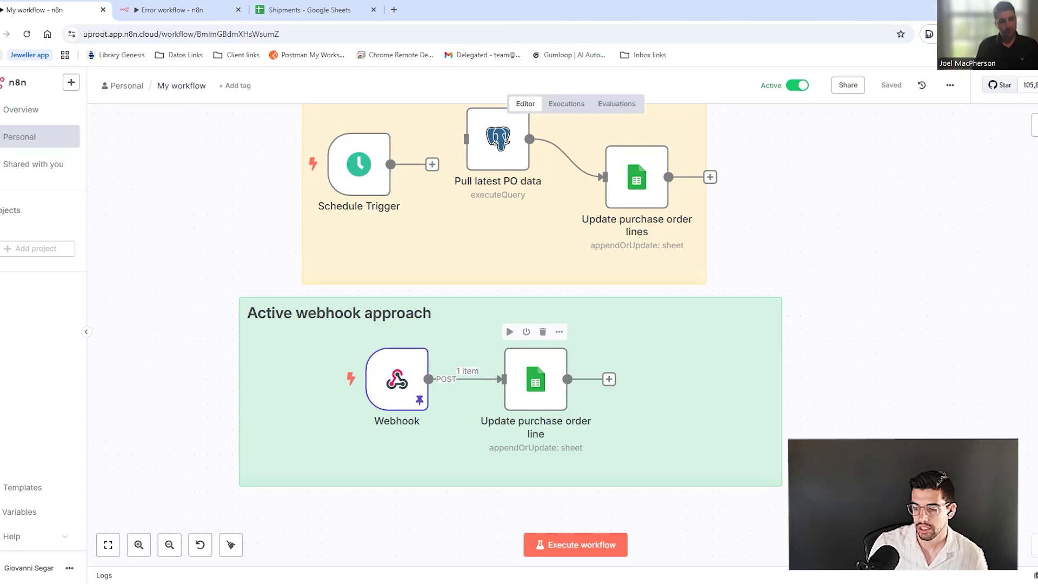
drag(535, 378, 548, 379)
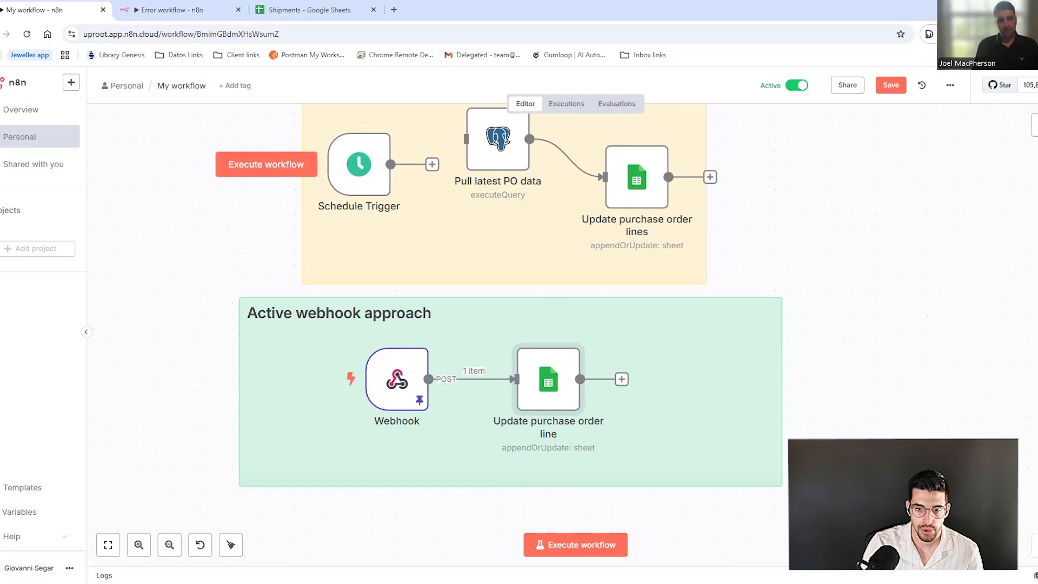
- Rename the workflow as "OrderTool Purchase Order Line Created/Updated -> Send to Google Sheets"
drag(359, 164, 300, 231)
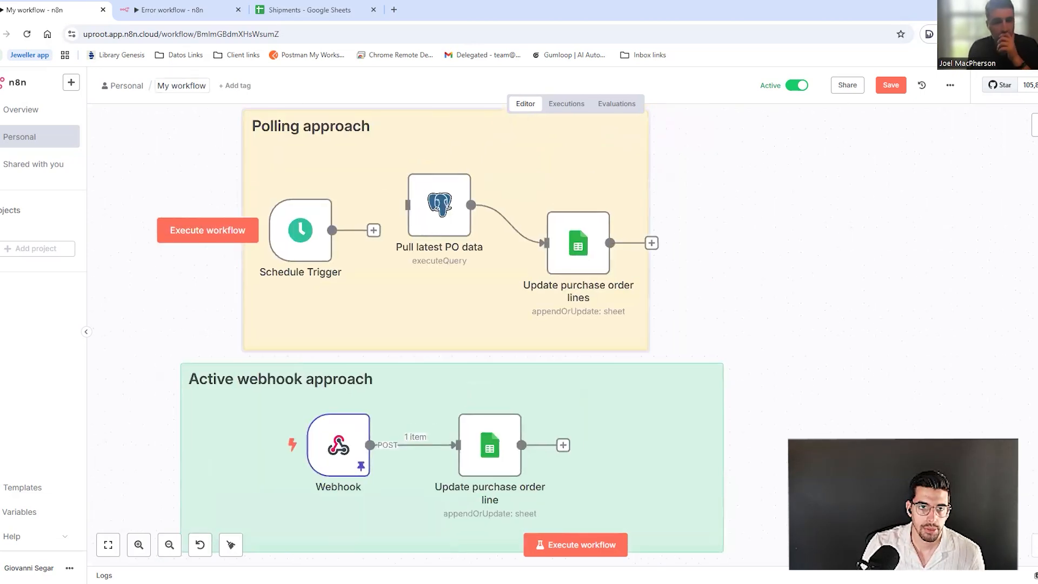
click(182, 85)
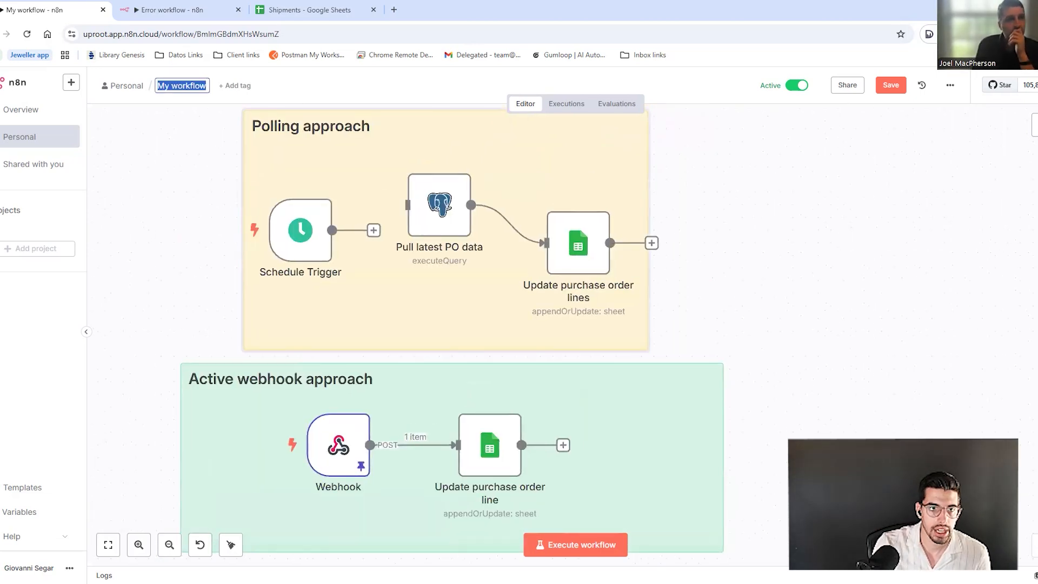
text(OrderTool)
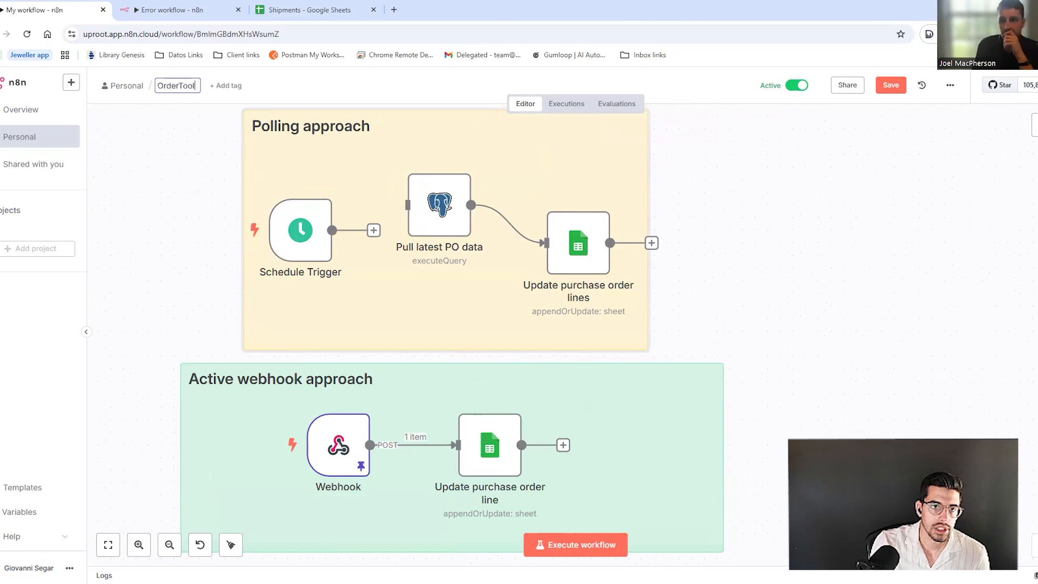
text( Purchase Order Line Cre)
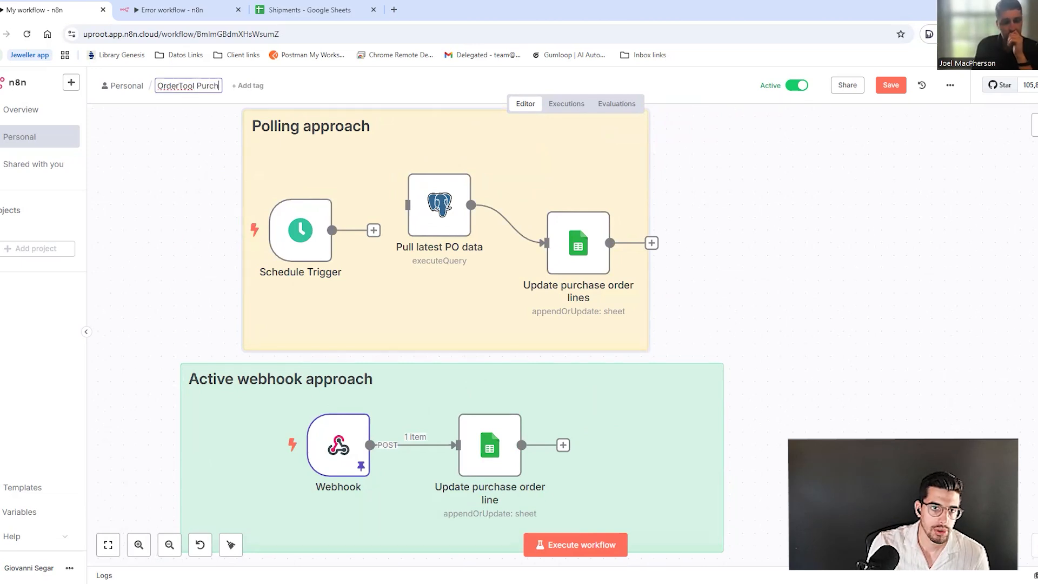
text(ated/Updated -> Send to Google Sheets)
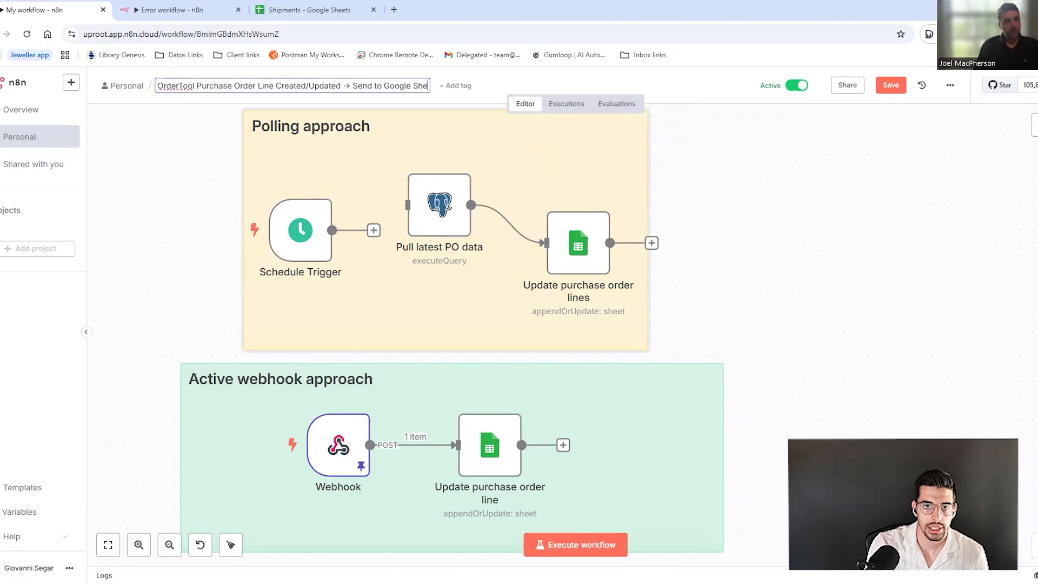
key(Return)
- Check the Error Workflow option in the workflow settings, keeping Error workflow selected
drag(757, 244, 705, 250)
scroll(383, 357, down, 5)
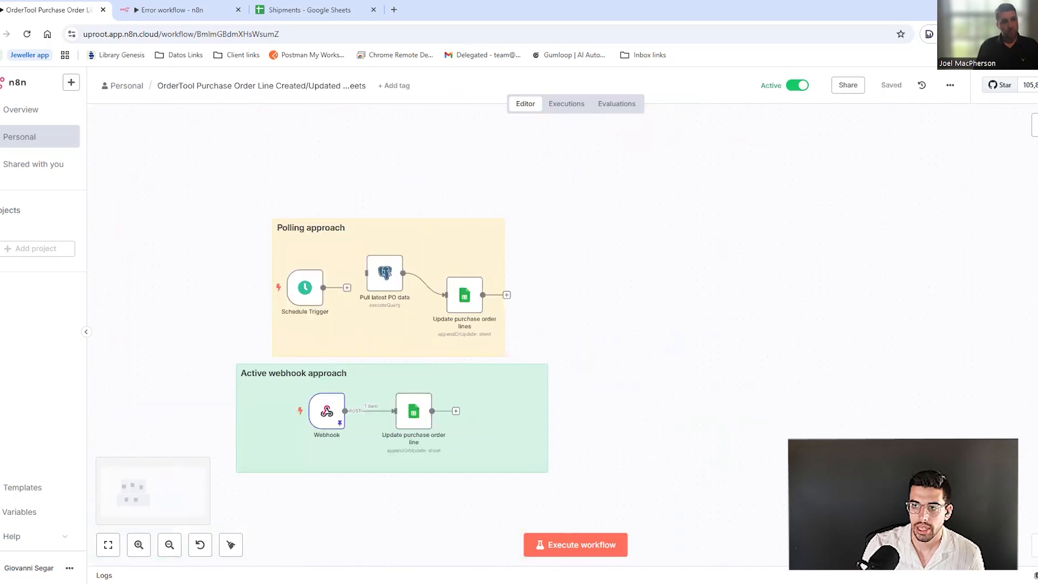
click(951, 84)
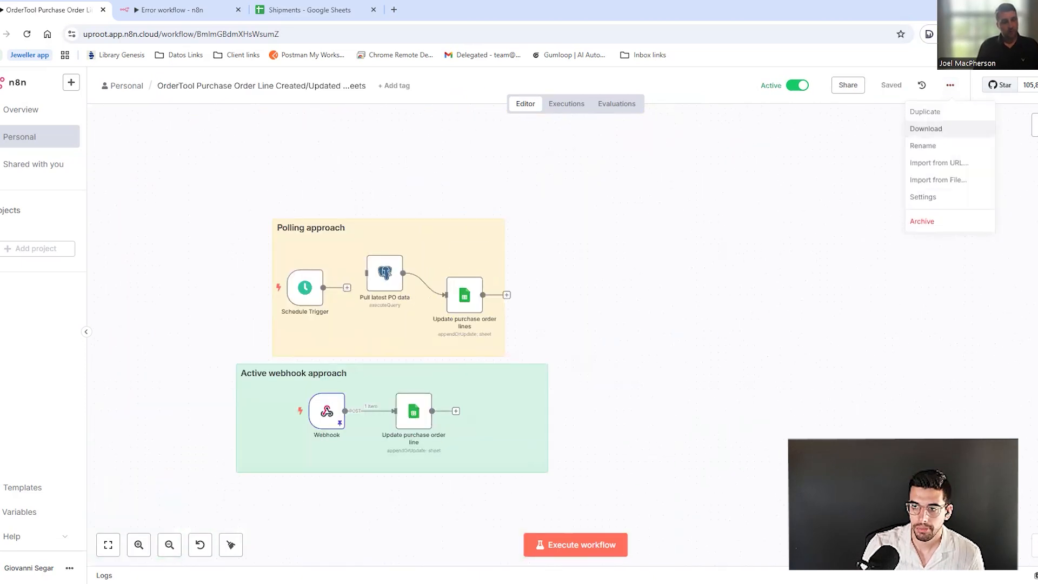
click(923, 196)
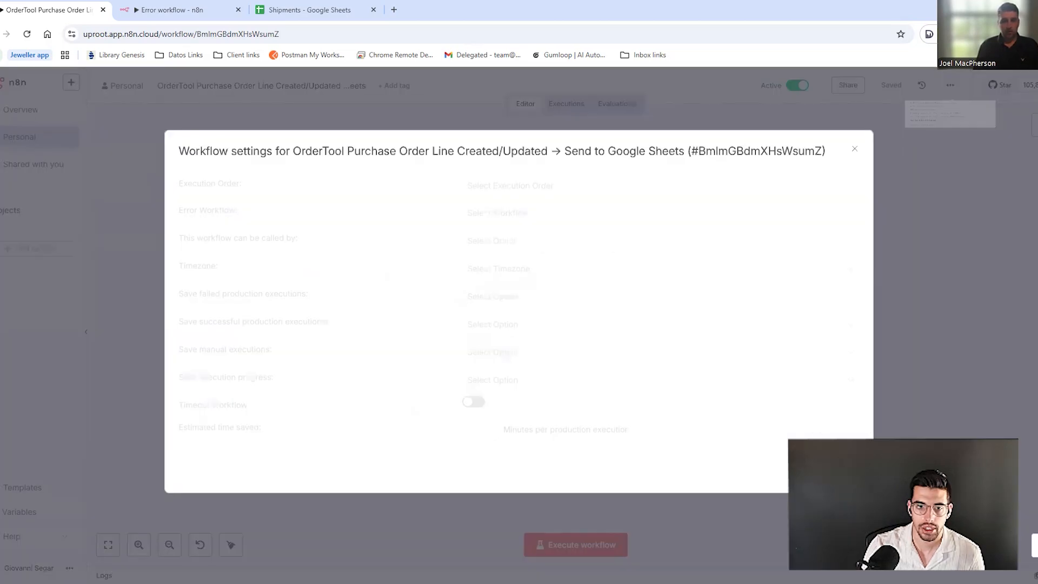
click(703, 213)
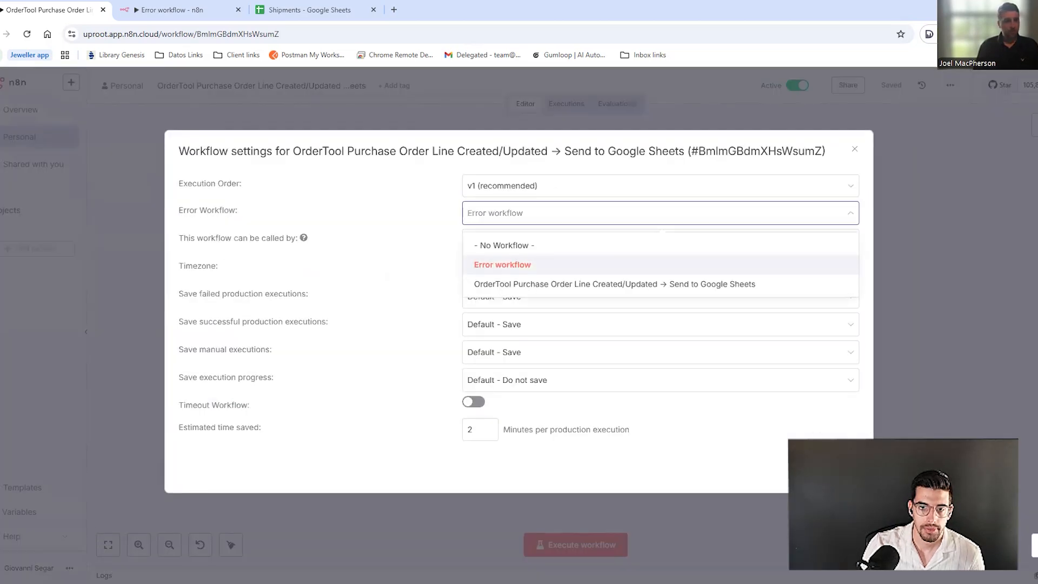
click(502, 264)
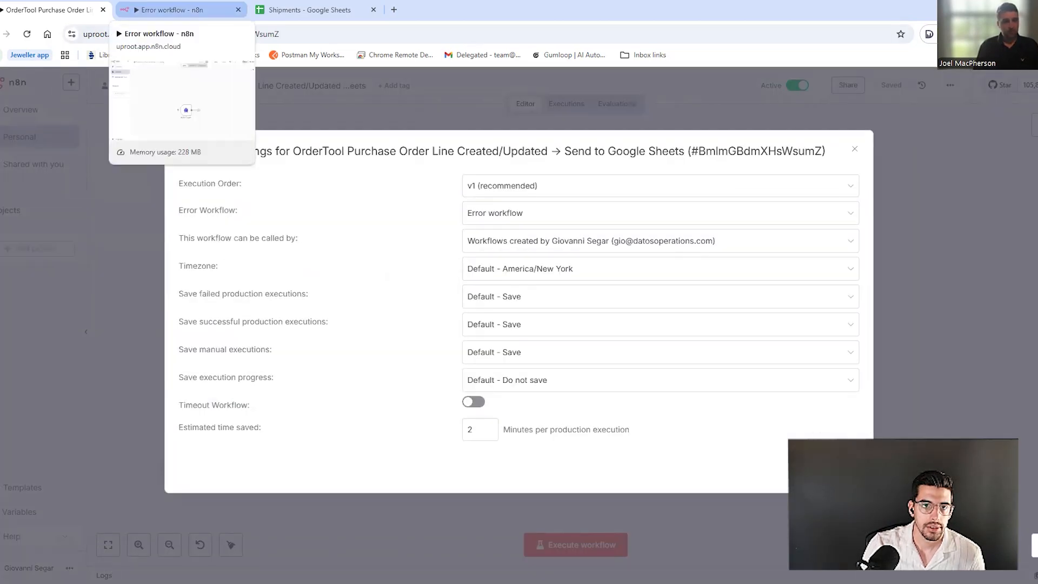
- Run the Error Trigger node in Error workflow and review its sample error output
click(169, 9)
scroll(478, 312, up, 2)
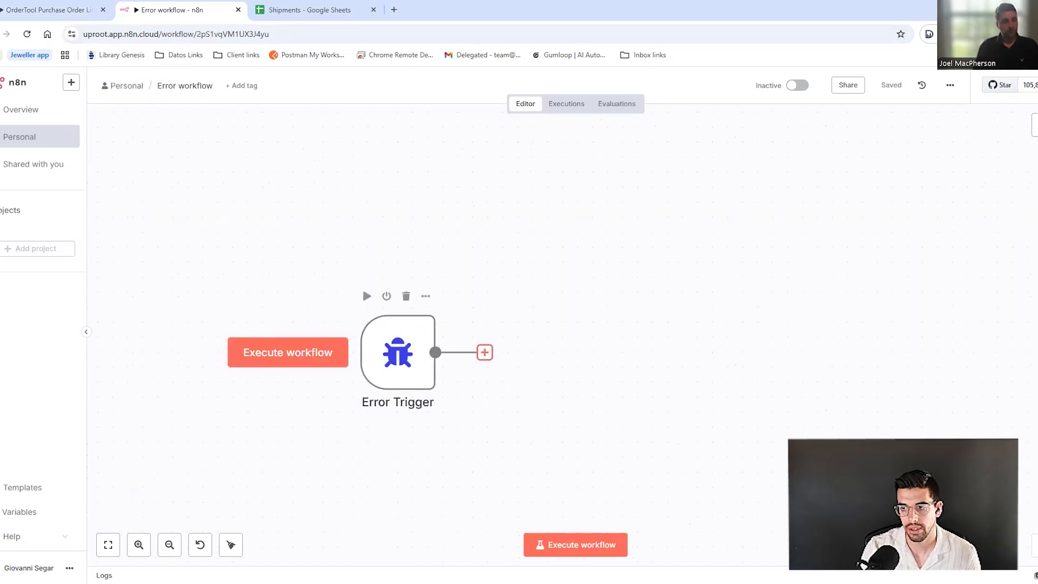
double_click(398, 352)
click(256, 103)
drag(329, 180, 408, 331)
click(408, 332)
key(Escape)
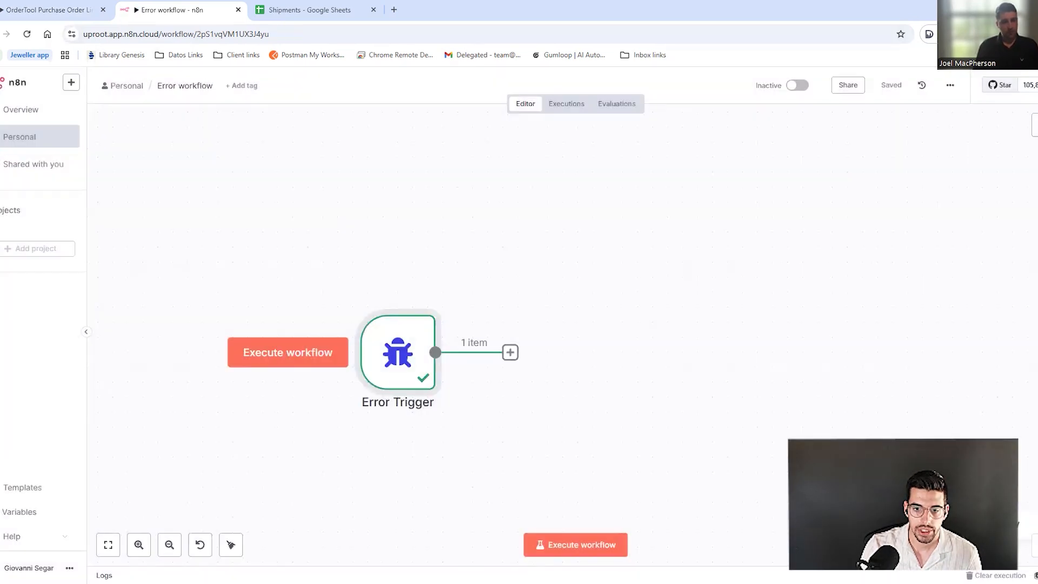
- Add a Slack node with the Send a message action after the Error Trigger
click(511, 353)
text(slack)
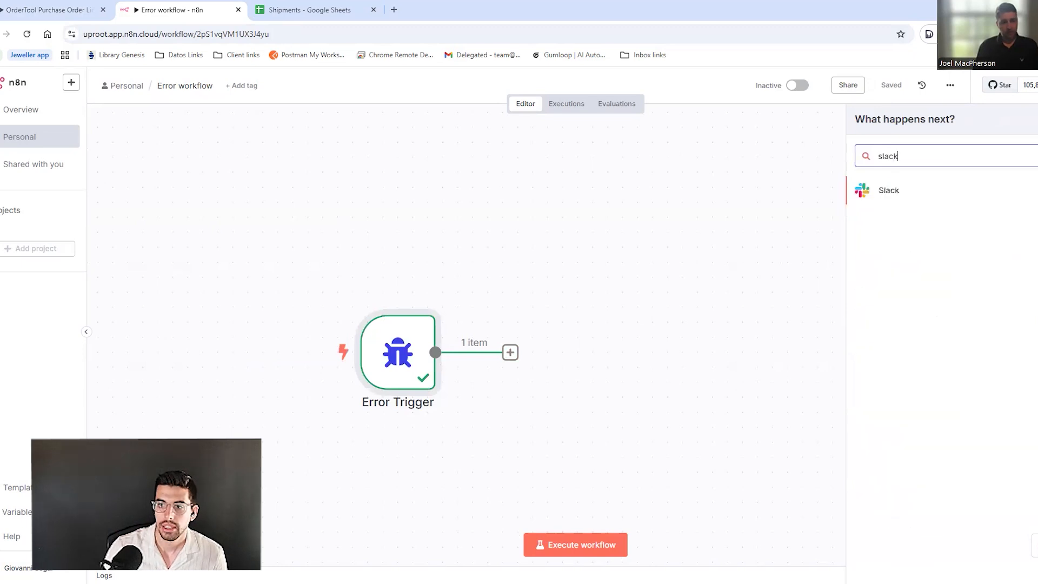
key(Return)
text(send)
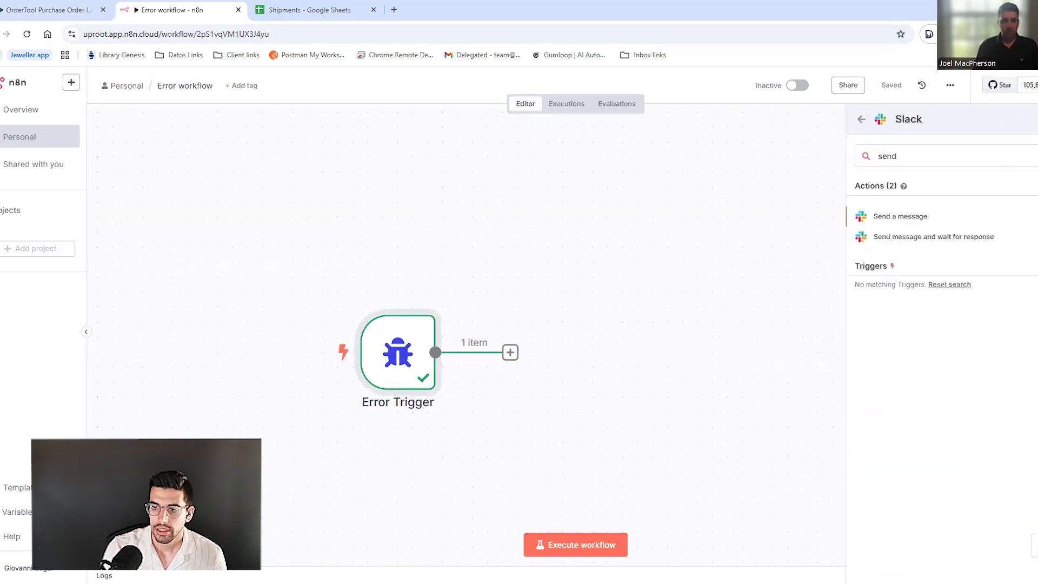
key(Return)
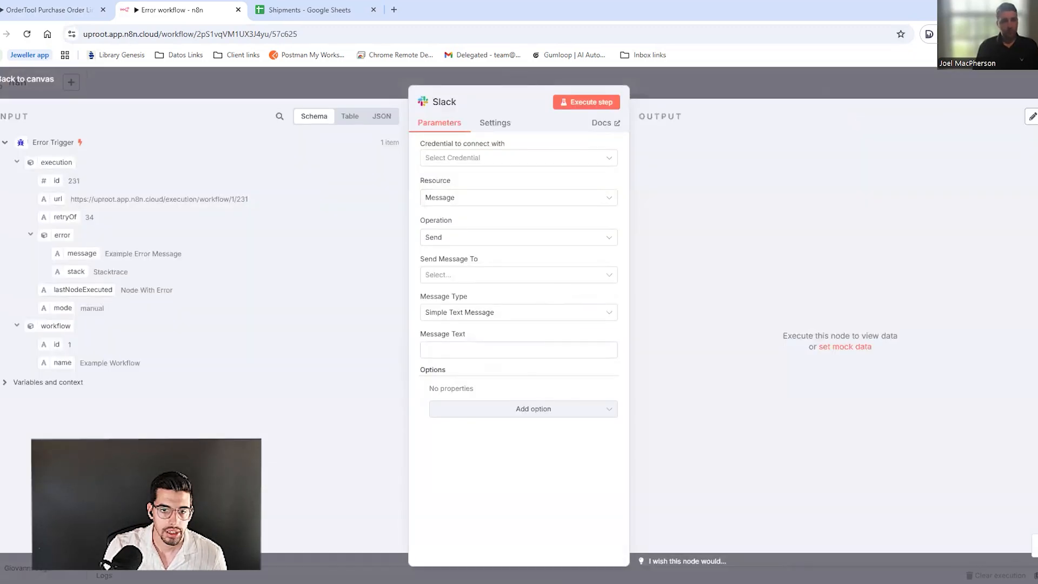
- Set the Slack message text to "Error with the workflow: {{ $json.execution.url }}" and return to the canvas
click(518, 350)
text(Error with the workflow:)
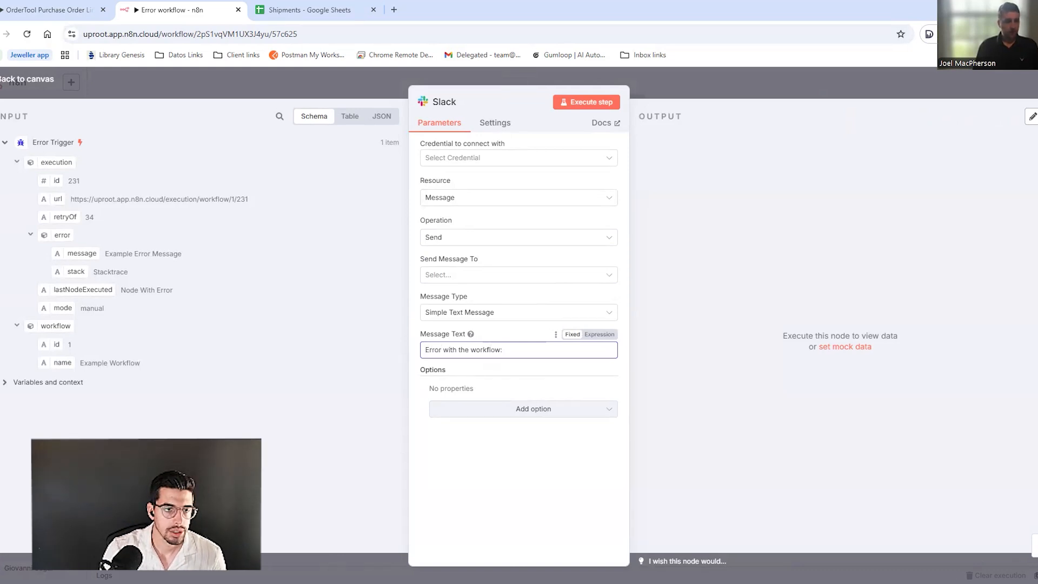
drag(58, 199, 430, 350)
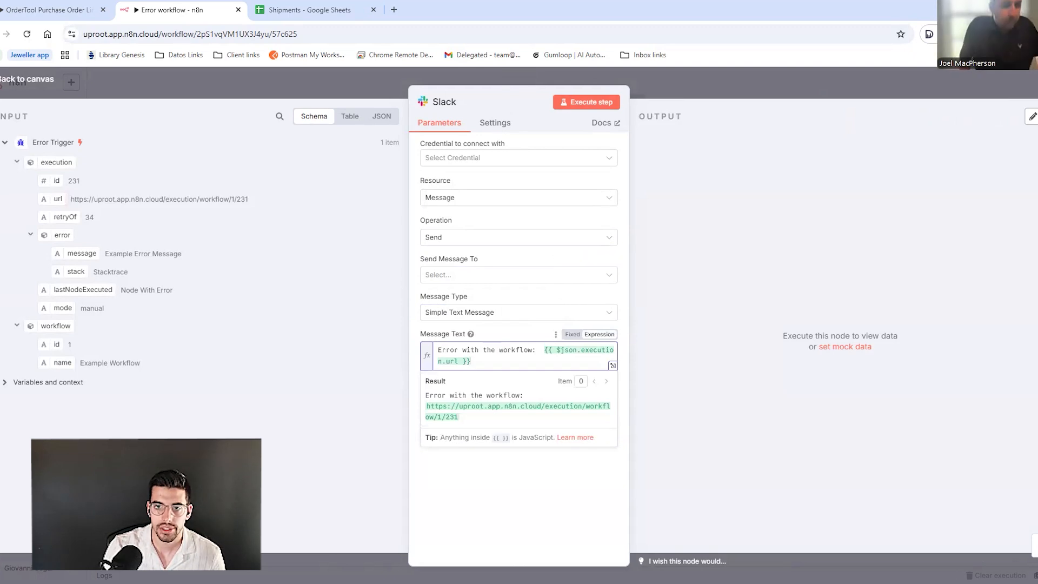
click(519, 158)
key(Escape)
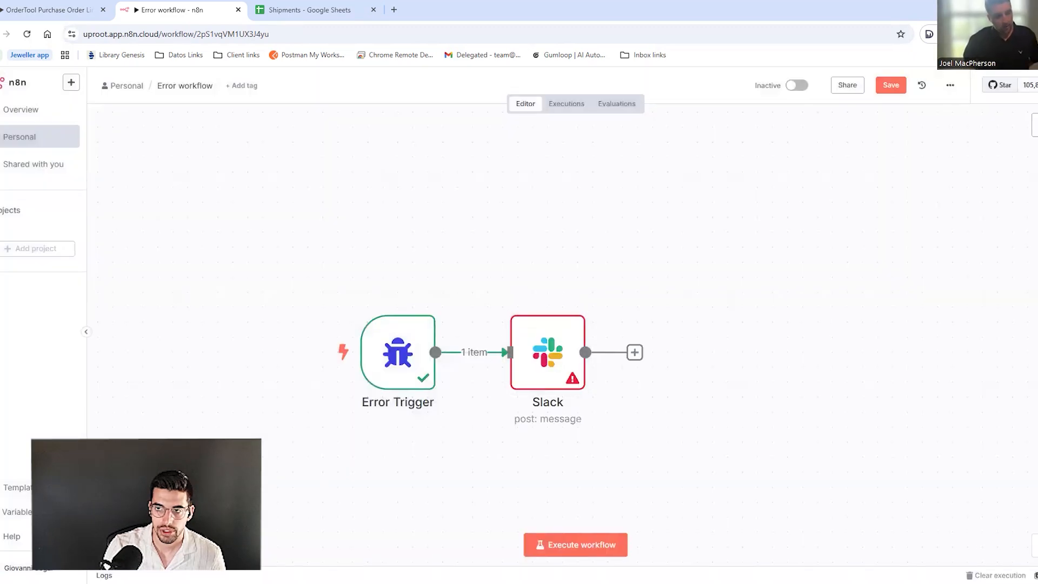
- Save Error workflow, check the Estimated time saved setting in the purchase order workflow's settings, and close them
key(ctrl+s)
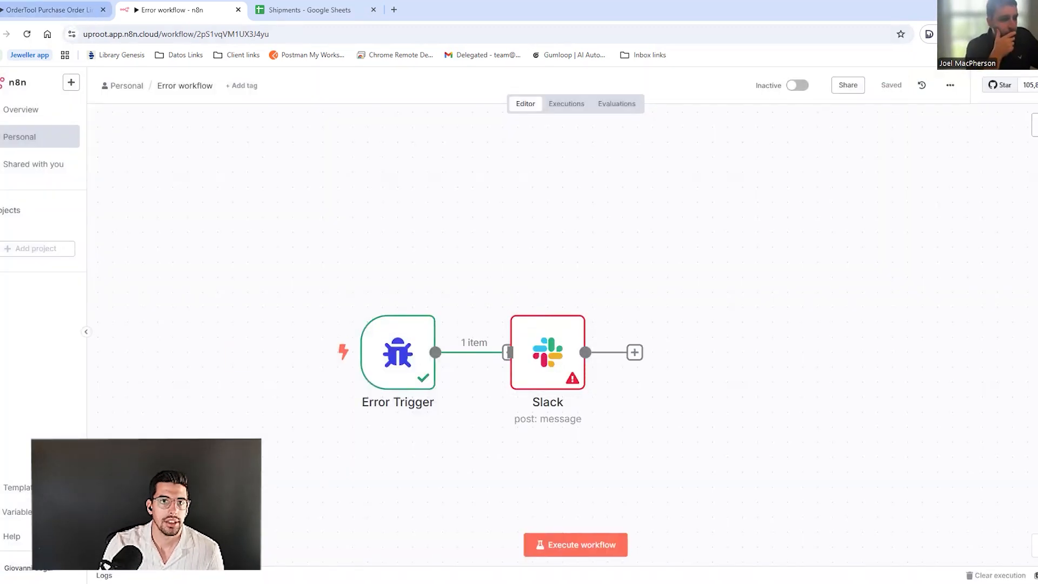
click(54, 10)
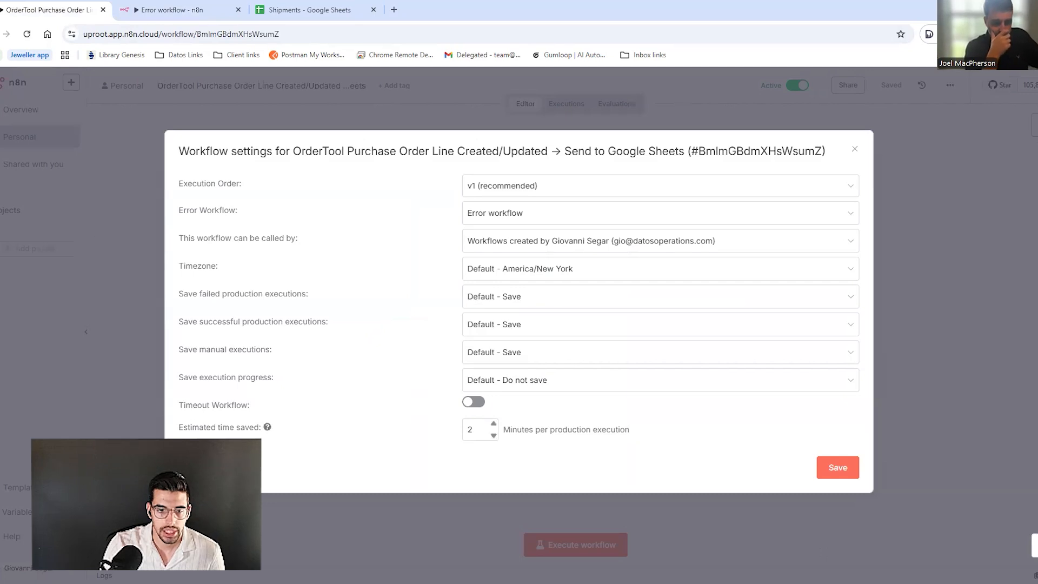
drag(179, 428, 258, 427)
key(Tab)
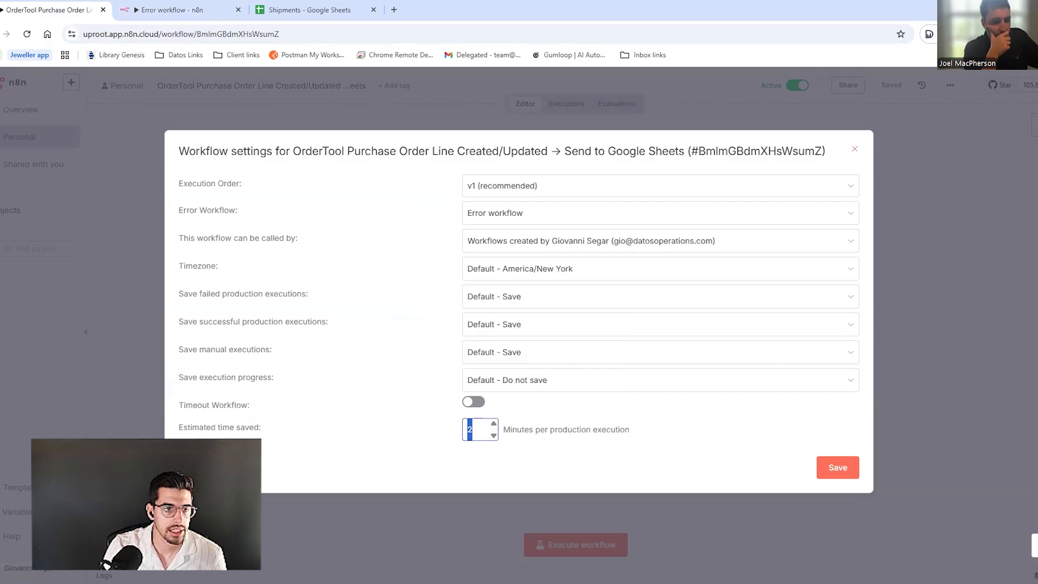
key(Escape)
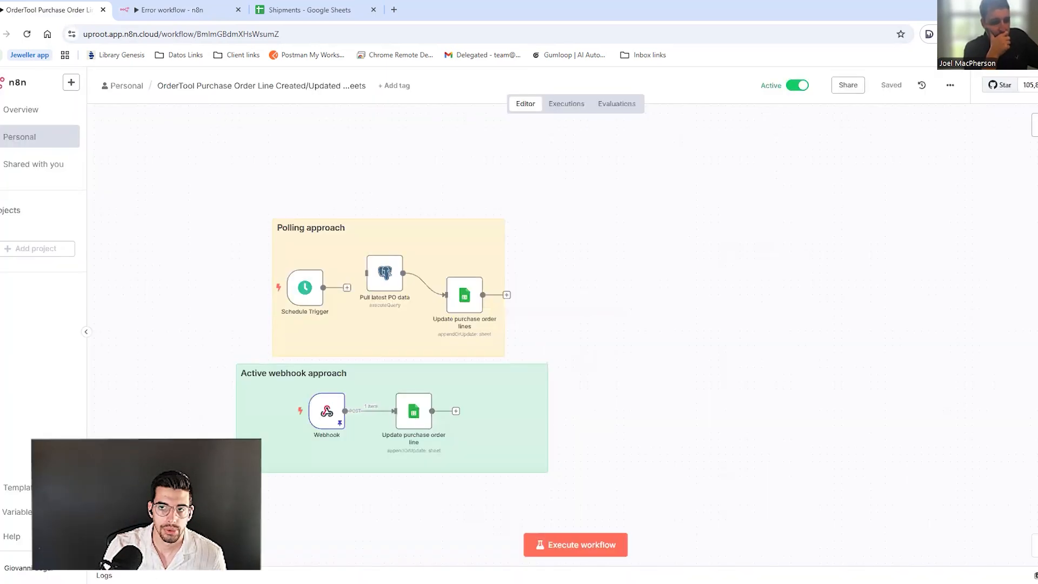
- Reopen the OrderTool purchase order workflow from the overview and review the body fields in the Webhook node's pinned output
click(20, 109)
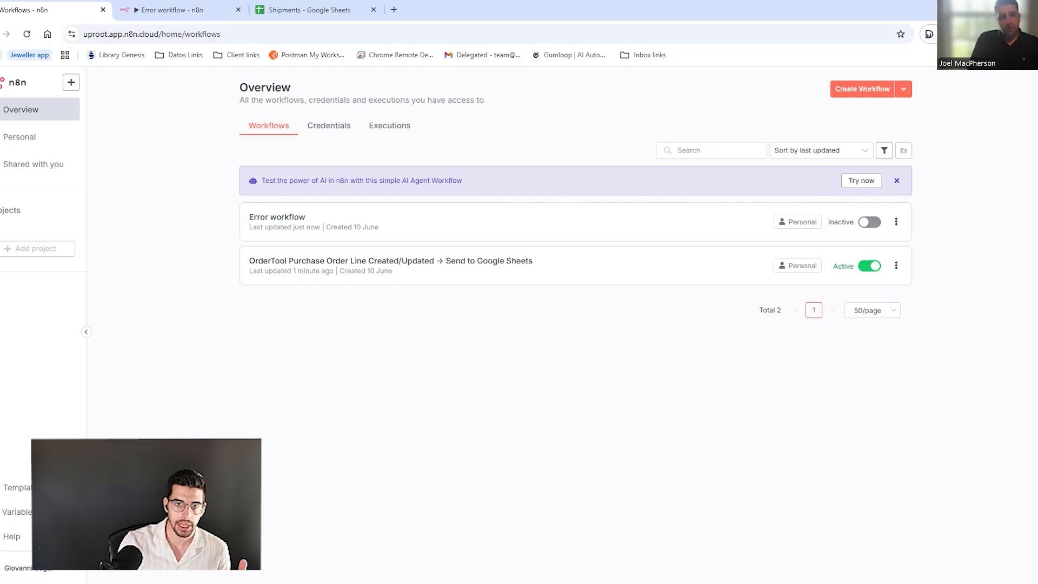
click(390, 261)
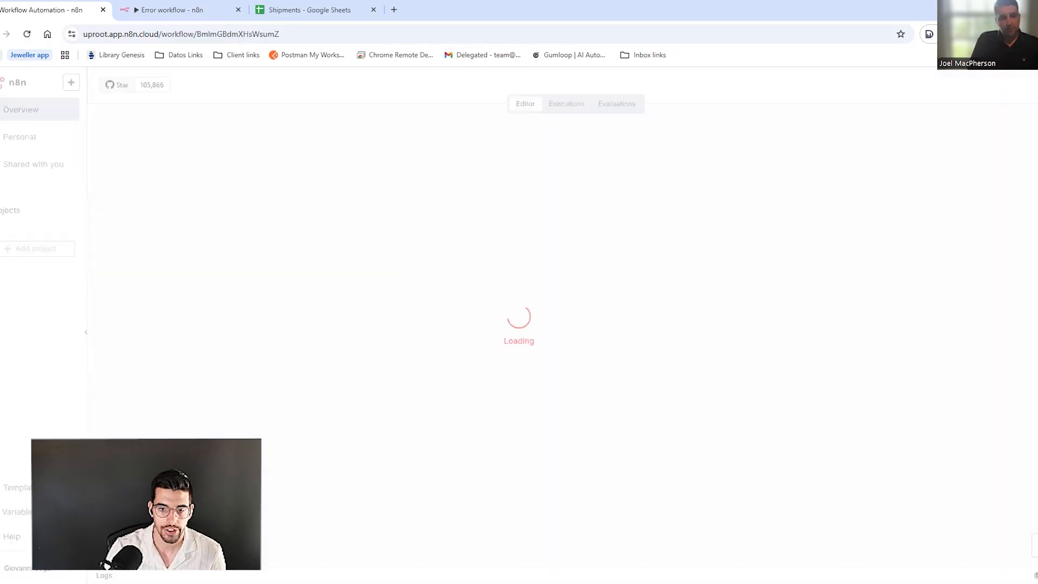
double_click(477, 435)
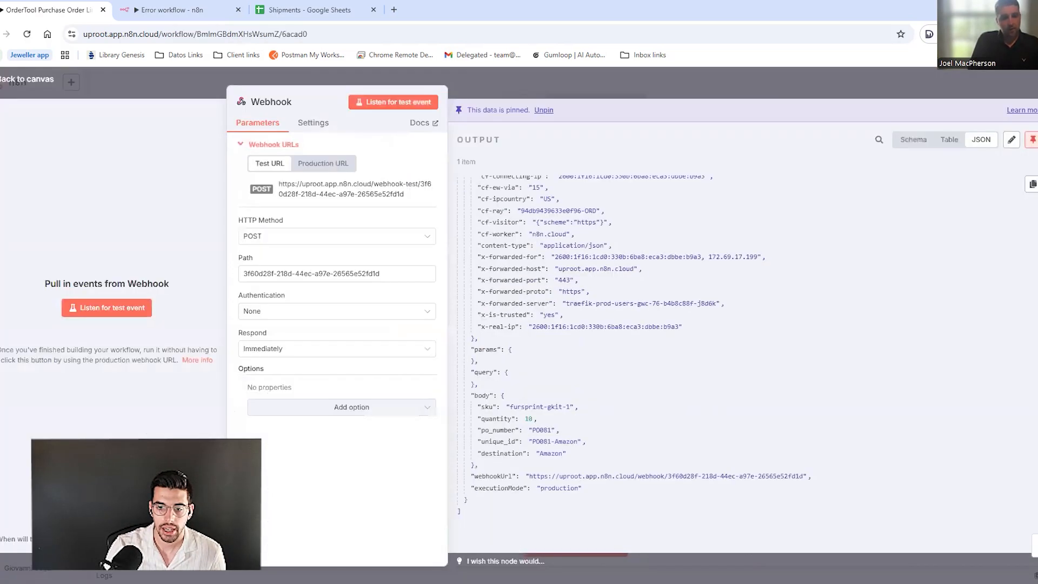
drag(478, 407, 567, 455)
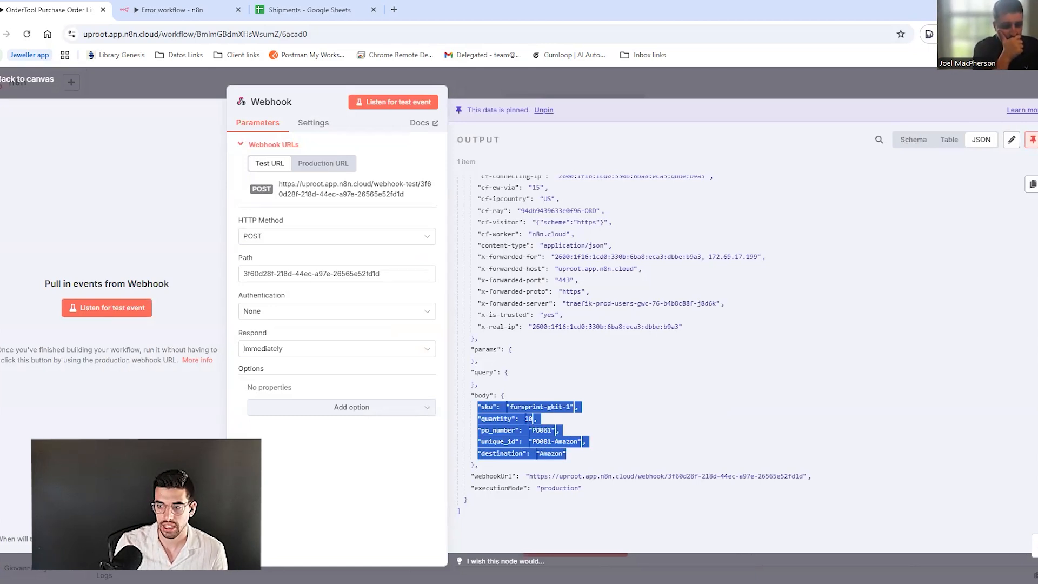
drag(478, 407, 567, 454)
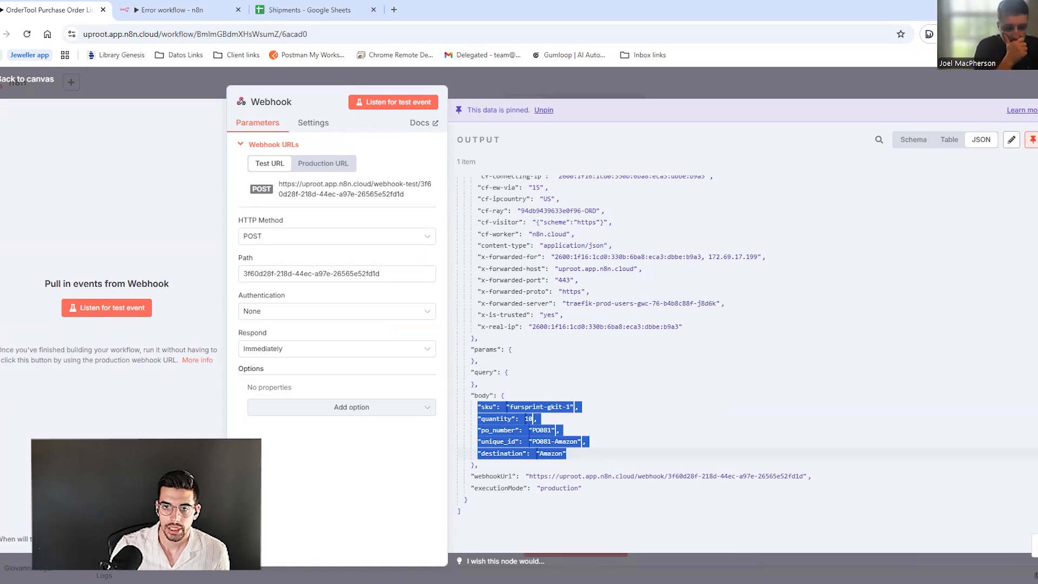
key(Escape)
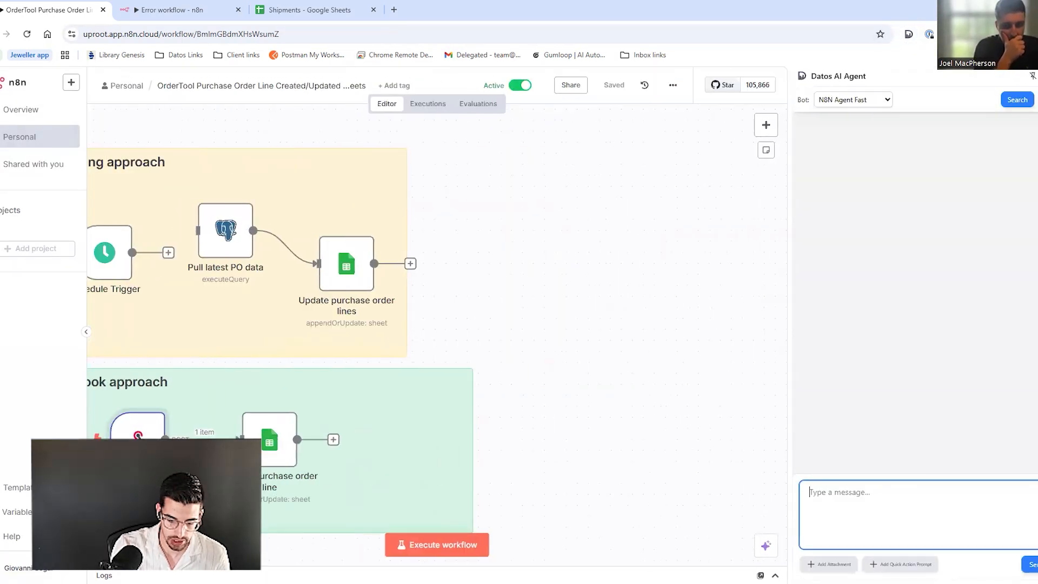
- Ask the Datos AI Agent: "I need a query to get database functions for the public schema in supabase"
text(I need a query to get database functions for the public schema in supabase)
key(Return)
- Duplicate the Pull latest PO data node onto empty canvas beside the polling section and review the copy's public-schema function query output
drag(577, 361, 687, 292)
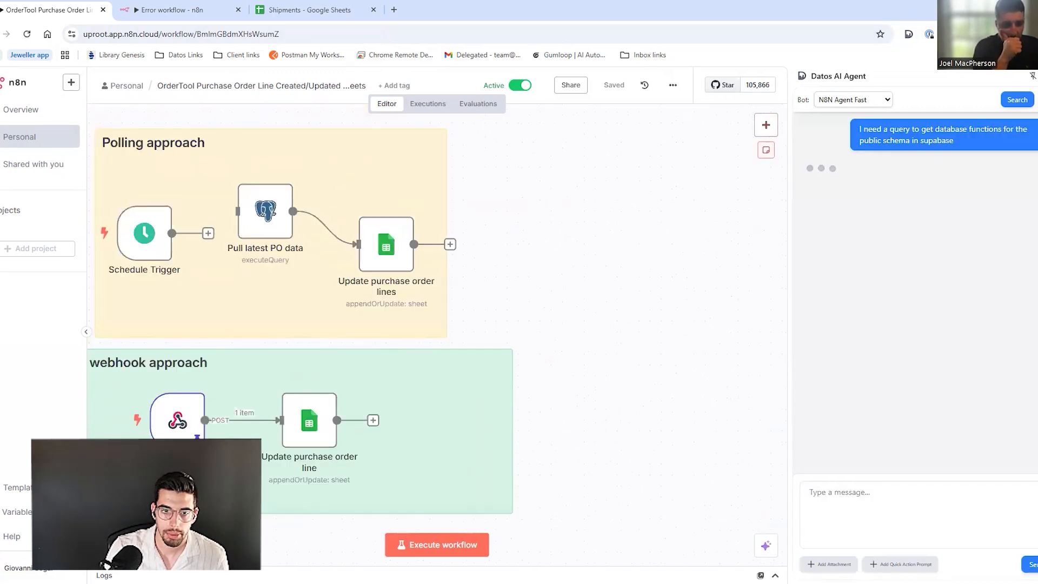
click(266, 212)
key(ctrl+c)
drag(647, 252, 546, 267)
key(ctrl+v)
double_click(546, 266)
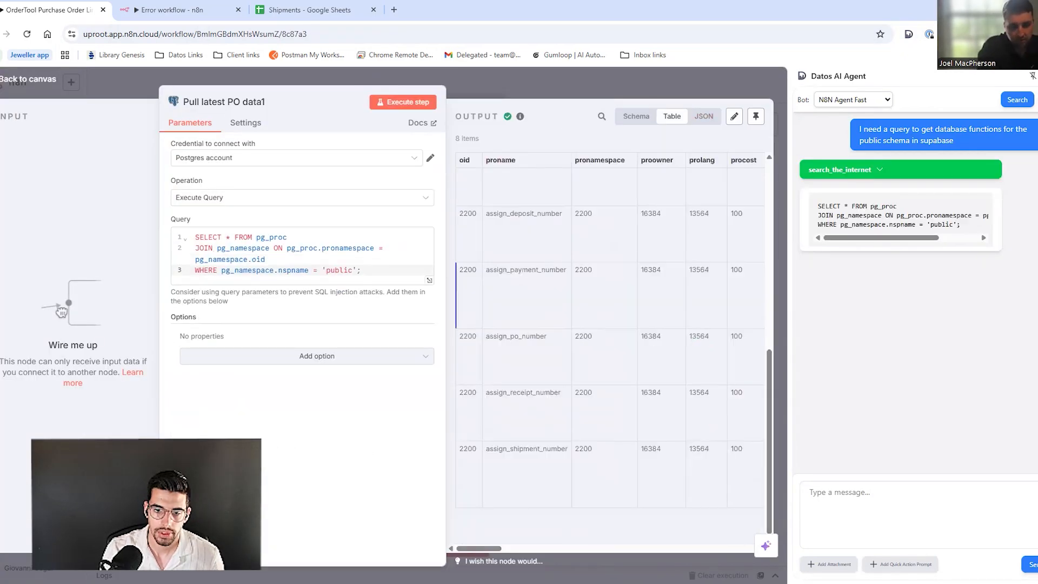
scroll(610, 302, up, 7)
click(914, 514)
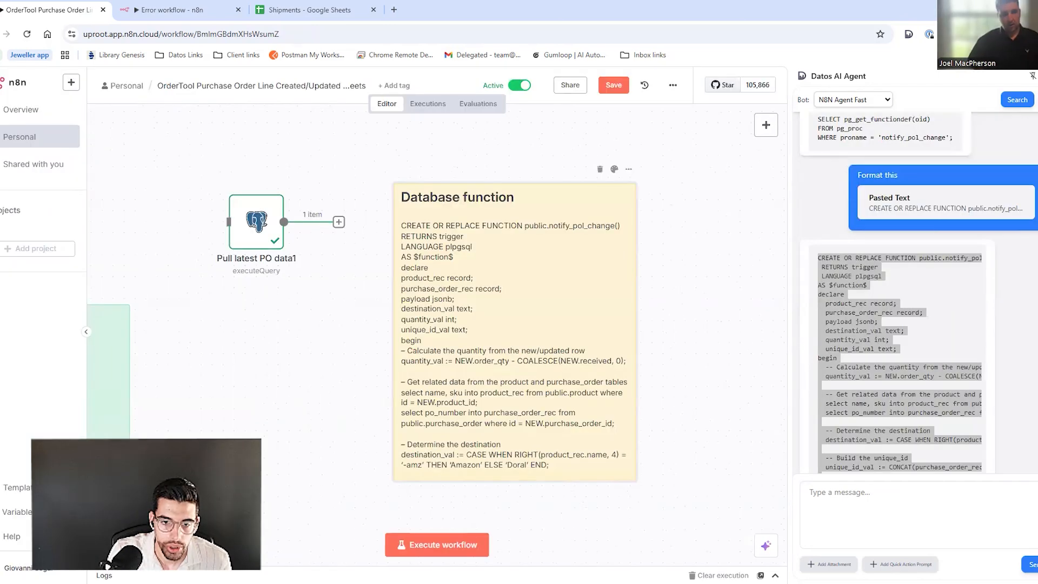
- Examine the SQL in the Database function note, from the declared variables through the JSON payload to the webhook POST request URL
double_click(514, 325)
drag(415, 389, 498, 400)
click(483, 389)
click(498, 401)
scroll(498, 401, down, 1)
drag(406, 250, 494, 319)
scroll(495, 319, down, 2)
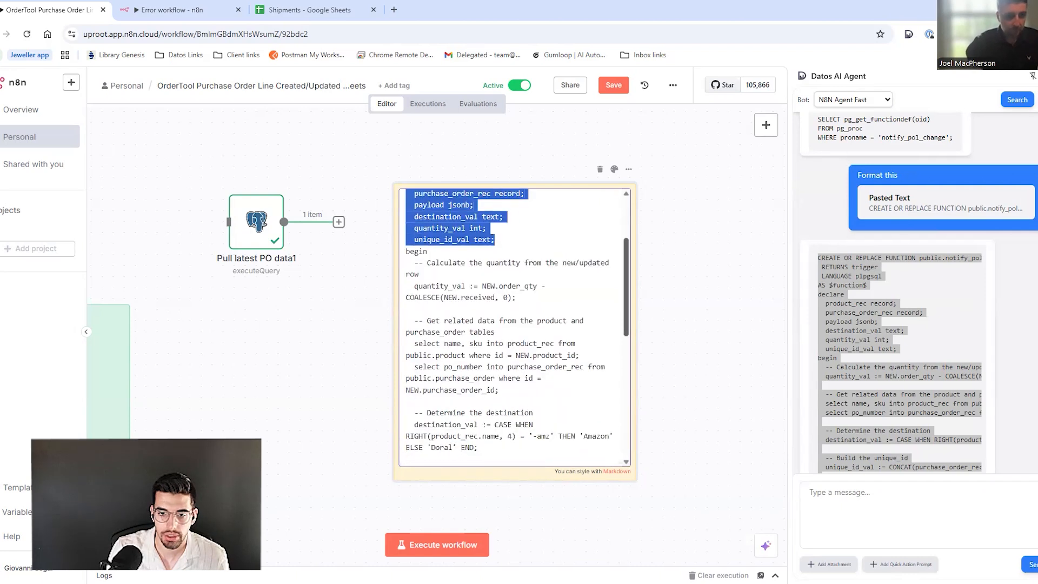
scroll(495, 319, down, 7)
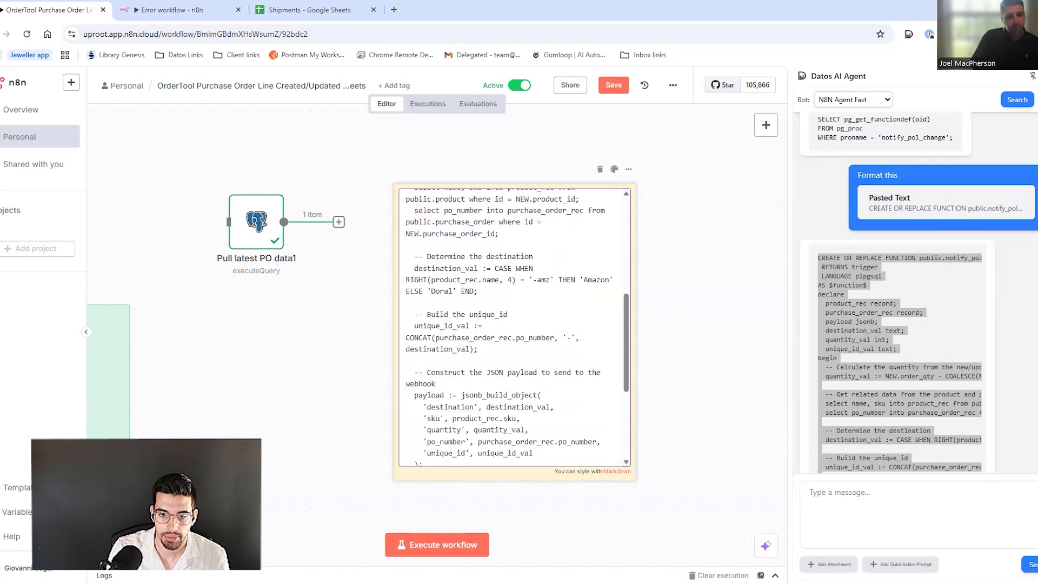
scroll(494, 319, down, 1)
drag(427, 358, 486, 370)
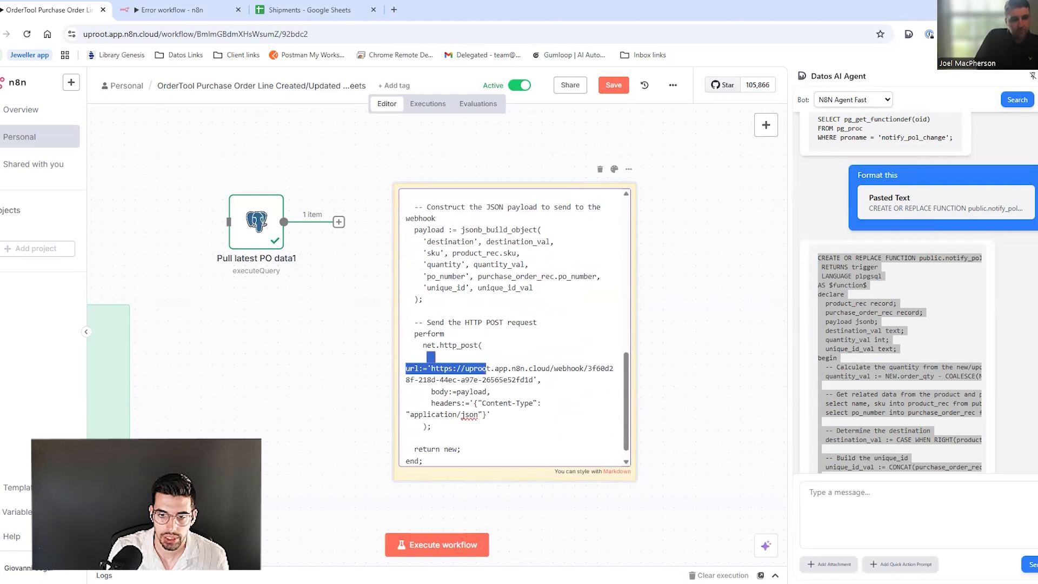
click(340, 368)
- Move the Database function note directly below the Active webhook approach section
scroll(732, 354, down, 7)
drag(660, 346, 404, 463)
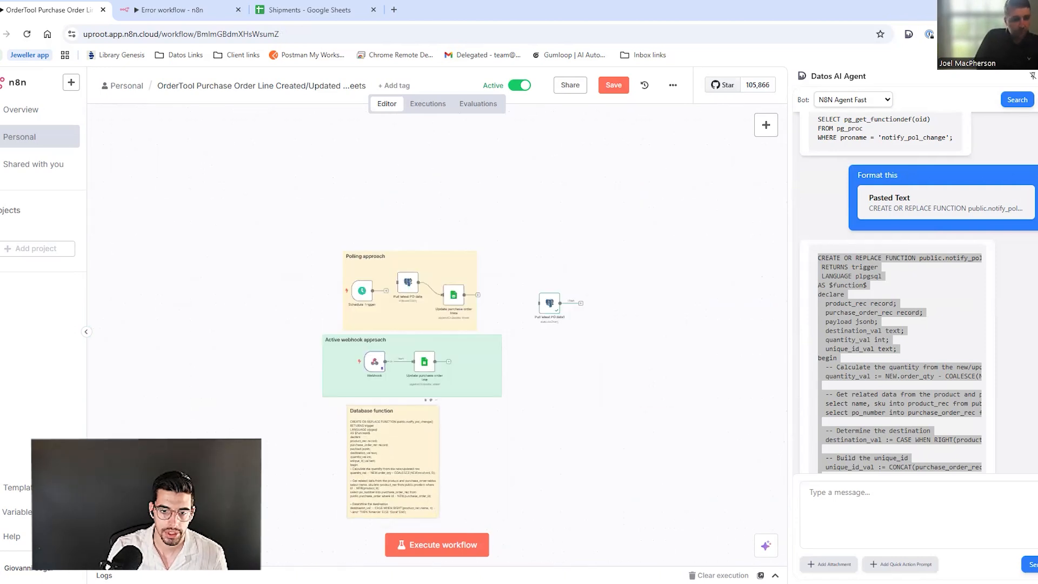